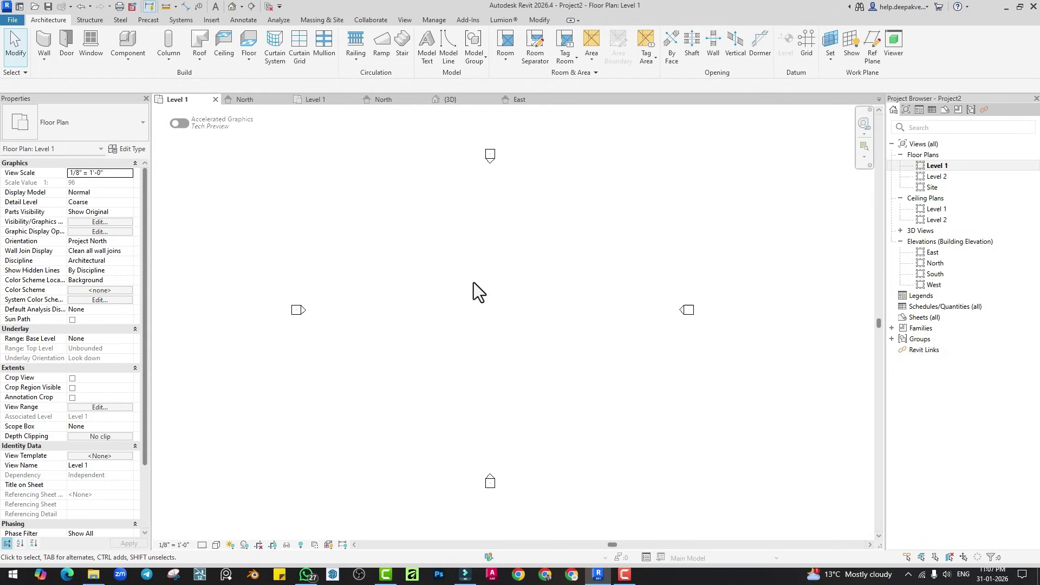
# Draw a horizontal Generic - 8" wall 10' long between the elevation markers on Level 1.
pyautogui.scroll(1, 473, 281)
pyautogui.moveTo(478, 315); pyautogui.dragTo(497, 321, button='middle')
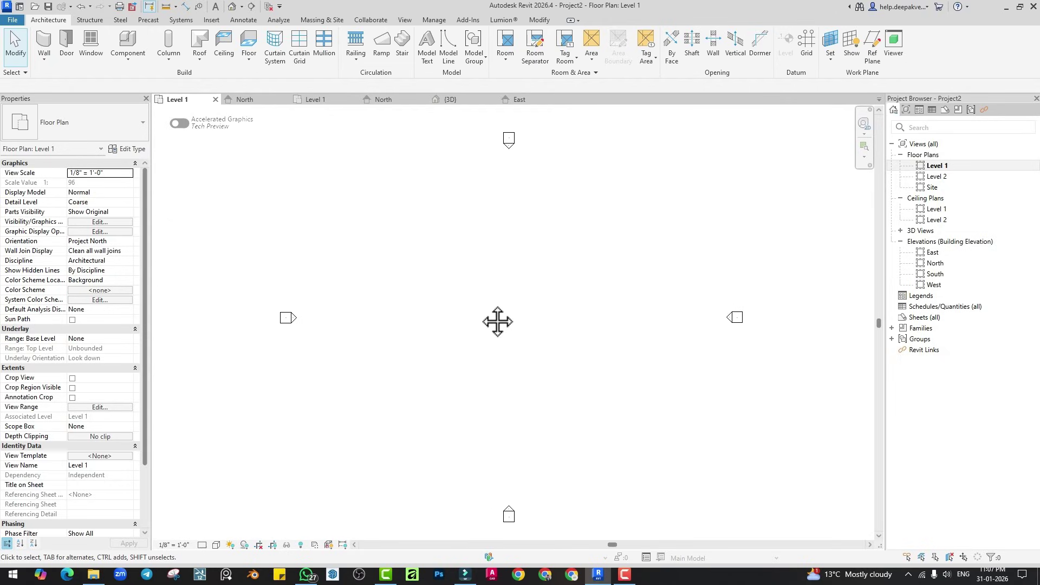
pyautogui.click(42, 46)
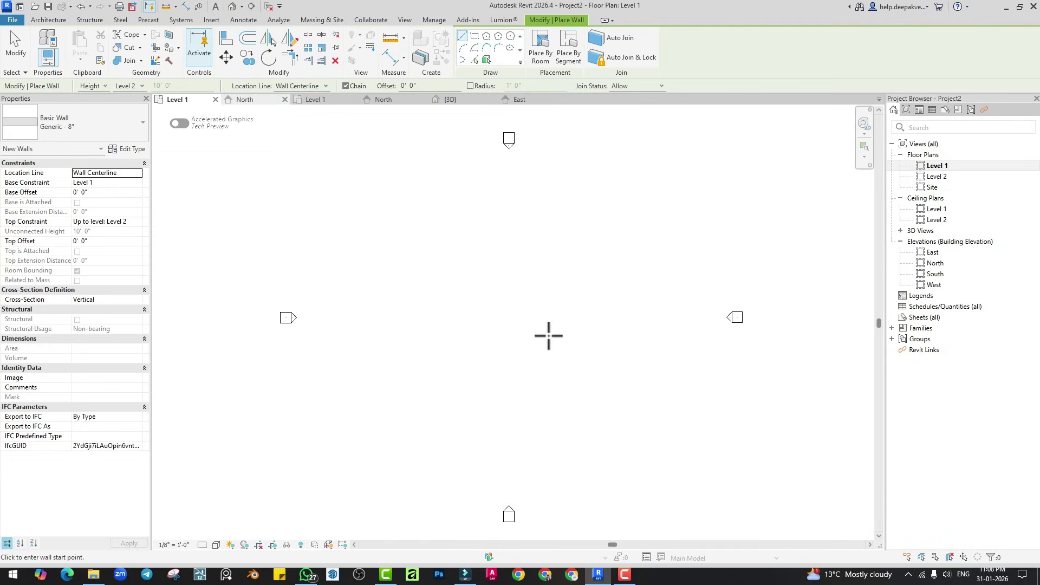
pyautogui.scroll(3, 487, 282)
pyautogui.click(410, 265)
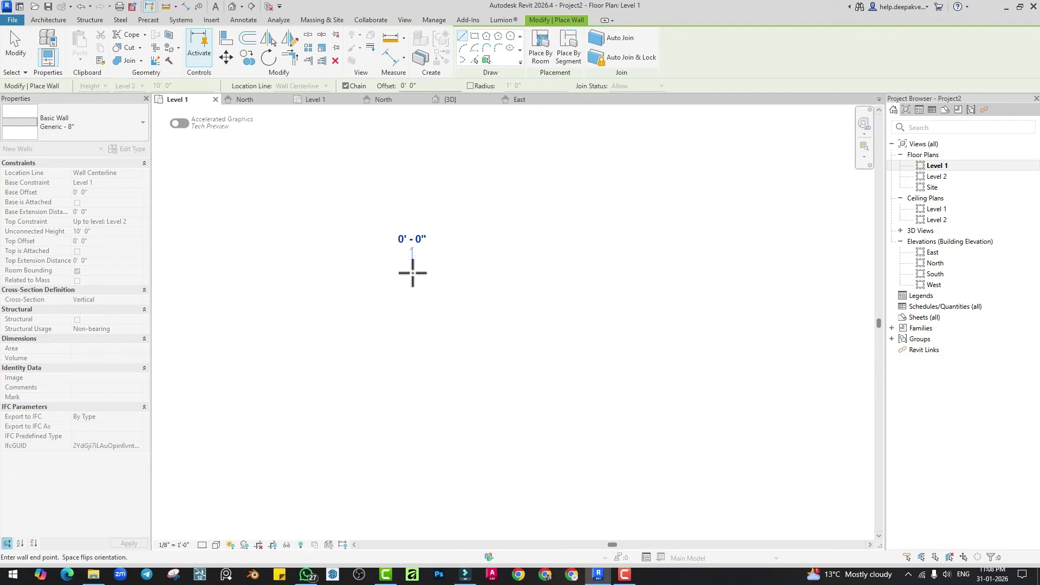
pyautogui.scroll(-3, 435, 264)
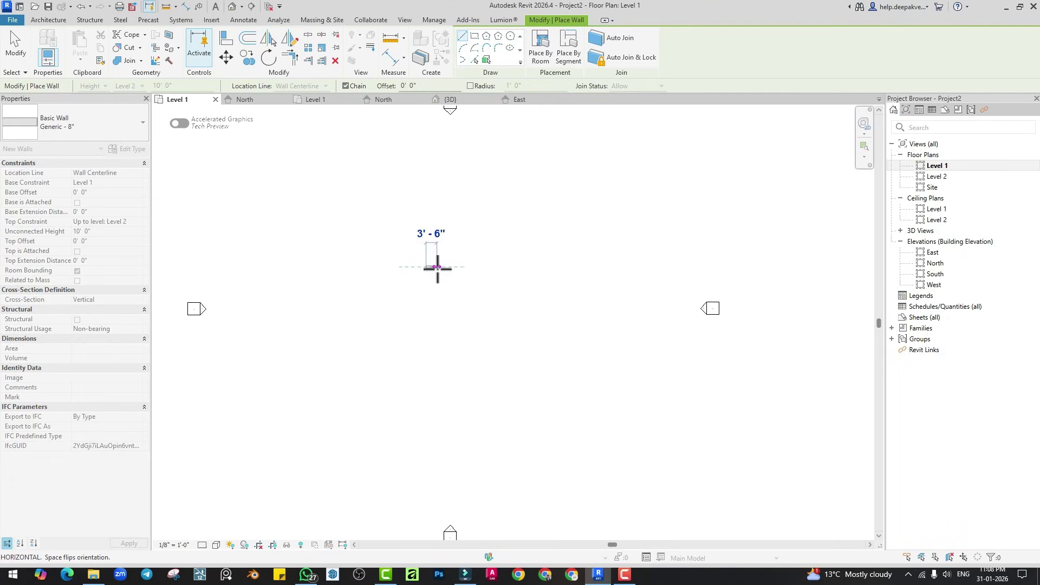
pyautogui.scroll(2, 440, 271)
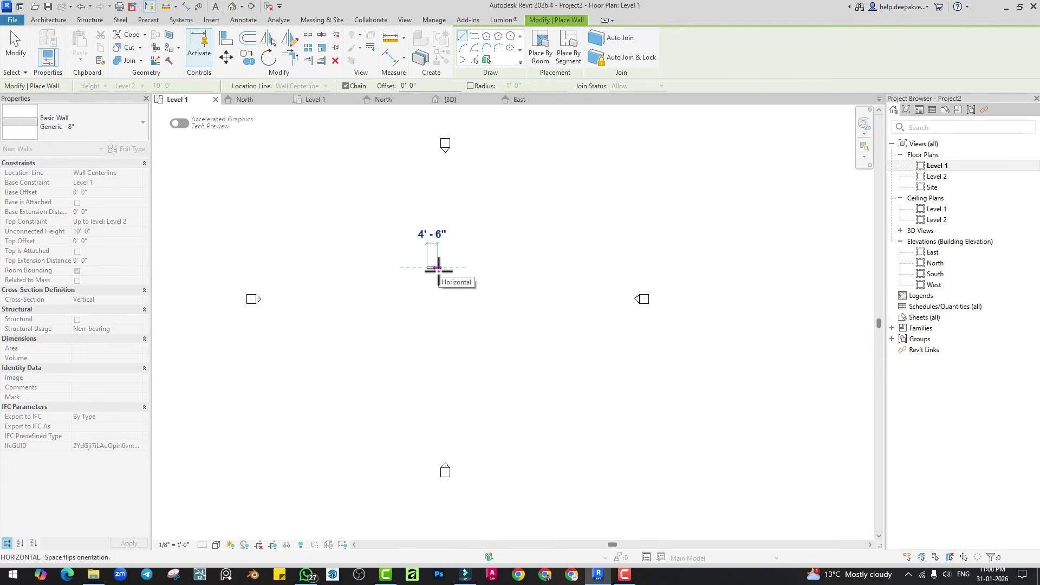
pyautogui.scroll(-2, 437, 272)
pyautogui.scroll(3, 476, 274)
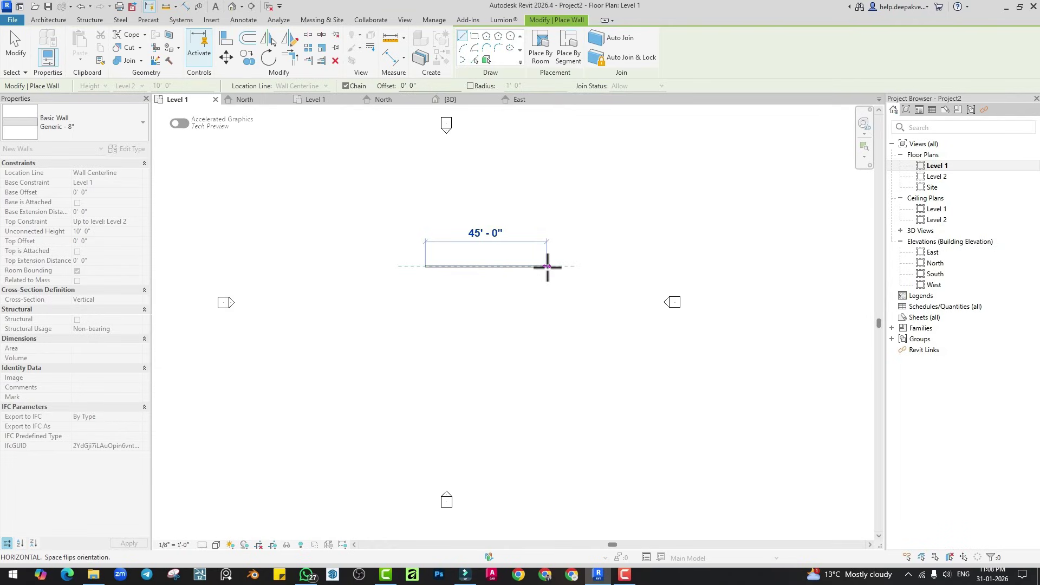
pyautogui.scroll(8, 441, 261)
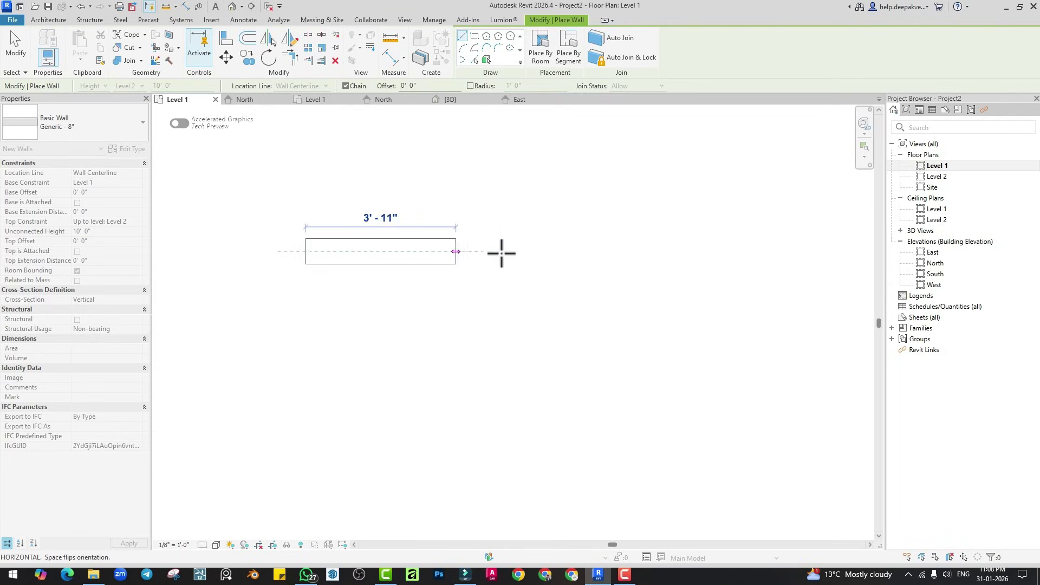
pyautogui.scroll(-3, 503, 253)
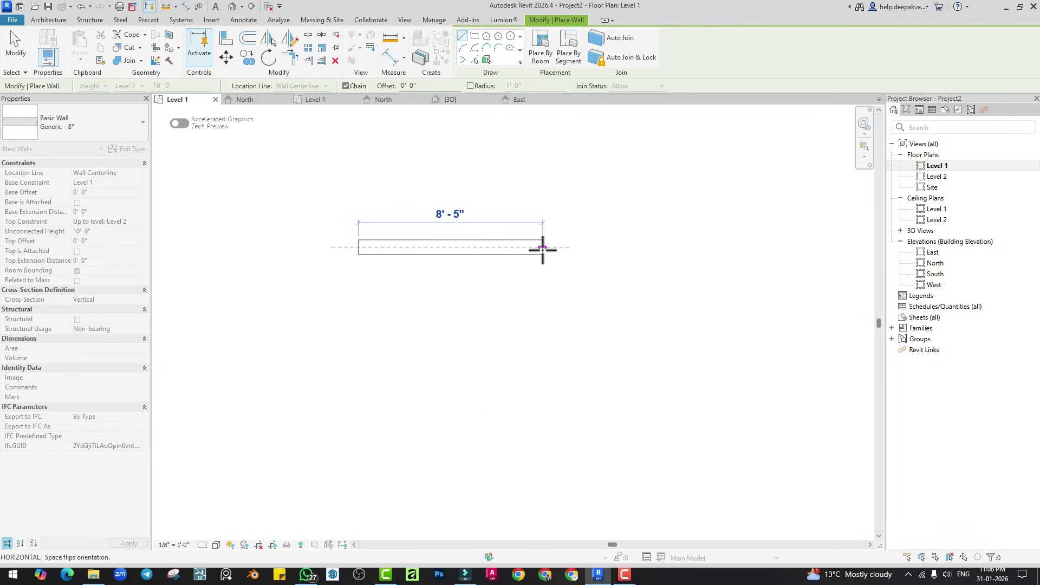
pyautogui.scroll(3, 536, 252)
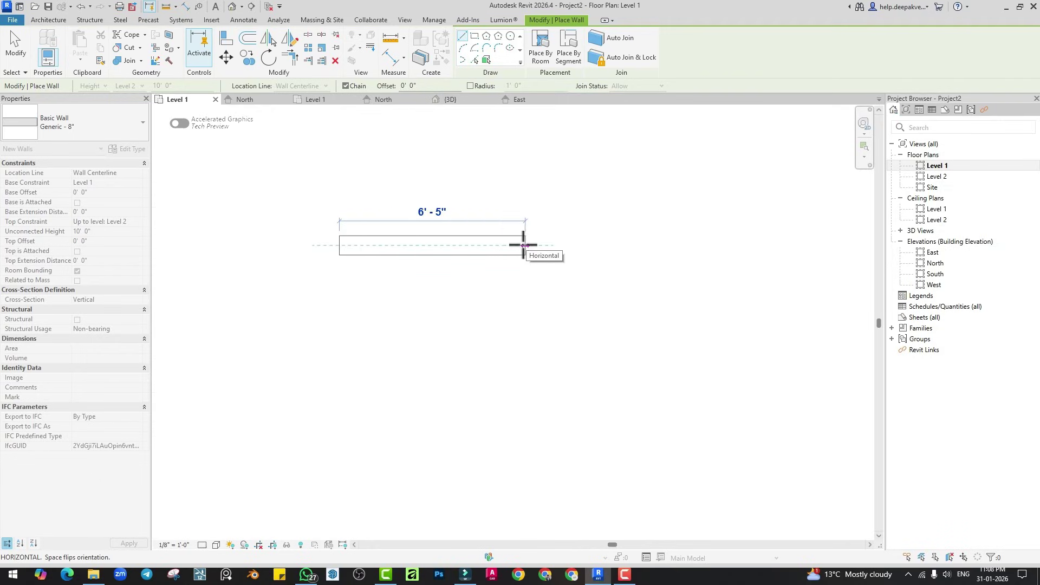
pyautogui.moveTo(557, 266); pyautogui.dragTo(508, 230, button='middle')
pyautogui.scroll(-1, 533, 242)
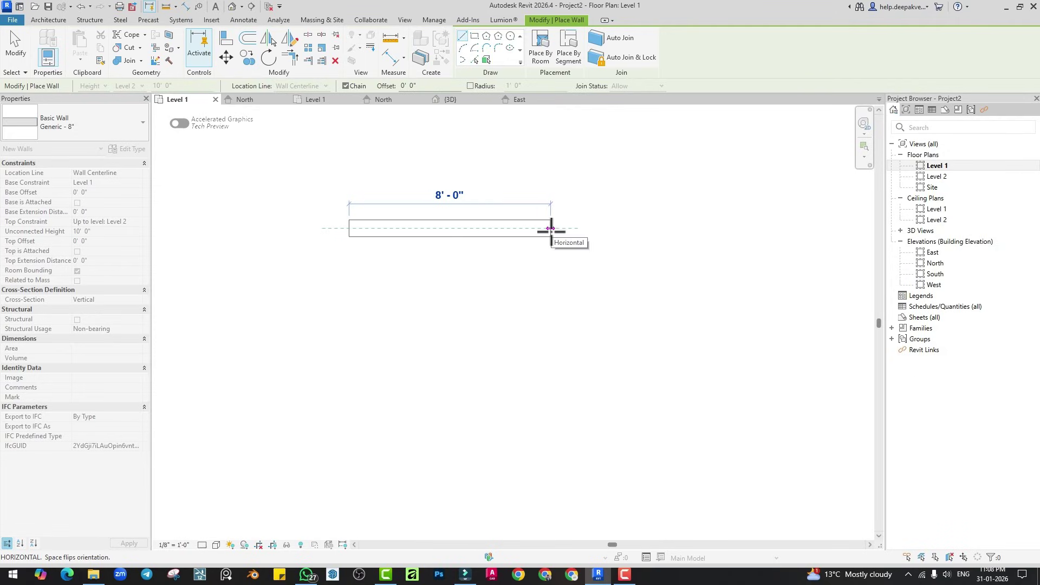
pyautogui.write('10')
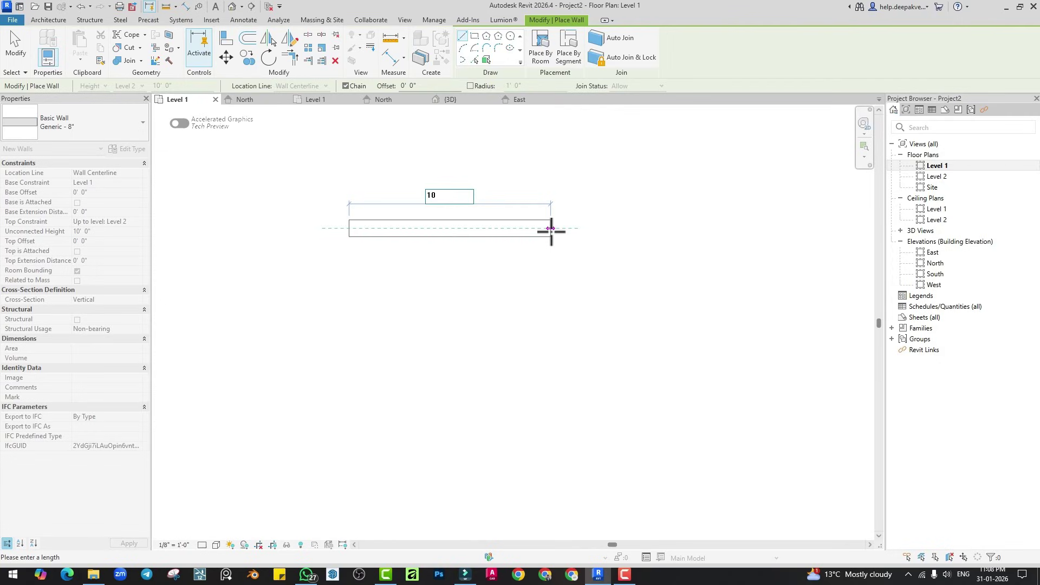
pyautogui.press('Return')
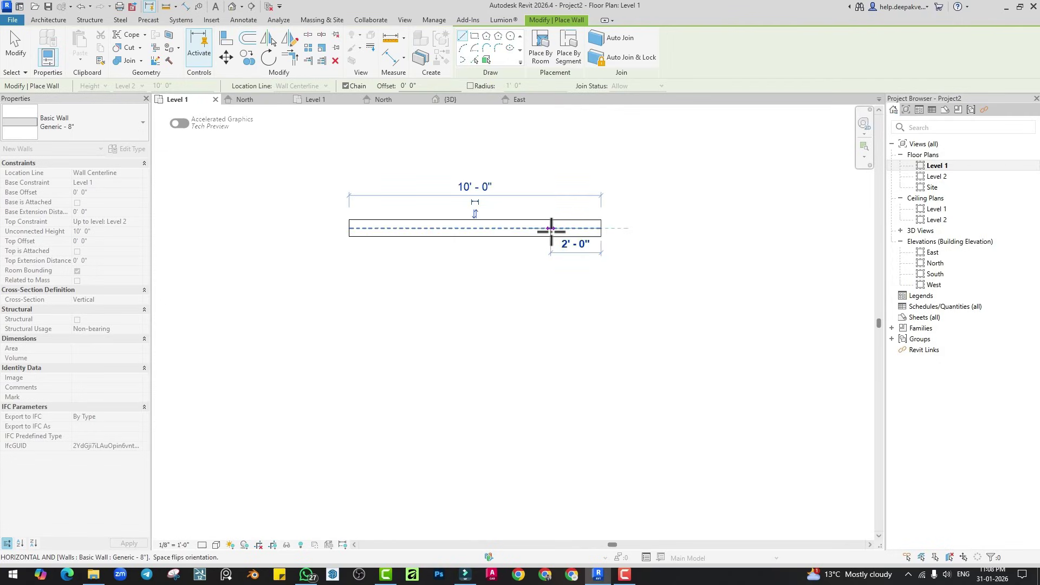
# Continue the wall chain with a 10' vertical wall running down from the first wall's right end.
pyautogui.moveTo(564, 247); pyautogui.dragTo(554, 217, button='middle')
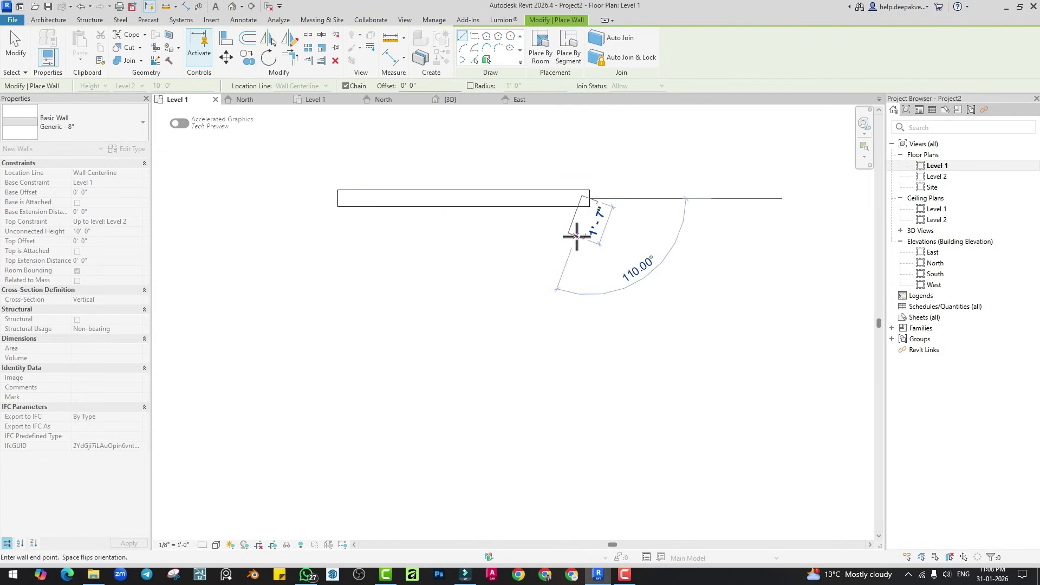
pyautogui.scroll(-1, 577, 237)
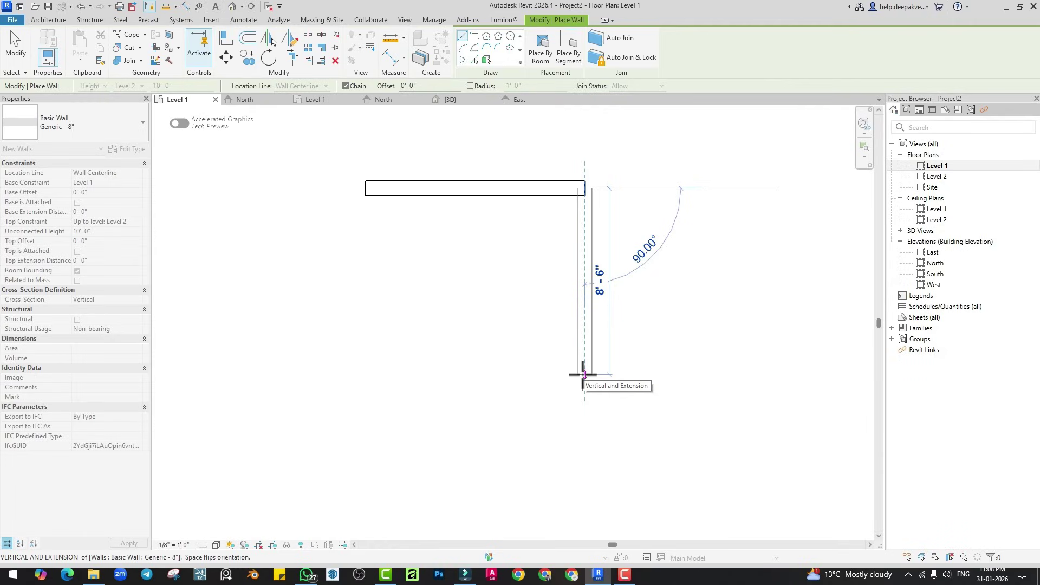
pyautogui.write('1')
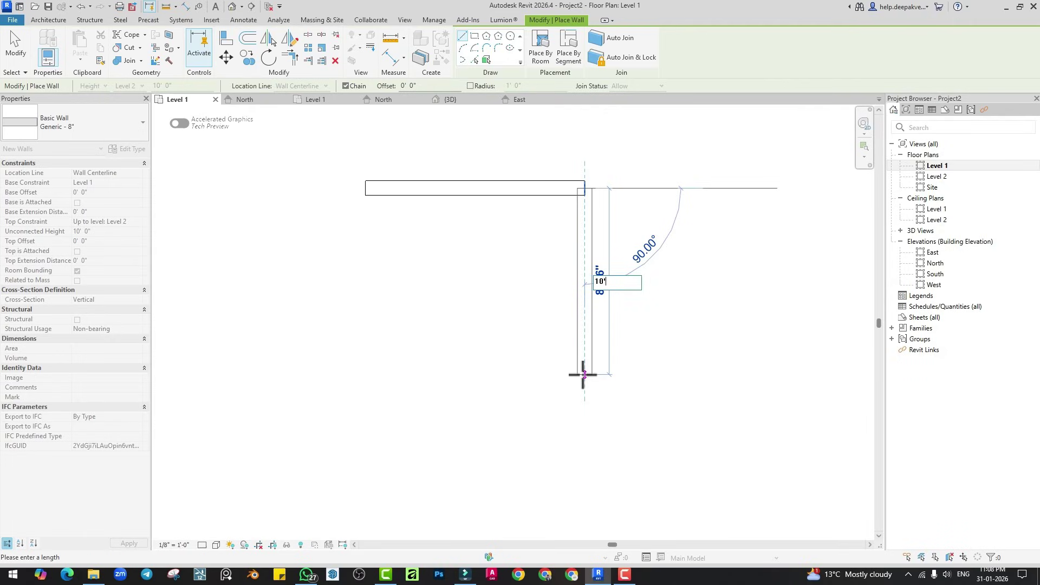
pyautogui.write("0'")
pyautogui.press('Return')
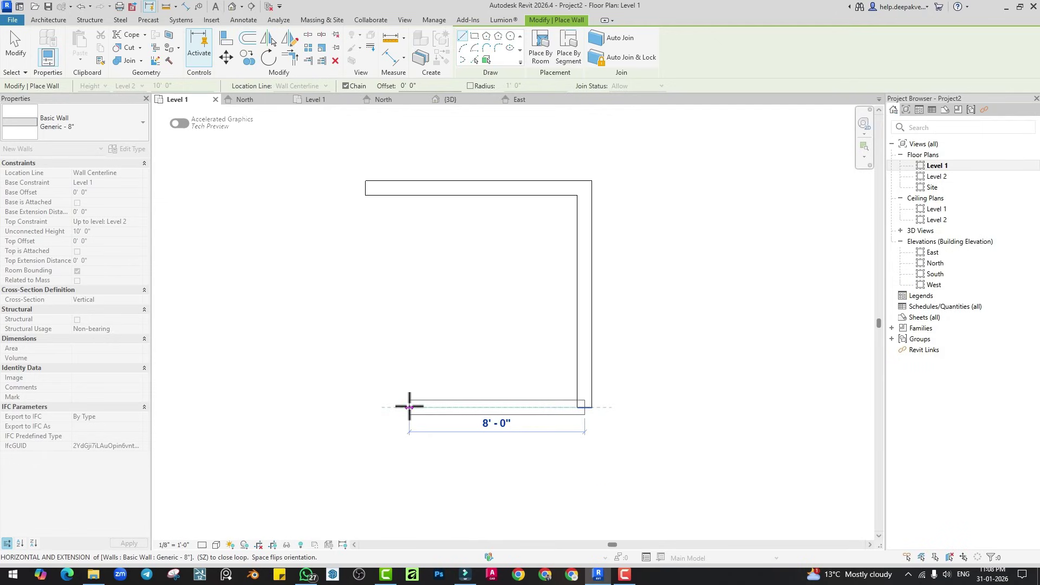
# Add a 10' bottom wall running left and close the square room at the first wall's start point.
pyautogui.write('10')
pyautogui.press('Return')
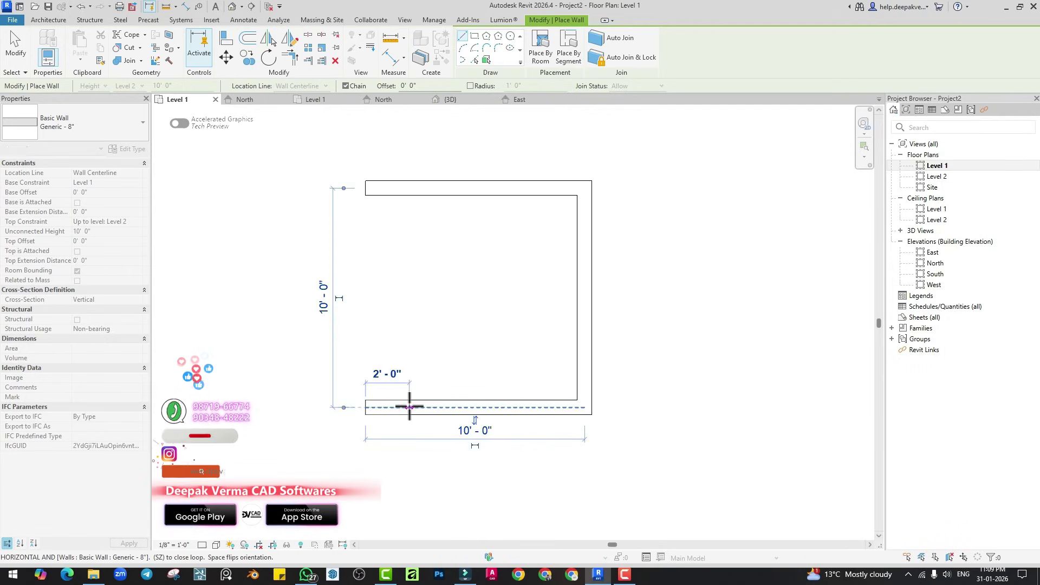
pyautogui.click(366, 188)
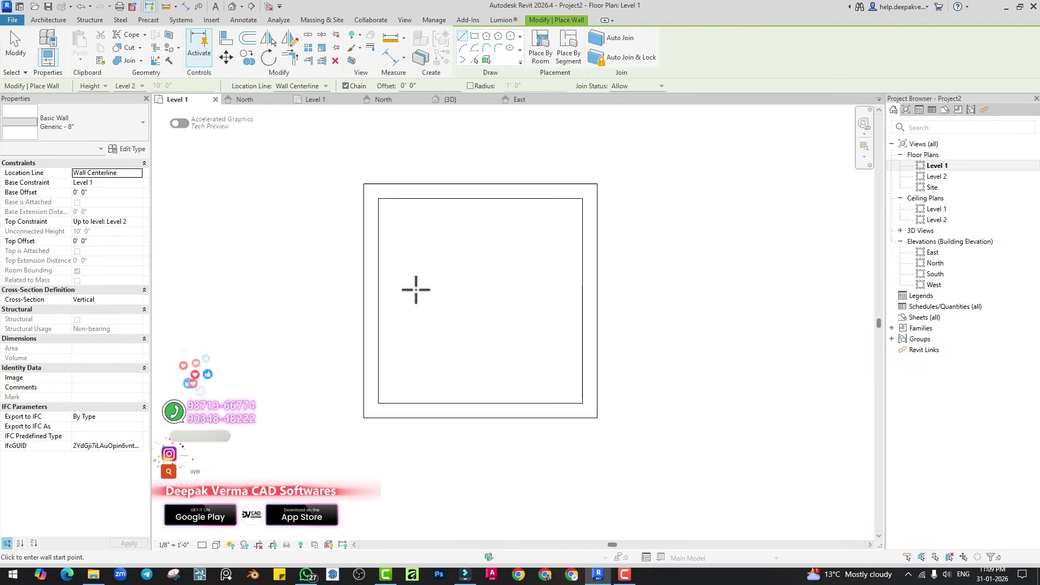
pyautogui.press('Escape')
pyautogui.press('Escape')
# Check the temporary dimensions of the room's left wall and top wall by selecting each in turn.
pyautogui.moveTo(464, 299); pyautogui.dragTo(470, 309, button='middle')
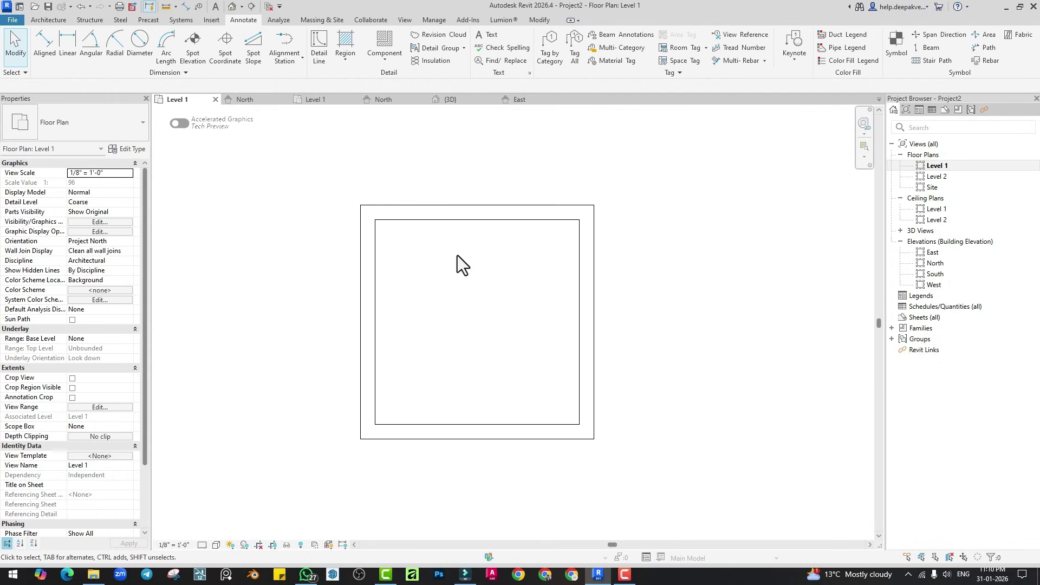
pyautogui.moveTo(428, 281); pyautogui.dragTo(436, 293, button='middle')
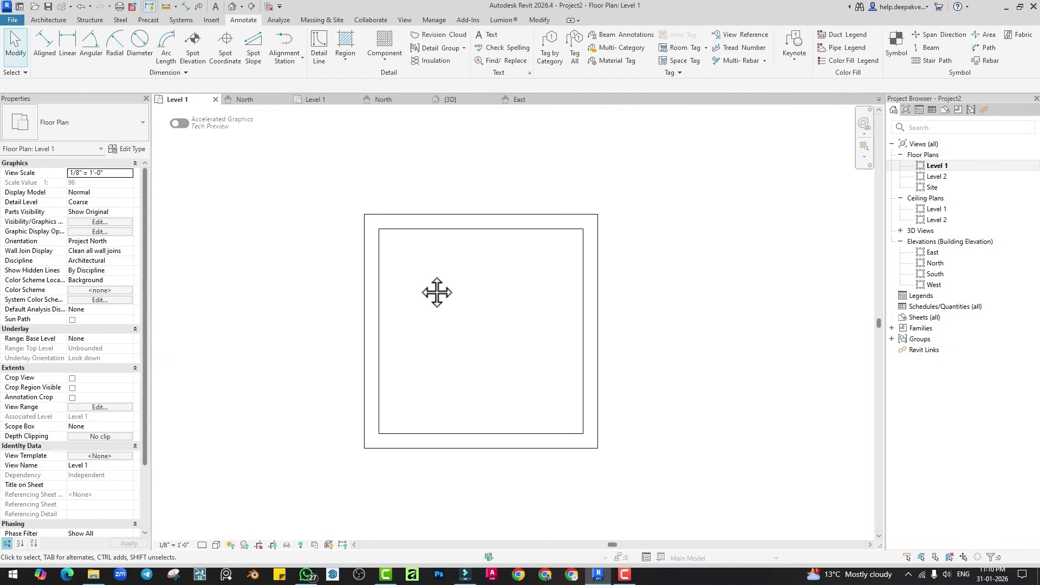
pyautogui.click(377, 268)
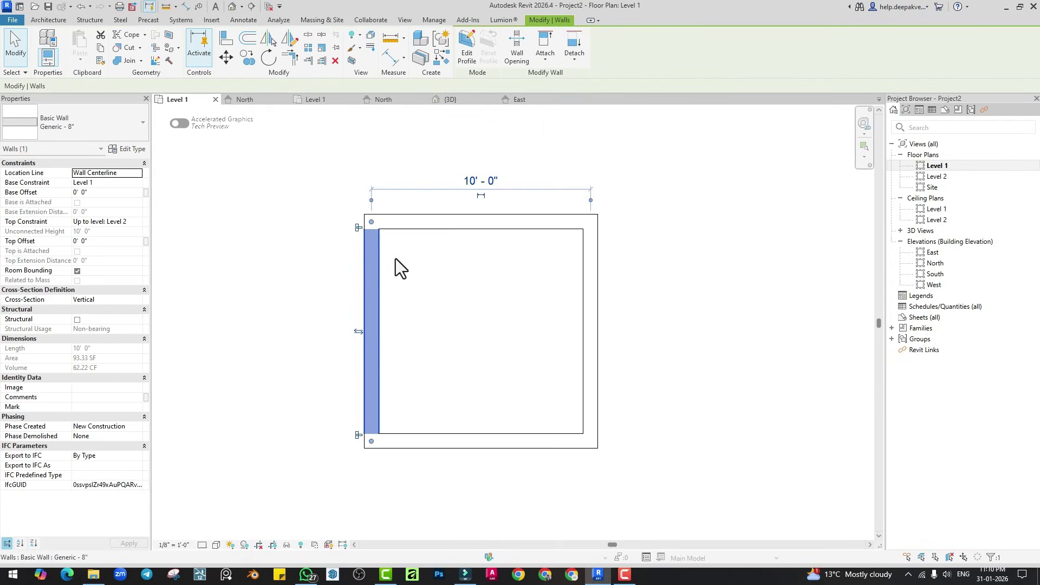
pyautogui.scroll(1, 431, 200)
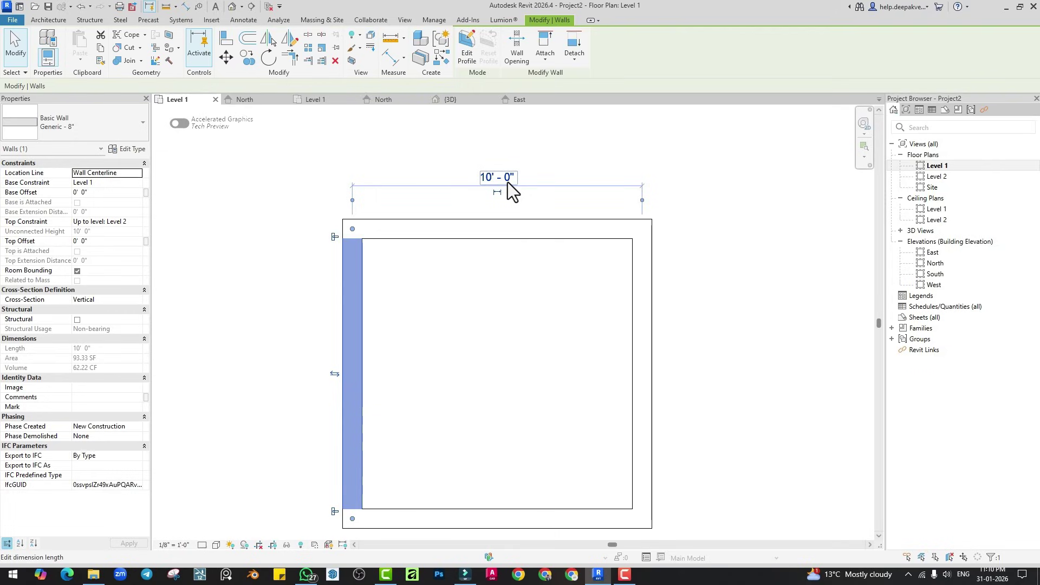
pyautogui.scroll(-2, 507, 183)
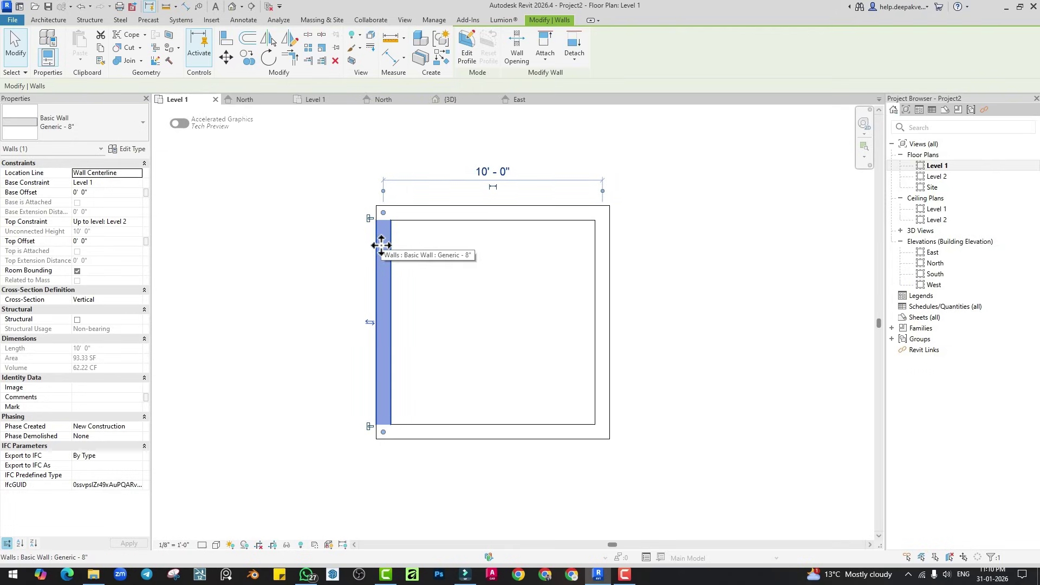
pyautogui.click(490, 249)
pyautogui.click(482, 215)
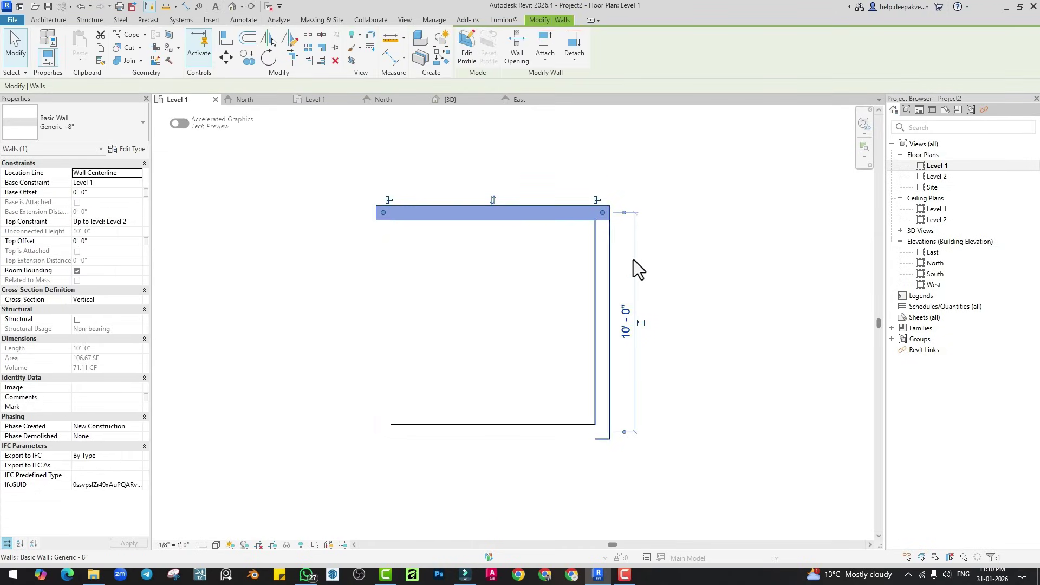
pyautogui.click(463, 308)
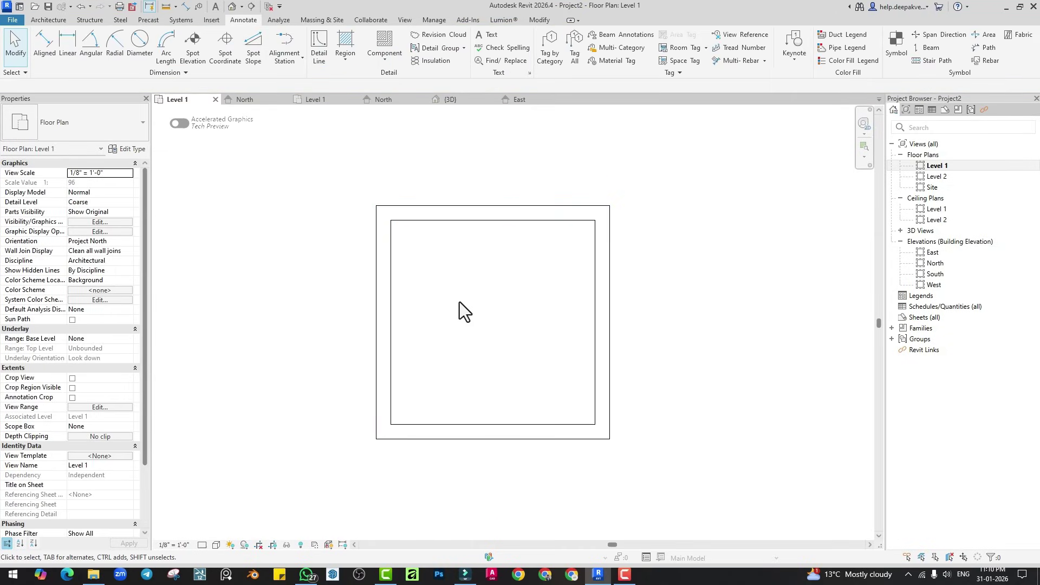
# Draw a second, rectangular wall enclosure about 9'-8" wide to the left of the square room.
pyautogui.moveTo(480, 316); pyautogui.dragTo(580, 320, button='middle')
pyautogui.scroll(-1, 502, 304)
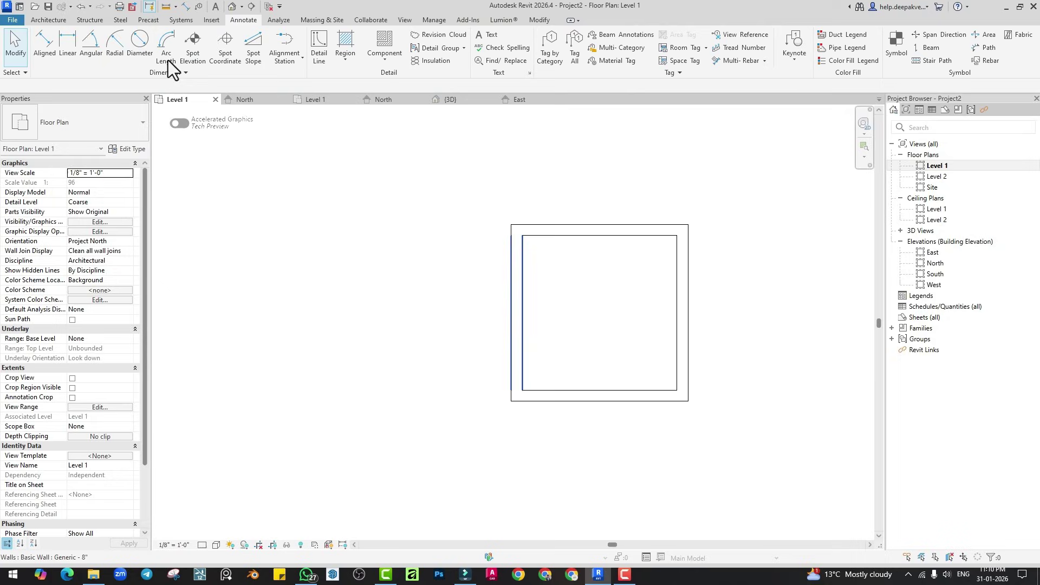
pyautogui.click(49, 20)
pyautogui.click(43, 41)
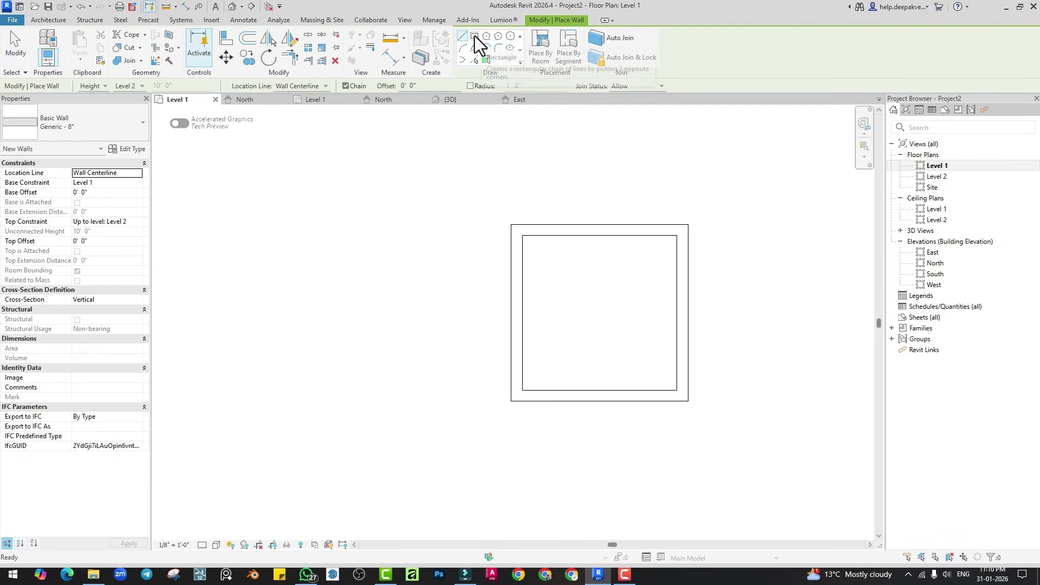
pyautogui.click(474, 36)
pyautogui.click(223, 230)
pyautogui.click(383, 411)
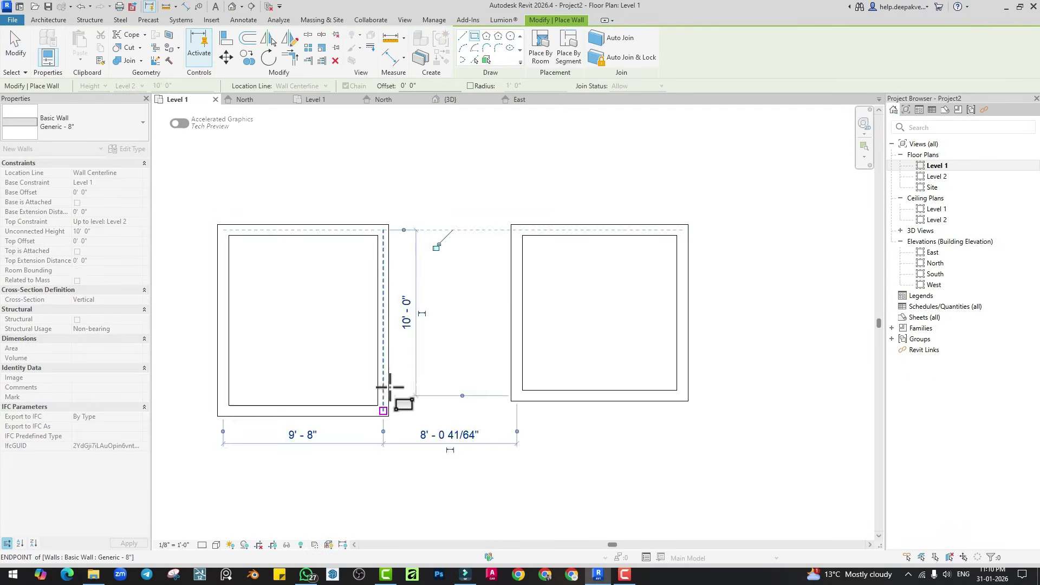
pyautogui.press('Escape')
pyautogui.press('Escape')
# Compare the temporary dimensions of the square room's left and top walls with the second enclosure beside it.
pyautogui.moveTo(417, 341); pyautogui.dragTo(435, 352, button='middle')
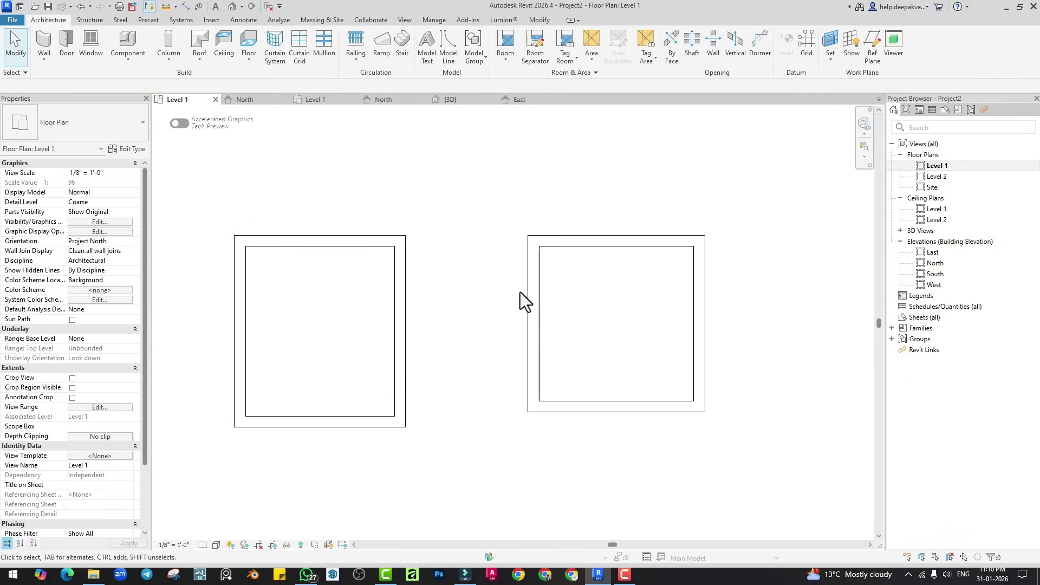
pyautogui.click(541, 271)
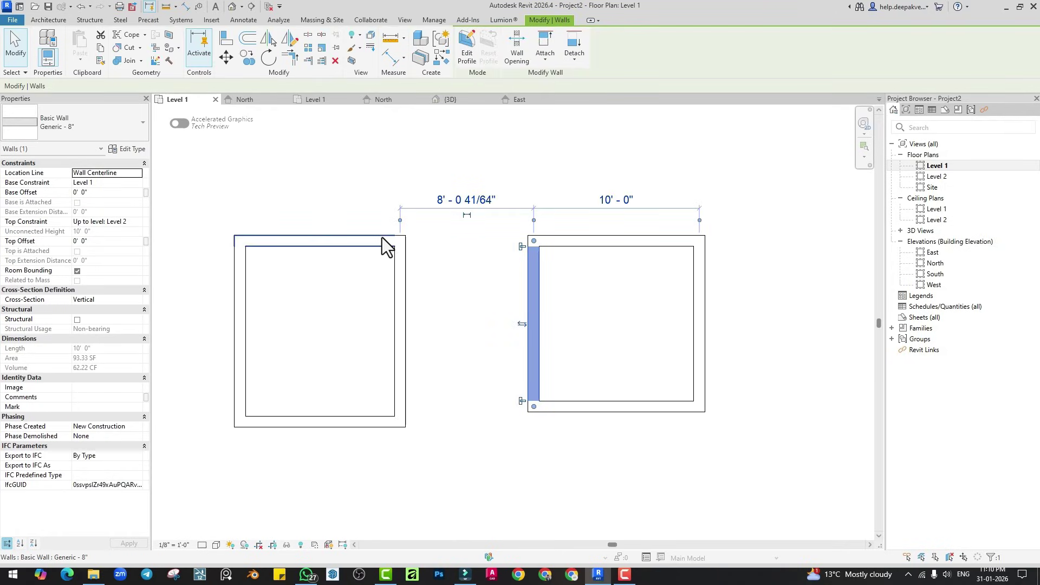
pyautogui.click(579, 242)
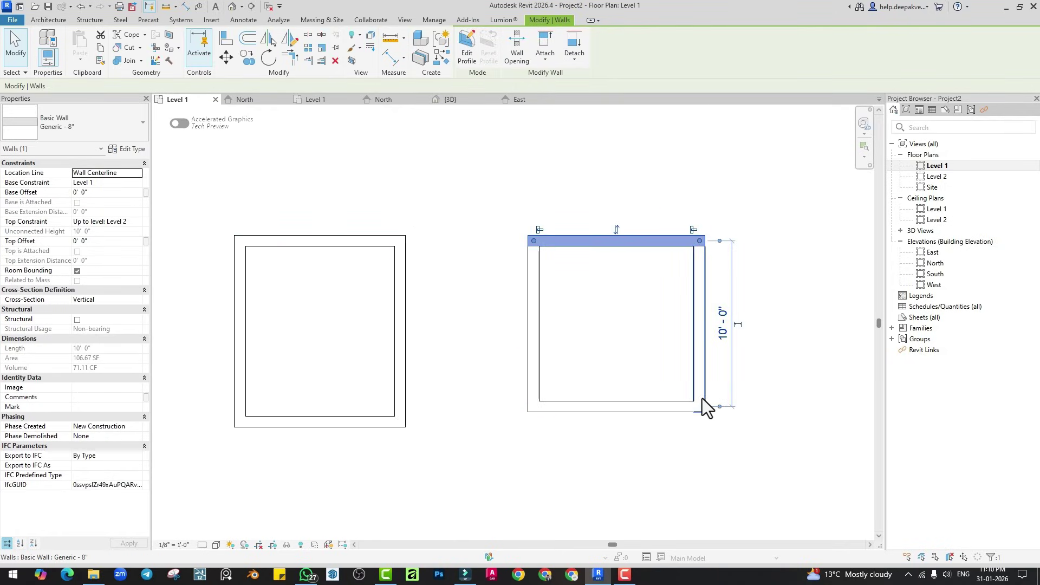
pyautogui.moveTo(635, 359); pyautogui.dragTo(613, 354, button='middle')
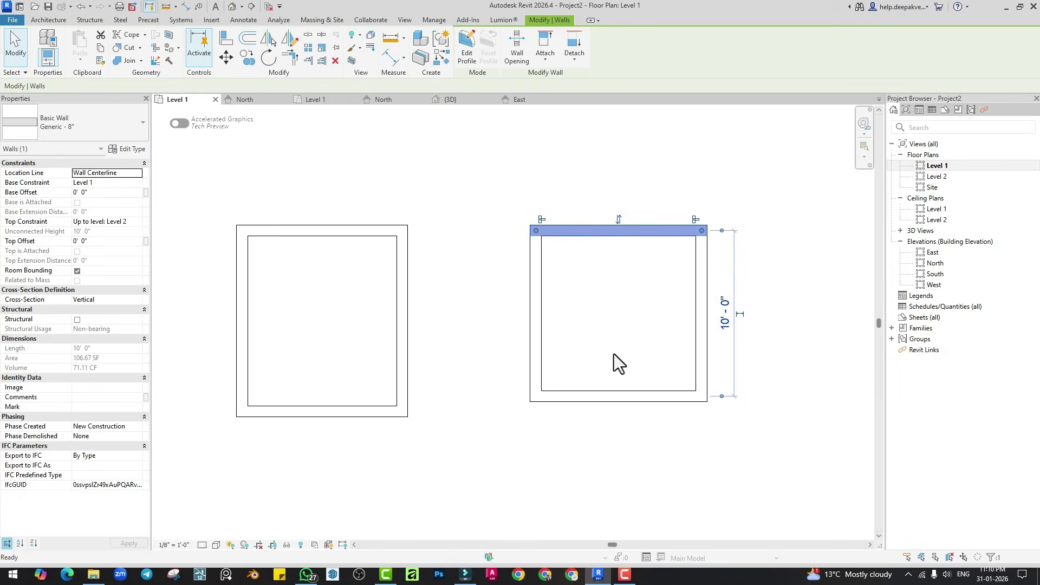
# Delete all four walls of the rectangular enclosure left of the square room.
pyautogui.moveTo(201, 193); pyautogui.dragTo(431, 469)
pyautogui.press('Delete')
# Select the square room's left wall and examine the witness lines of its temporary dimension up close.
pyautogui.scroll(3, 664, 307)
pyautogui.moveTo(664, 307); pyautogui.dragTo(555, 311, button='middle')
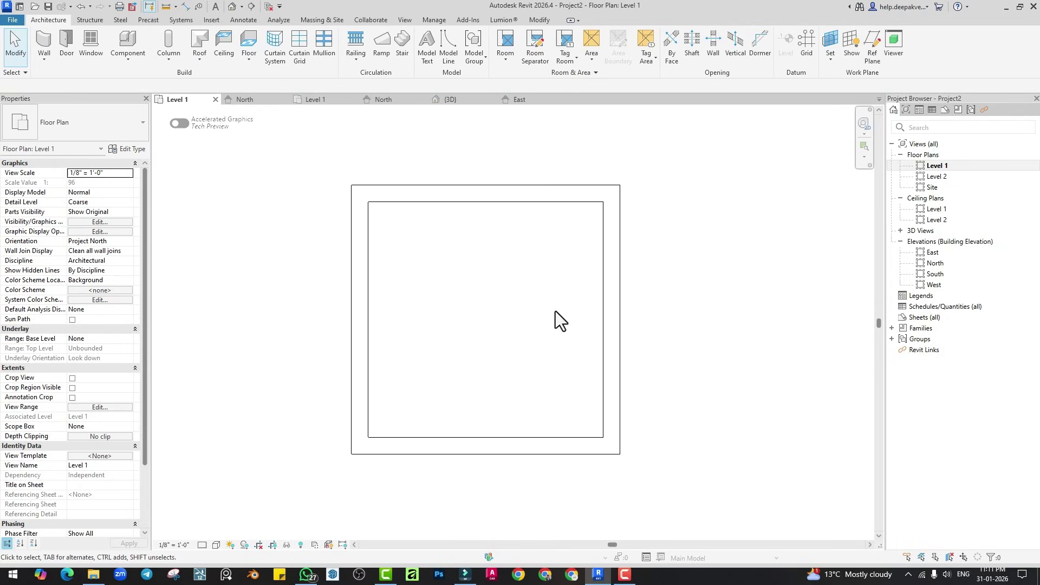
pyautogui.scroll(1, 492, 311)
pyautogui.moveTo(492, 311); pyautogui.dragTo(502, 343, button='middle')
pyautogui.click(356, 265)
pyautogui.moveTo(499, 275); pyautogui.dragTo(497, 295, button='middle')
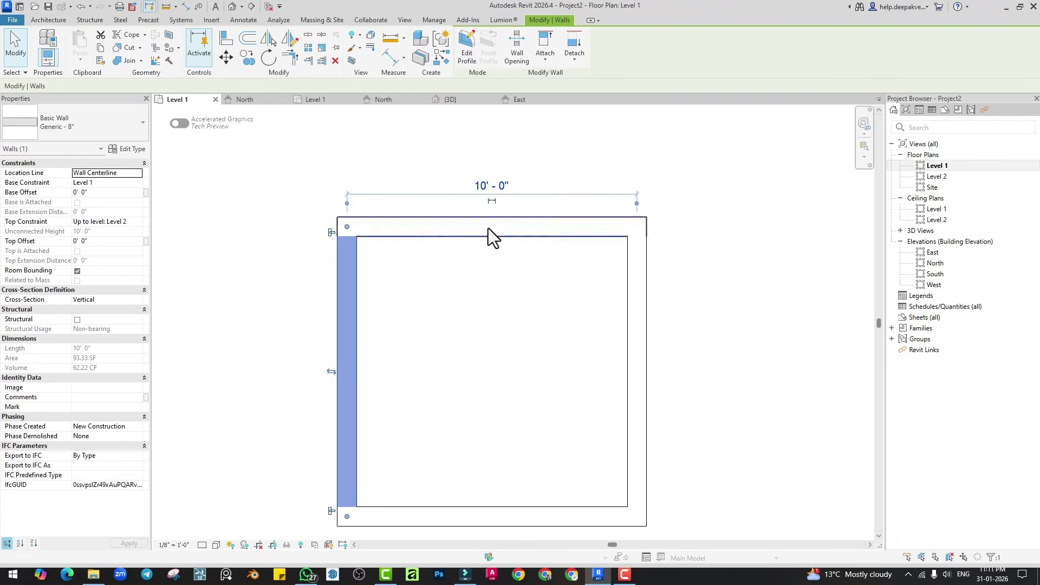
pyautogui.scroll(1, 384, 213)
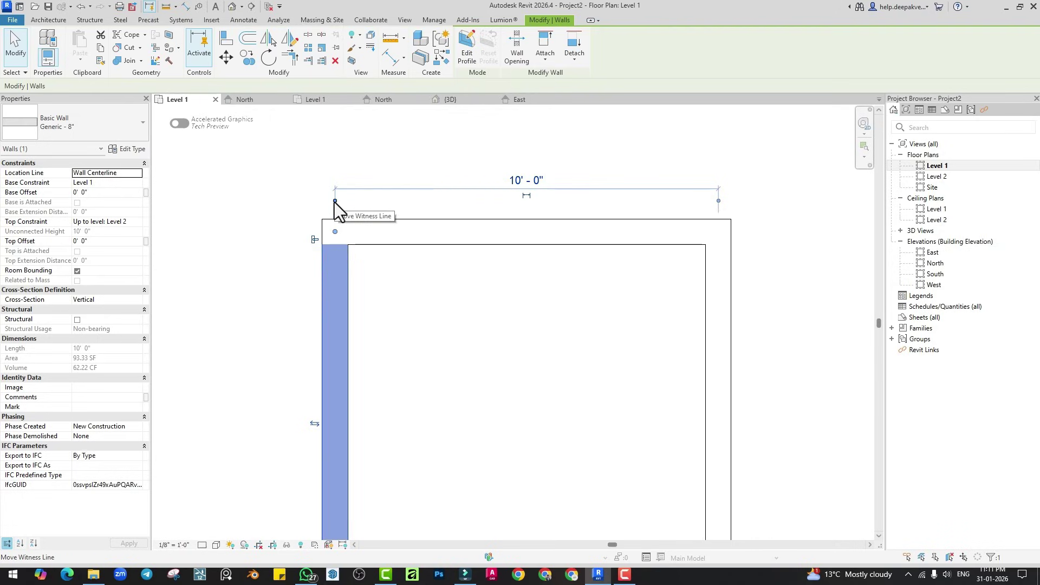
# Shift the left wall's temporary-dimension witness lines to the inner faces of both side walls, and from there to their outer faces.
pyautogui.moveTo(335, 202); pyautogui.dragTo(344, 254)
pyautogui.click(717, 202)
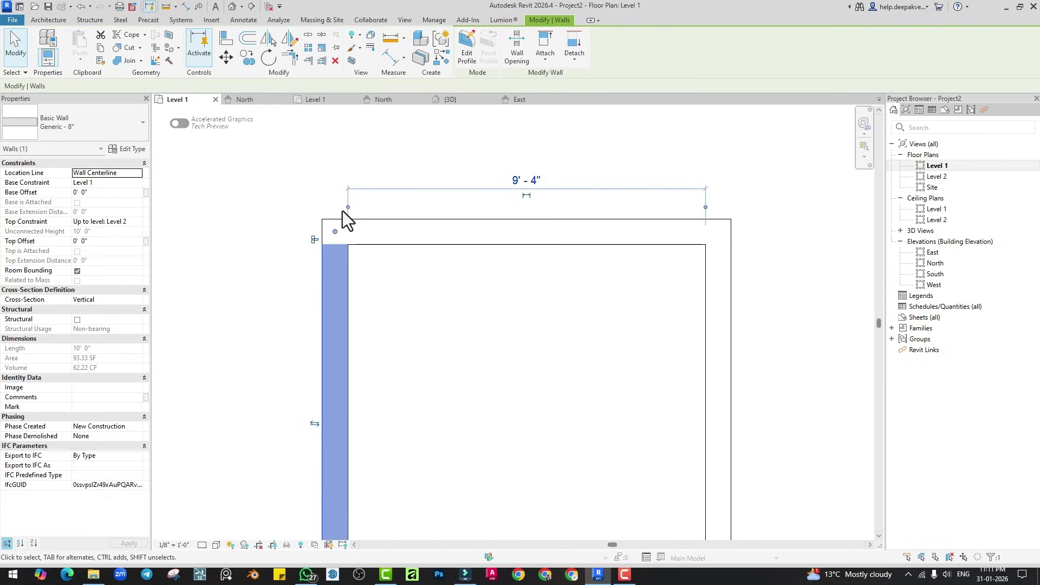
pyautogui.moveTo(348, 208); pyautogui.dragTo(324, 191)
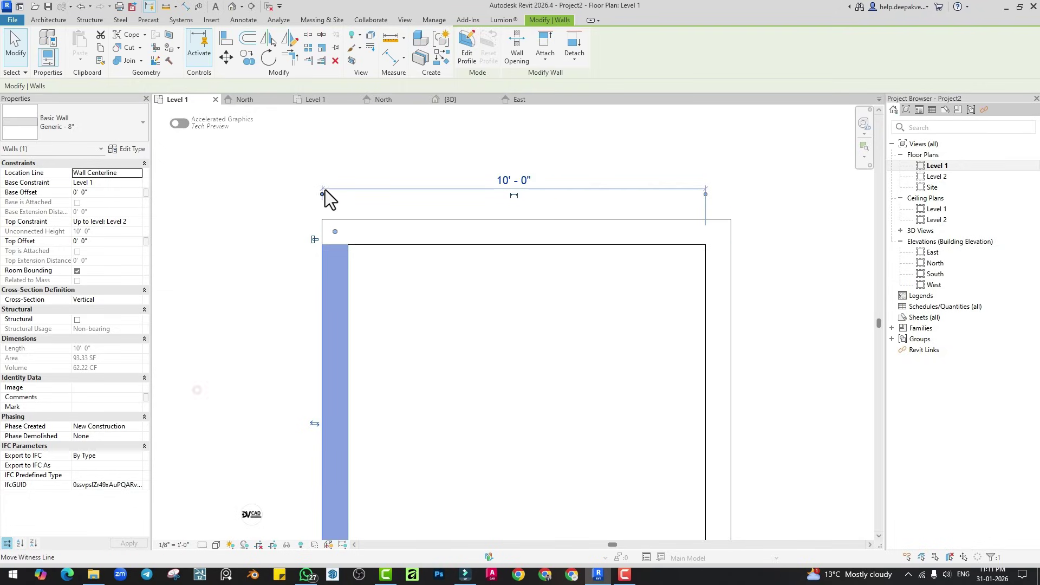
pyautogui.click(705, 194)
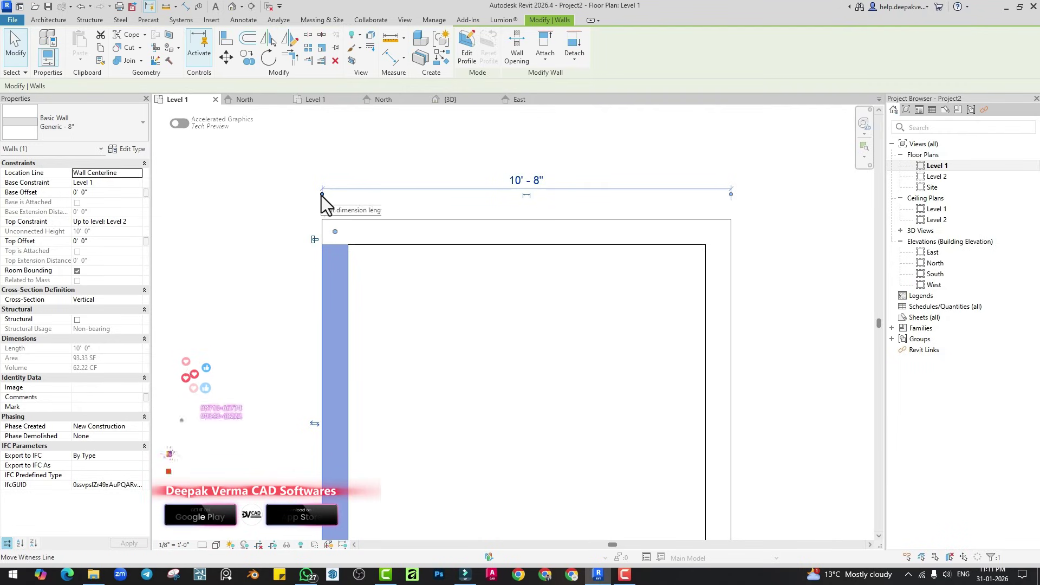
# Return both witness lines of the left wall's temporary dimension to the side walls' centerlines.
pyautogui.moveTo(321, 194); pyautogui.dragTo(334, 195)
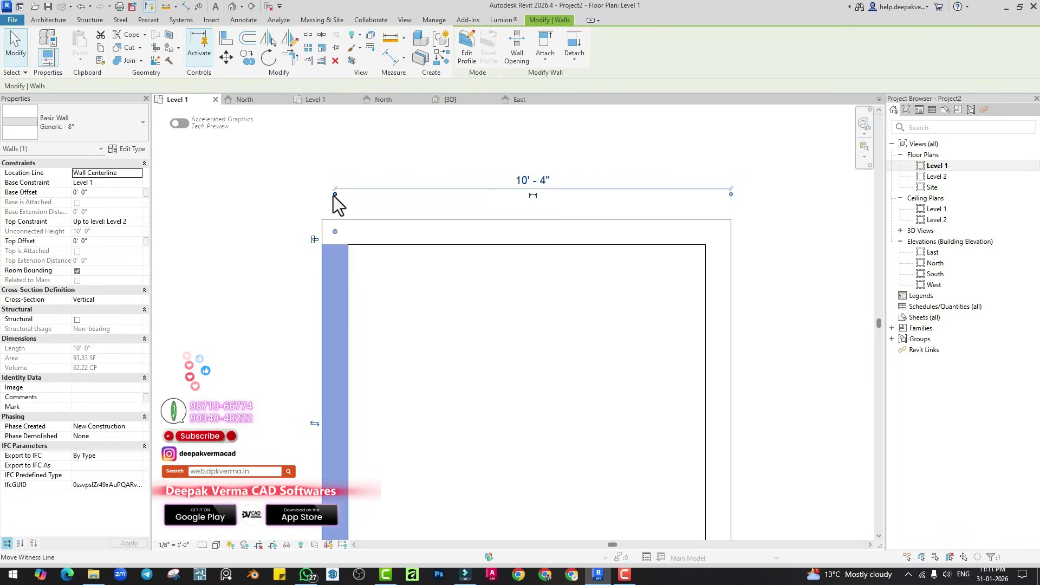
pyautogui.click(337, 193)
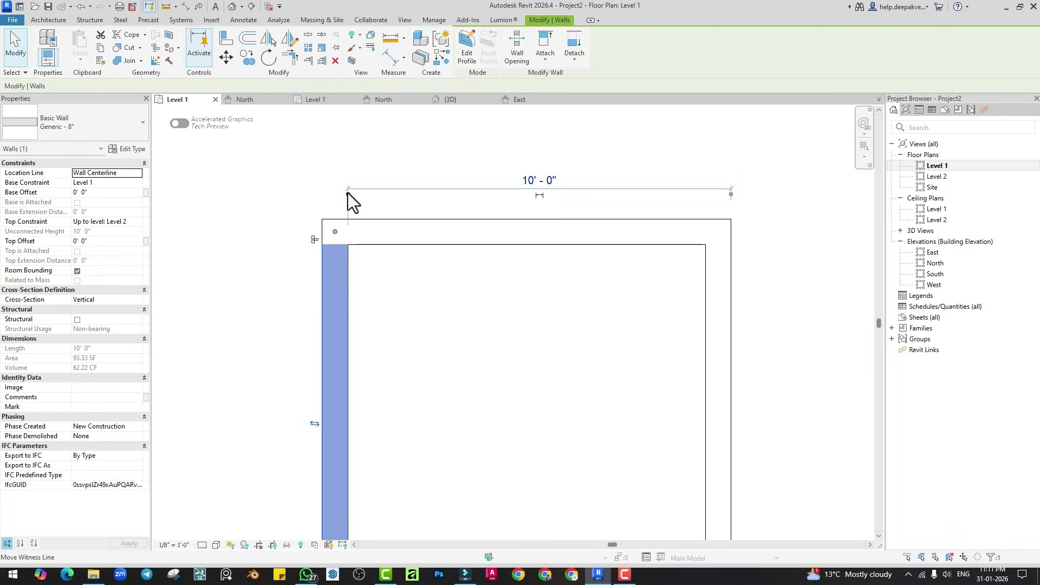
pyautogui.click(331, 195)
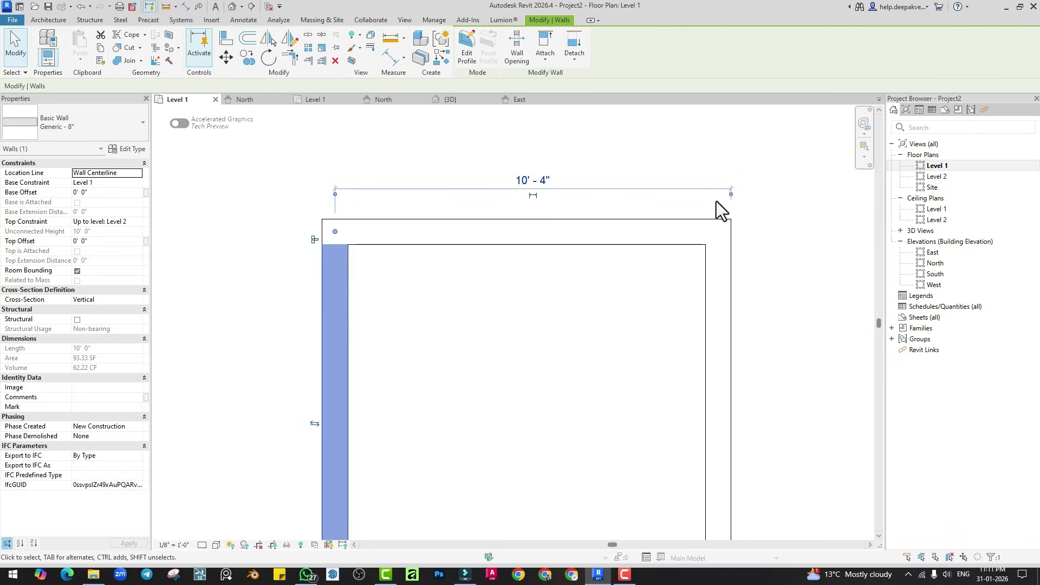
pyautogui.moveTo(731, 196); pyautogui.dragTo(718, 199)
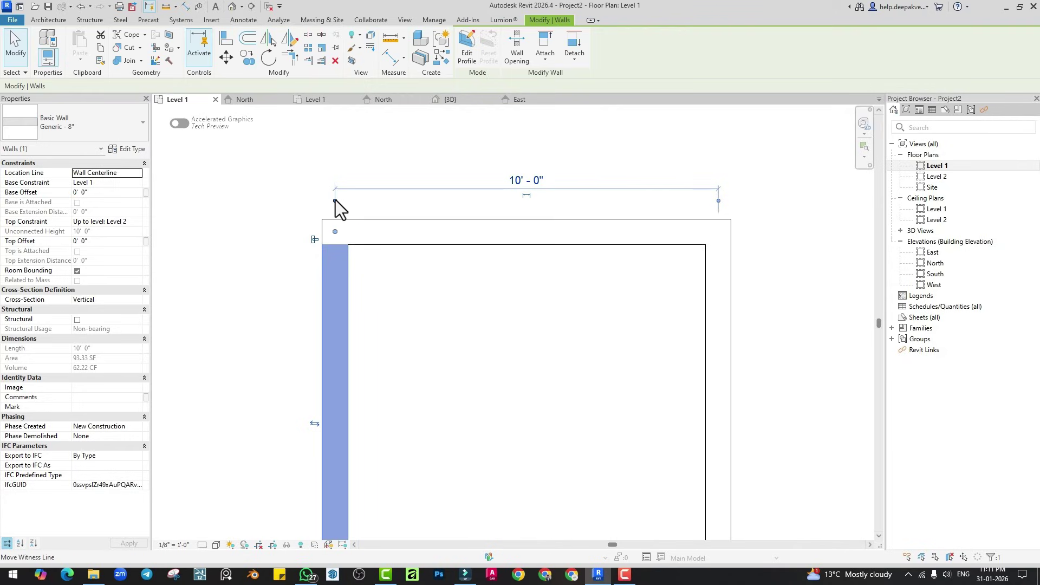
pyautogui.moveTo(336, 200); pyautogui.dragTo(352, 284)
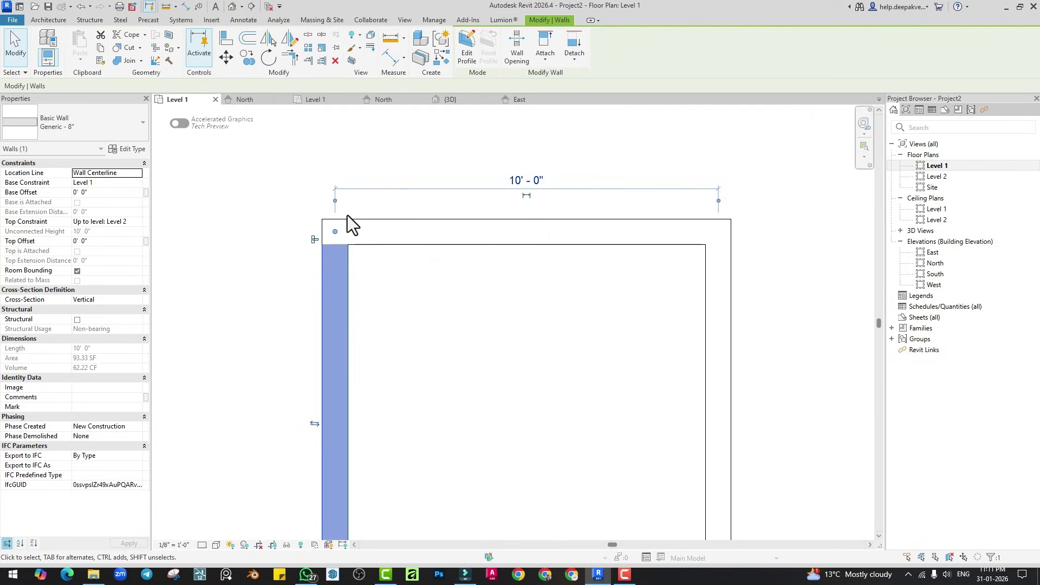
# Set the centerline distance from the selected left wall to the right wall to 12'.
pyautogui.scroll(-1, 347, 215)
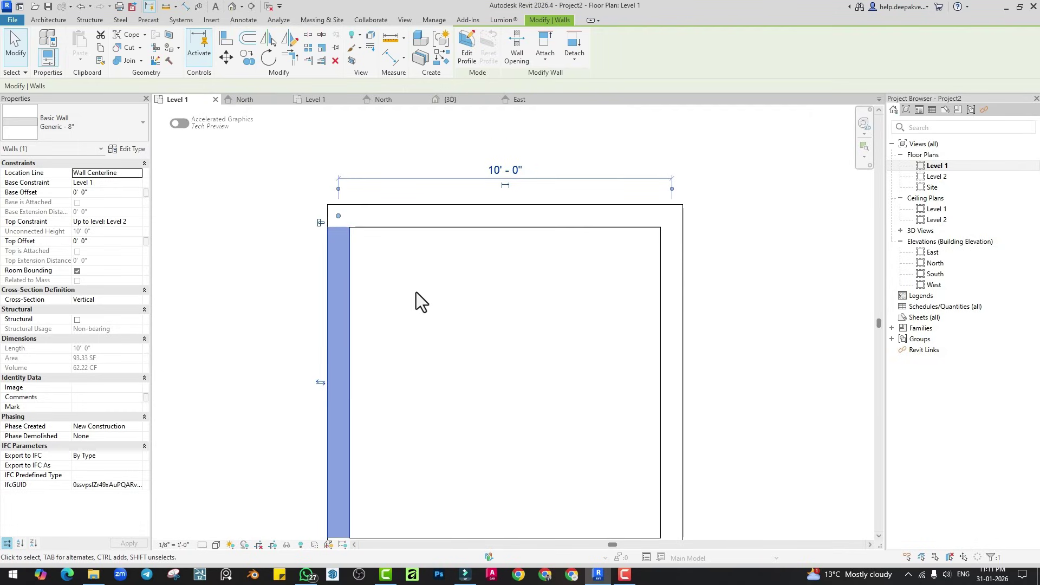
pyautogui.click(511, 173)
pyautogui.write("12'")
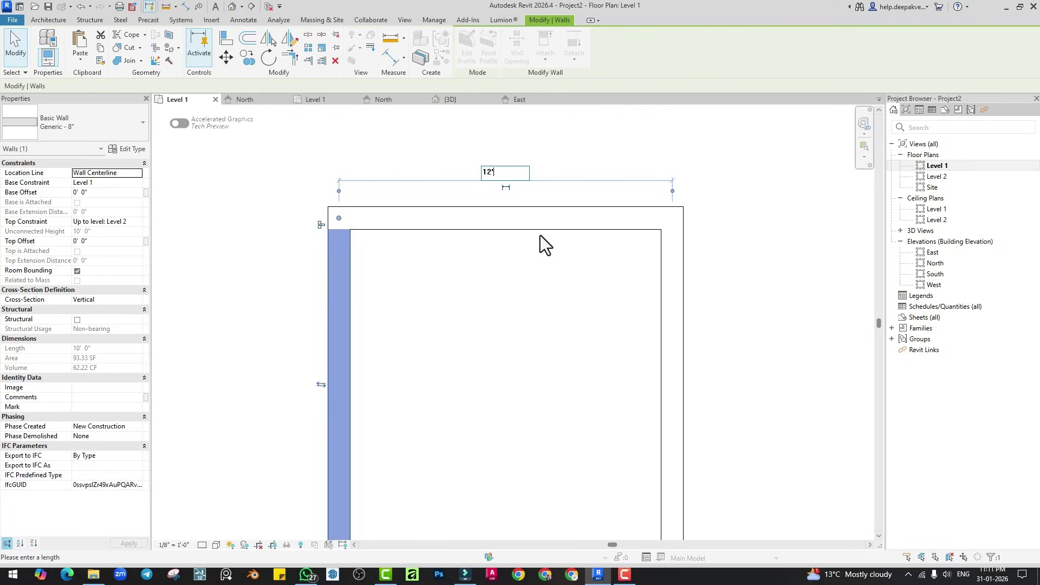
pyautogui.press('Return')
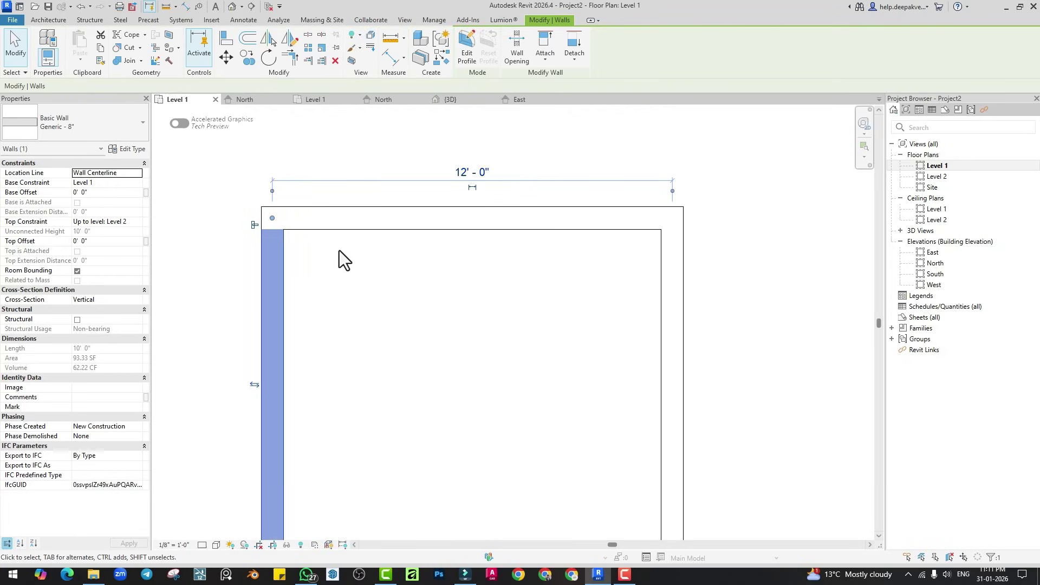
# Move the witness lines to the side walls' inner faces and set the room's clear inside width to 10'.
pyautogui.click(272, 193)
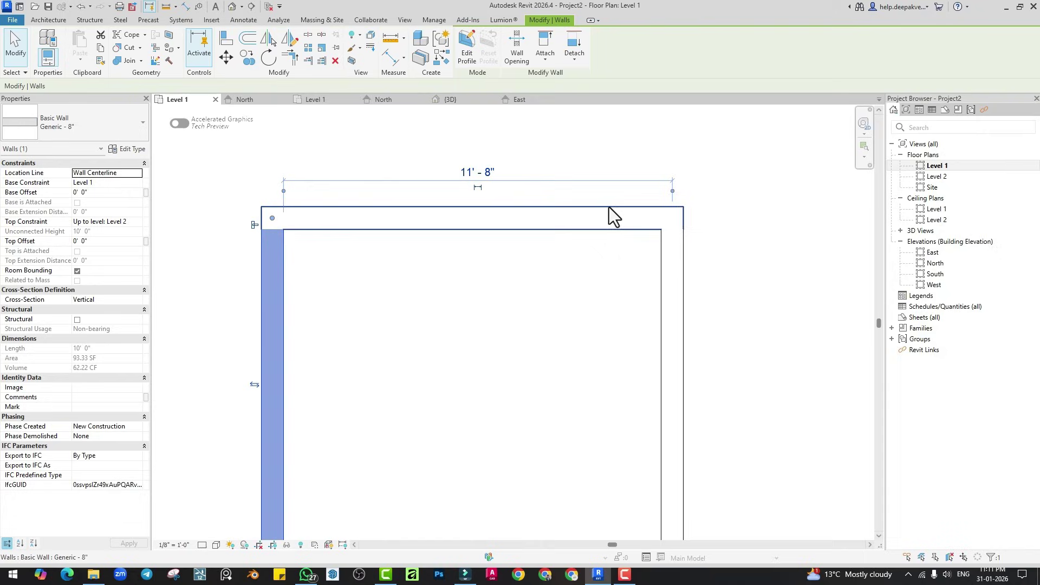
pyautogui.click(671, 193)
pyautogui.click(472, 172)
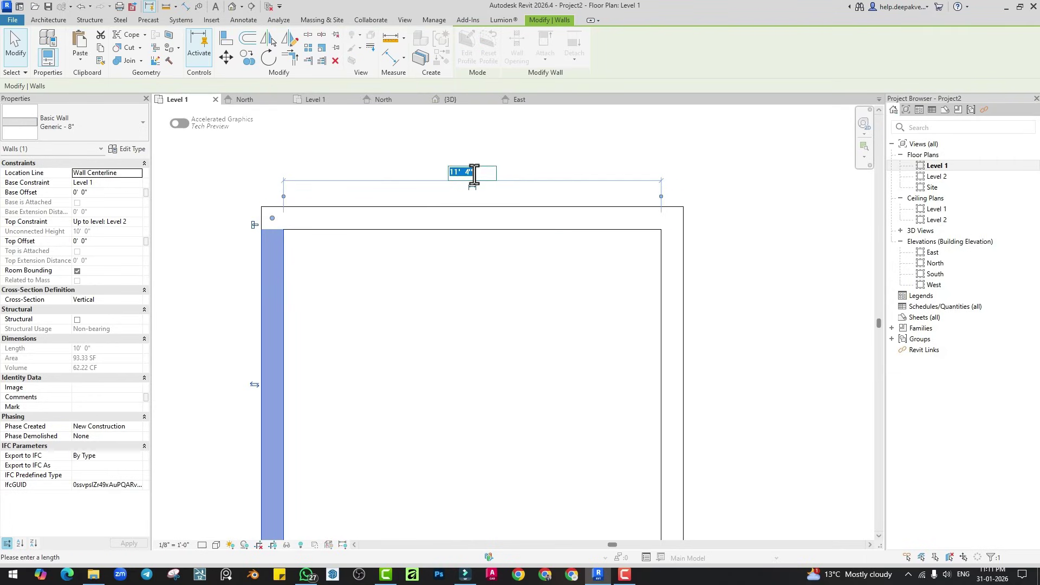
pyautogui.write('10')
pyautogui.press('Return')
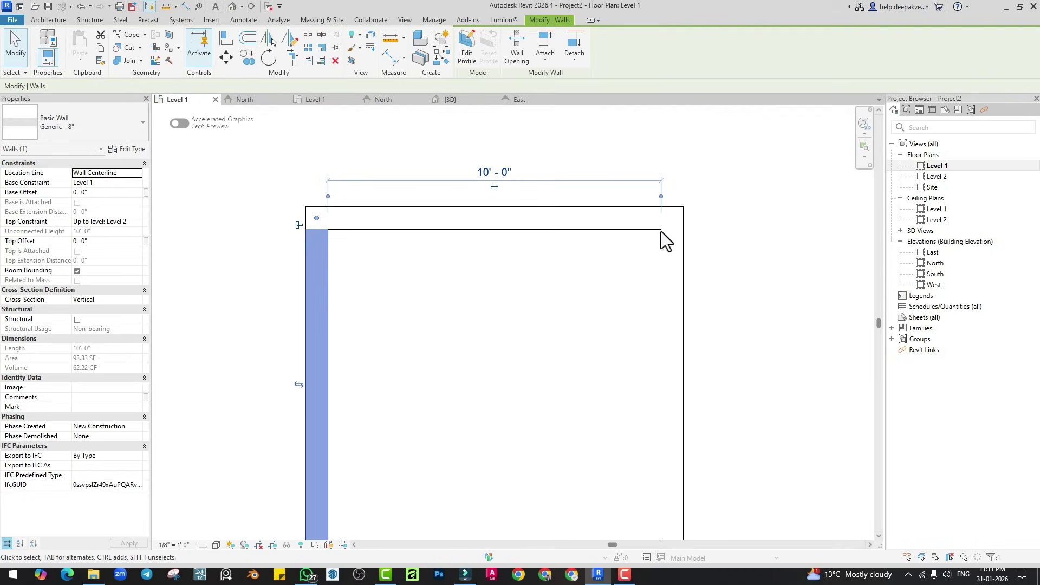
# Move the witness lines back to the side walls' centerlines and set the centerline distance to 10'.
pyautogui.click(327, 196)
pyautogui.click(306, 186)
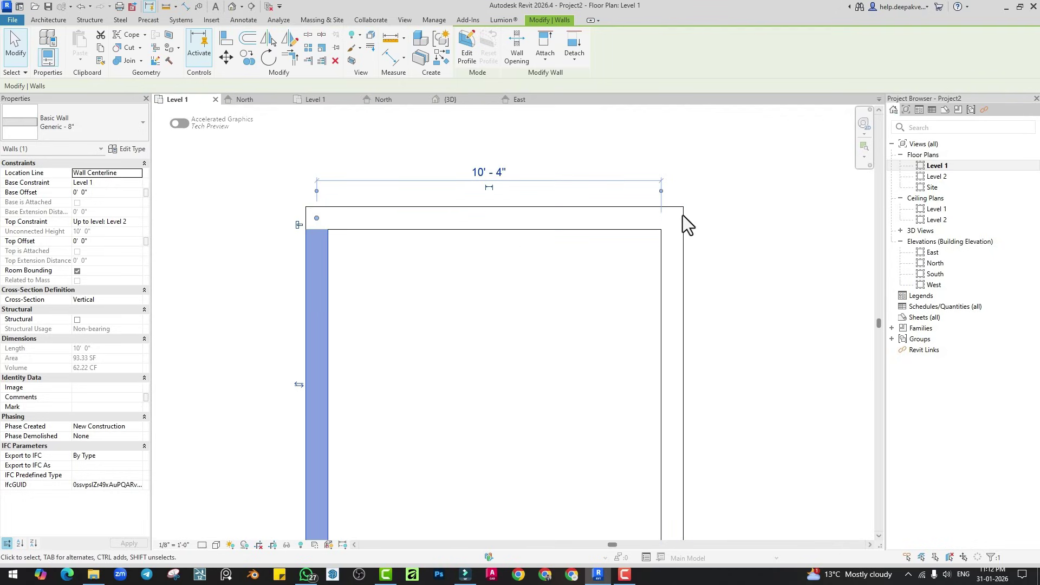
pyautogui.click(665, 190)
pyautogui.click(678, 188)
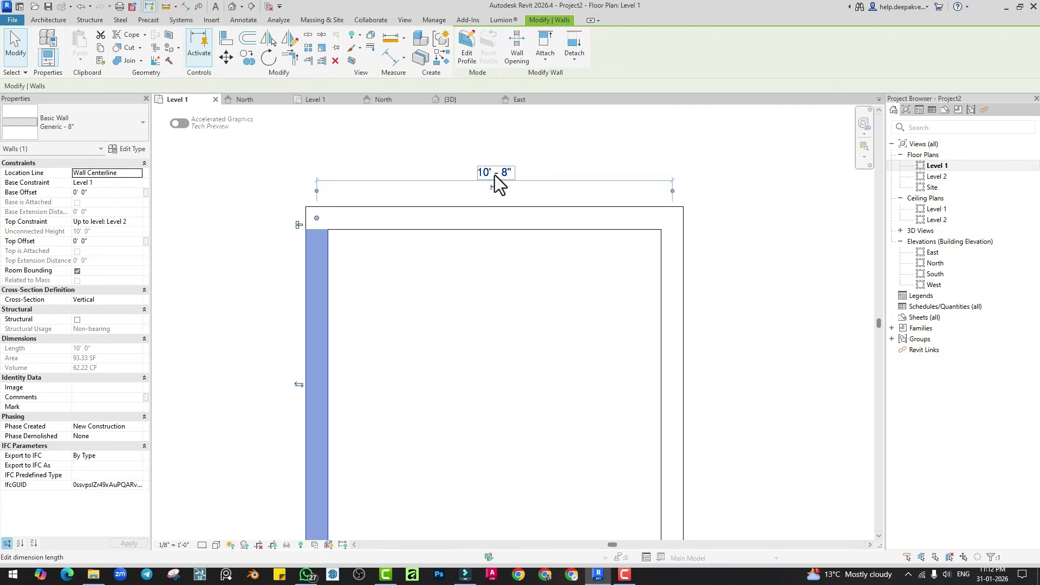
pyautogui.click(495, 174)
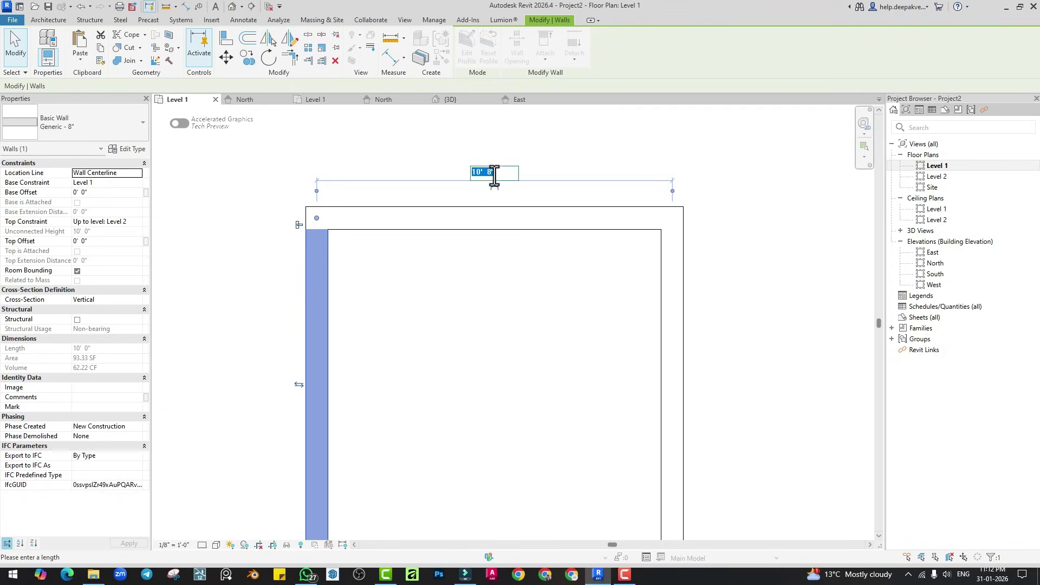
pyautogui.write("10'")
pyautogui.press('Return')
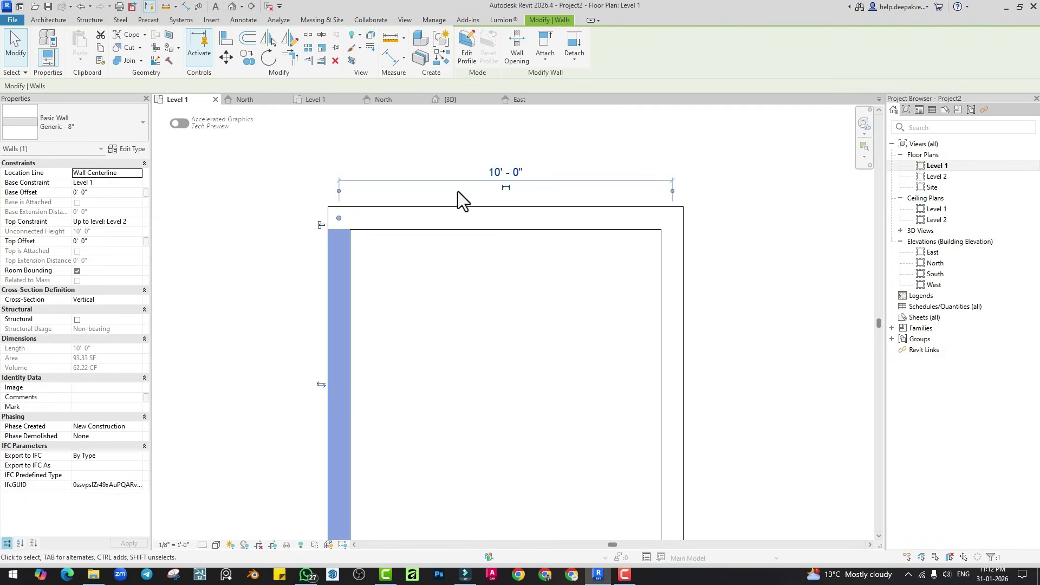
# Set the right wall's centerline distance from the left wall to 12', and undo that change.
pyautogui.moveTo(449, 293); pyautogui.dragTo(418, 276, button='middle')
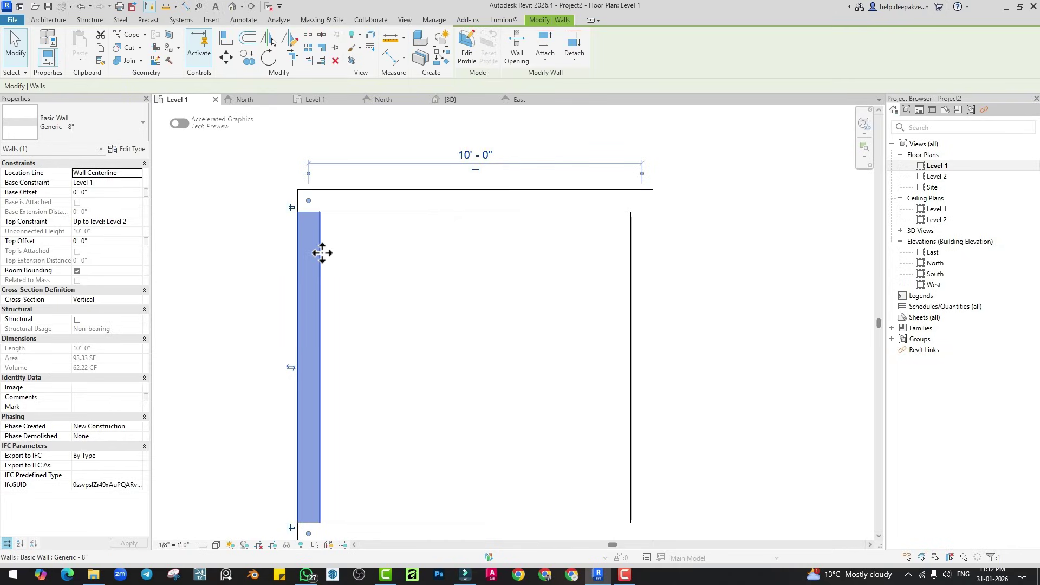
pyautogui.moveTo(302, 253); pyautogui.dragTo(302, 257, button='middle')
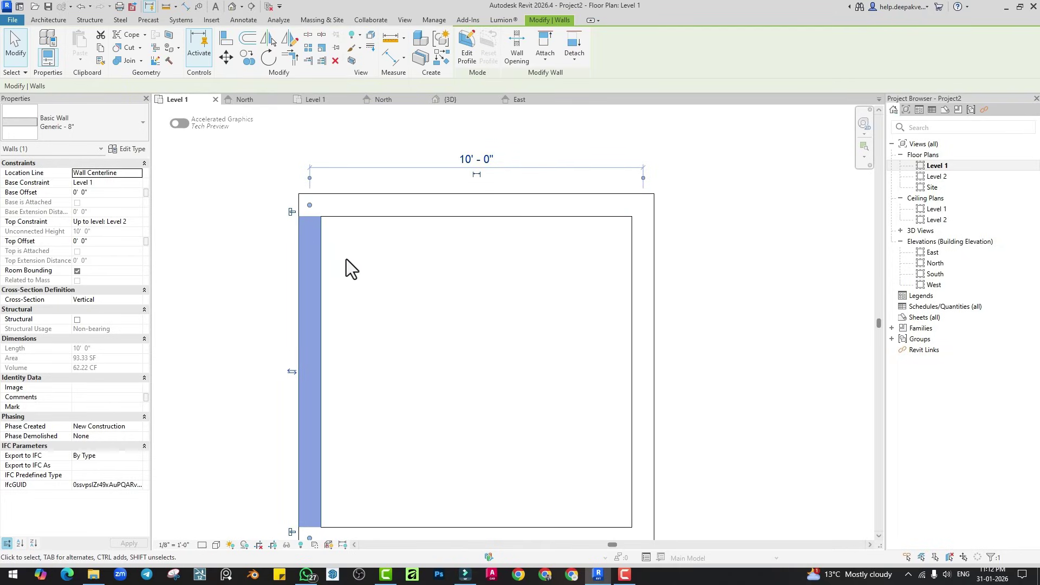
pyautogui.scroll(-2, 346, 259)
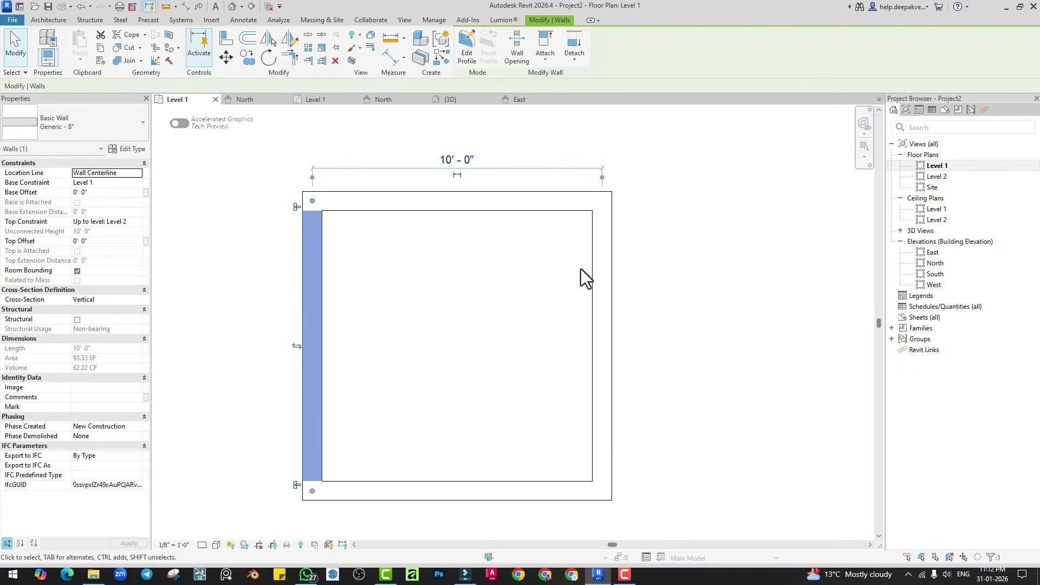
pyautogui.scroll(-1, 637, 283)
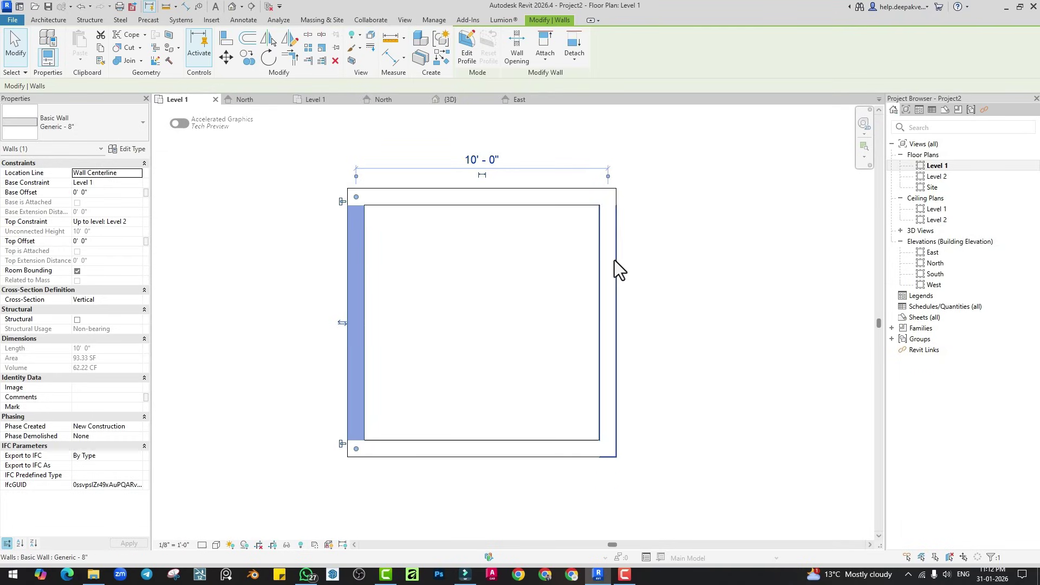
pyautogui.click(608, 271)
pyautogui.moveTo(559, 333); pyautogui.dragTo(548, 305, button='middle')
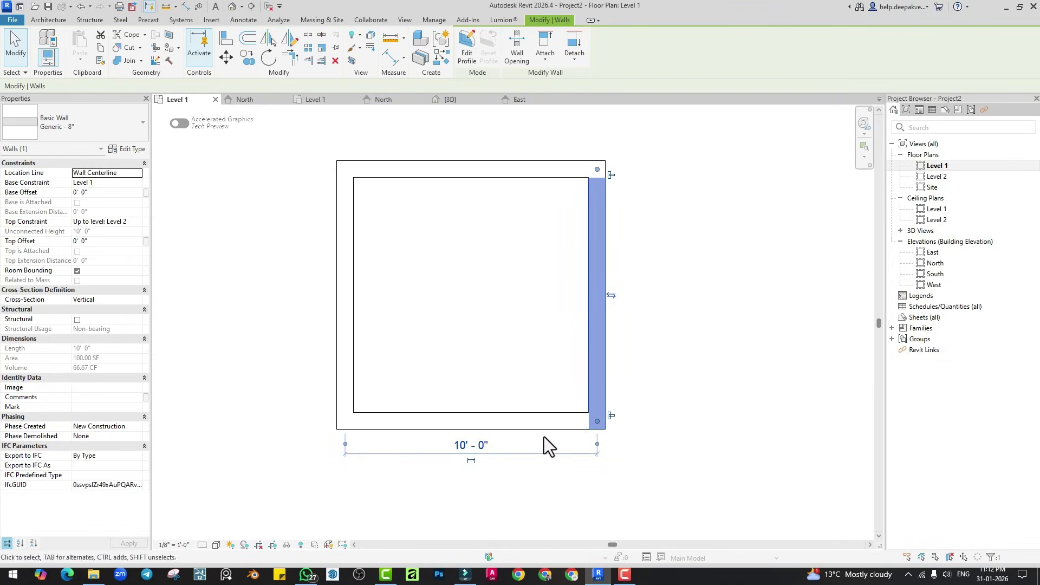
pyautogui.click(480, 442)
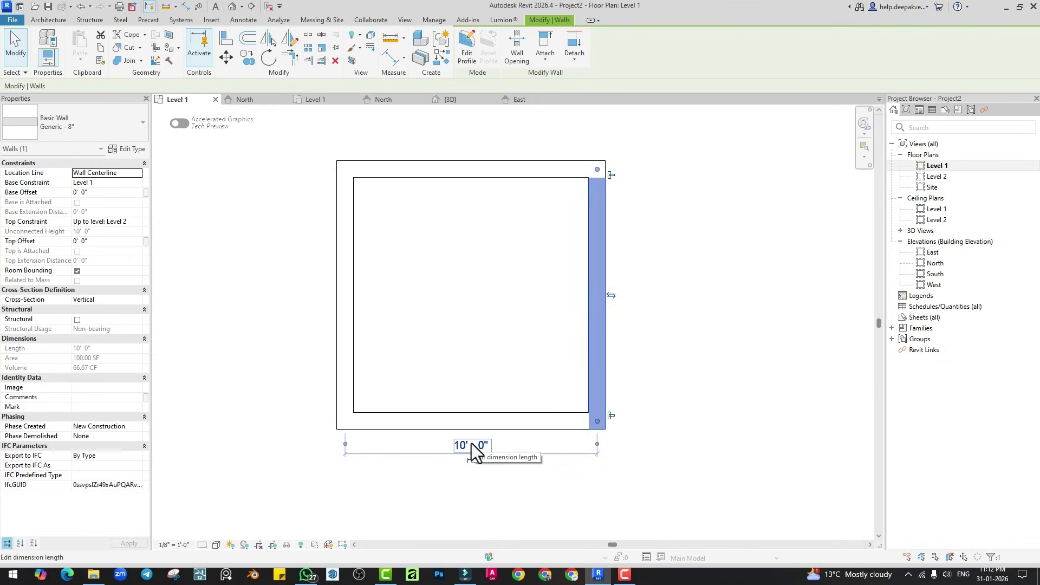
pyautogui.click(471, 445)
pyautogui.write('12')
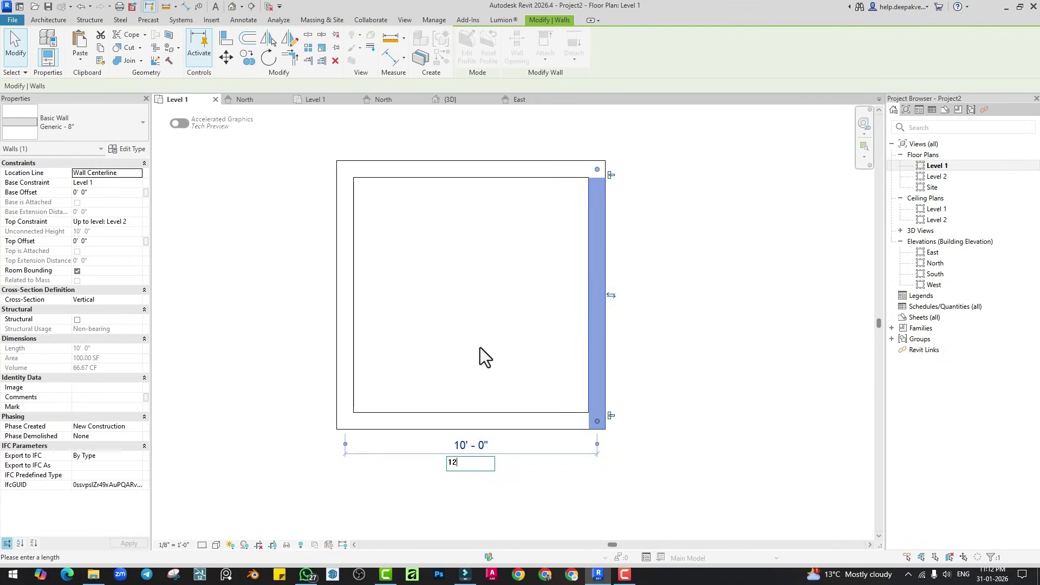
pyautogui.press('Return')
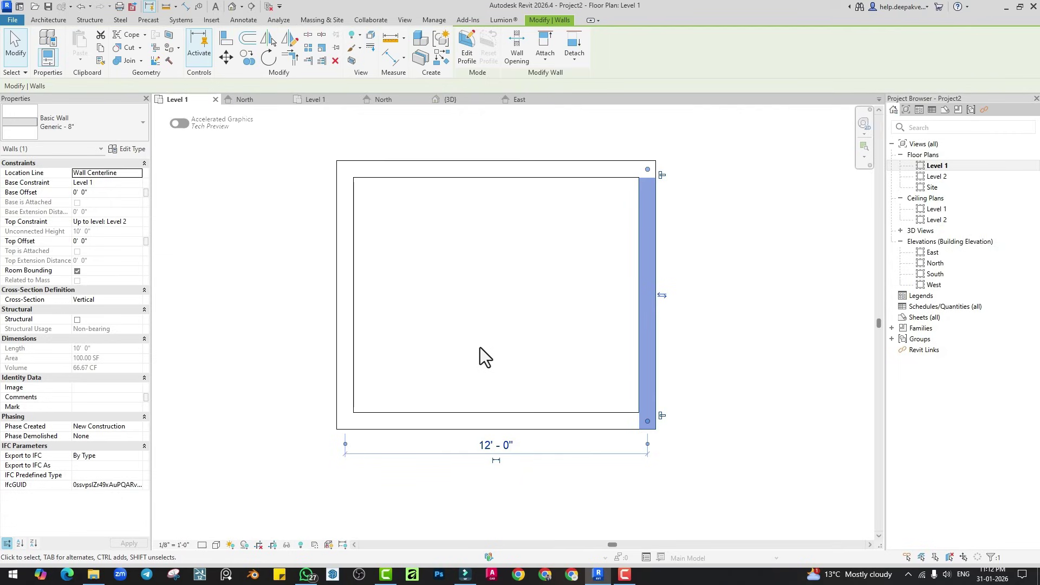
pyautogui.hotkey('ctrl', 'z')
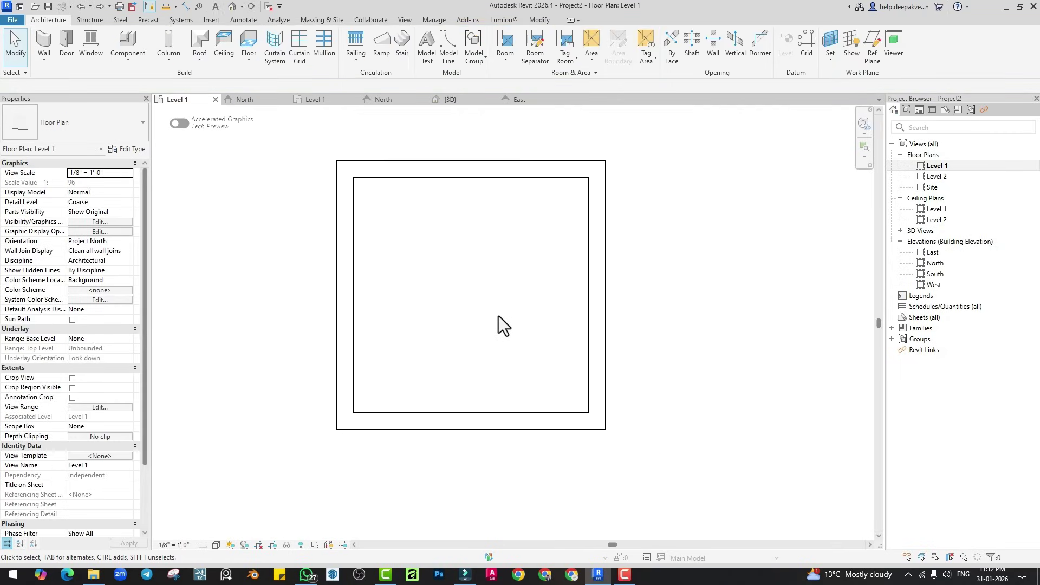
# Place an aligned dimension between the centerlines of the left and right walls, above the room.
pyautogui.scroll(-1, 498, 316)
pyautogui.moveTo(484, 346); pyautogui.dragTo(462, 383, button='middle')
pyautogui.scroll(2, 454, 337)
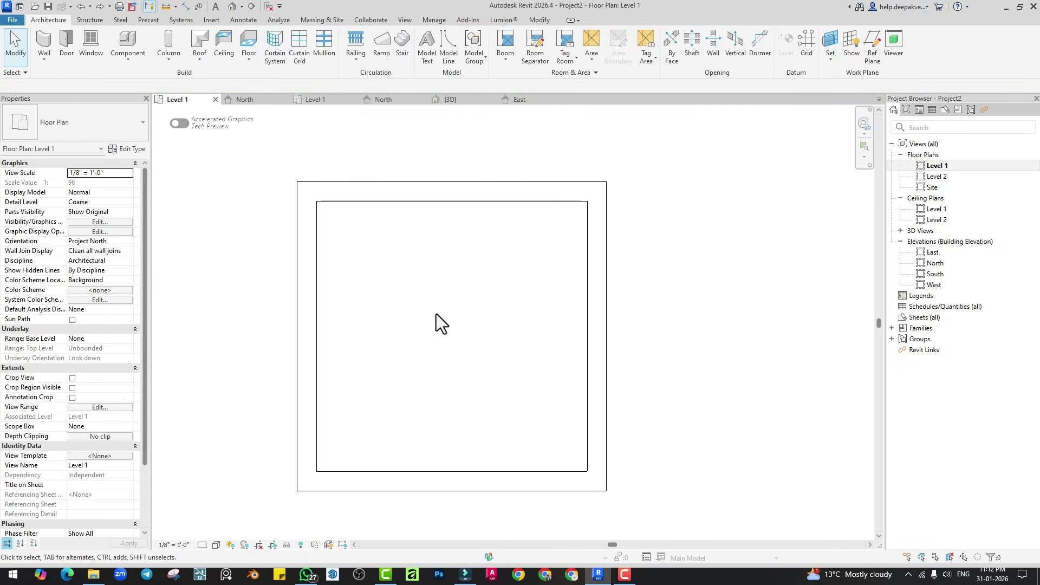
pyautogui.click(243, 22)
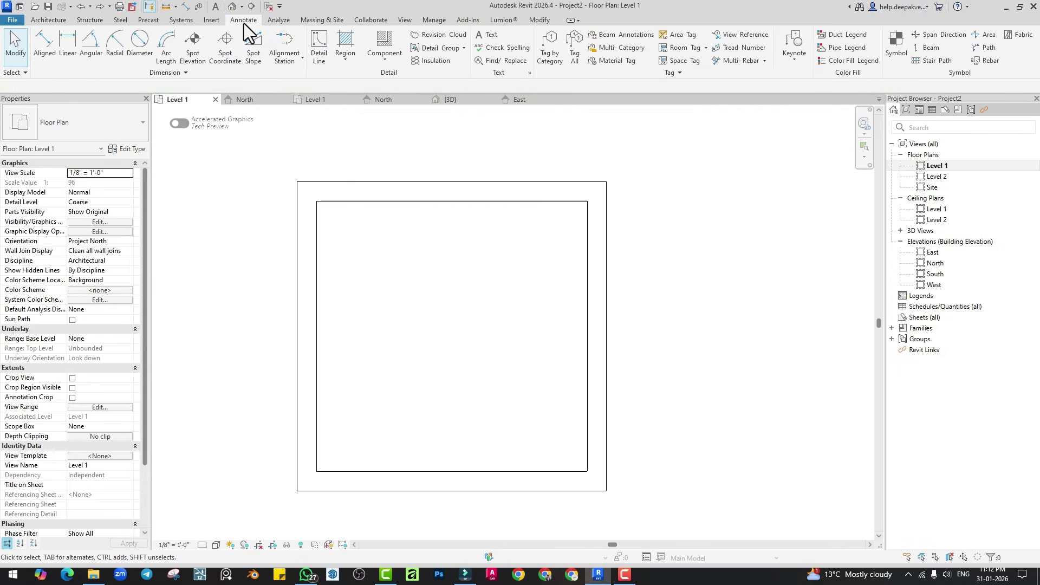
pyautogui.click(53, 50)
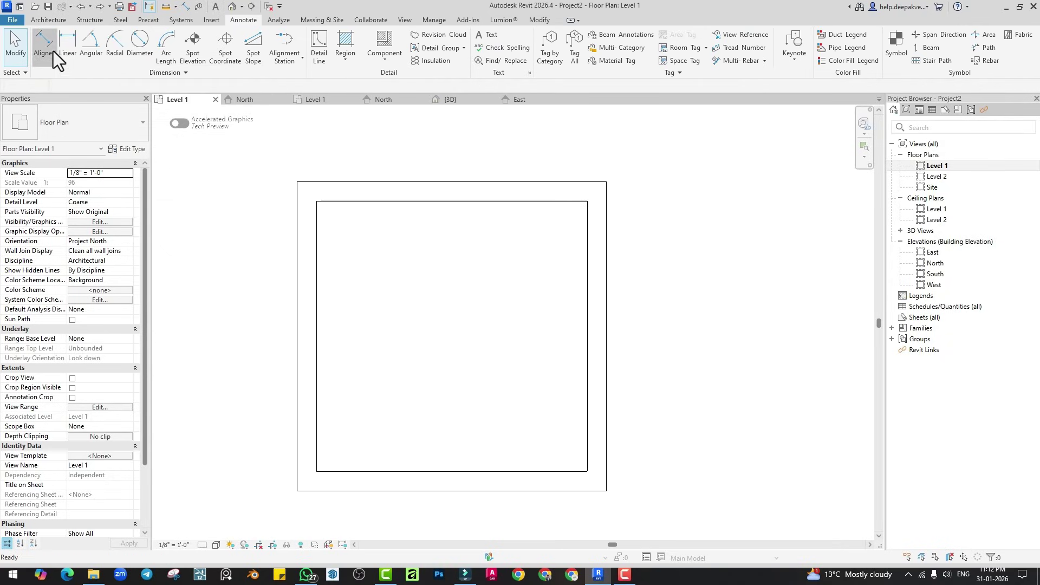
pyautogui.click(310, 228)
pyautogui.click(596, 222)
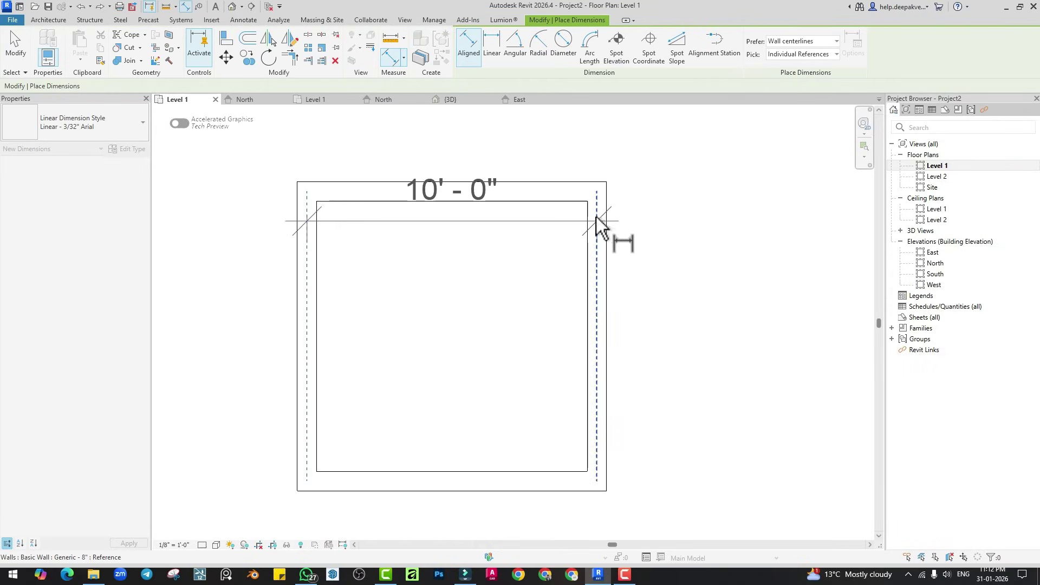
pyautogui.click(591, 154)
# Place a linear dimension between the outer corners of the room's bottom wall, below the room.
pyautogui.scroll(-1, 564, 225)
pyautogui.moveTo(564, 226); pyautogui.dragTo(561, 237, button='middle')
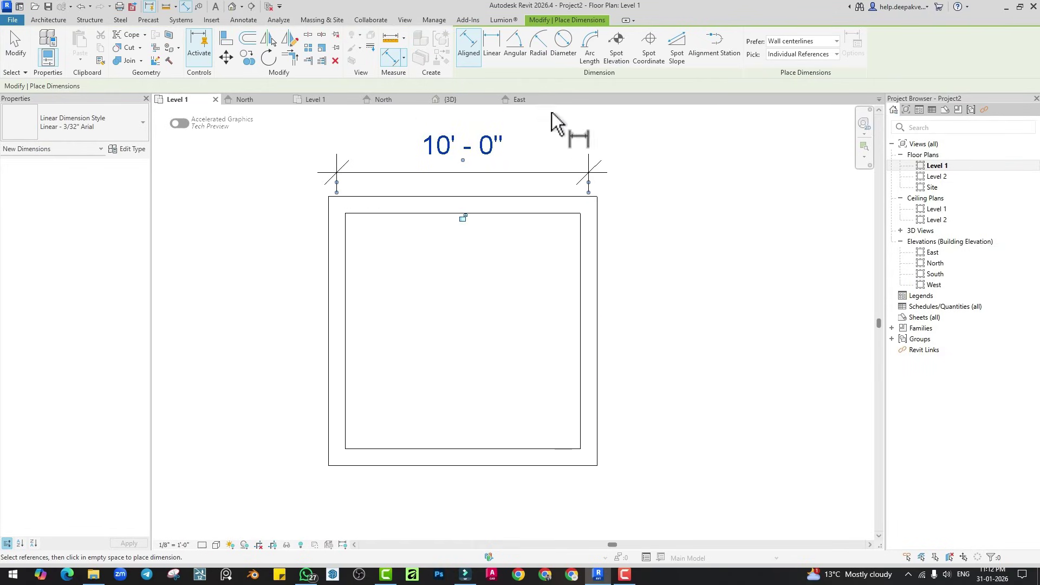
pyautogui.click(483, 46)
pyautogui.moveTo(489, 283); pyautogui.dragTo(492, 255, button='middle')
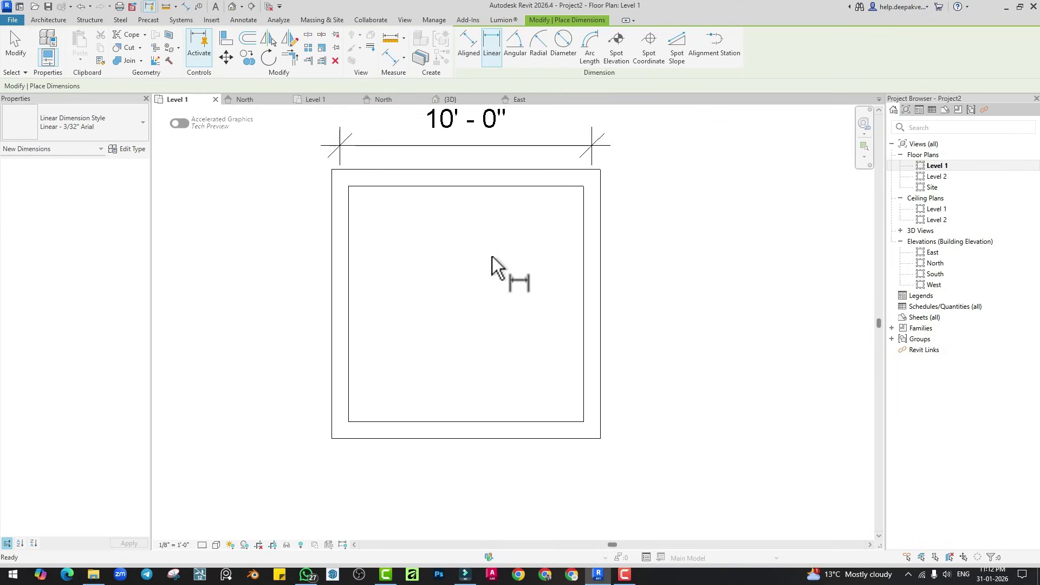
pyautogui.click(334, 439)
pyautogui.click(599, 440)
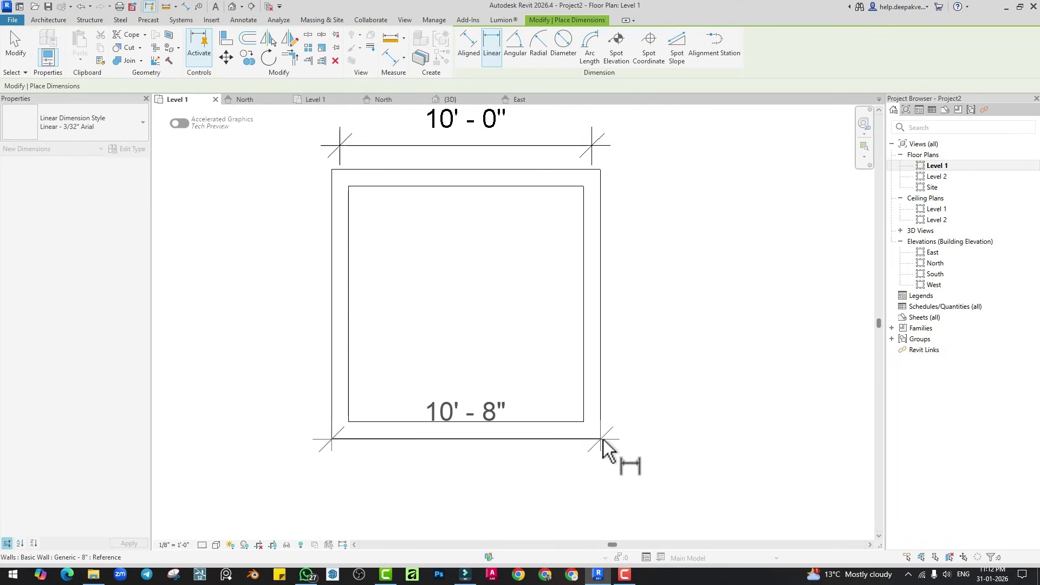
pyautogui.click(595, 485)
# Place a linear dimension between the inner corners of the bottom wall, inside the room.
pyautogui.click(350, 433)
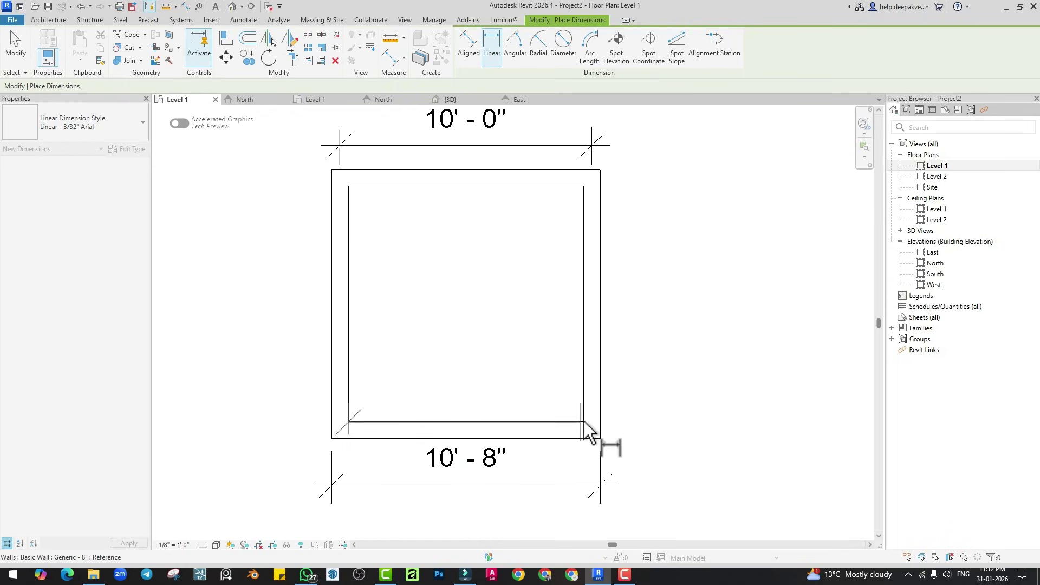
pyautogui.click(584, 428)
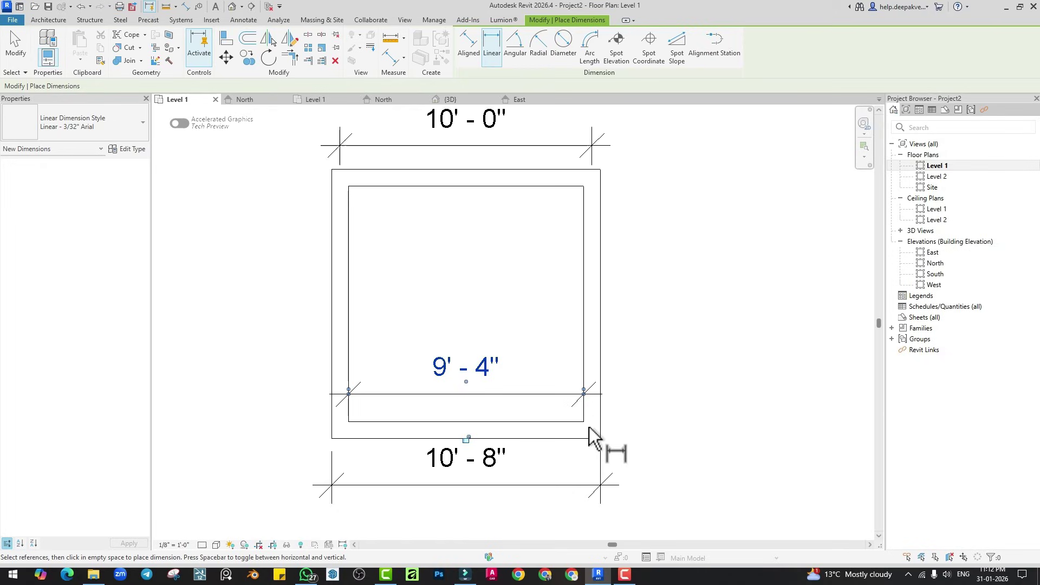
# Place an aligned dimension with the Wall faces preference between the side walls' outer faces, above the existing centerline dimension.
pyautogui.click(476, 48)
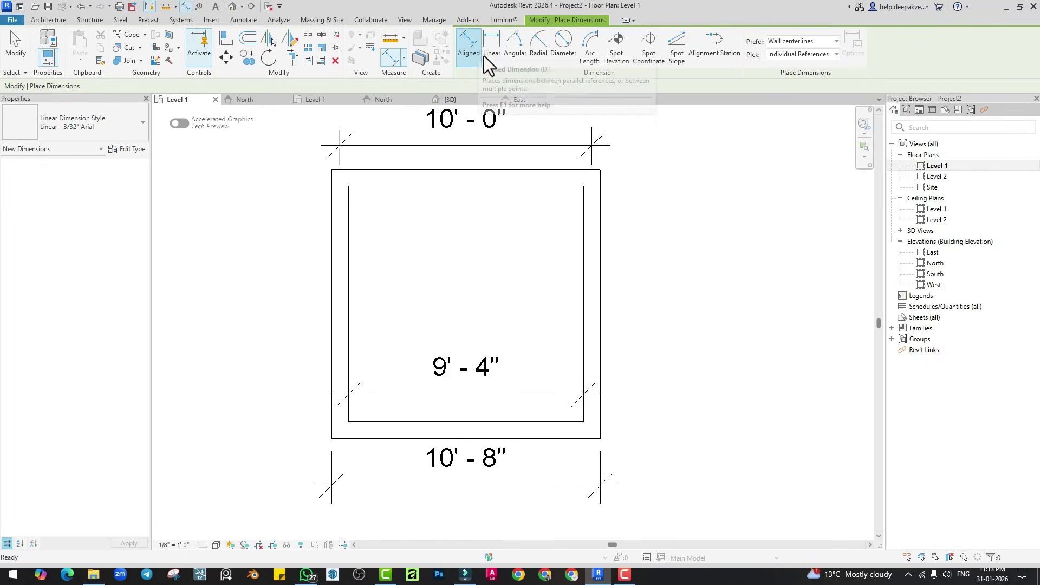
pyautogui.click(788, 42)
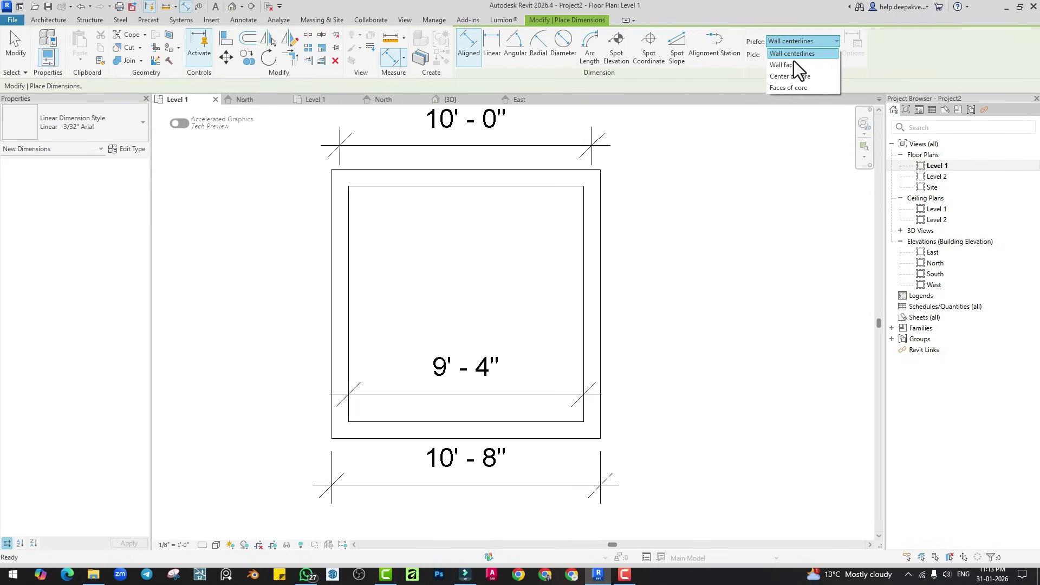
pyautogui.click(793, 64)
pyautogui.click(333, 249)
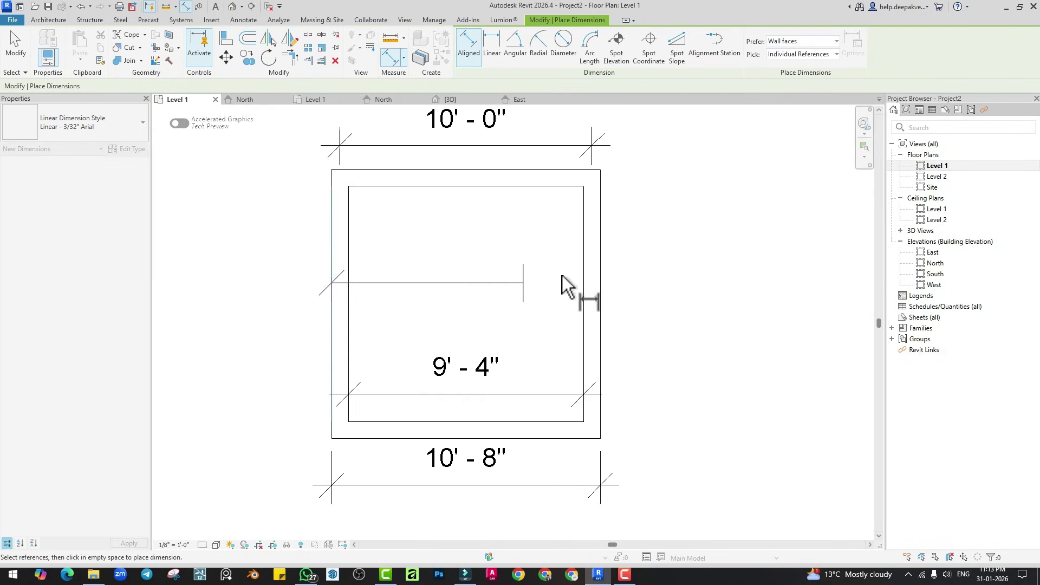
pyautogui.click(605, 248)
pyautogui.scroll(-2, 619, 257)
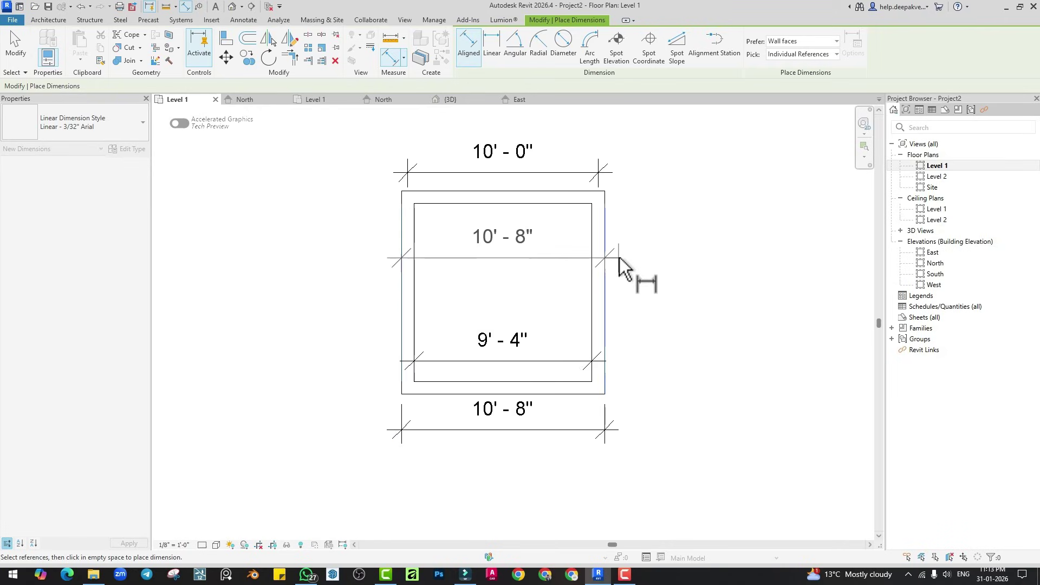
pyautogui.click(629, 130)
# Place an aligned dimension between the inner faces of the left and right walls, inside the room, and end dimensioning.
pyautogui.click(419, 238)
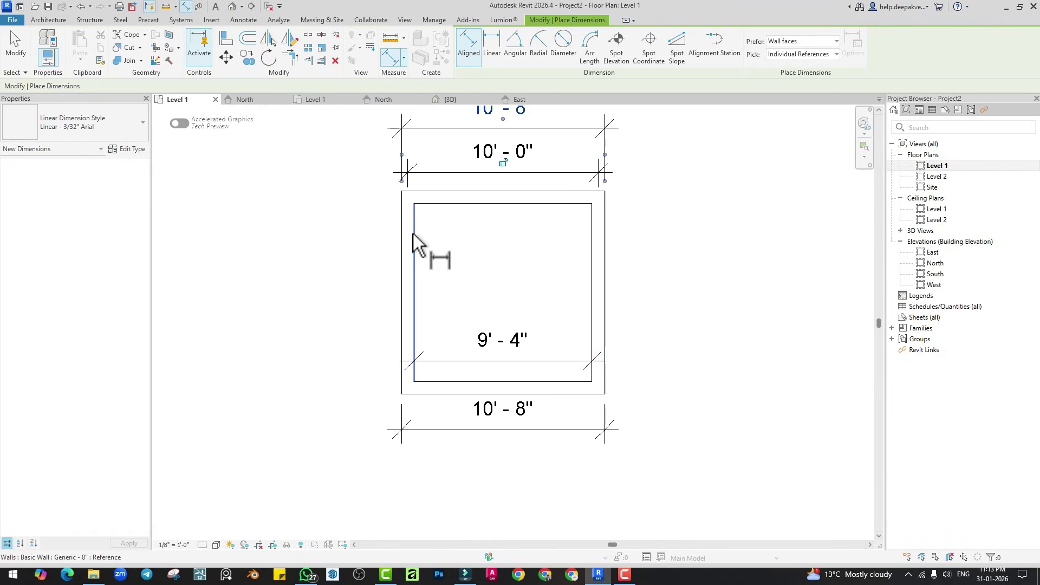
pyautogui.click(593, 231)
pyautogui.click(593, 247)
pyautogui.scroll(-1, 517, 115)
pyautogui.moveTo(517, 115); pyautogui.dragTo(513, 155, button='middle')
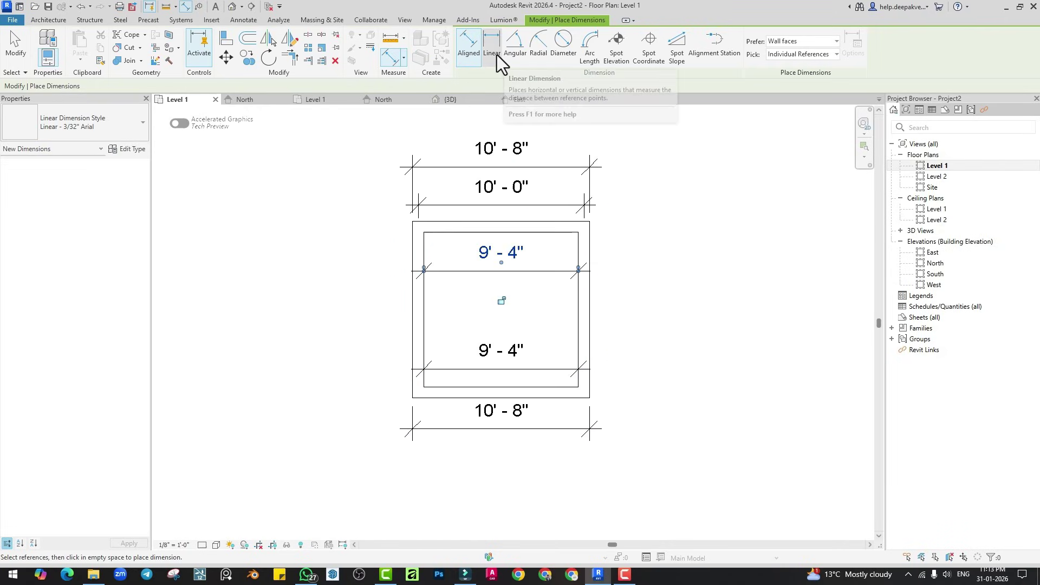
pyautogui.click(482, 291)
pyautogui.press('Escape')
pyautogui.press('Escape')
# Delete both inner-width dimensions and both outer-width dimensions, keeping only the centerline dimension above the room.
pyautogui.moveTo(546, 255); pyautogui.dragTo(493, 358)
pyautogui.press('Delete')
pyautogui.click(532, 430)
pyautogui.press('Delete')
pyautogui.click(561, 168)
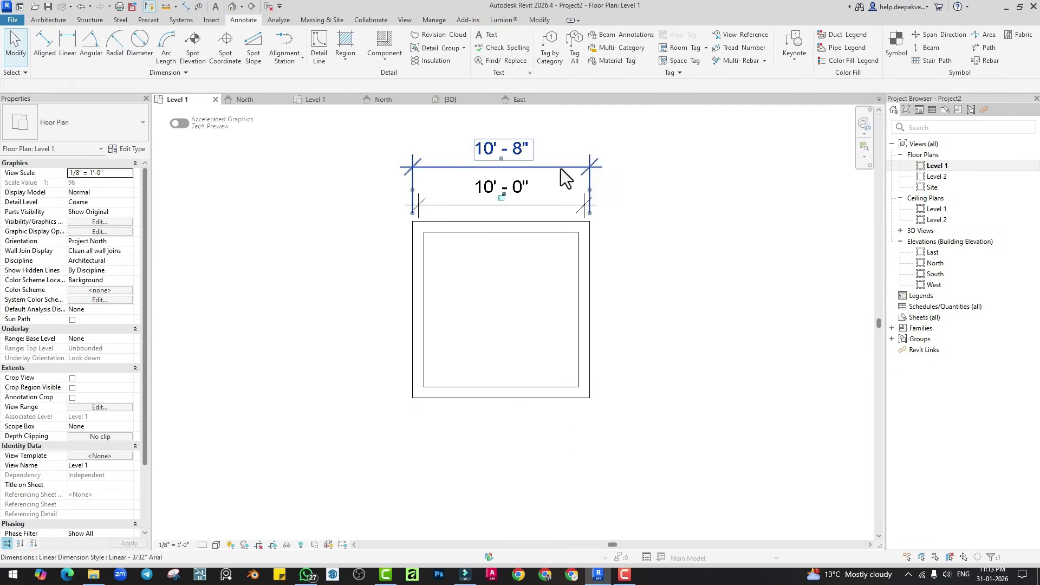
pyautogui.press('Delete')
pyautogui.scroll(1, 445, 290)
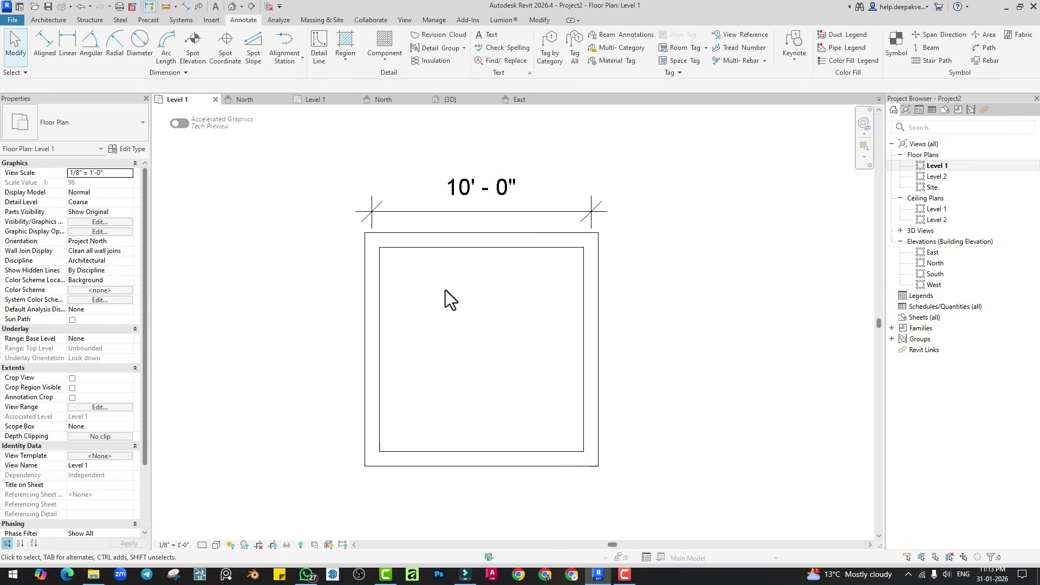
# Move the left wall by setting its centerline dimension to the right wall to 12'.
pyautogui.click(368, 272)
pyautogui.click(472, 198)
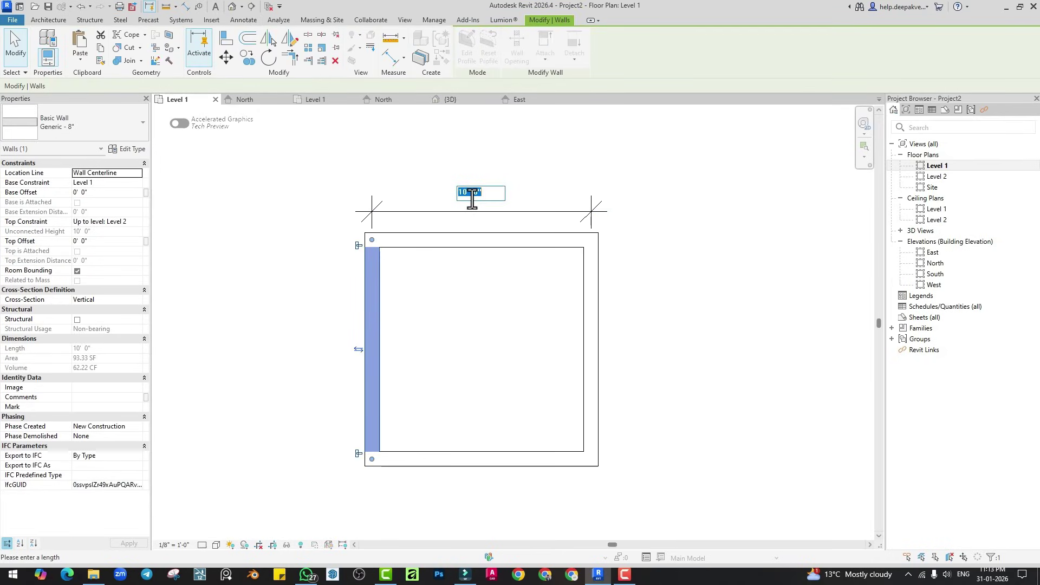
pyautogui.press('Return')
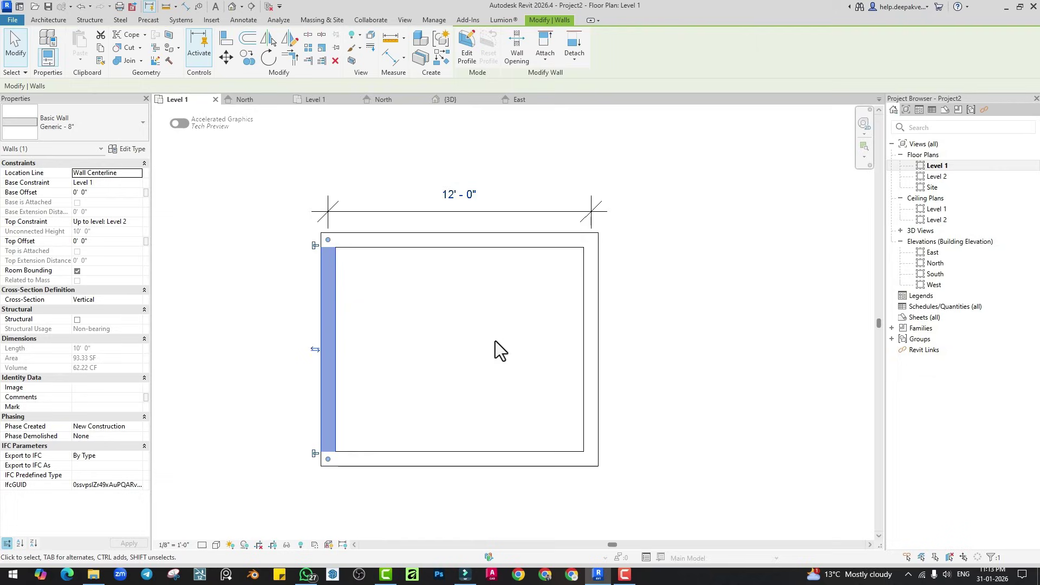
# Move the right wall by setting its centerline dimension to the left wall to 10'.
pyautogui.click(593, 307)
pyautogui.click(465, 200)
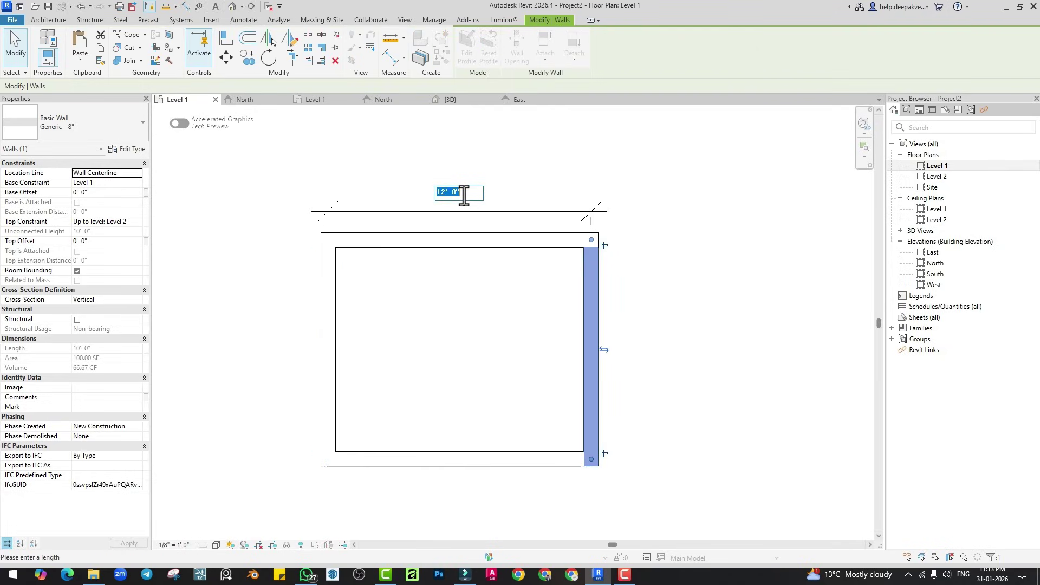
pyautogui.press('Return')
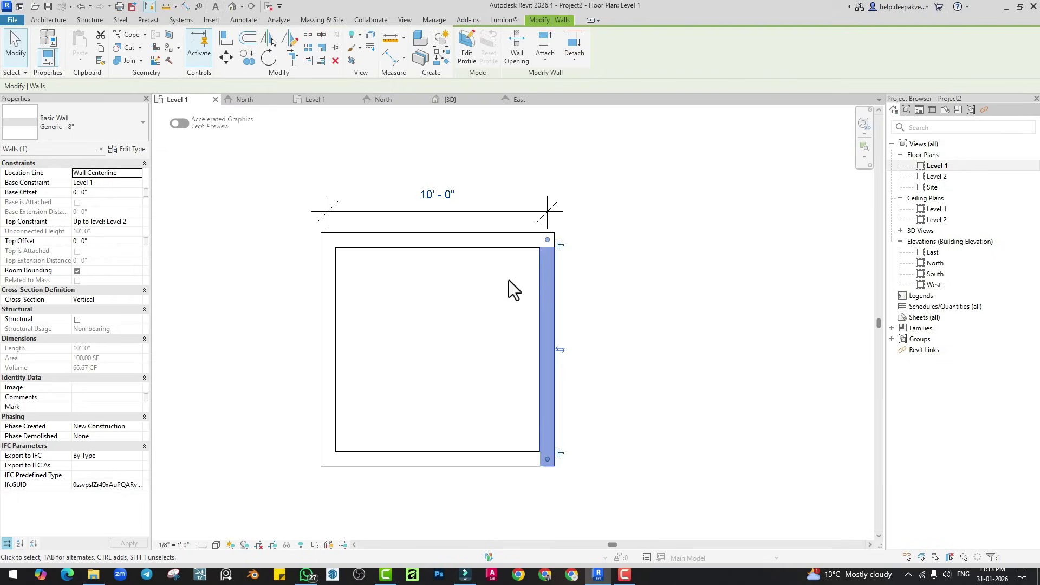
# Delete the whole room together with its remaining dimension.
pyautogui.scroll(-4, 476, 287)
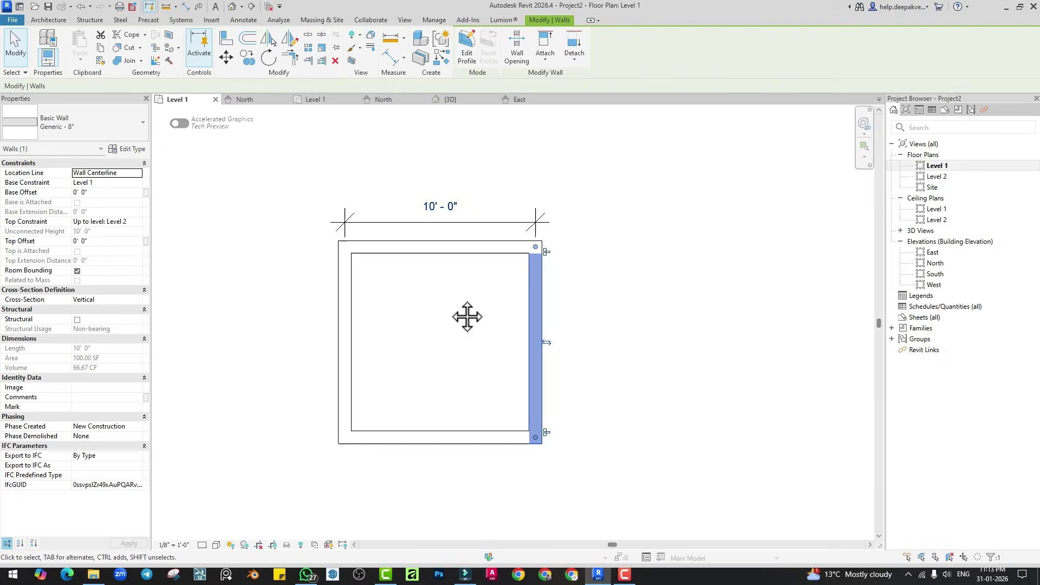
pyautogui.press('Escape')
pyautogui.moveTo(339, 197); pyautogui.dragTo(573, 411)
pyautogui.press('Delete')
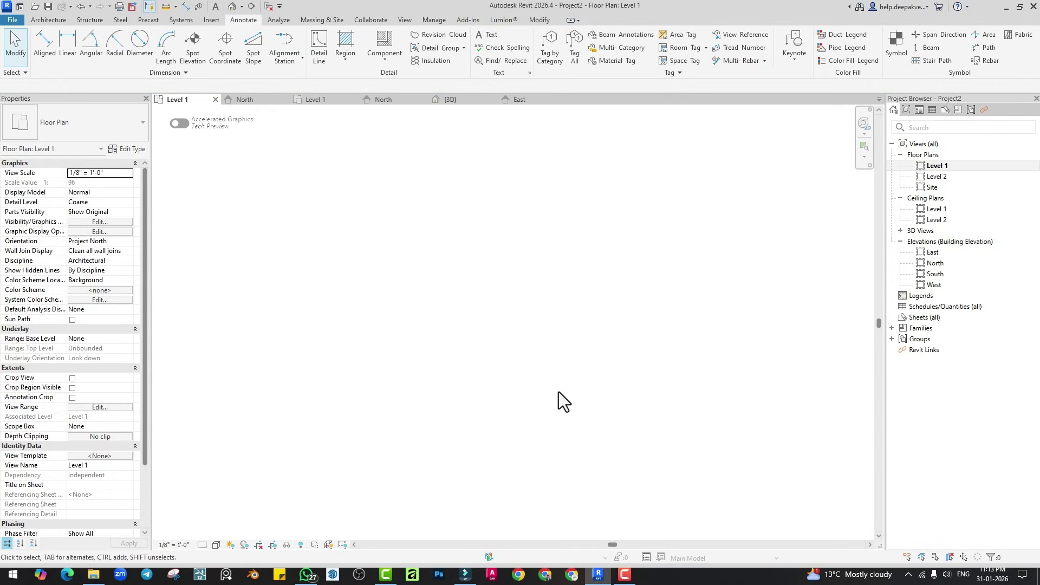
# Start a new chain of Generic - 8" walls with a 10' horizontal top wall drawn from left to right.
pyautogui.click(49, 23)
pyautogui.click(45, 47)
pyautogui.scroll(-2, 523, 294)
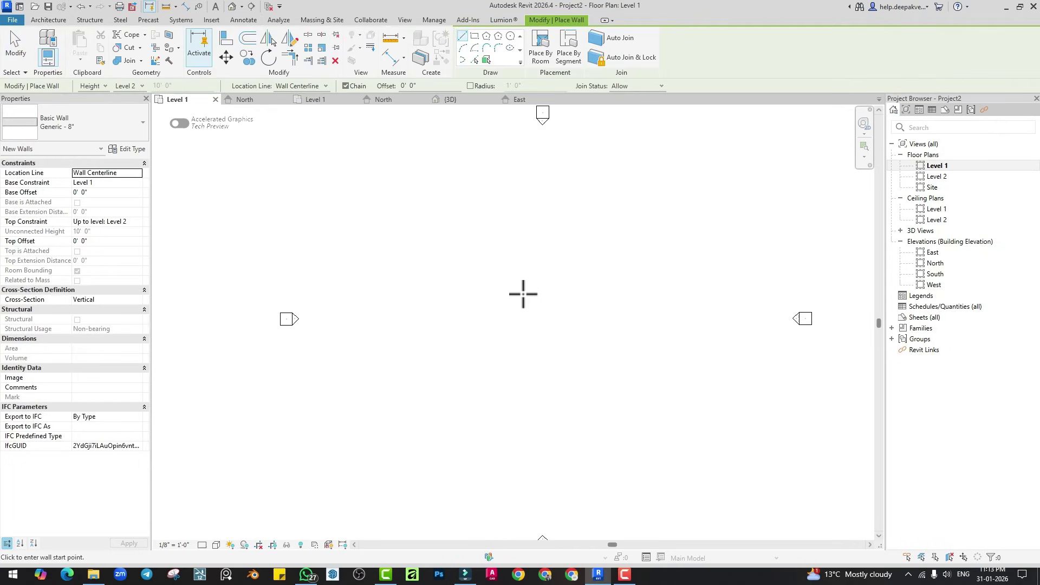
pyautogui.scroll(1, 473, 275)
pyautogui.moveTo(442, 268); pyautogui.dragTo(415, 260, button='middle')
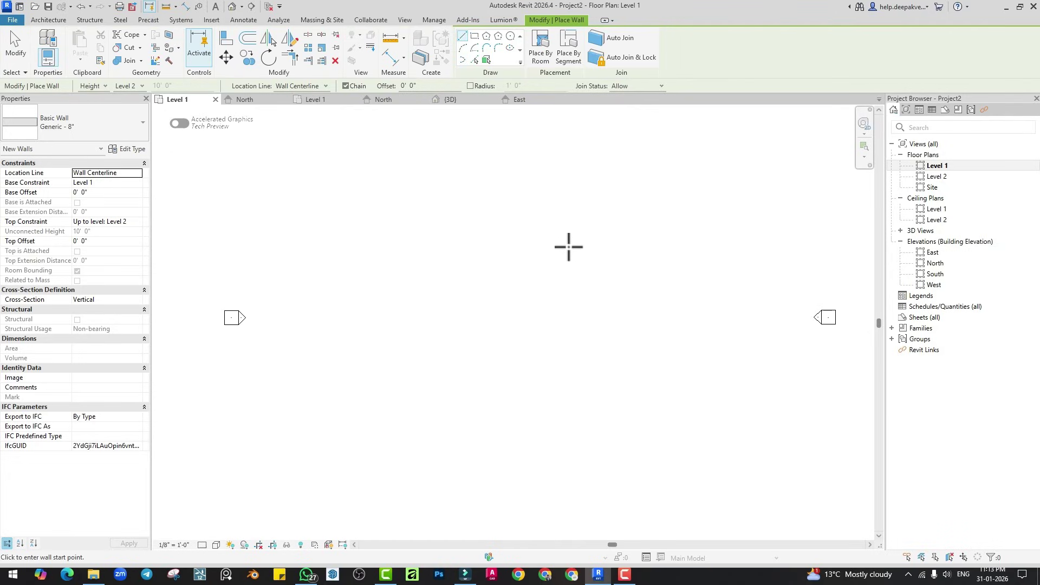
pyautogui.moveTo(568, 247); pyautogui.dragTo(556, 226, button='middle')
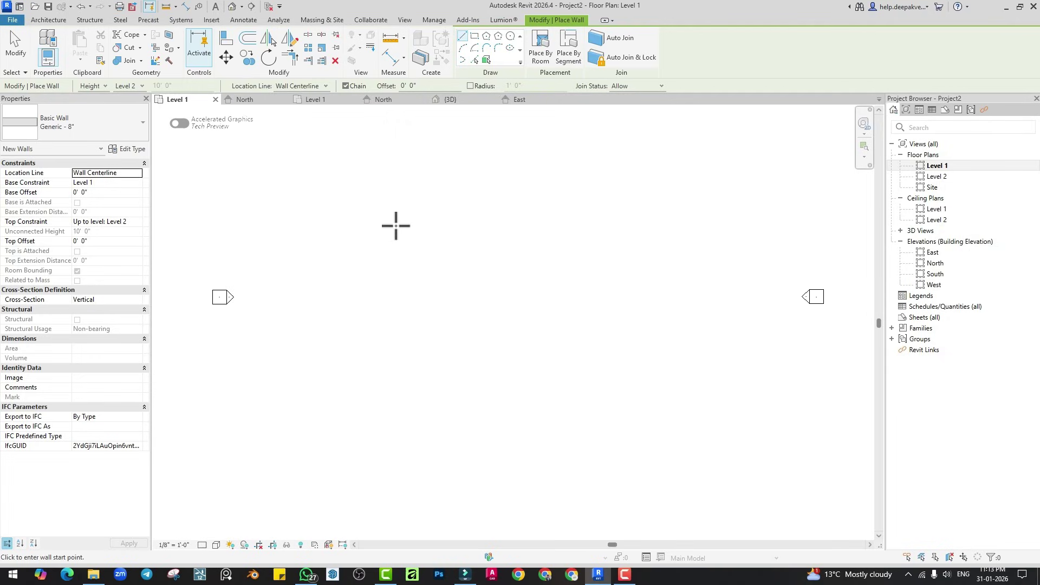
pyautogui.click(374, 217)
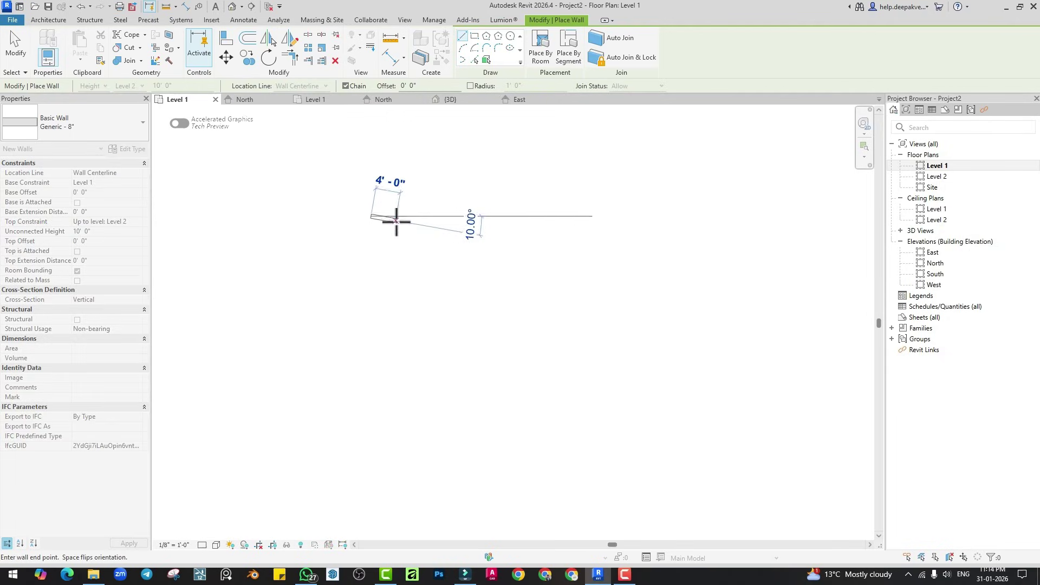
pyautogui.scroll(2, 397, 221)
pyautogui.write('1')
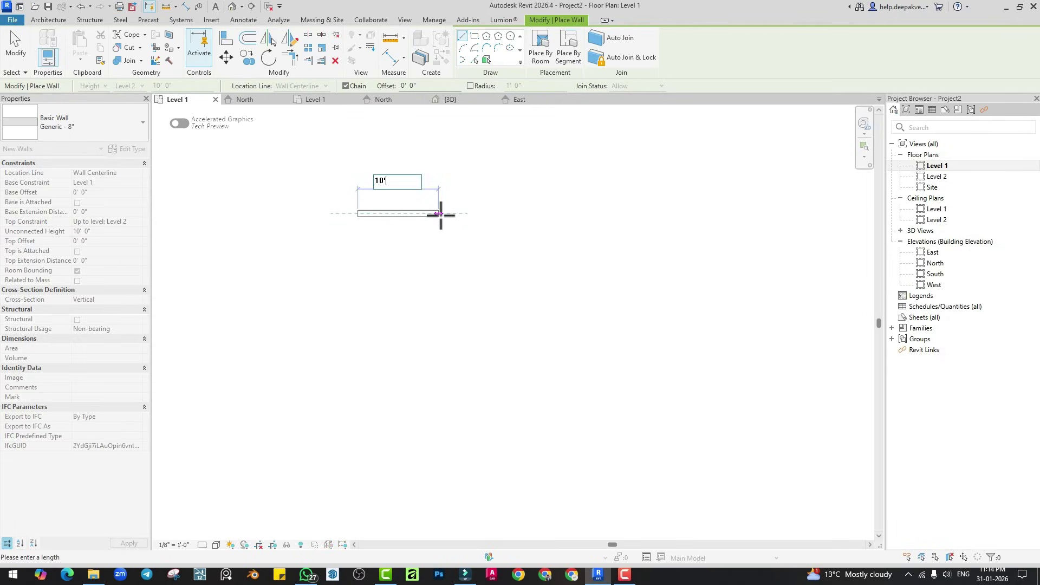
pyautogui.write('0')
pyautogui.press('Return')
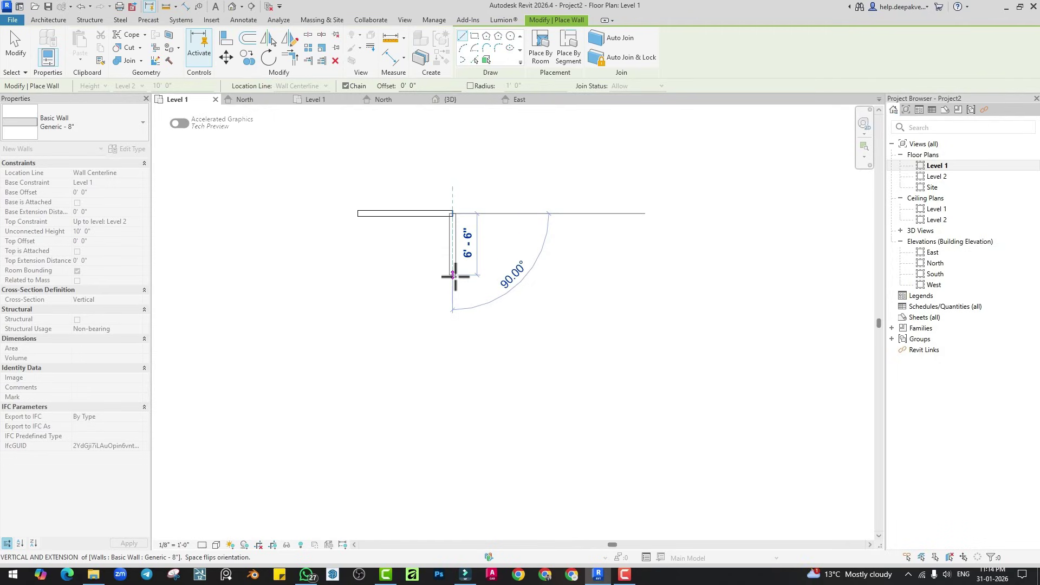
# Continue the chain with a 10' right wall and a 10' bottom wall, and close the room at the starting point.
pyautogui.write("10'")
pyautogui.press('Return')
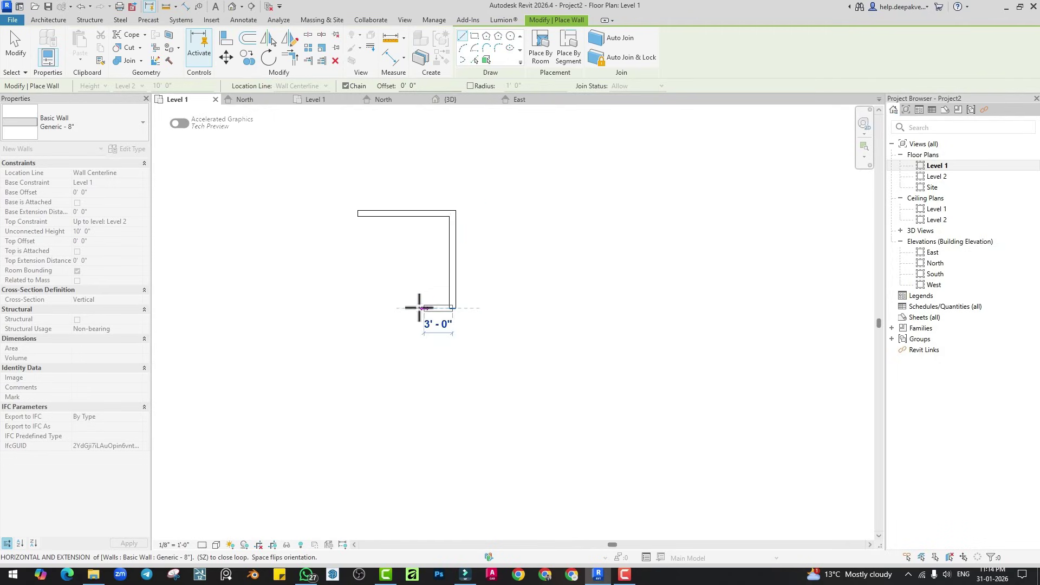
pyautogui.write("10'")
pyautogui.press('Return')
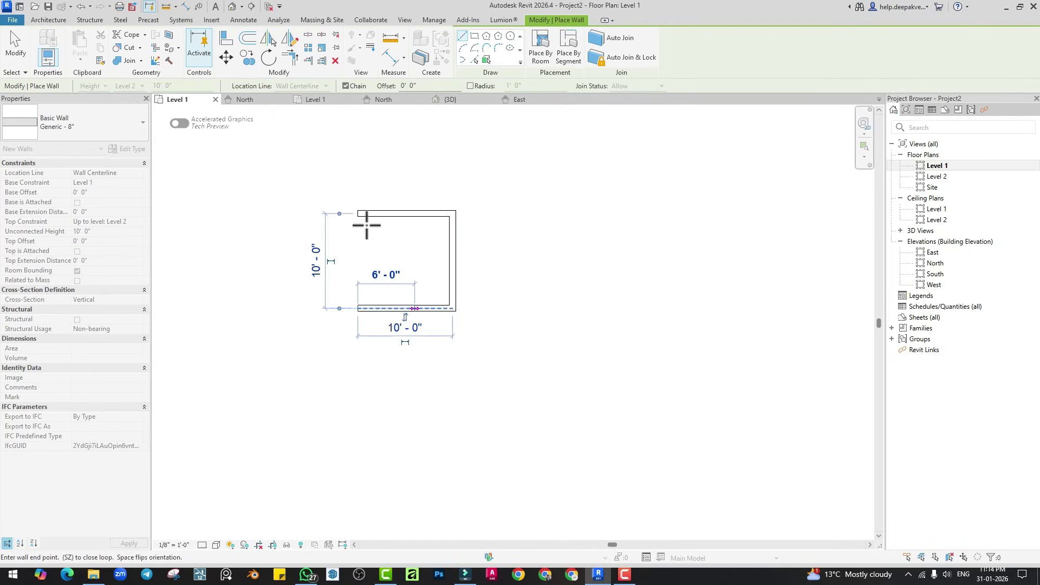
pyautogui.click(359, 213)
pyautogui.scroll(2, 425, 292)
pyautogui.press('Escape')
pyautogui.press('Escape')
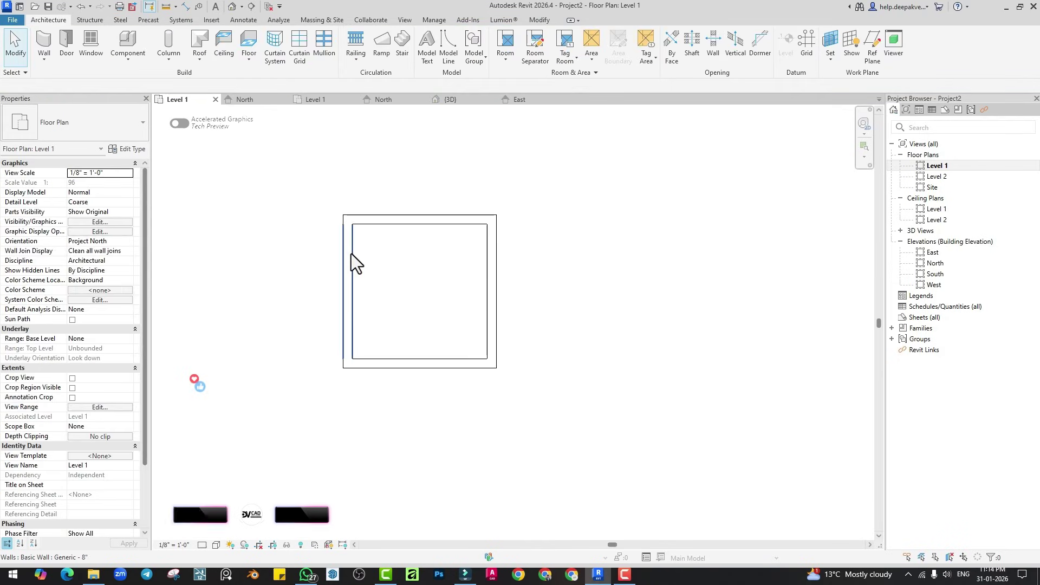
# Select the left wall and move both witness lines of its temporary dimension to the side walls' inner faces.
pyautogui.click(351, 252)
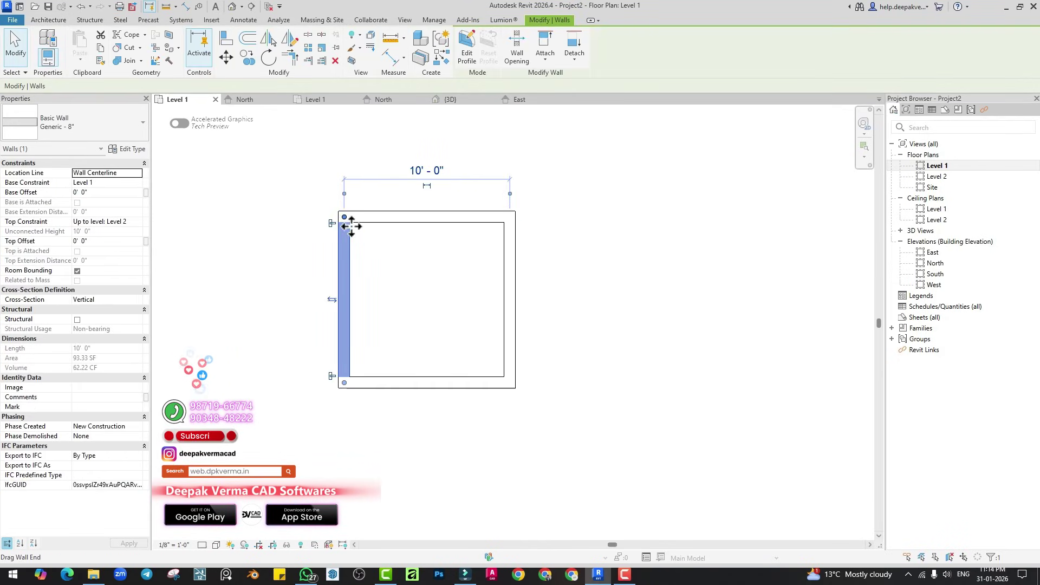
pyautogui.scroll(-1, 508, 233)
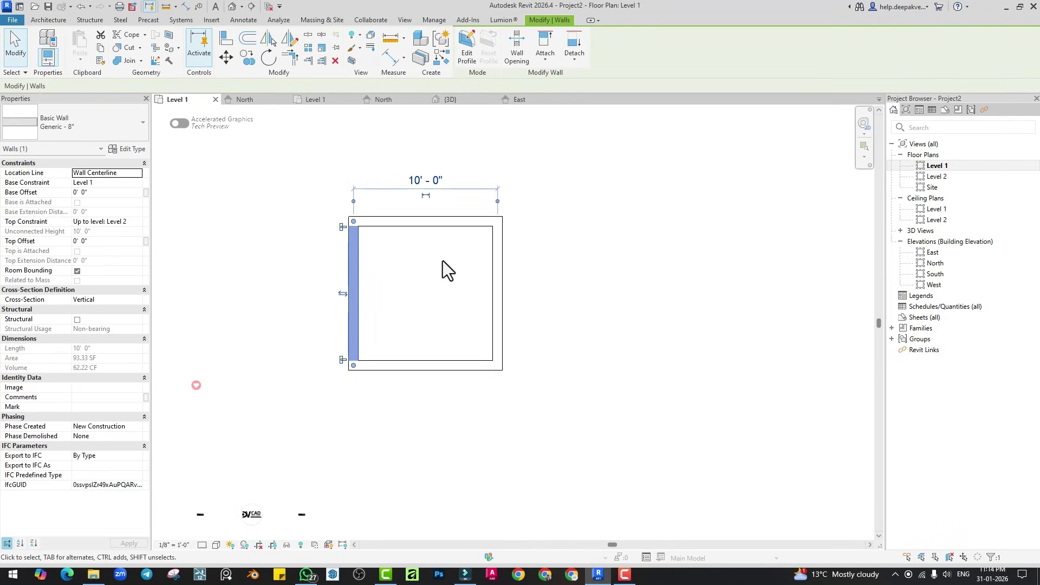
pyautogui.click(353, 201)
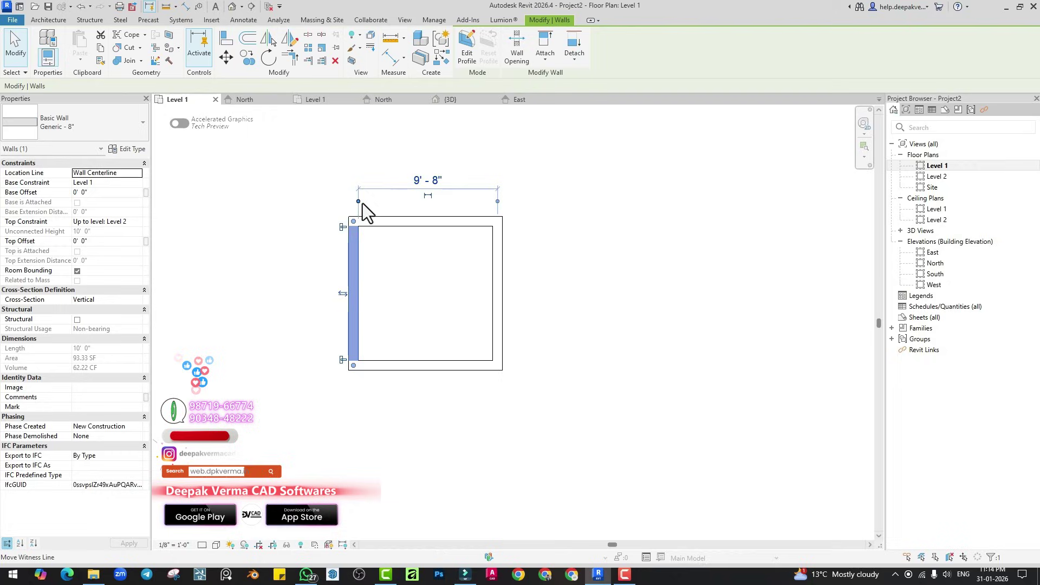
pyautogui.click(496, 202)
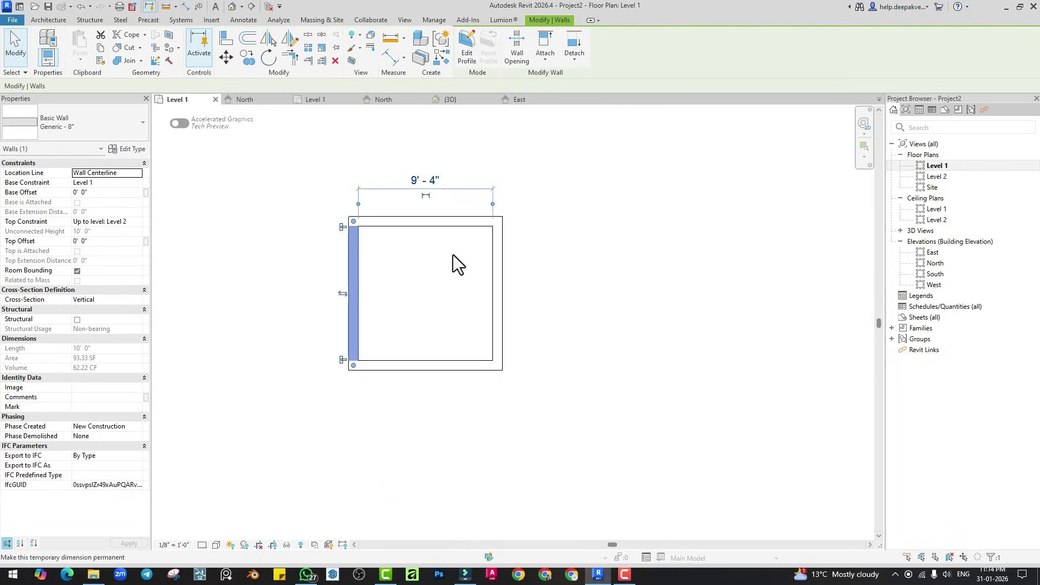
# Move the right wall's temporary-dimension witness lines to the side walls' inner faces and set the clear inner width to 10'.
pyautogui.click(501, 253)
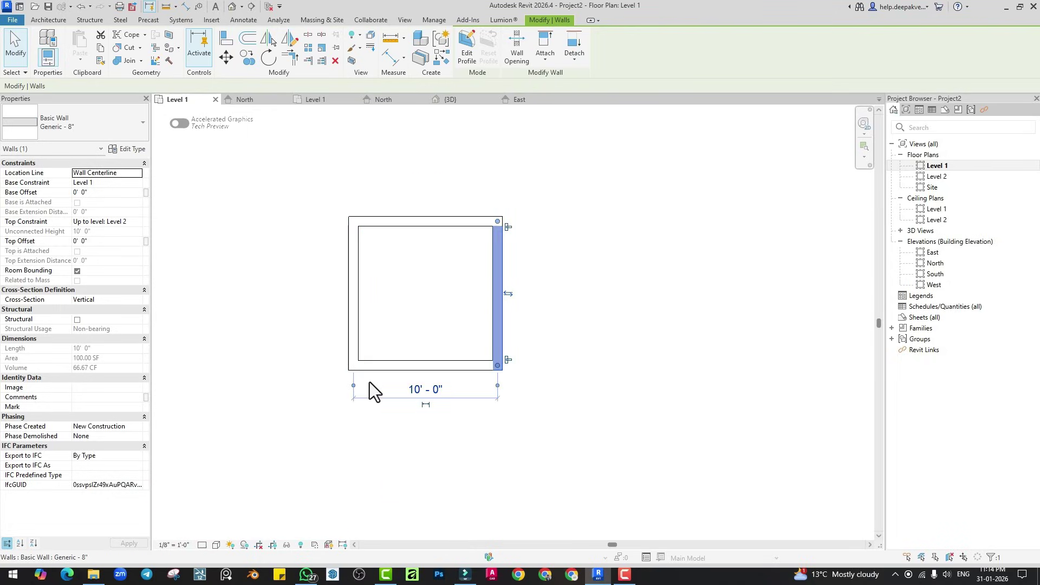
pyautogui.click(352, 385)
pyautogui.click(498, 386)
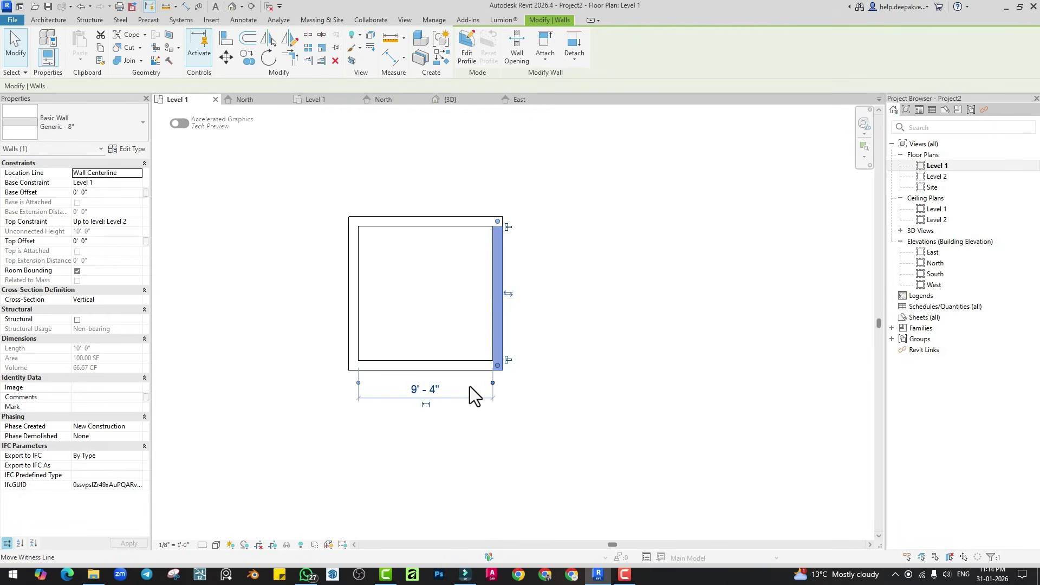
pyautogui.click(428, 389)
pyautogui.write('10')
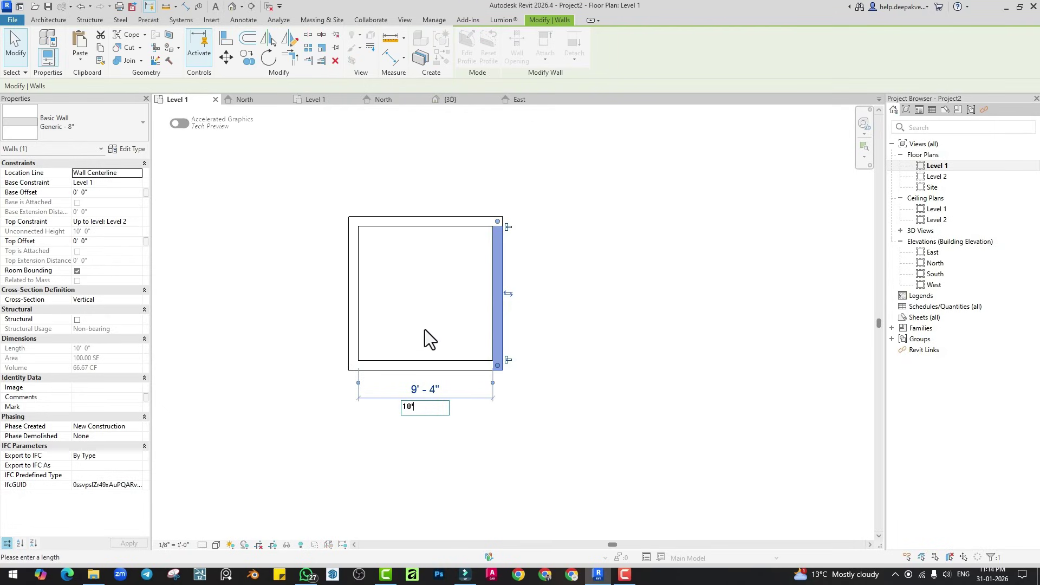
pyautogui.press('Return')
pyautogui.click(420, 309)
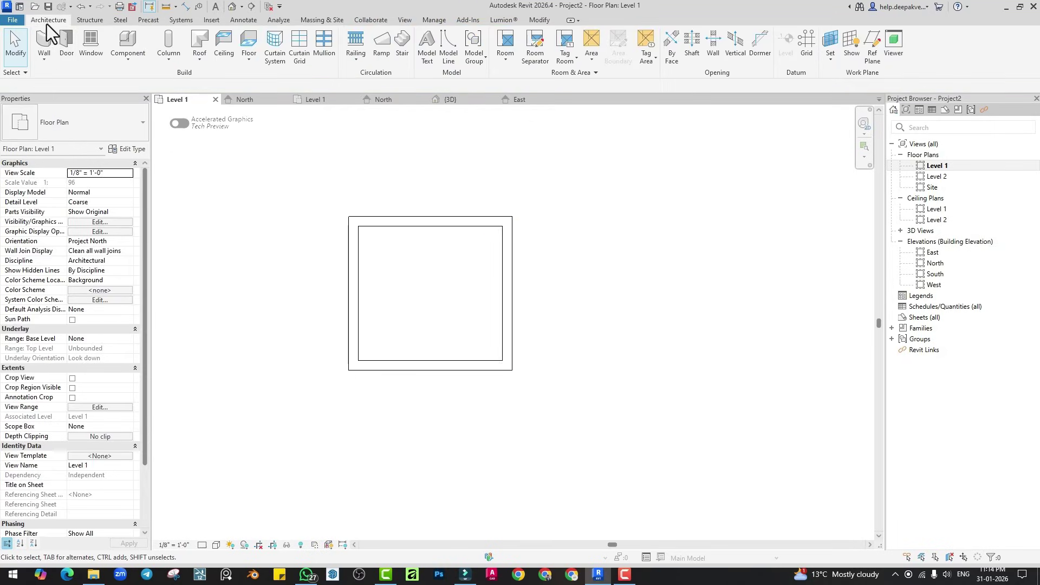
# Try a short horizontal Generic - 8" wall running outward from the room's upper-right corner, and undo it.
pyautogui.press('w')
pyautogui.press('a')
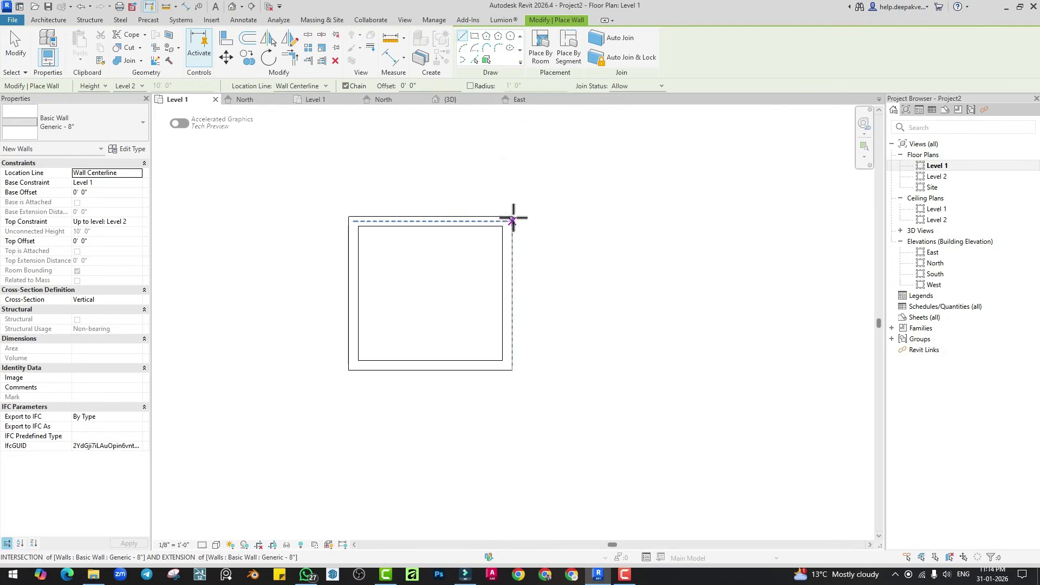
pyautogui.click(512, 217)
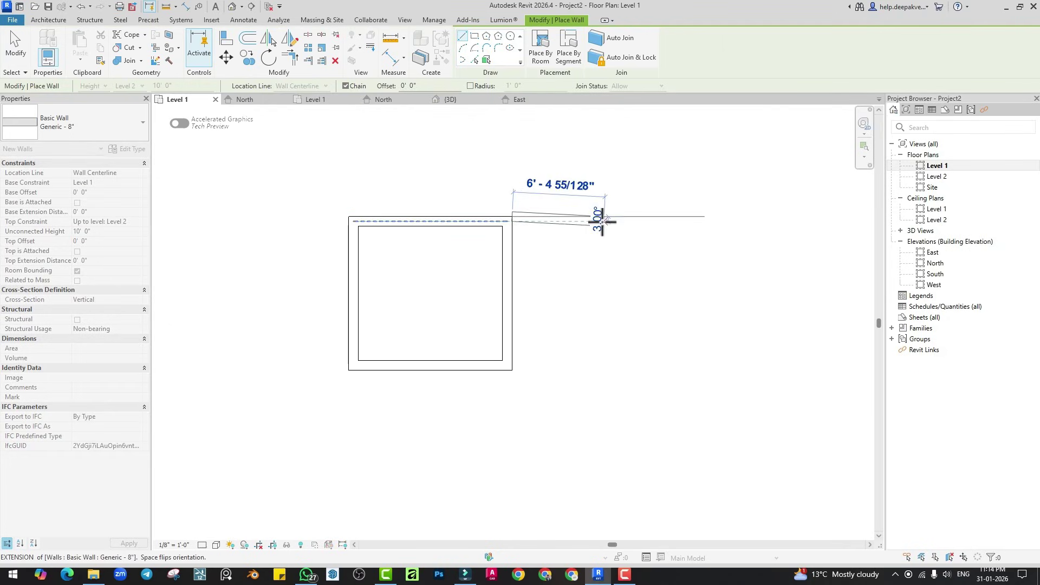
pyautogui.click(598, 217)
pyautogui.press('Escape')
pyautogui.scroll(2, 539, 228)
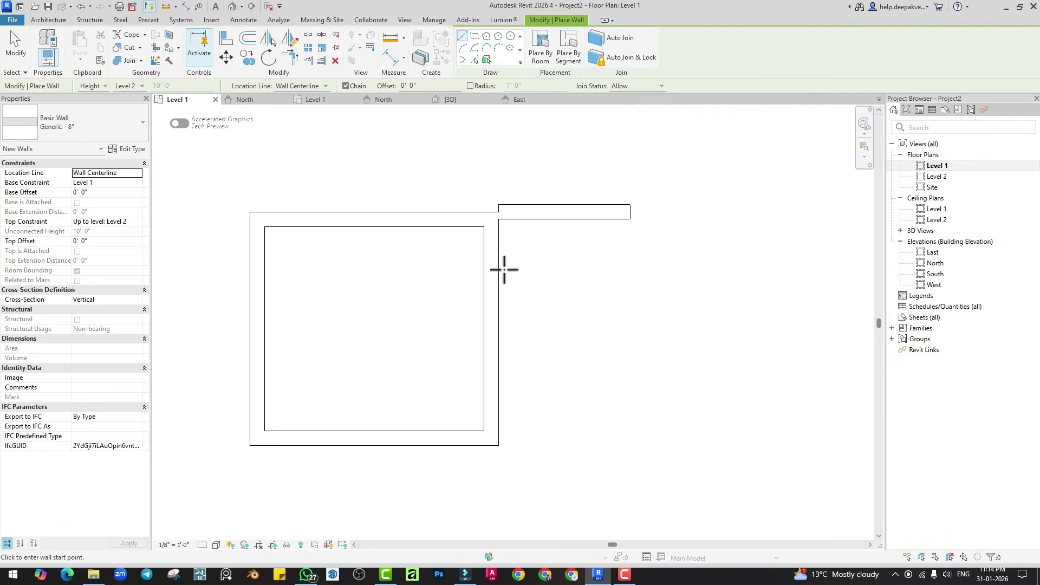
pyautogui.hotkey('ctrl', 'z')
pyautogui.scroll(-2, 503, 270)
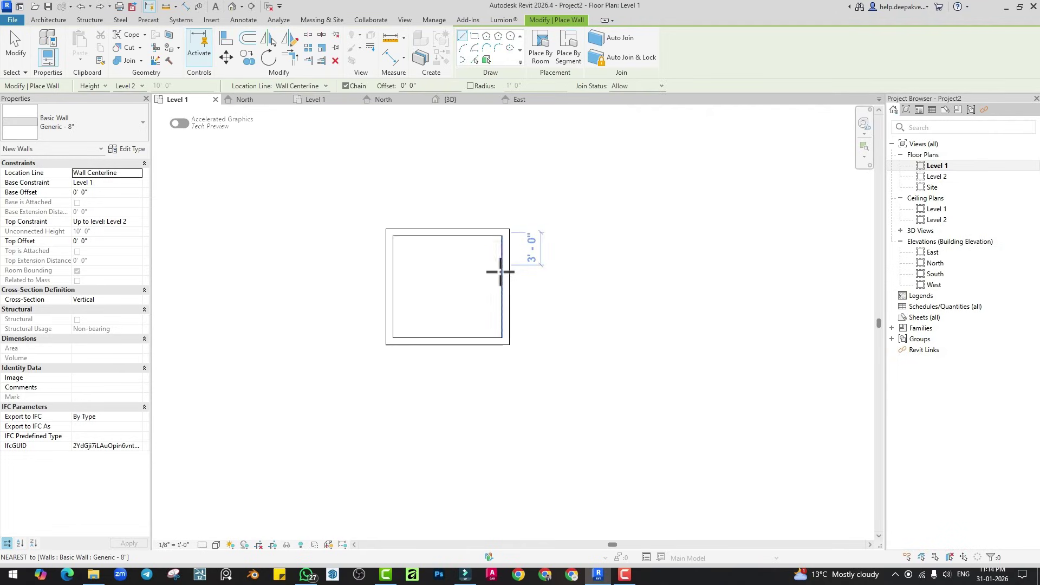
# Set the wall location line to Finish Face: Interior and start a second room with a 10' horizontal top wall drawn from left to right.
pyautogui.moveTo(520, 298); pyautogui.dragTo(430, 290, button='middle')
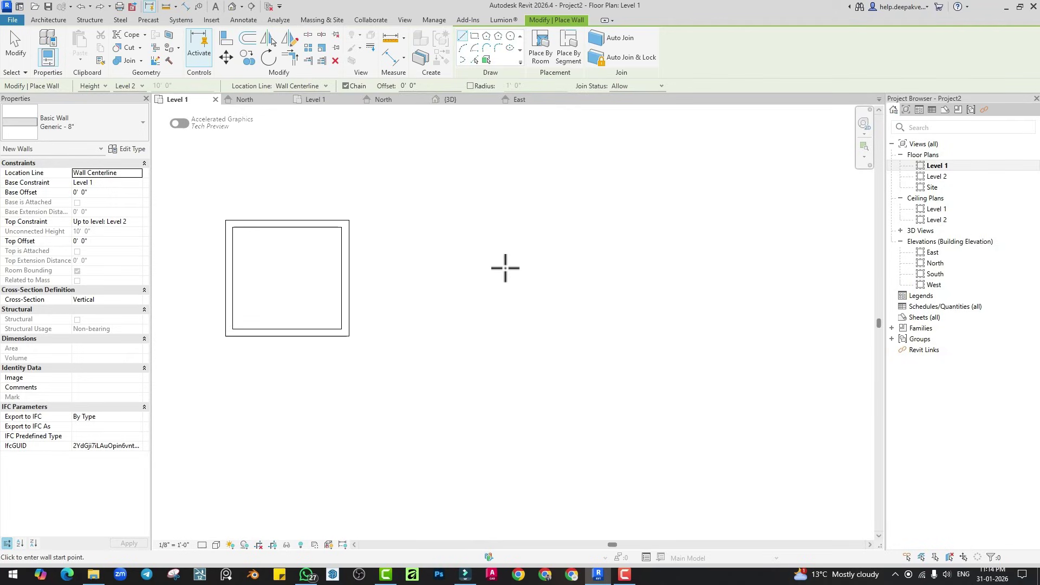
pyautogui.click(303, 90)
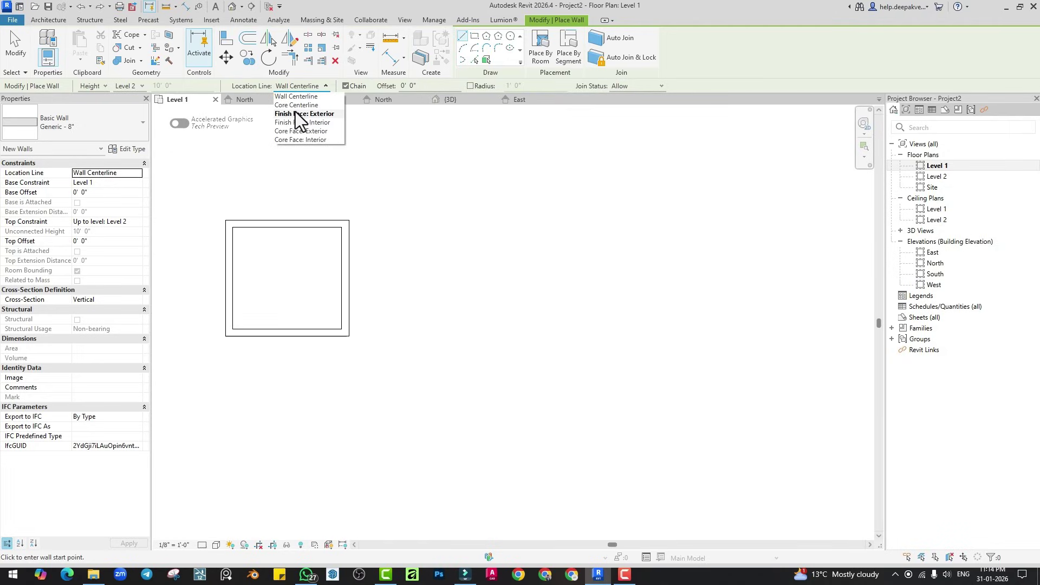
pyautogui.click(322, 126)
pyautogui.scroll(2, 453, 228)
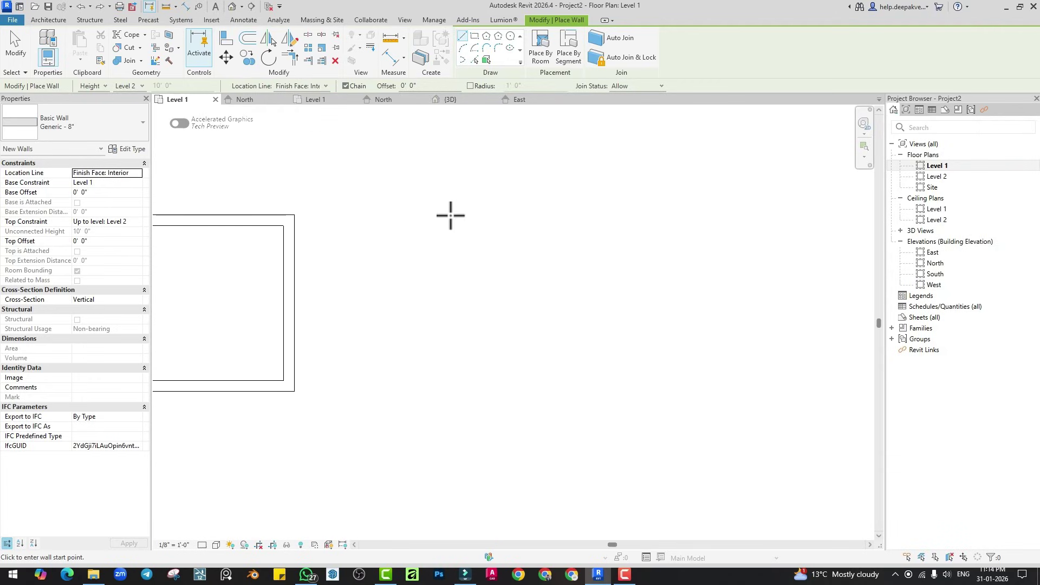
pyautogui.click(449, 215)
pyautogui.scroll(2, 501, 211)
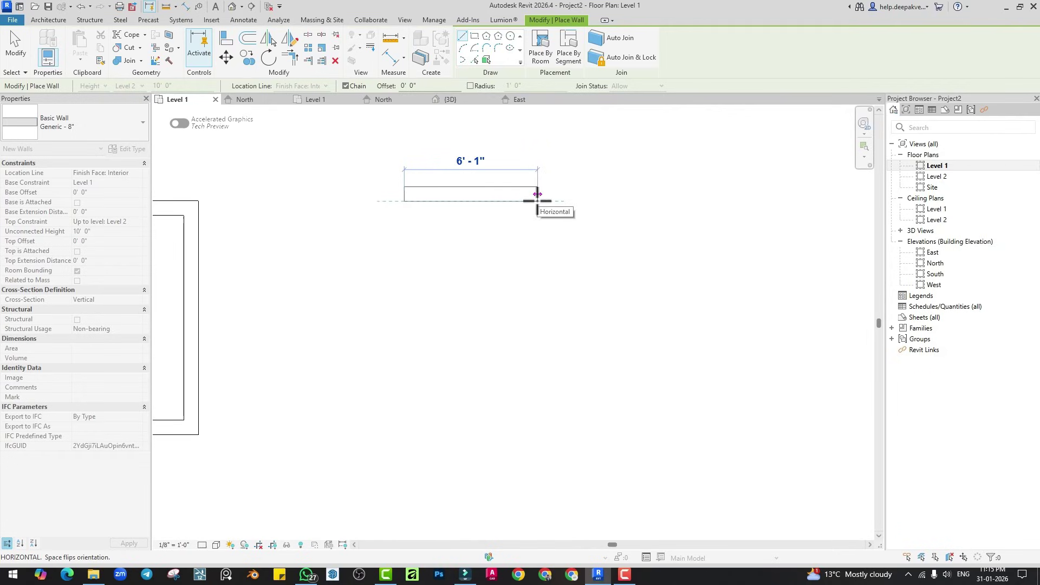
pyautogui.write('1')
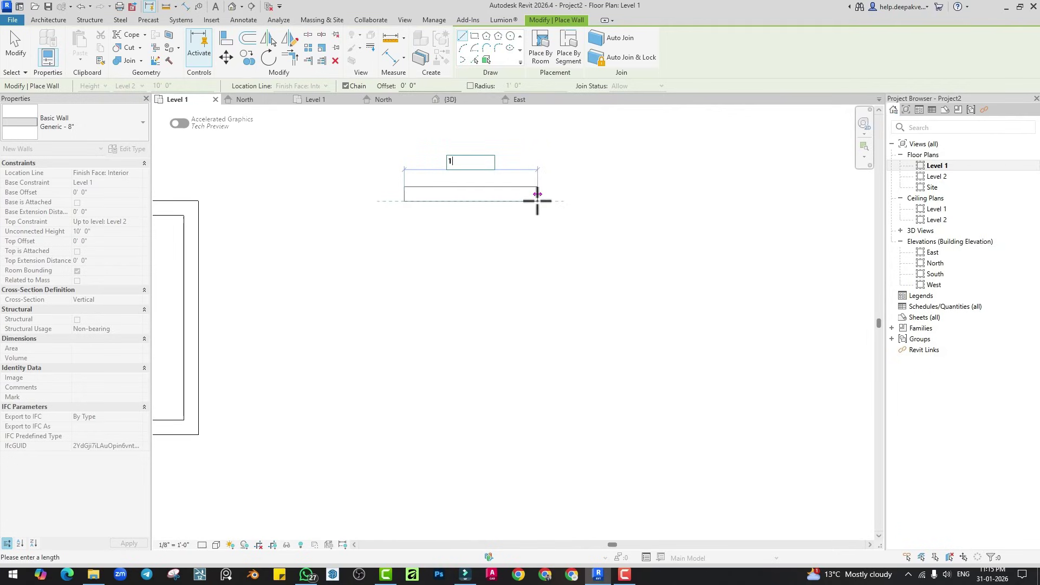
pyautogui.write("0'")
pyautogui.press('Return')
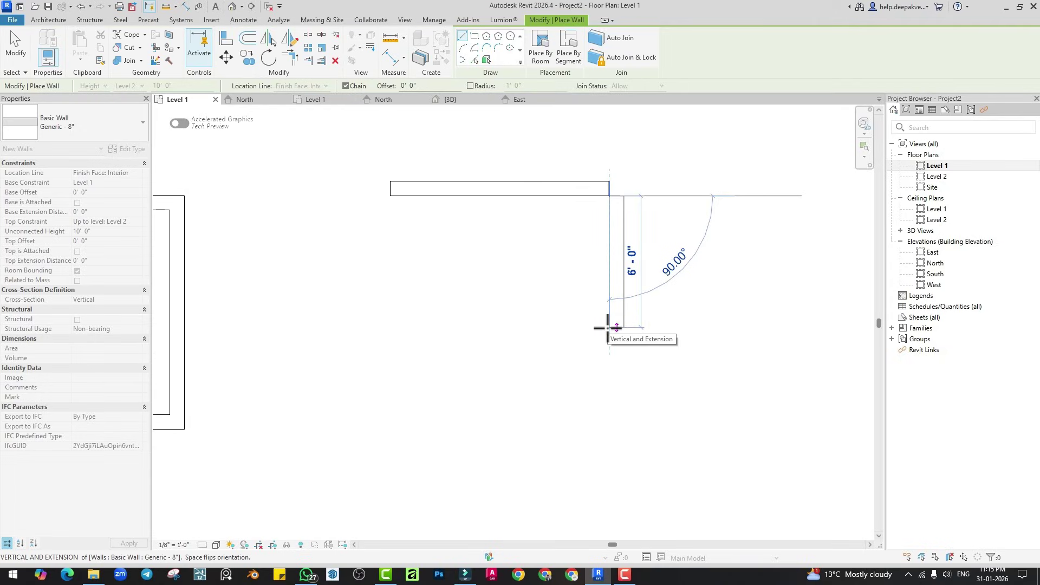
# Continue the chain with a 10' right wall and a 10' bottom wall, and close the second room at its starting point.
pyautogui.write('1')
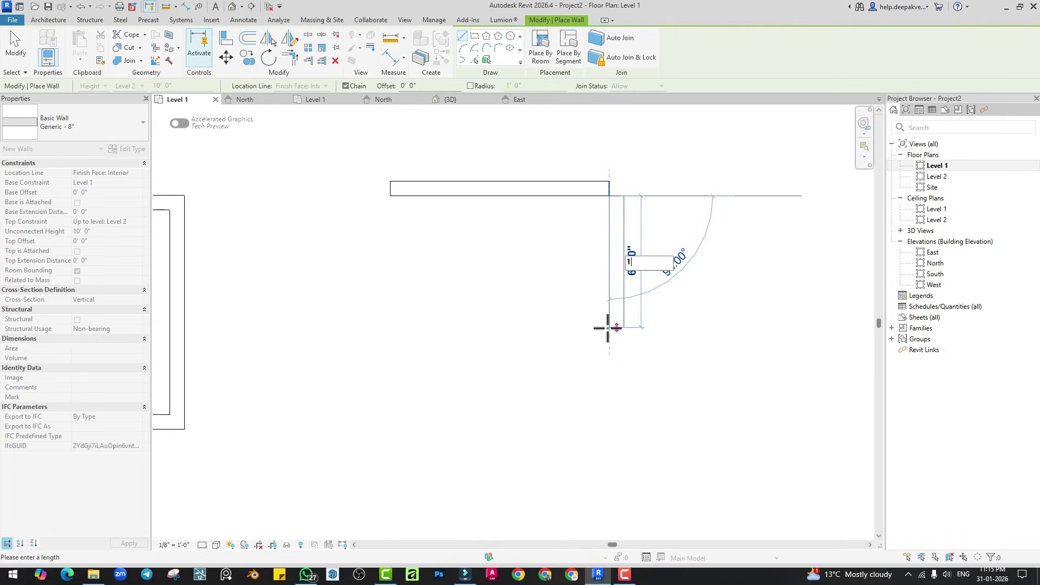
pyautogui.write("0'")
pyautogui.press('Return')
pyautogui.scroll(-1, 516, 436)
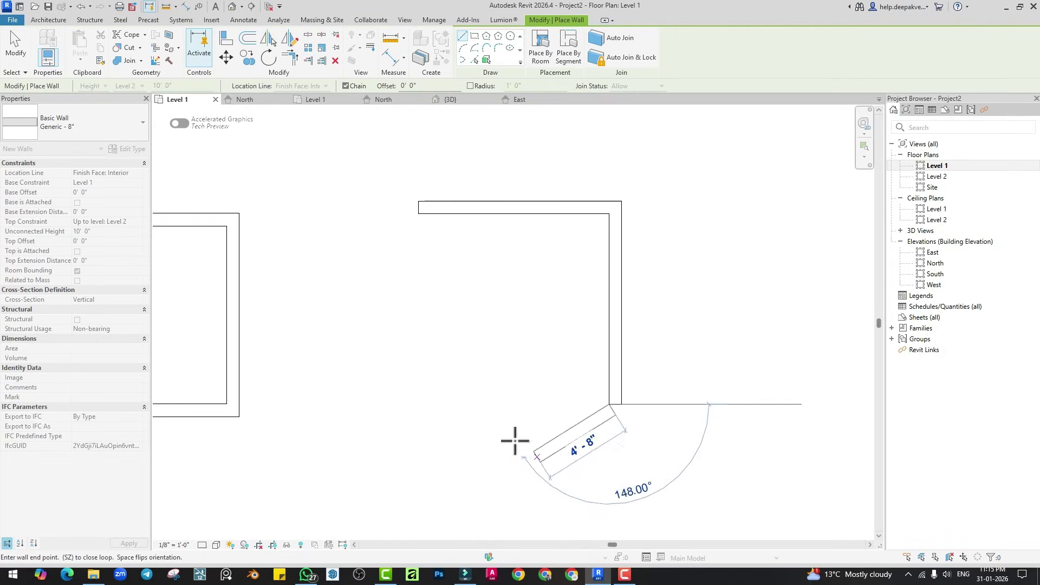
pyautogui.write('1')
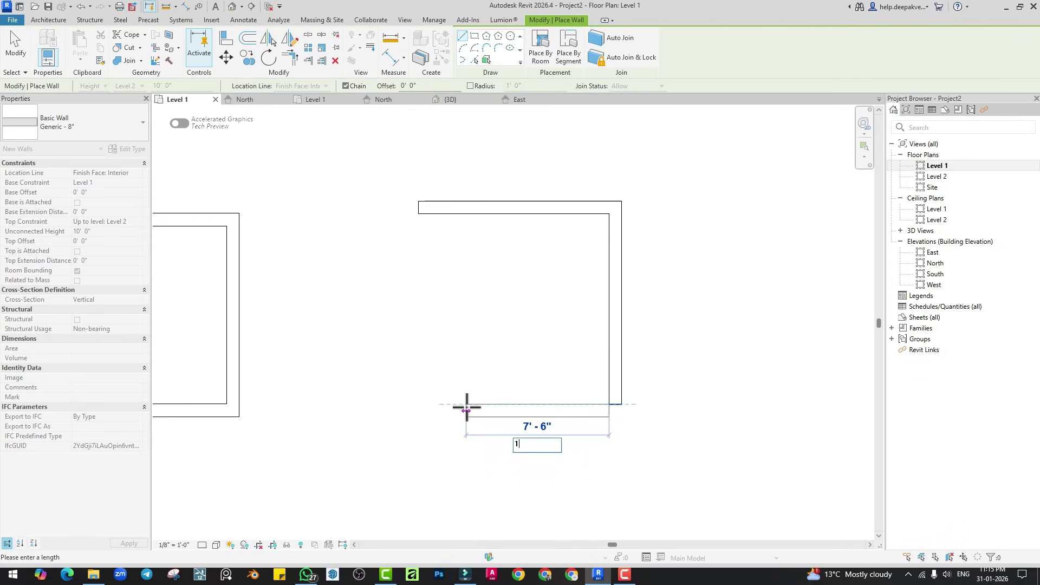
pyautogui.write("0'")
pyautogui.press('Return')
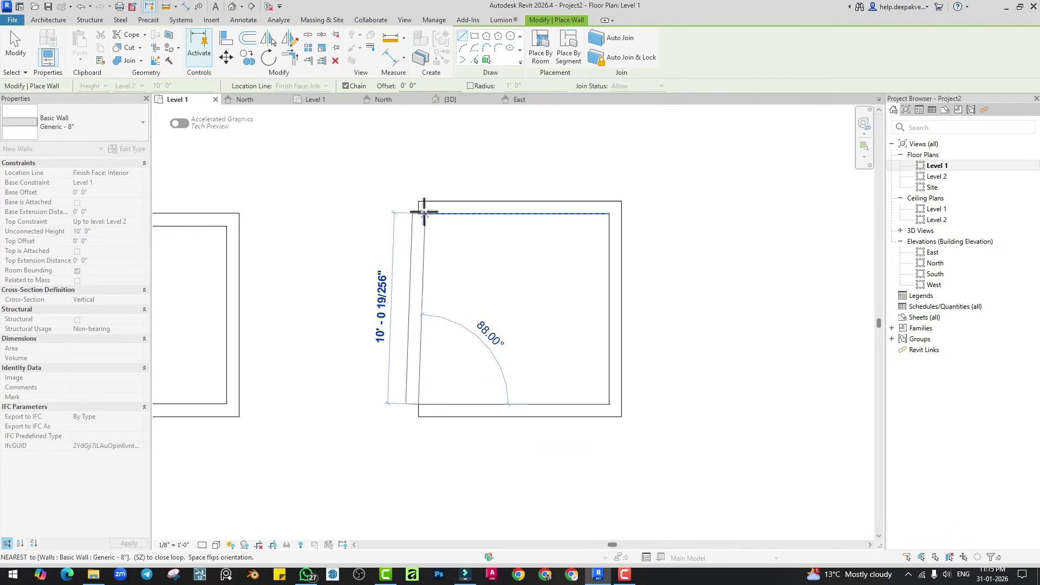
pyautogui.click(422, 213)
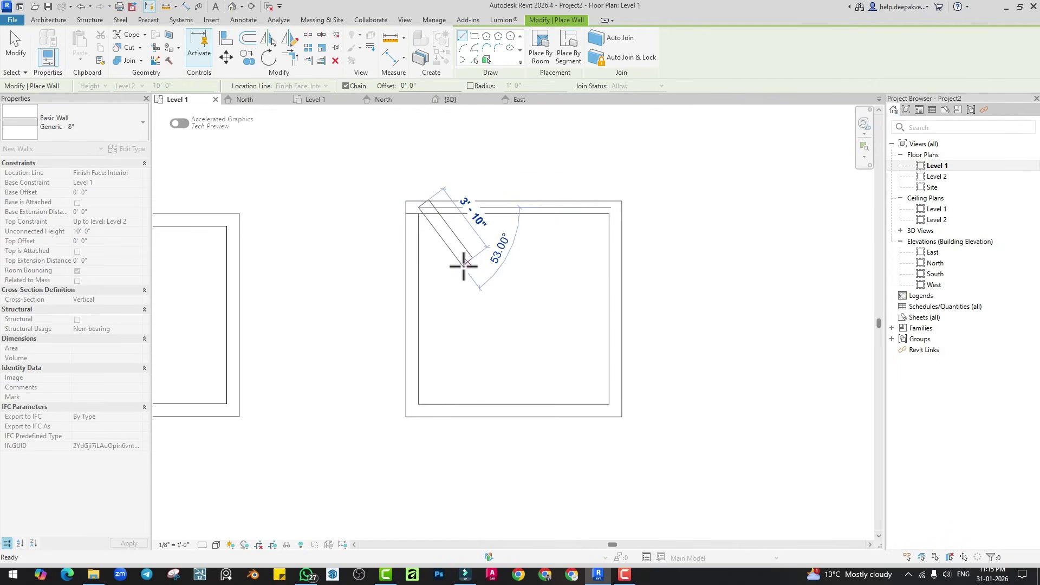
pyautogui.press('Escape')
pyautogui.press('Escape')
# Check the second room's clear inner width and height by moving its left and top walls' temporary-dimension witness lines to the inner faces.
pyautogui.click(416, 240)
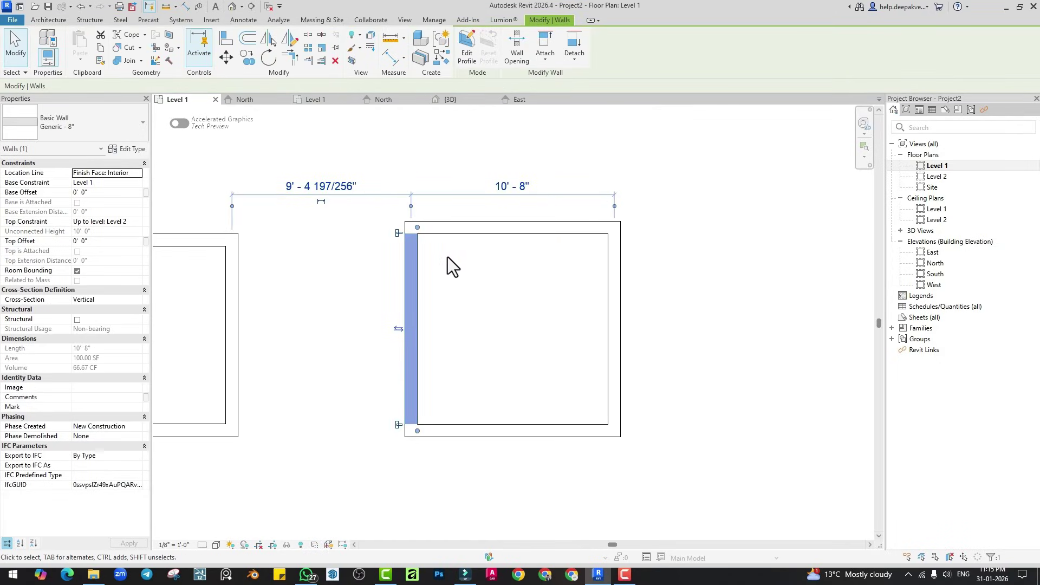
pyautogui.click(414, 206)
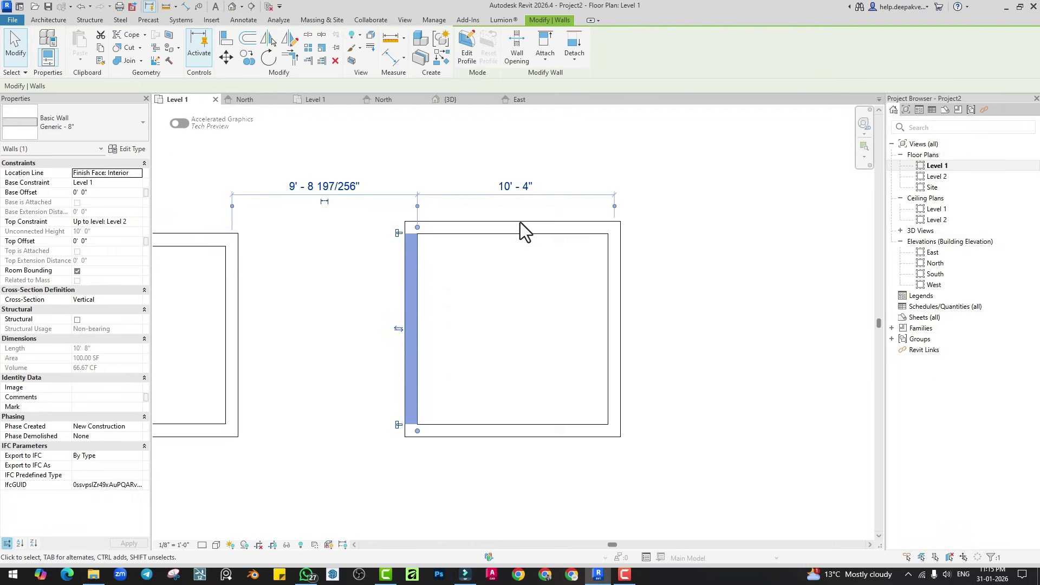
pyautogui.click(615, 206)
pyautogui.click(557, 229)
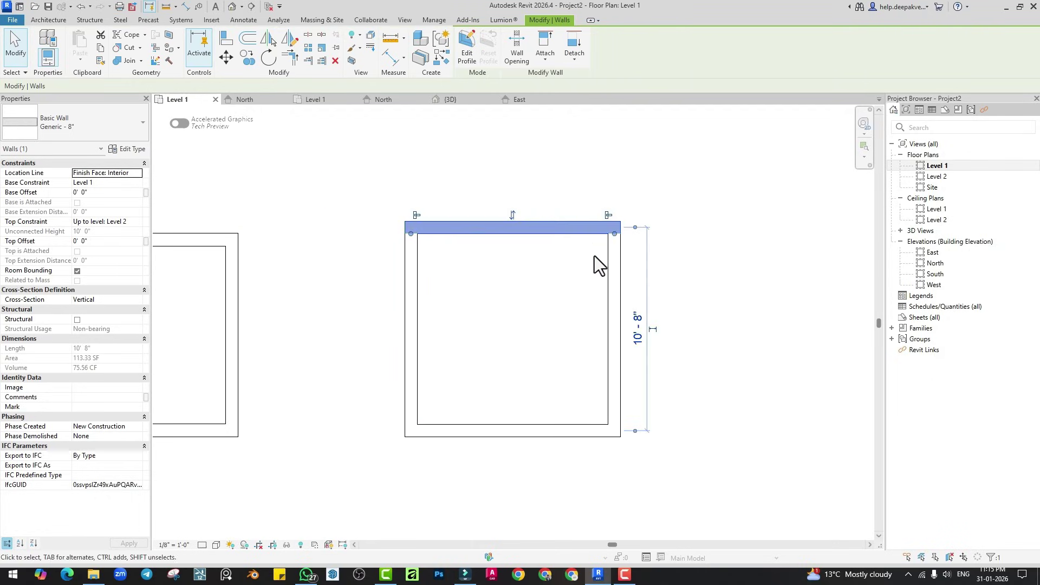
pyautogui.click(635, 228)
pyautogui.scroll(-1, 597, 412)
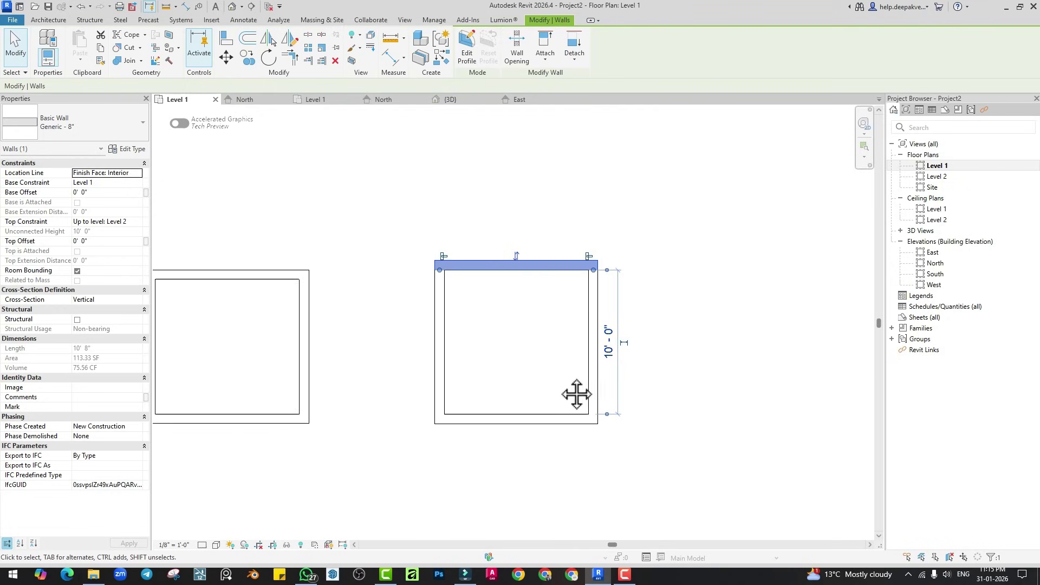
pyautogui.moveTo(638, 395); pyautogui.dragTo(512, 291, button='middle')
pyautogui.click(513, 290)
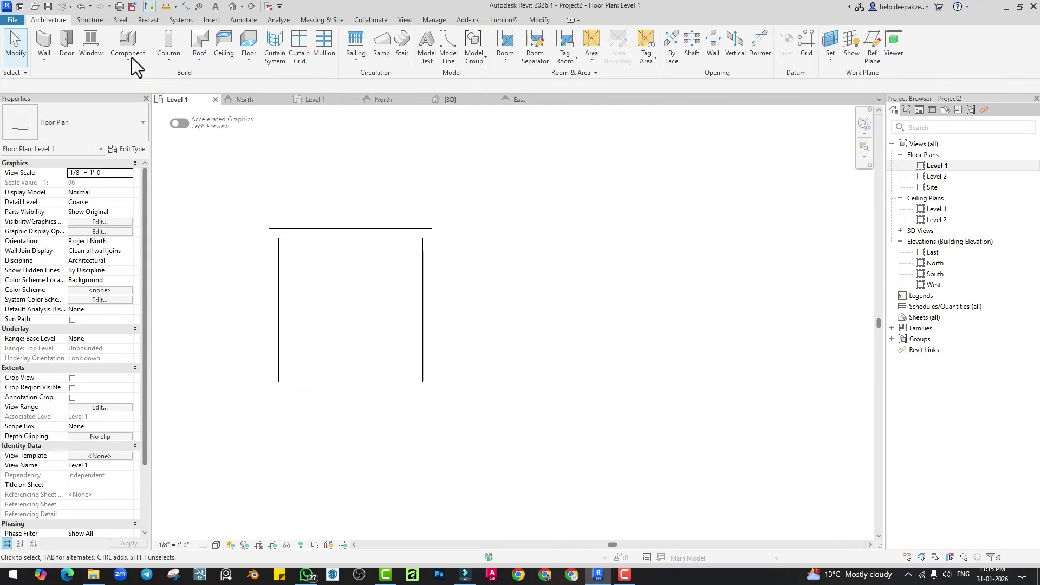
# Set the wall location line to Finish Face: Exterior and start a third room with a 10' horizontal top wall drawn from left to right.
pyautogui.click(44, 42)
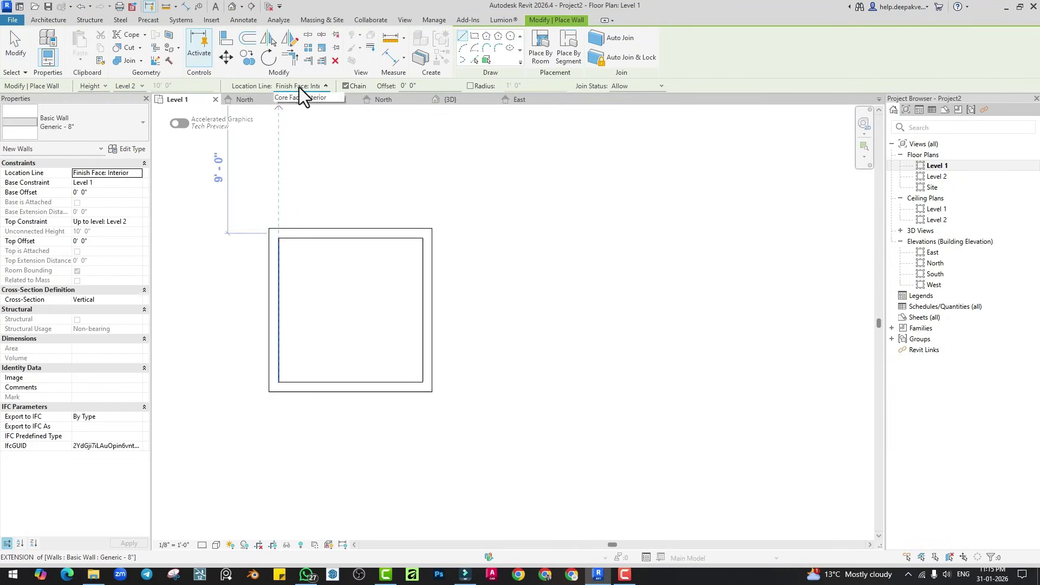
pyautogui.click(298, 87)
pyautogui.click(311, 112)
pyautogui.moveTo(513, 267); pyautogui.dragTo(371, 243, button='middle')
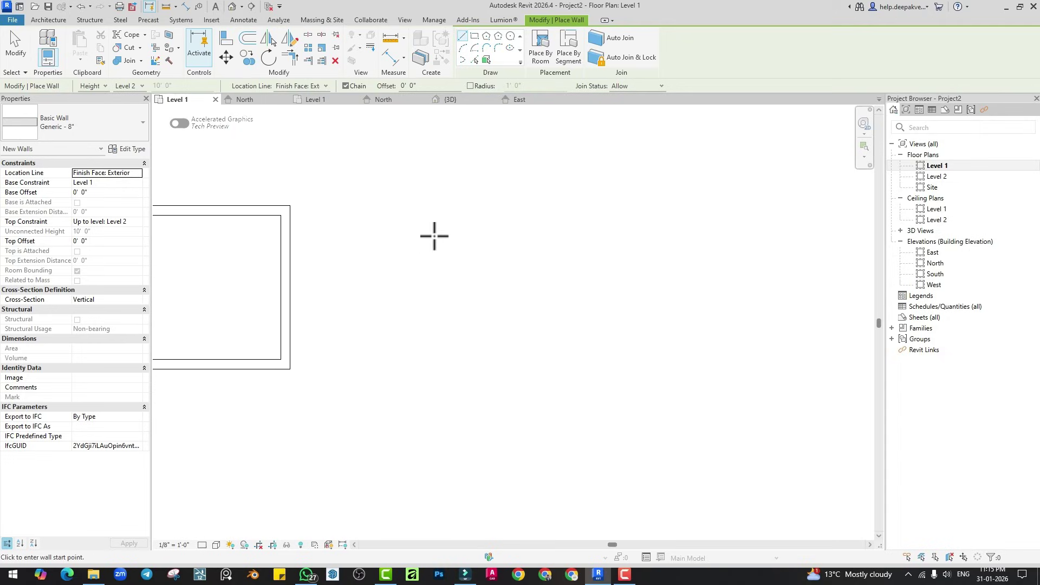
pyautogui.click(444, 202)
pyautogui.scroll(2, 483, 203)
pyautogui.moveTo(499, 214); pyautogui.dragTo(411, 195, button='middle')
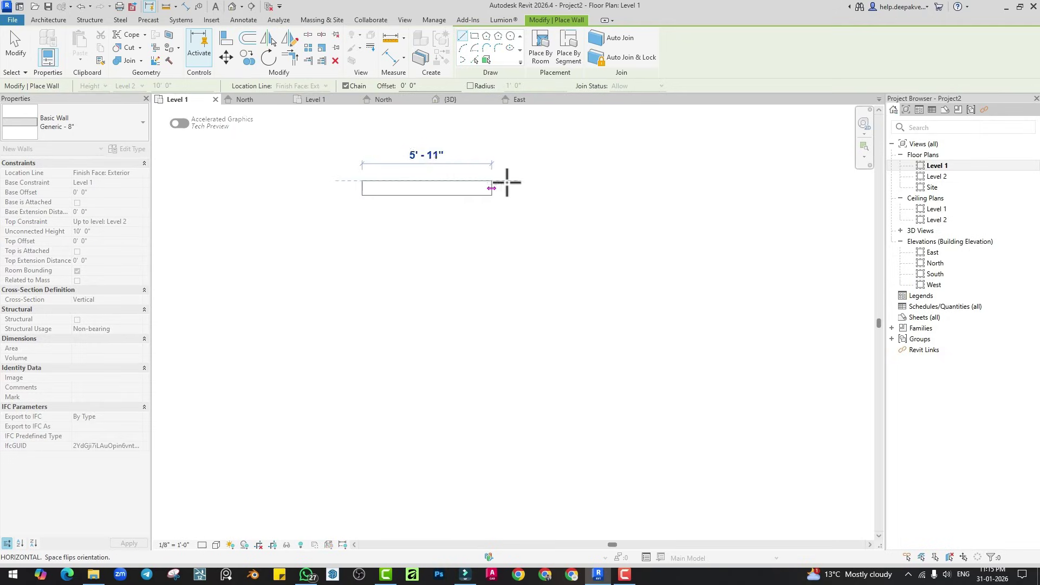
pyautogui.write("10'")
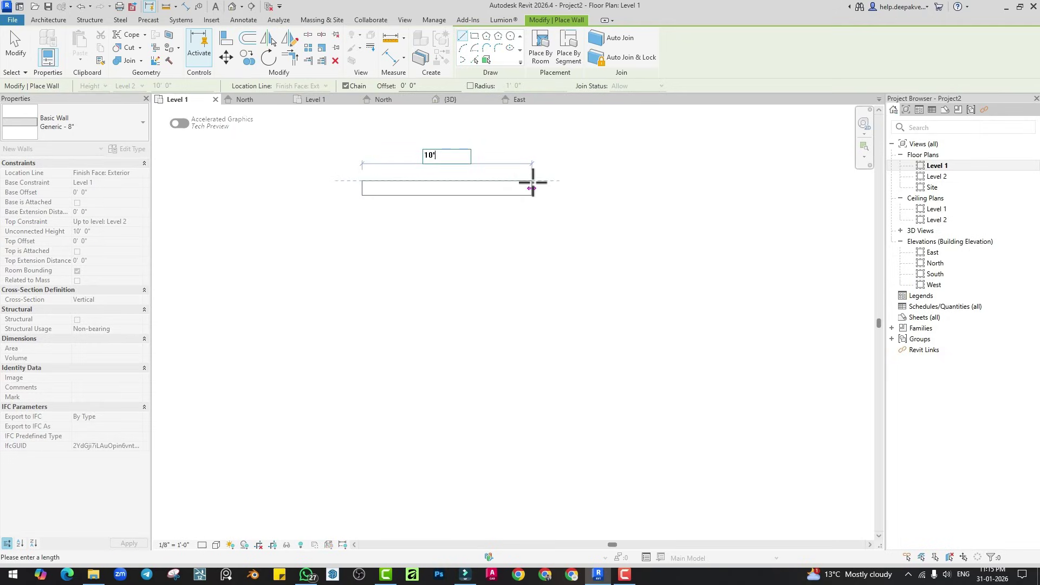
pyautogui.press('Return')
# Continue the chain with a 10' right wall and a 10' bottom wall, and close the third room at its starting point.
pyautogui.moveTo(576, 283); pyautogui.dragTo(609, 255, button='middle')
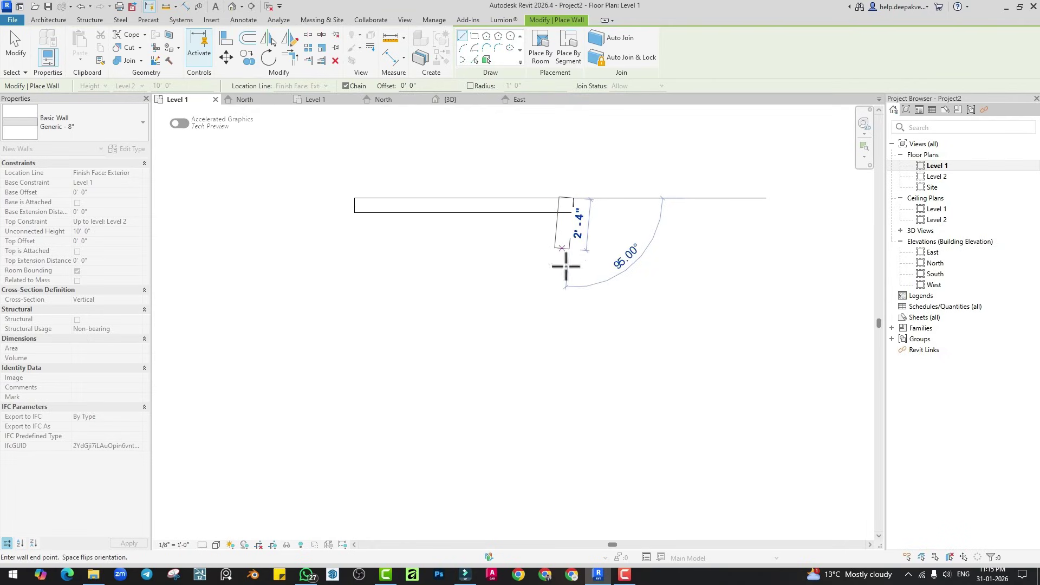
pyautogui.write('1')
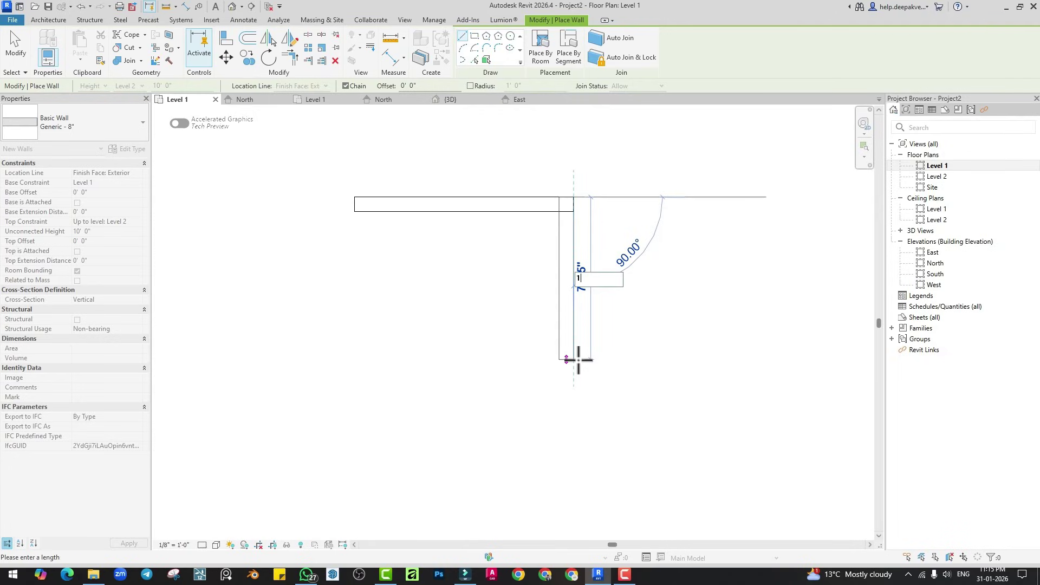
pyautogui.write('0')
pyautogui.press('Return')
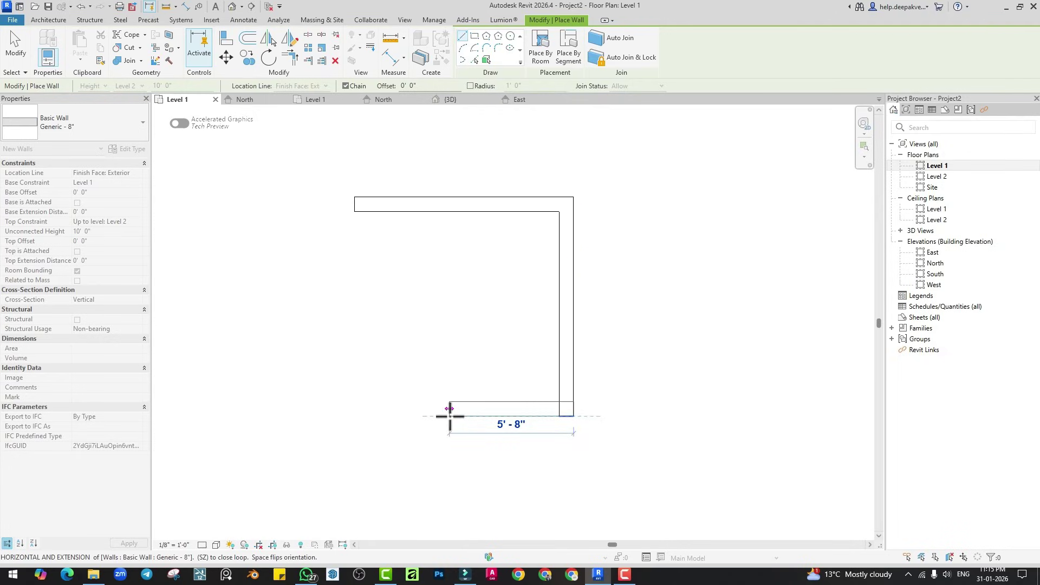
pyautogui.write('10')
pyautogui.press('Return')
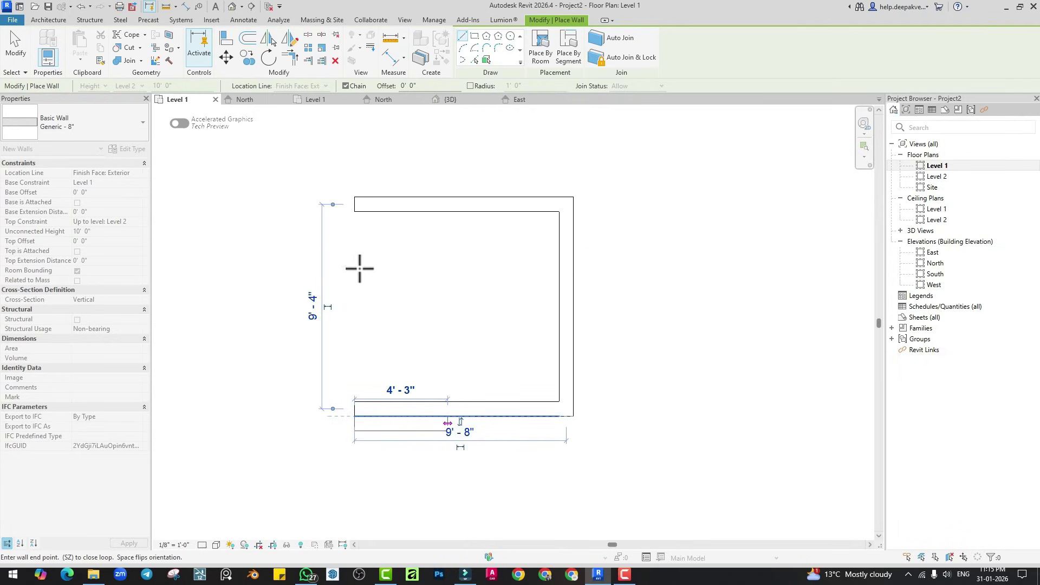
pyautogui.click(355, 204)
pyautogui.press('Escape')
pyautogui.press('Escape')
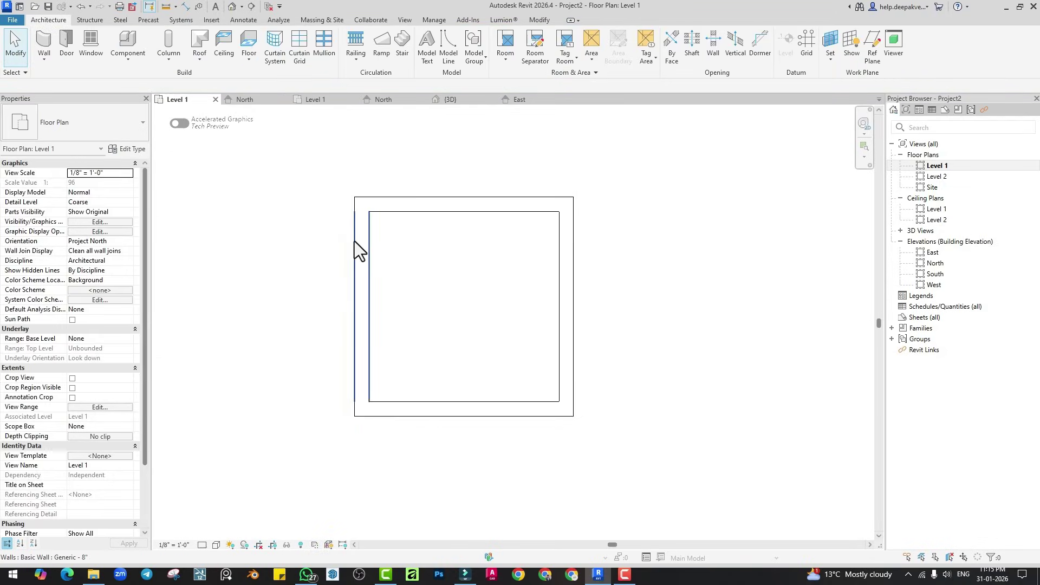
# Check the third room's overall width by moving its left wall's temporary-dimension witness lines to the side walls' outer faces.
pyautogui.click(355, 241)
pyautogui.click(362, 182)
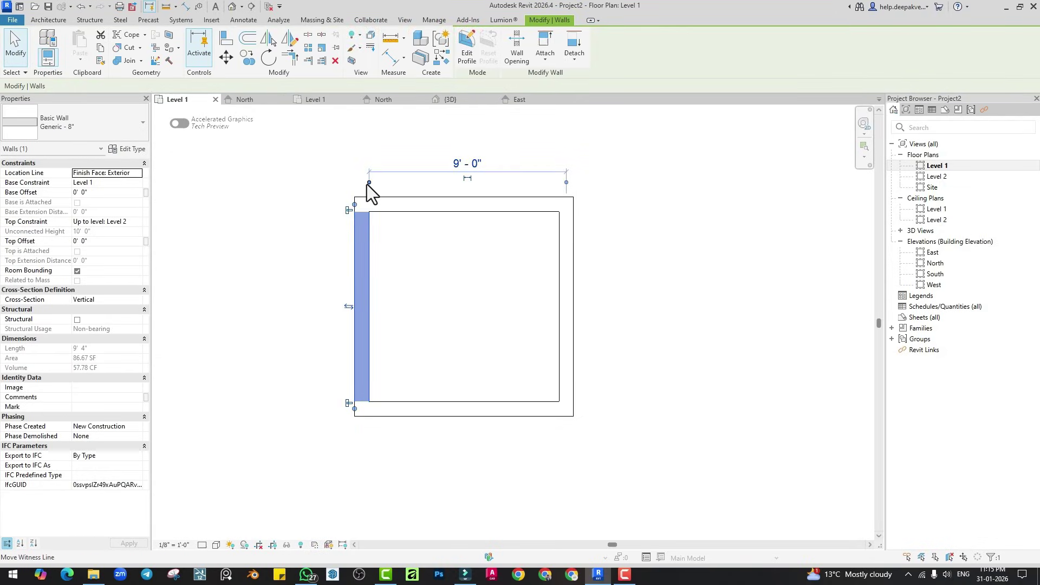
pyautogui.click(566, 179)
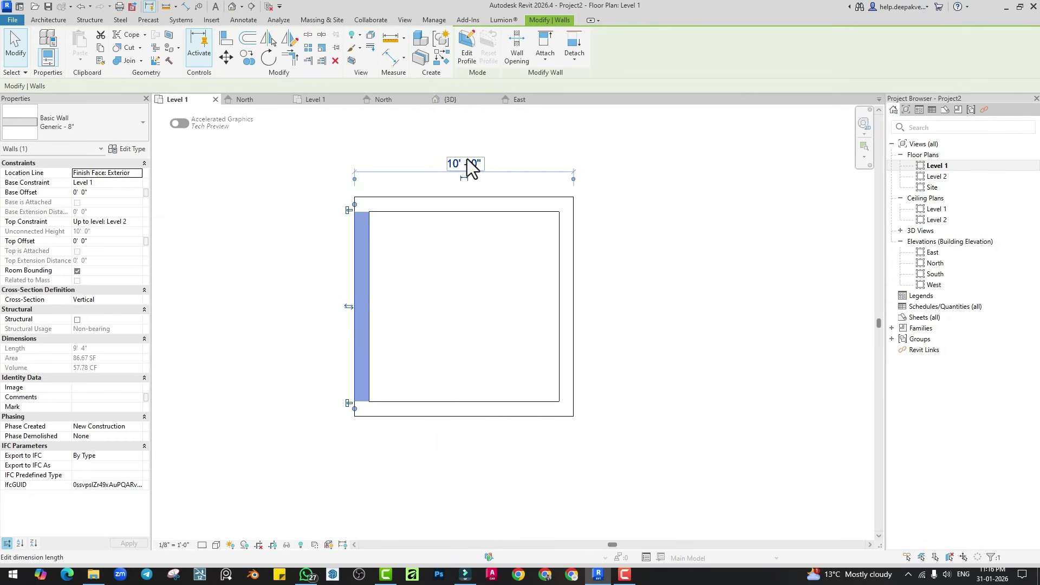
# Delete all three practice rooms from the floor plan.
pyautogui.scroll(-7, 501, 279)
pyautogui.moveTo(451, 299); pyautogui.dragTo(521, 290, button='middle')
pyautogui.scroll(-2, 563, 274)
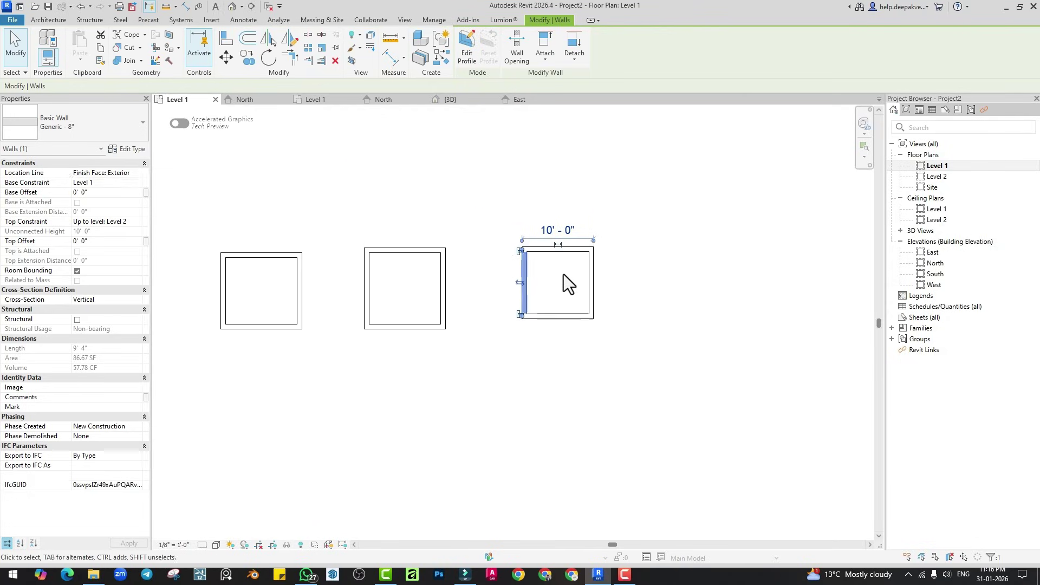
pyautogui.moveTo(648, 228); pyautogui.dragTo(238, 347)
pyautogui.press('Delete')
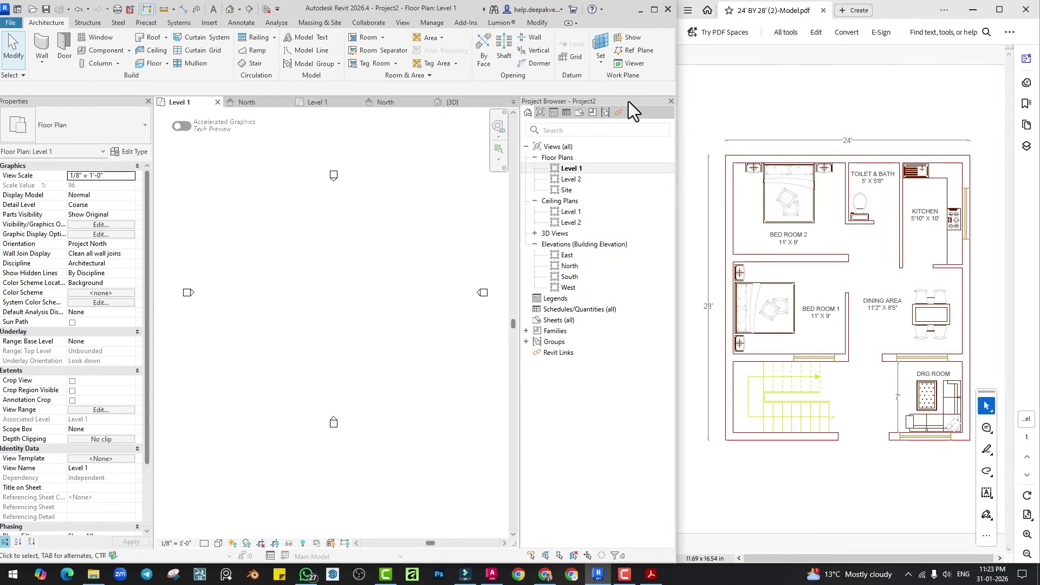
# Dock the Project Browser below the Properties palette and center the empty Level 1 plan between its elevation markers.
pyautogui.moveTo(628, 102); pyautogui.dragTo(68, 548)
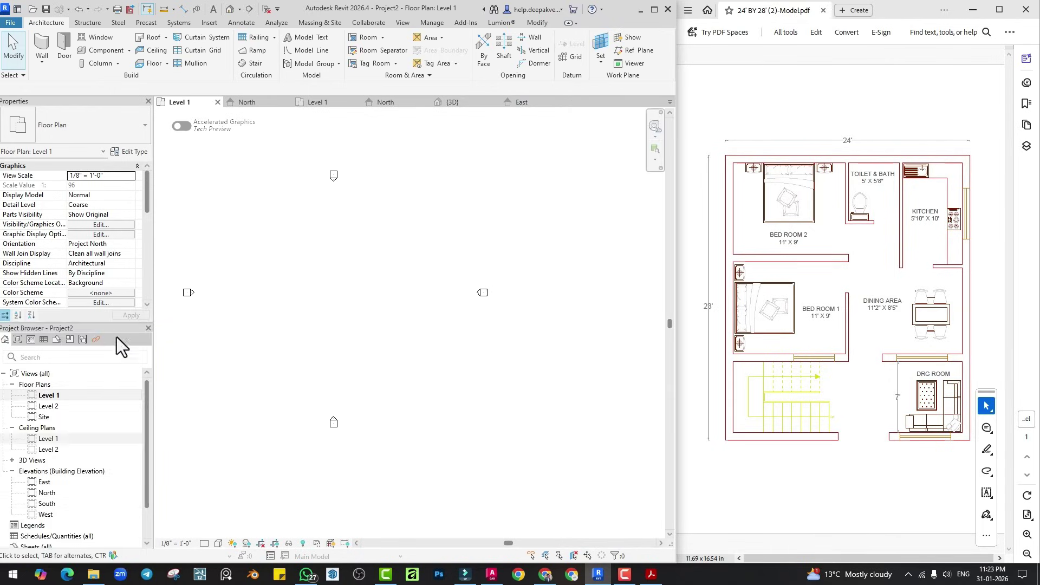
pyautogui.moveTo(341, 310); pyautogui.dragTo(456, 319, button='middle')
pyautogui.scroll(1, 476, 304)
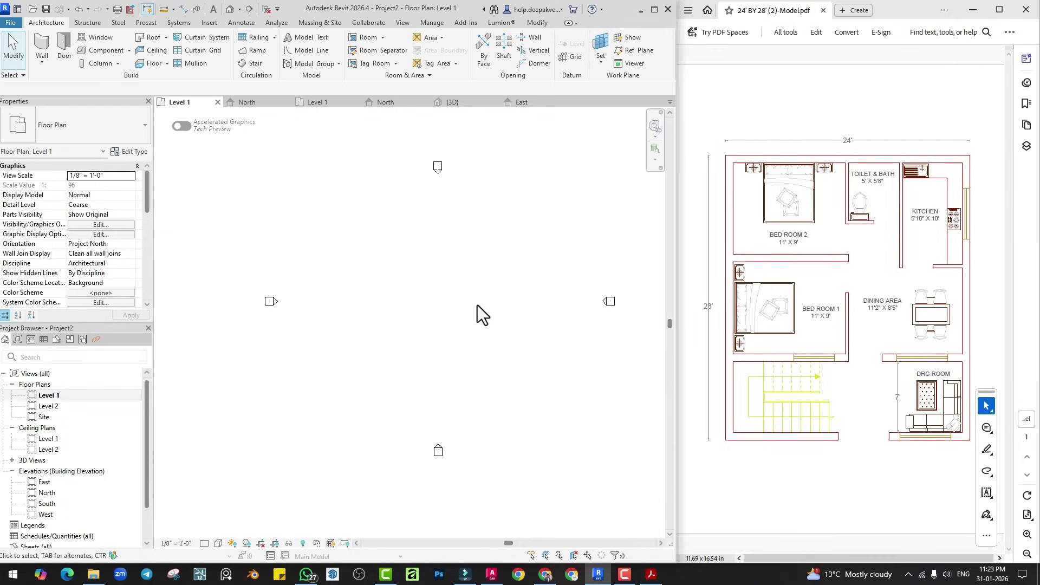
# Duplicate the Generic - 8" basic wall type as Generic - 9".
pyautogui.scroll(1, 477, 305)
pyautogui.scroll(-1, 476, 304)
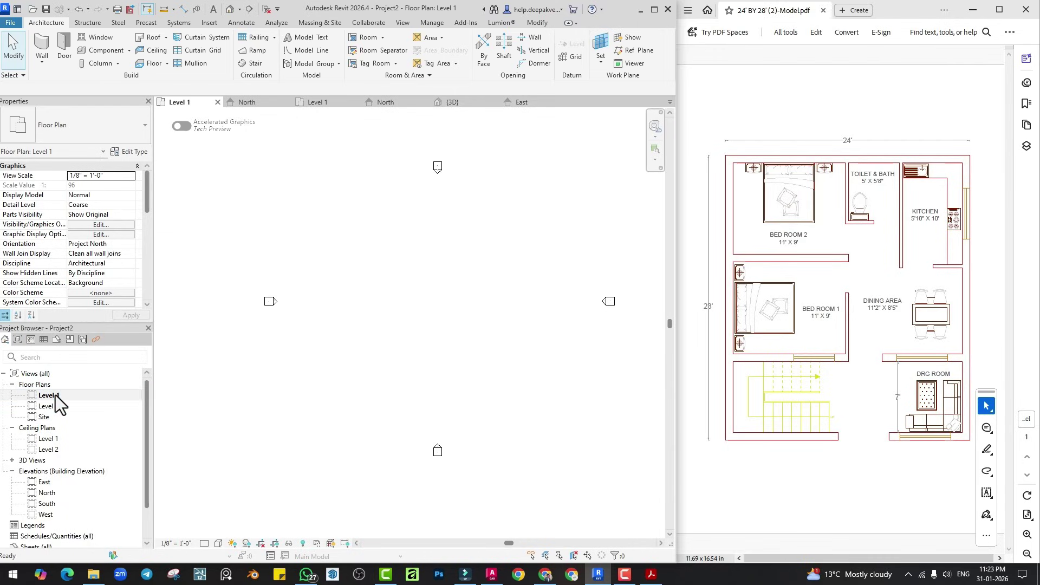
pyautogui.scroll(1, 523, 268)
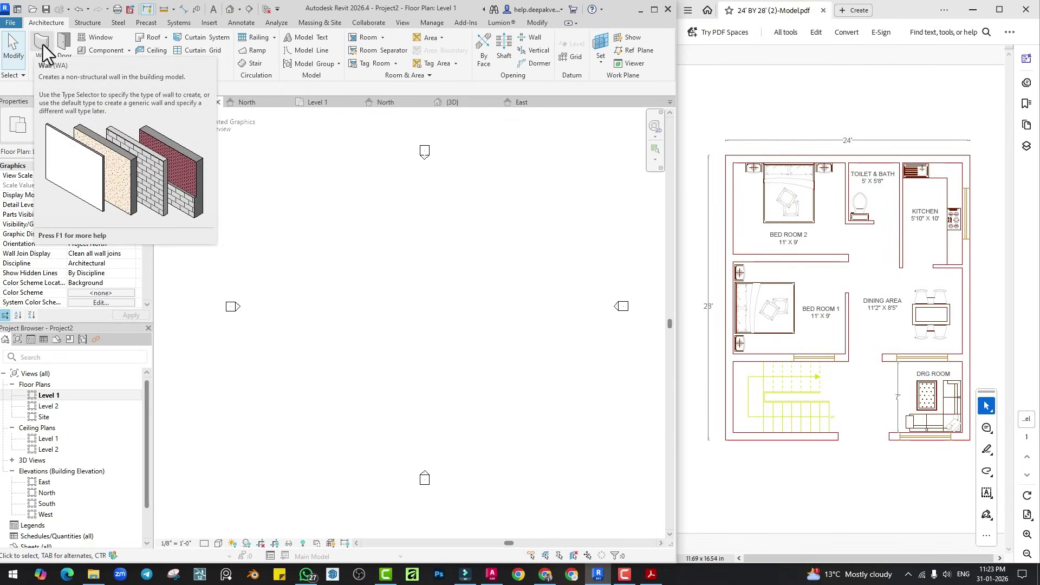
pyautogui.press('w')
pyautogui.press('a')
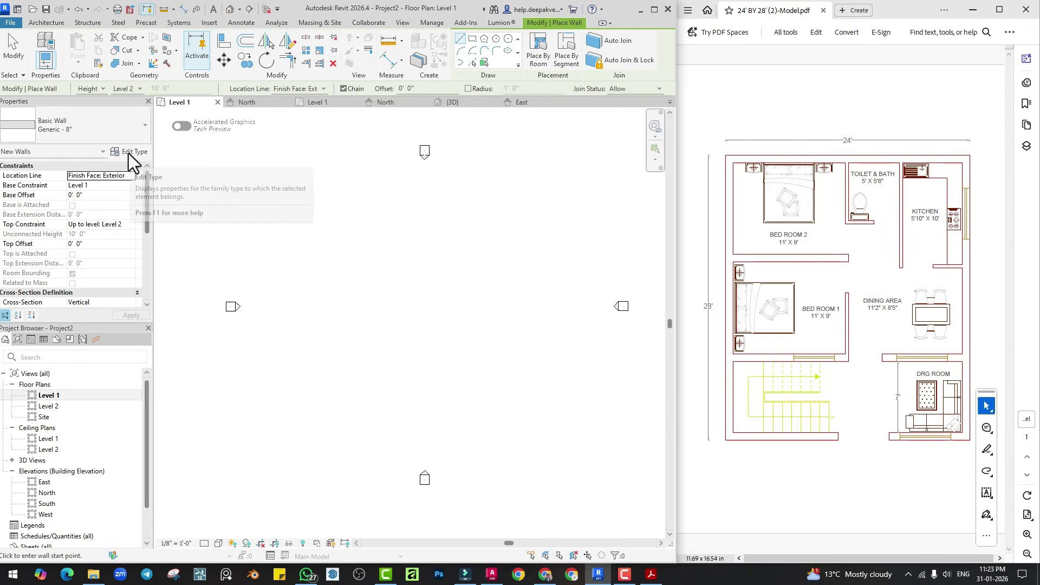
pyautogui.click(128, 154)
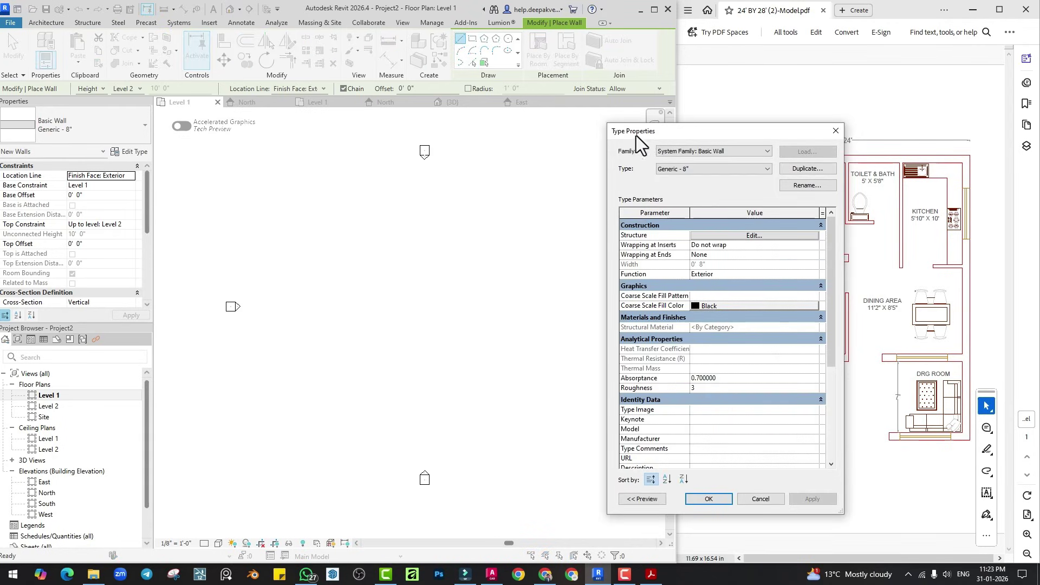
pyautogui.moveTo(636, 136); pyautogui.dragTo(284, 136)
pyautogui.click(455, 168)
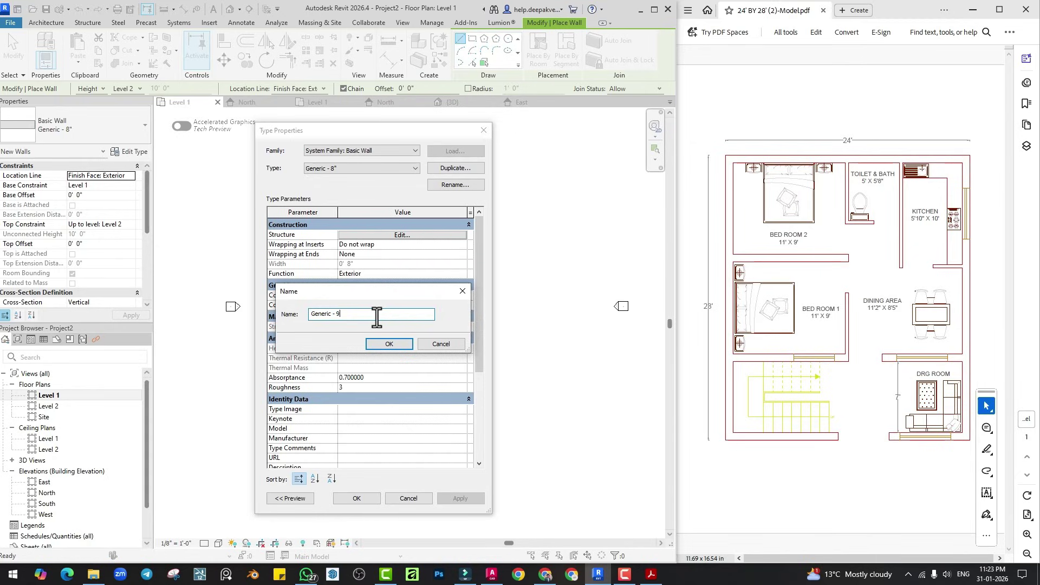
pyautogui.click(388, 344)
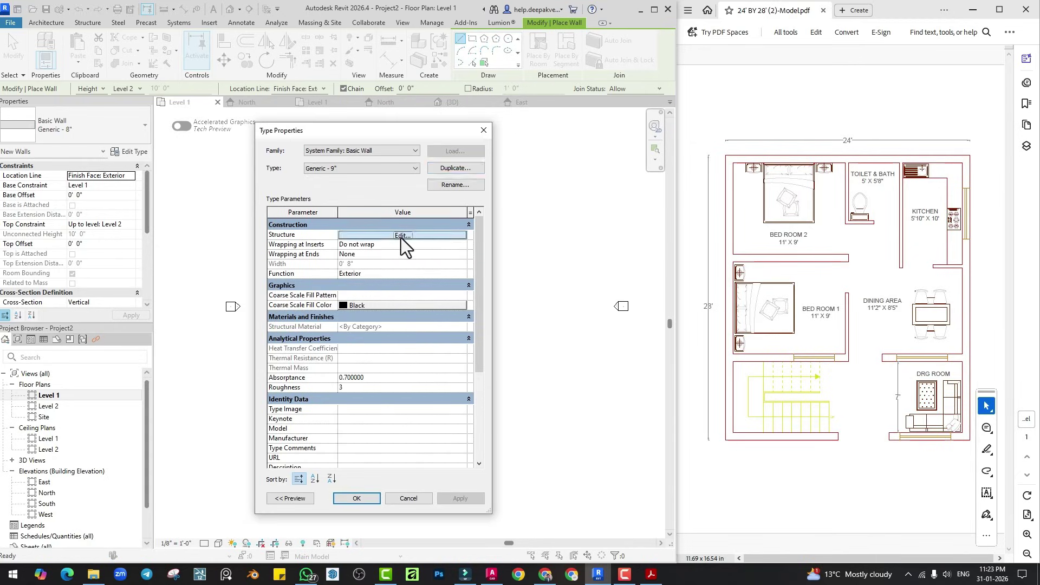
# Set the structure layer thickness of the Generic - 9" wall type to 9".
pyautogui.click(401, 236)
pyautogui.click(403, 241)
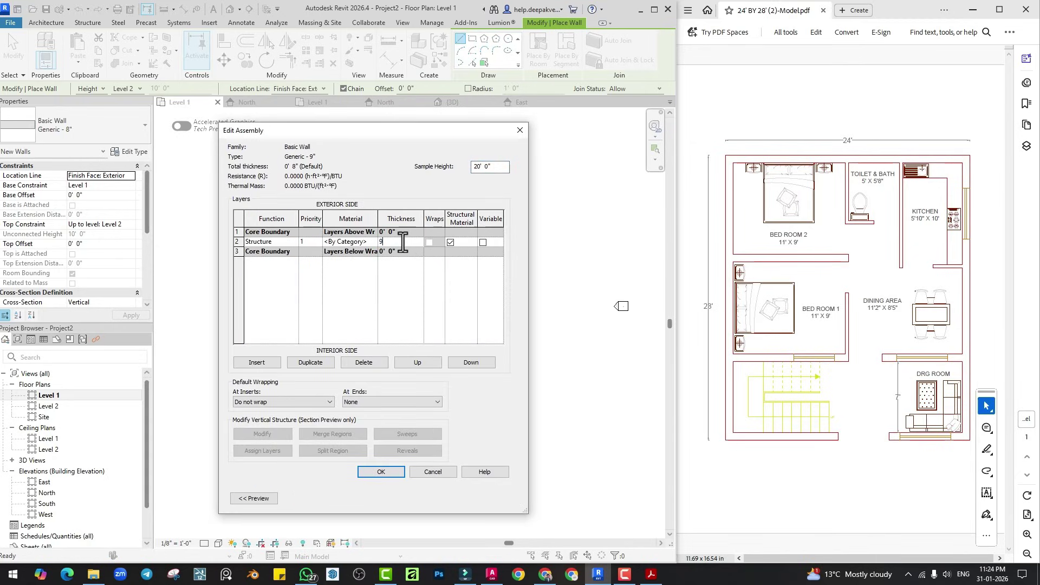
pyautogui.write('9"')
pyautogui.click(371, 473)
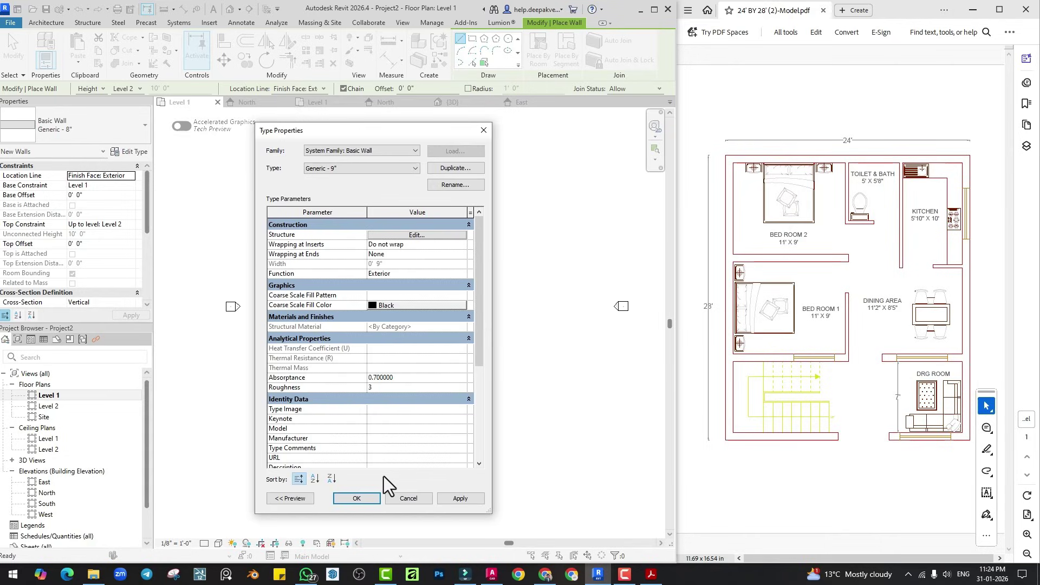
# Duplicate the 9" wall type as Generic - 4" and set its structure layer thickness to 4".
pyautogui.click(443, 169)
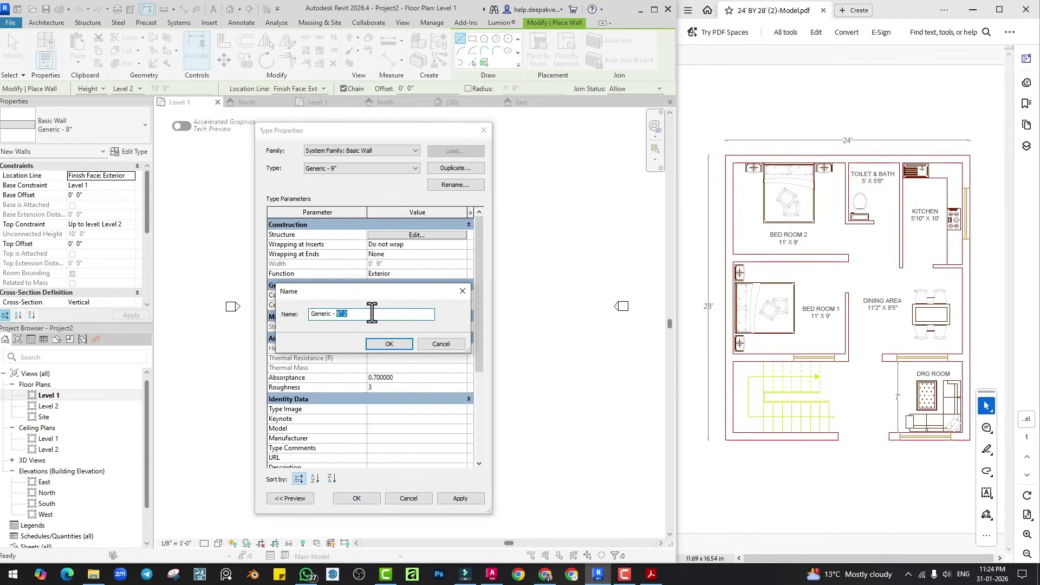
pyautogui.write('Generic - 4')
pyautogui.click(375, 346)
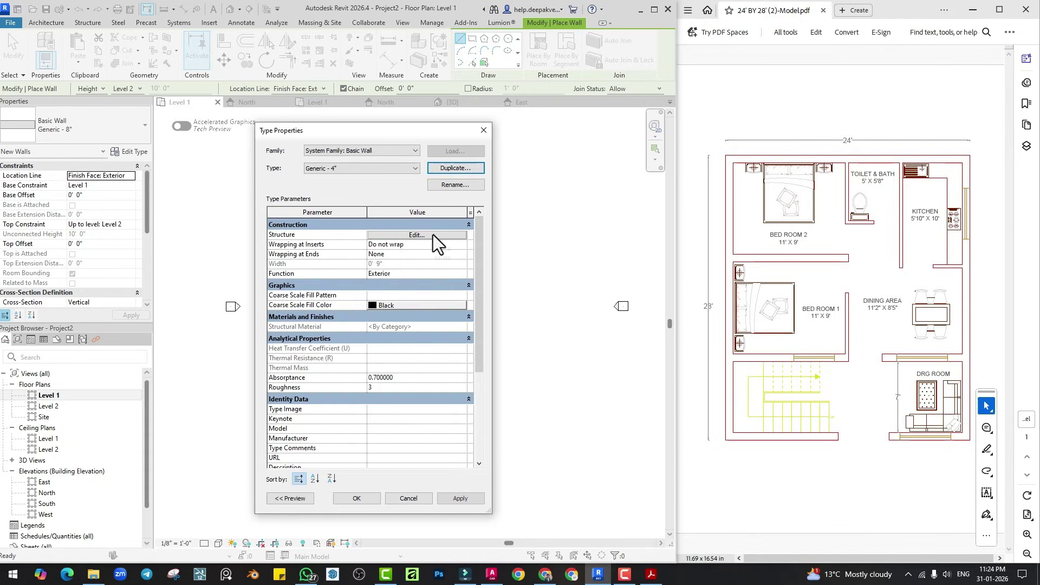
pyautogui.click(433, 235)
pyautogui.click(408, 242)
pyautogui.write('4')
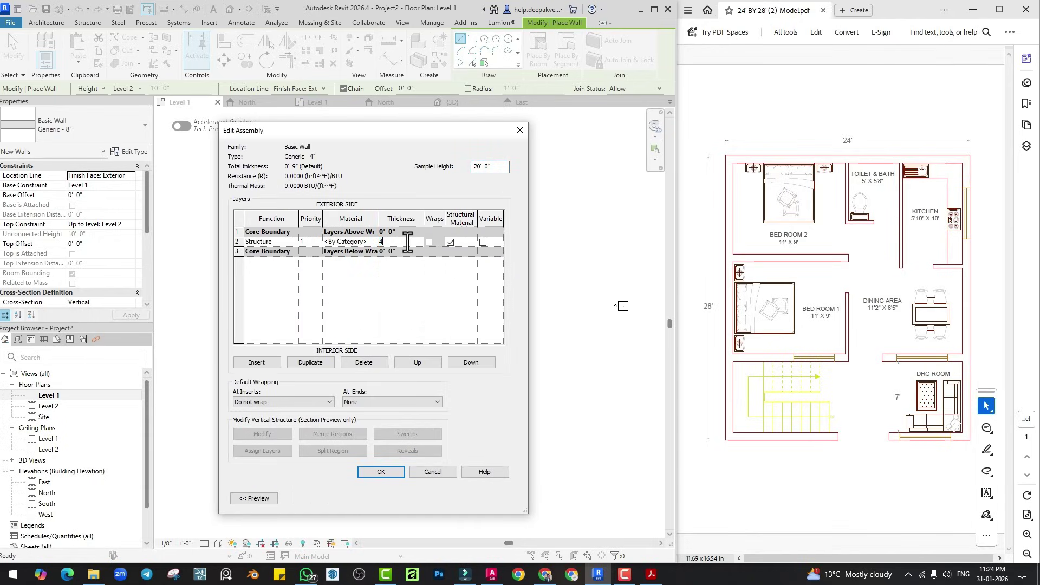
pyautogui.click(379, 471)
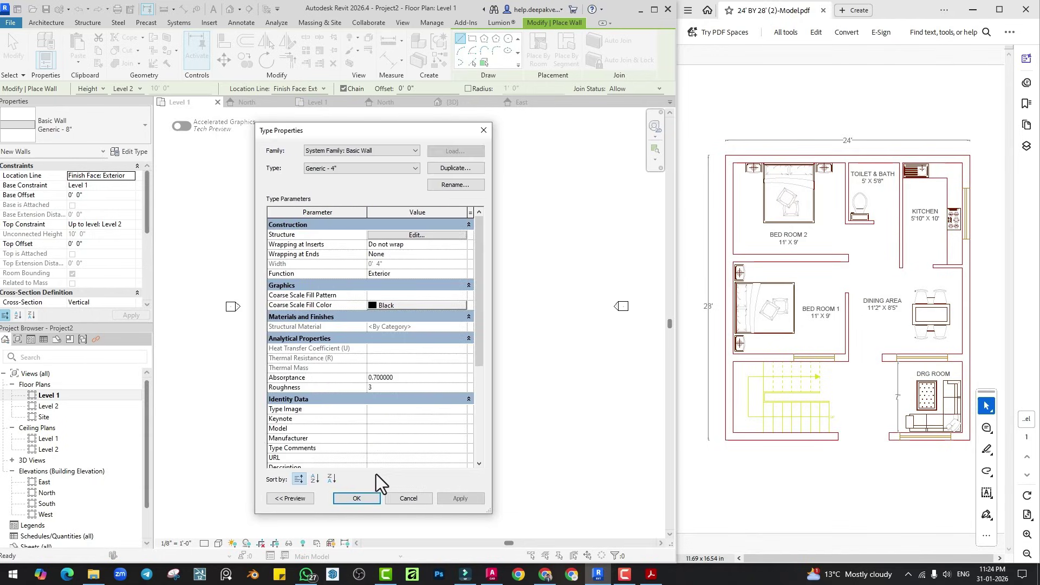
pyautogui.click(360, 498)
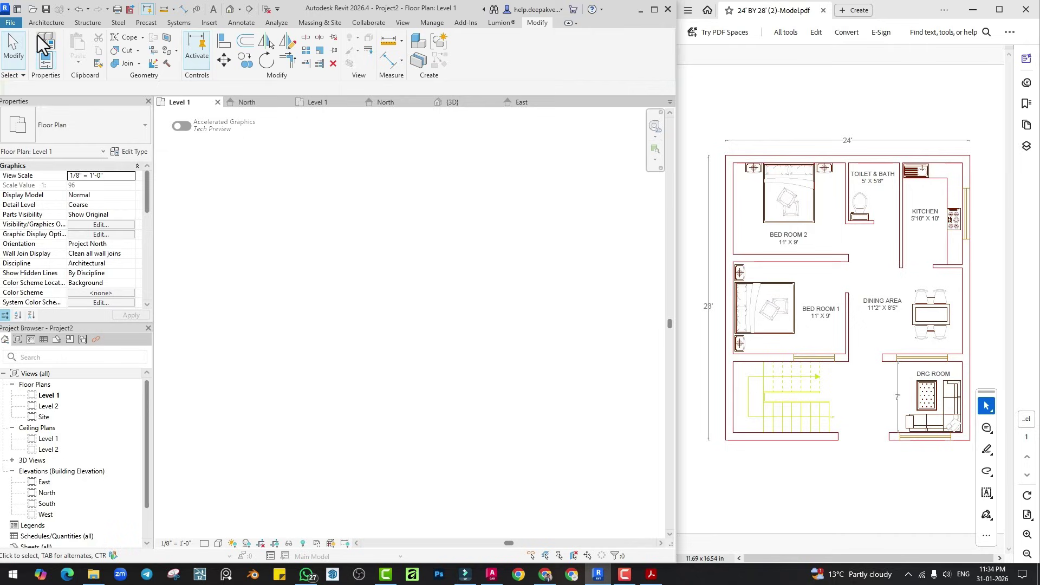
# Draw the house's vertical left exterior wall about 34' long between the elevation markers, using the Generic - 9" type.
pyautogui.click(46, 22)
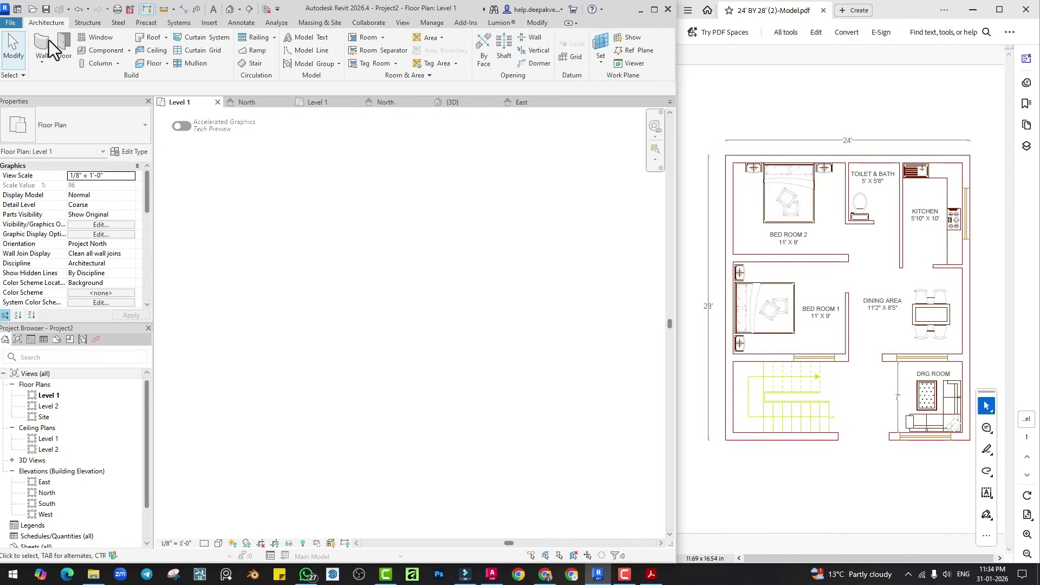
pyautogui.click(48, 41)
pyautogui.click(89, 135)
pyautogui.scroll(-2, 108, 202)
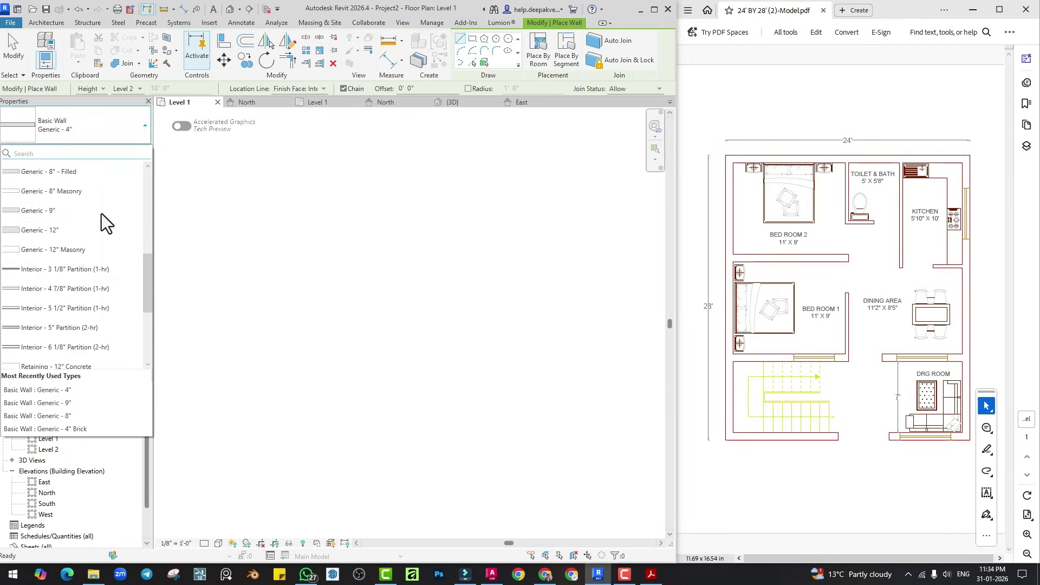
pyautogui.click(64, 215)
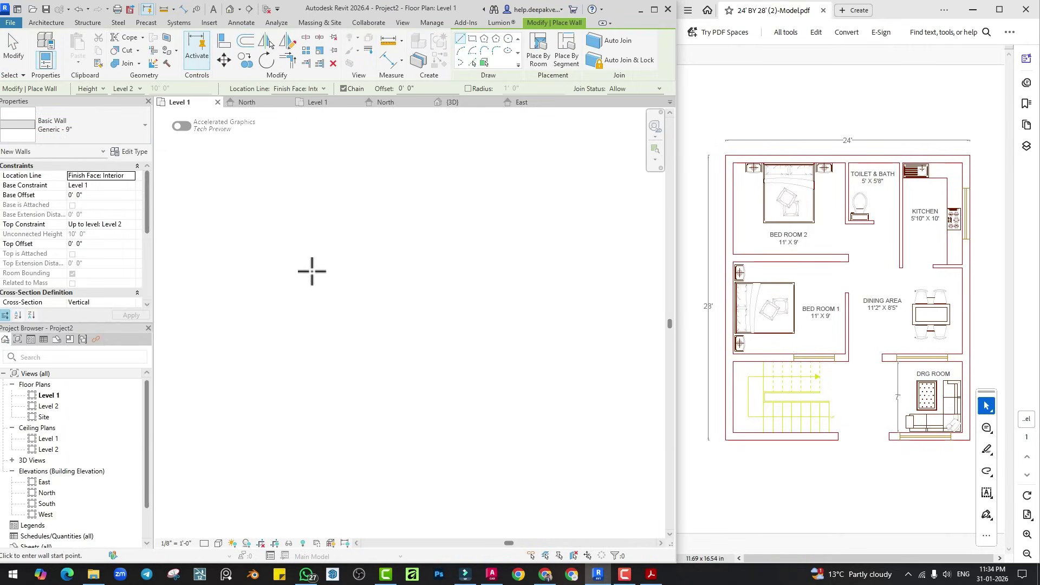
pyautogui.scroll(-2, 312, 271)
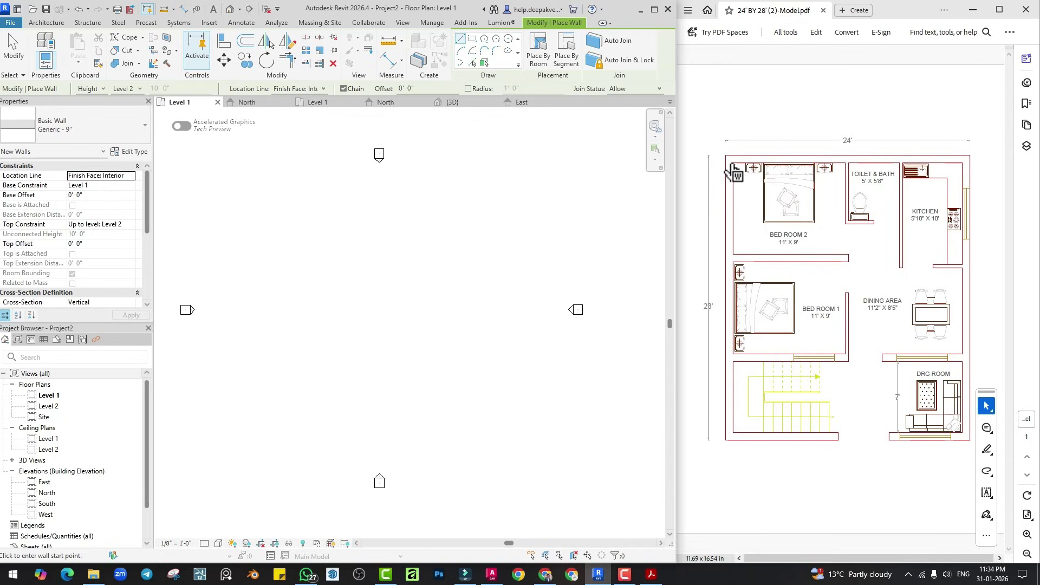
pyautogui.click(302, 237)
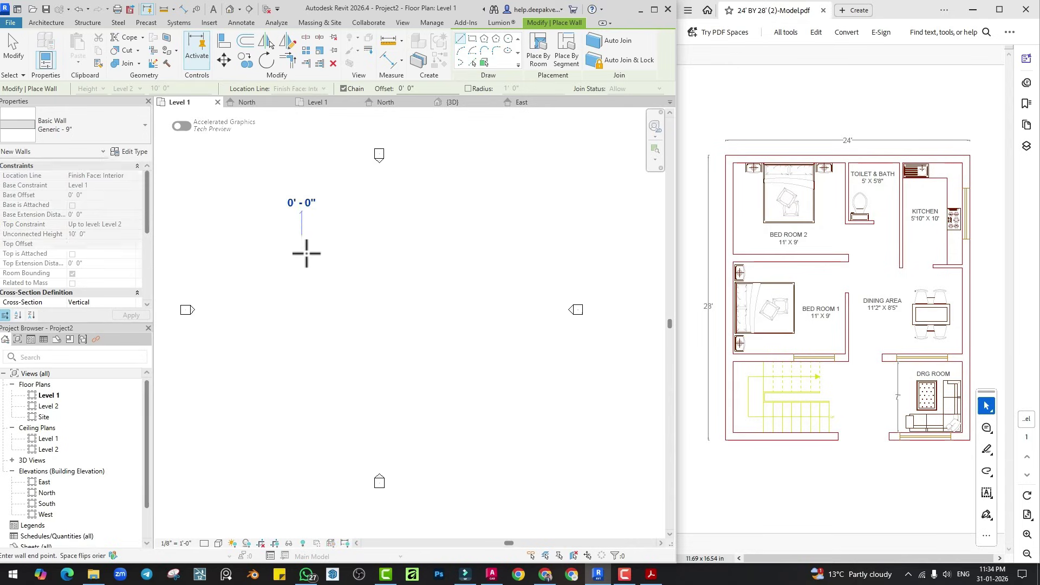
pyautogui.click(303, 316)
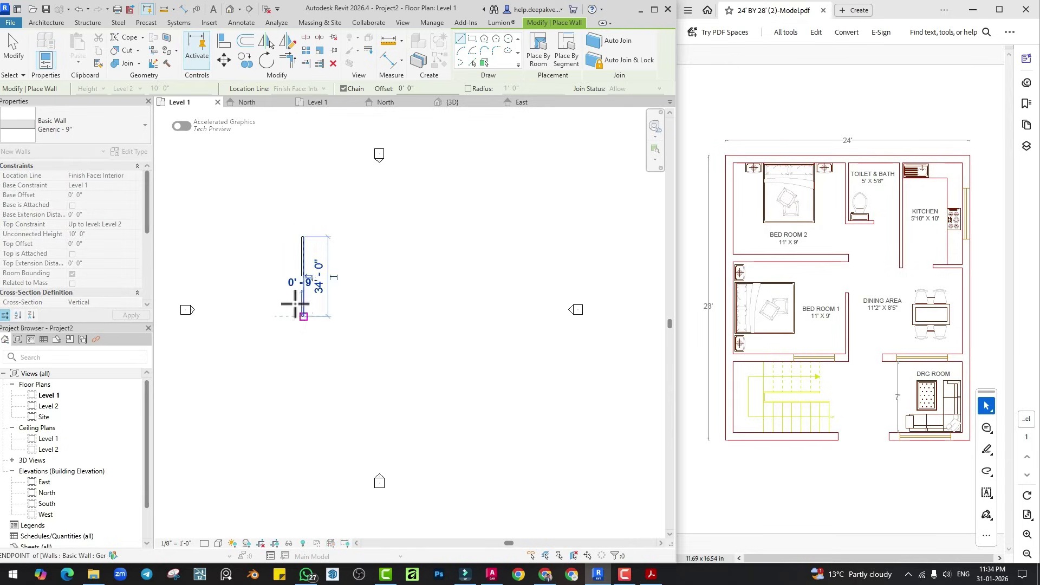
pyautogui.scroll(2, 293, 288)
pyautogui.press('Escape')
# Draw the horizontal top exterior wall about 28' long from the left wall's upper end.
pyautogui.click(313, 199)
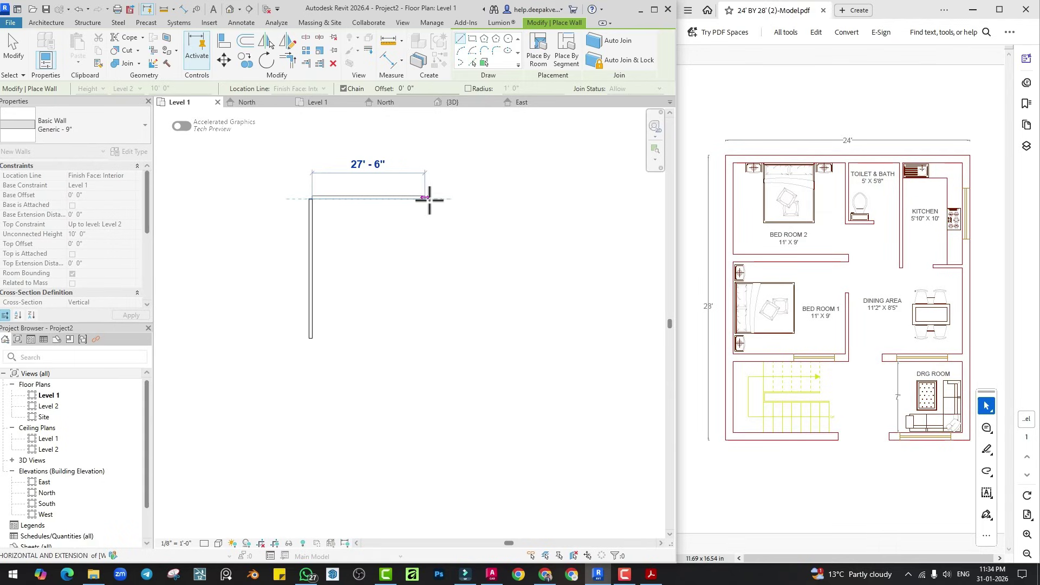
pyautogui.click(425, 199)
pyautogui.press('Escape')
pyautogui.scroll(2, 320, 229)
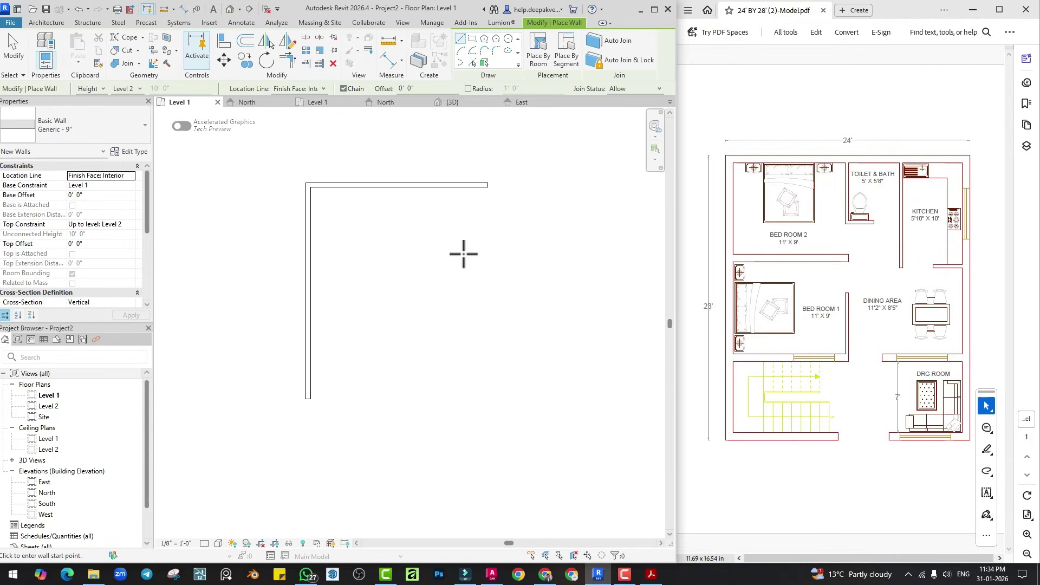
# Draw the right exterior wall about 33' down from the top wall's end and close the outline with a bottom wall.
pyautogui.click(489, 188)
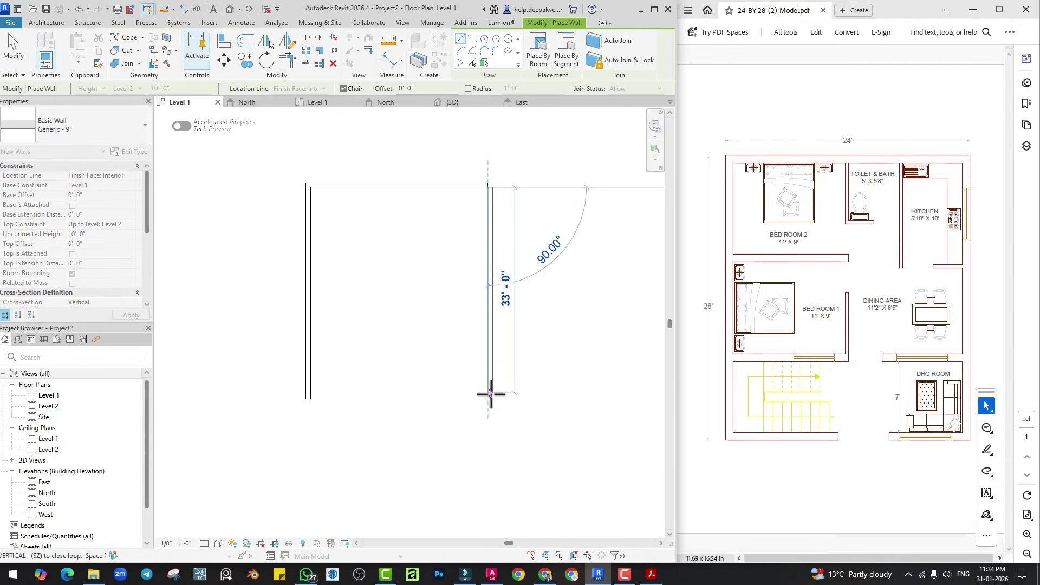
pyautogui.click(490, 395)
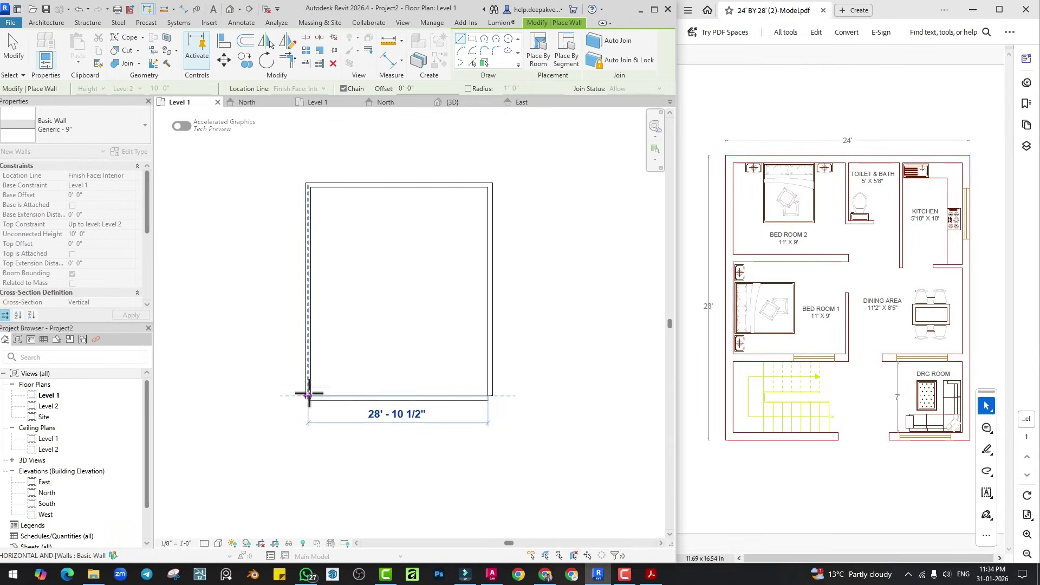
pyautogui.click(309, 396)
pyautogui.press('Escape')
pyautogui.press('Escape')
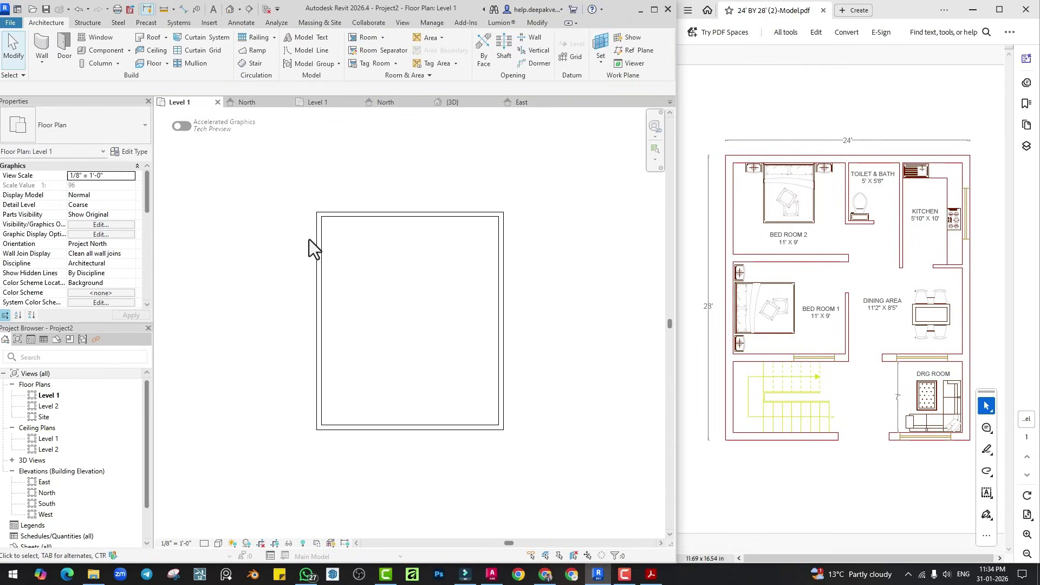
# Move the left wall's temporary-dimension witness lines to the side walls' outer faces and set the overall width to 24'.
pyautogui.click(278, 215)
pyautogui.scroll(3, 375, 287)
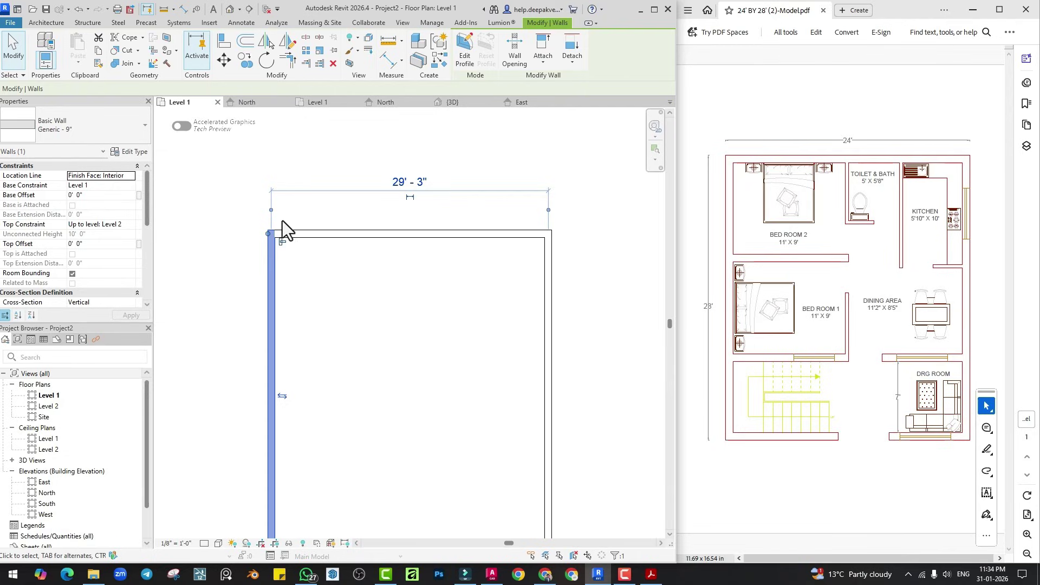
pyautogui.scroll(3, 274, 235)
pyautogui.scroll(-2, 398, 242)
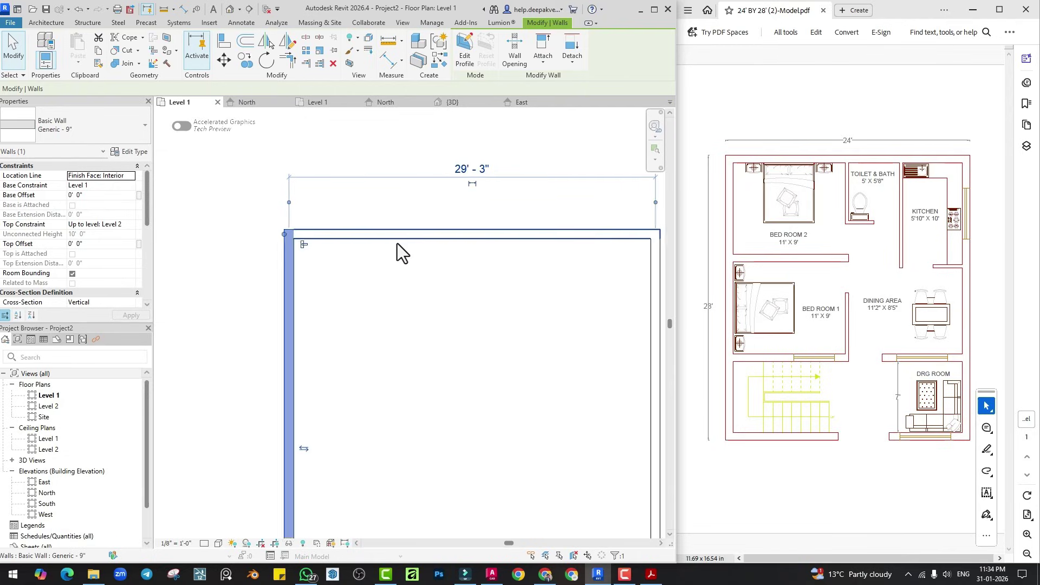
pyautogui.click(281, 207)
pyautogui.click(599, 206)
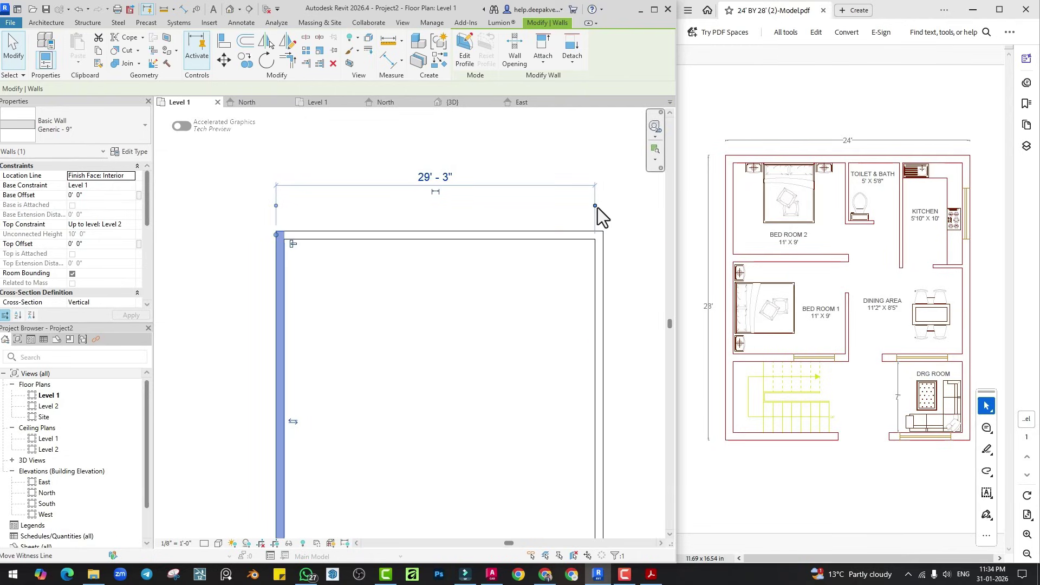
pyautogui.click(597, 207)
pyautogui.click(443, 176)
pyautogui.write("24'")
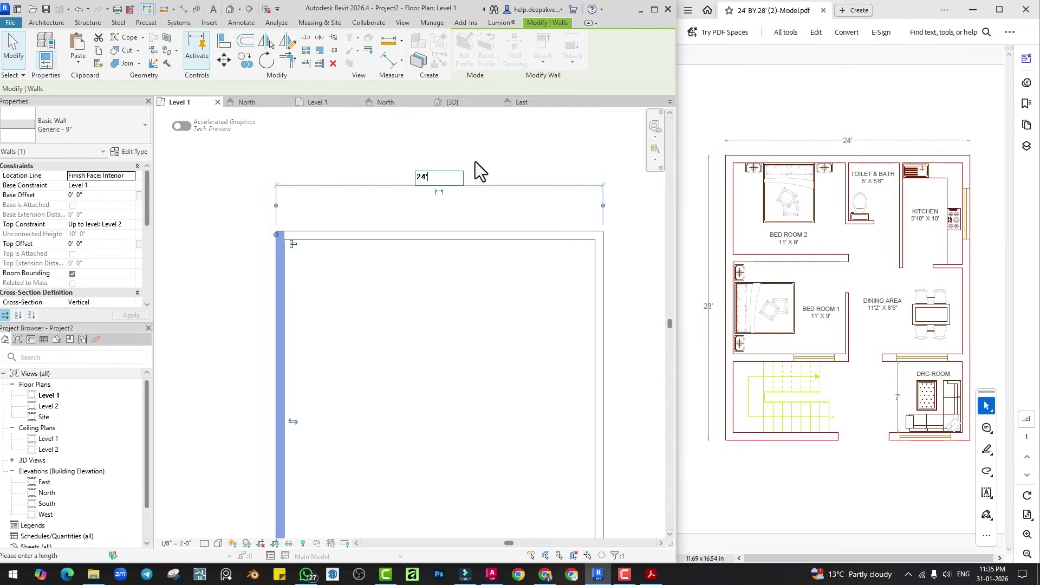
pyautogui.press('Return')
# Move the top wall's temporary-dimension witness lines to the top and bottom walls' outer faces and set the overall depth to 28'.
pyautogui.moveTo(505, 243); pyautogui.dragTo(429, 187, button='middle')
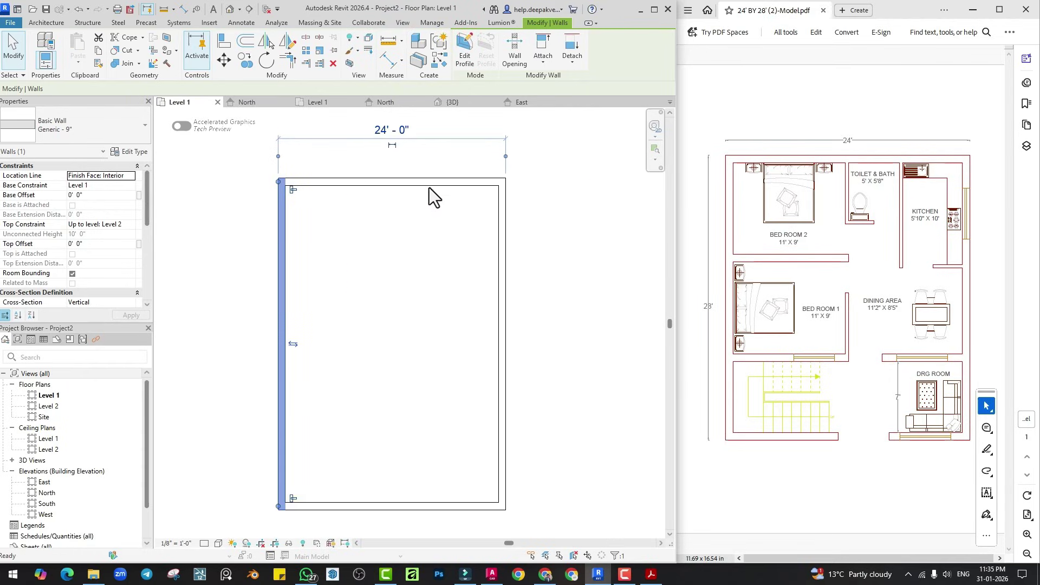
pyautogui.click(431, 182)
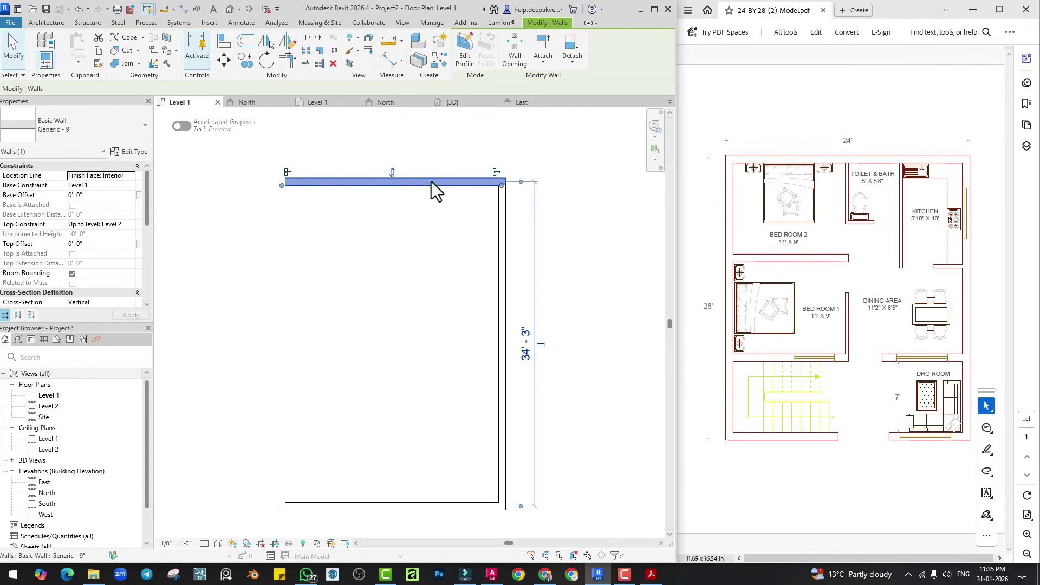
pyautogui.click(521, 190)
pyautogui.click(522, 503)
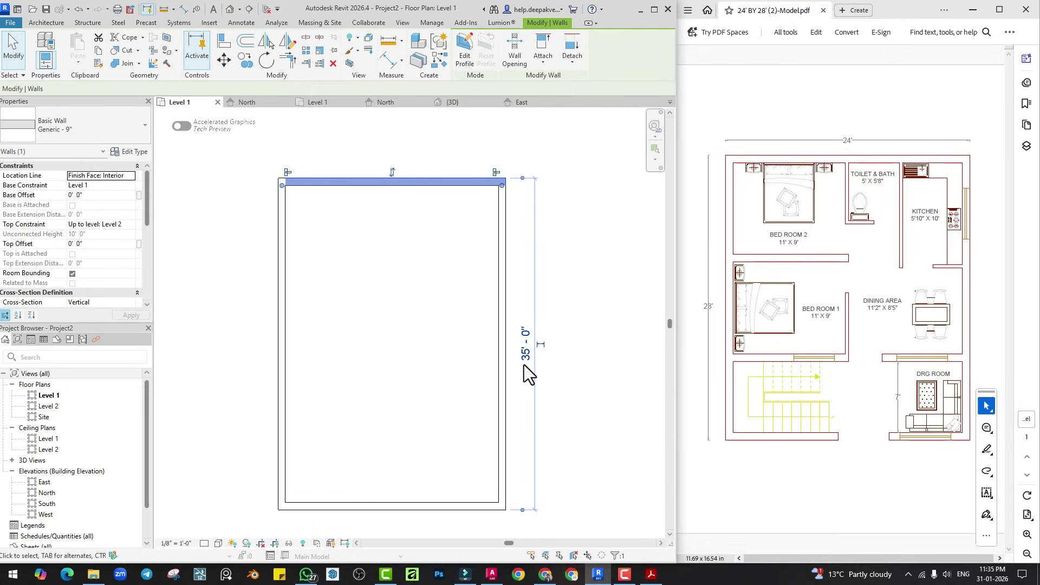
pyautogui.click(525, 342)
pyautogui.write("28'")
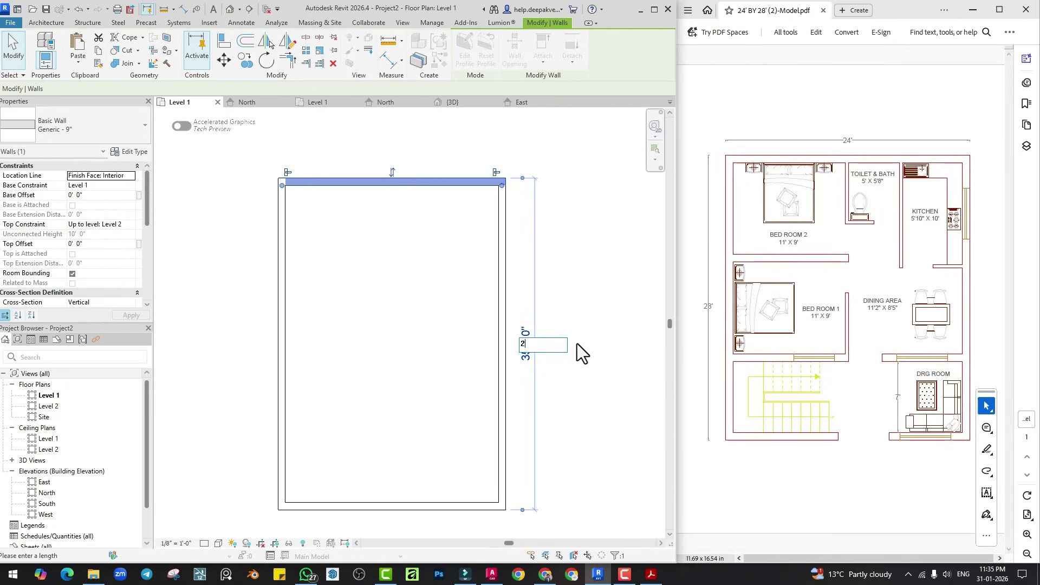
pyautogui.press('Return')
pyautogui.scroll(-1, 483, 324)
pyautogui.click(405, 341)
# Start the Wall command with the Generic - 4" type and set its location line to Wall Centerline.
pyautogui.scroll(1, 409, 415)
pyautogui.moveTo(436, 419); pyautogui.dragTo(399, 343, button='middle')
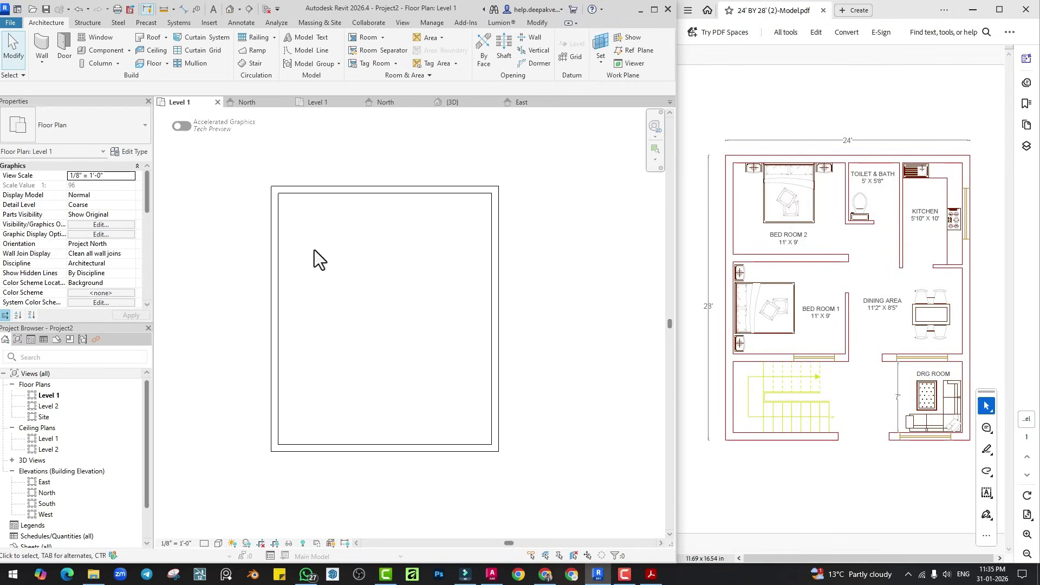
pyautogui.moveTo(314, 249); pyautogui.dragTo(359, 290, button='middle')
pyautogui.scroll(1, 341, 283)
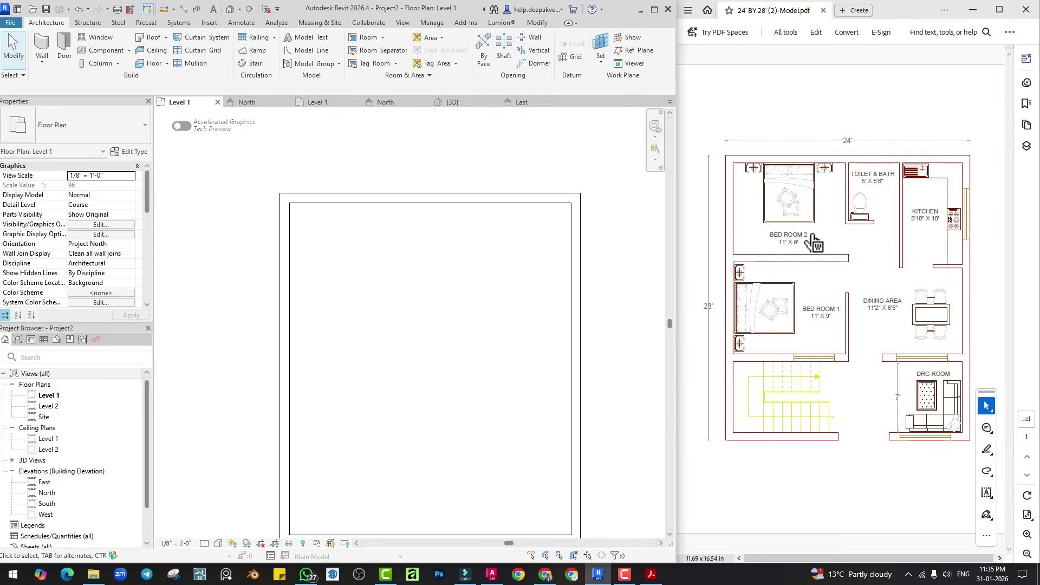
pyautogui.click(47, 41)
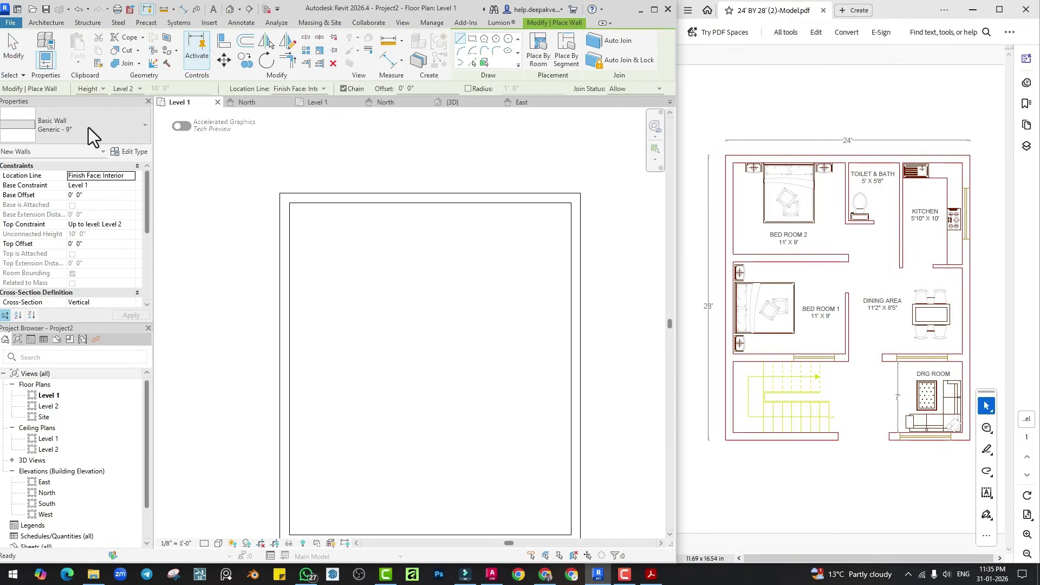
pyautogui.click(90, 130)
pyautogui.scroll(2, 102, 252)
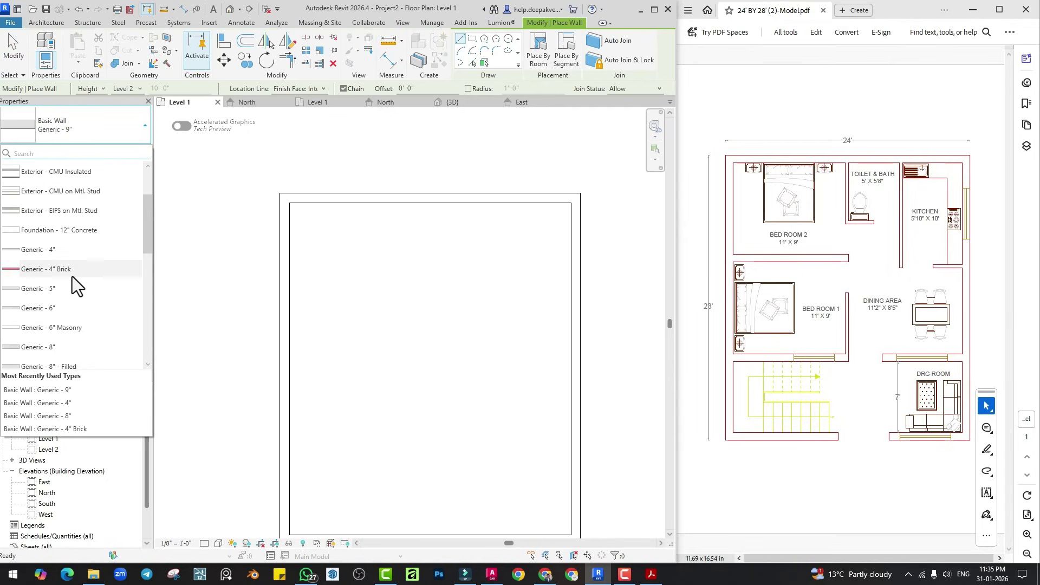
pyautogui.click(58, 249)
pyautogui.scroll(1, 329, 230)
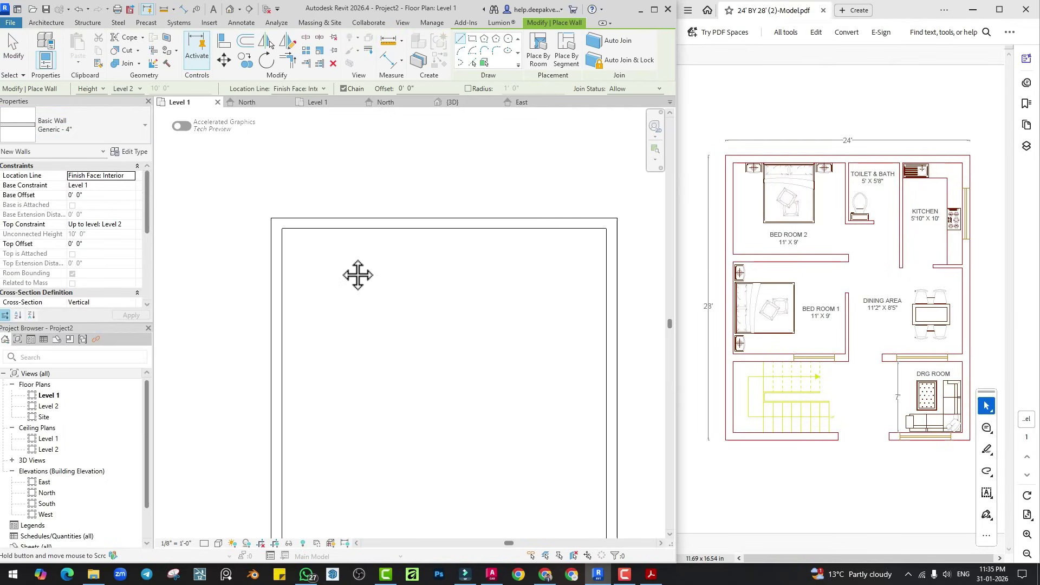
pyautogui.scroll(1, 328, 243)
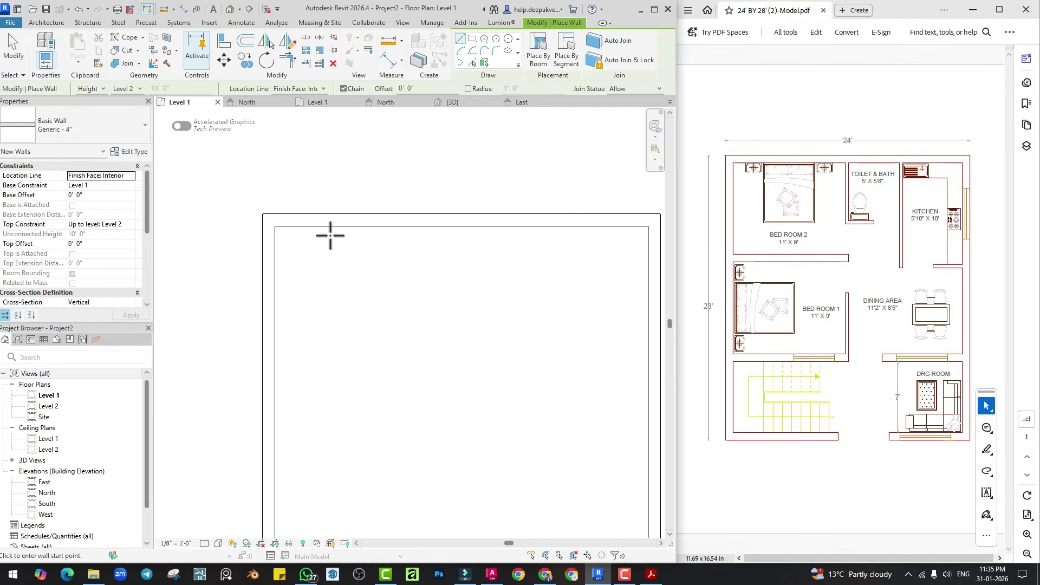
pyautogui.click(316, 89)
pyautogui.click(301, 100)
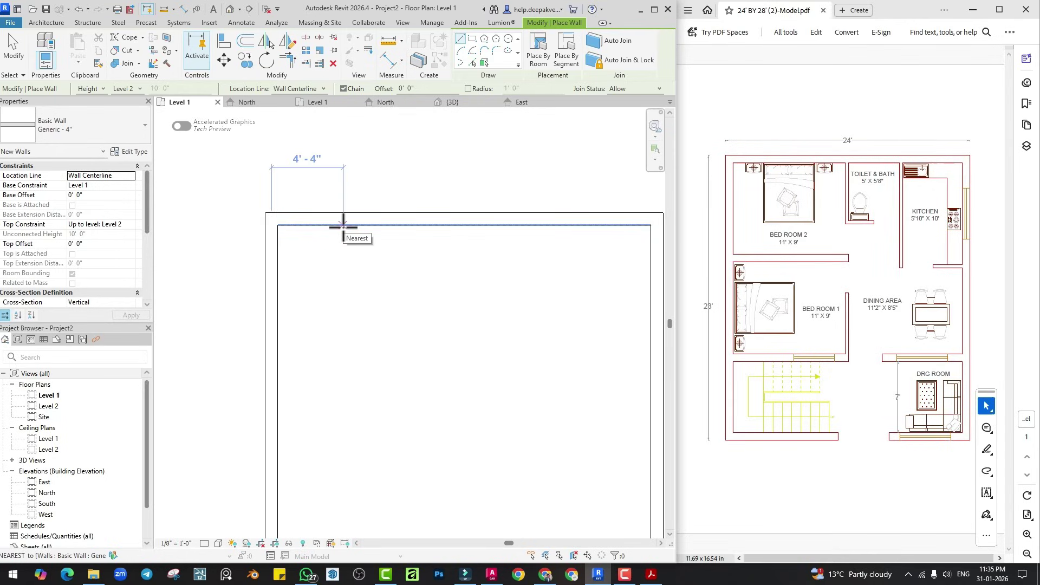
# Draw a vertical 4" wall about 9' 4" long, 11' from the left wall, and close Bed Room 2 with a horizontal wall to the left wall.
pyautogui.write("11'")
pyautogui.press('Return')
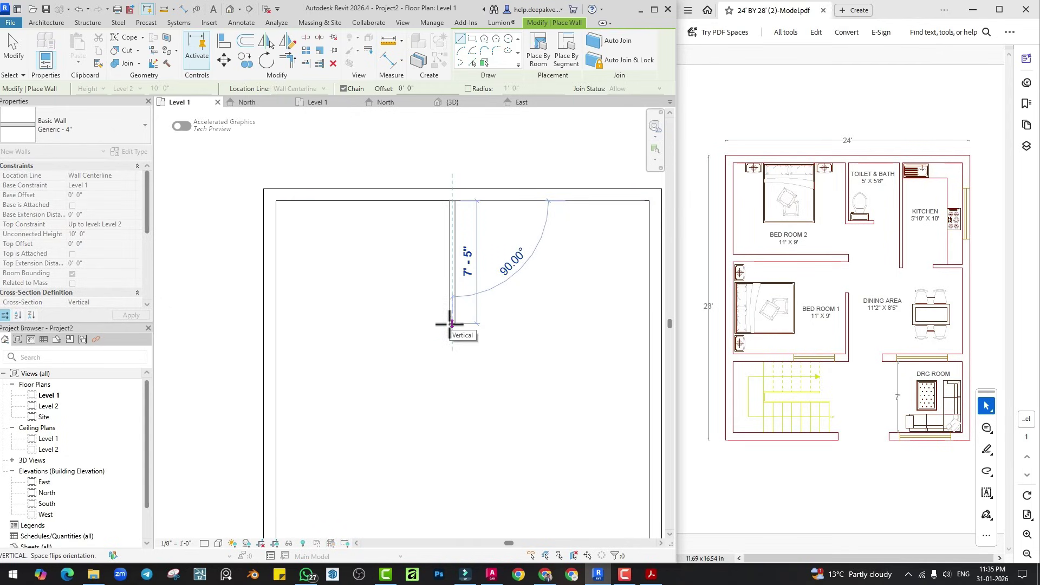
pyautogui.click(452, 325)
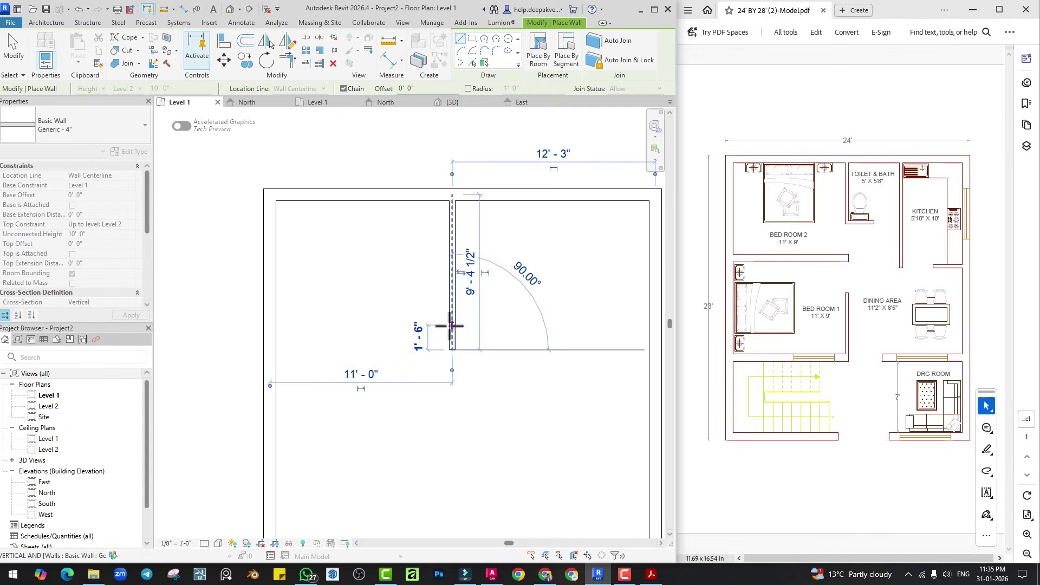
pyautogui.click(275, 350)
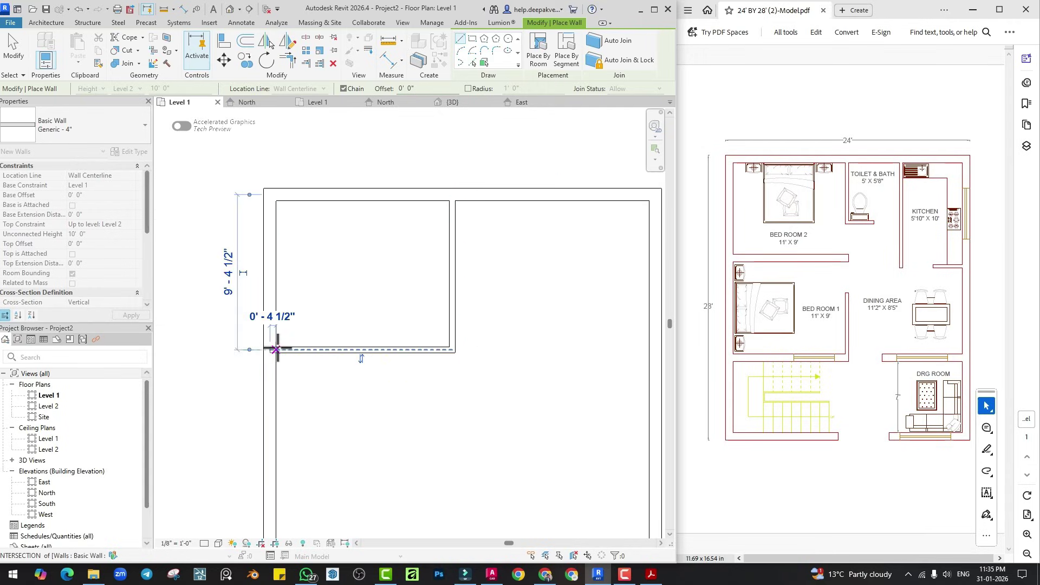
pyautogui.press('Escape')
pyautogui.moveTo(361, 271); pyautogui.dragTo(367, 285, button='middle')
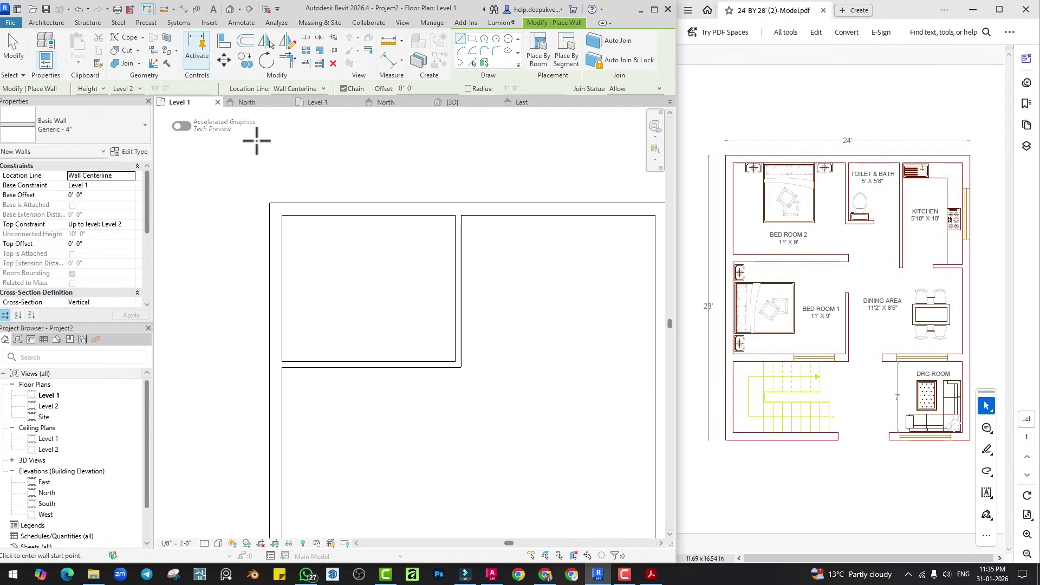
# Add linear dimensions for the inside width and depth of Bed Room 2.
pyautogui.click(241, 22)
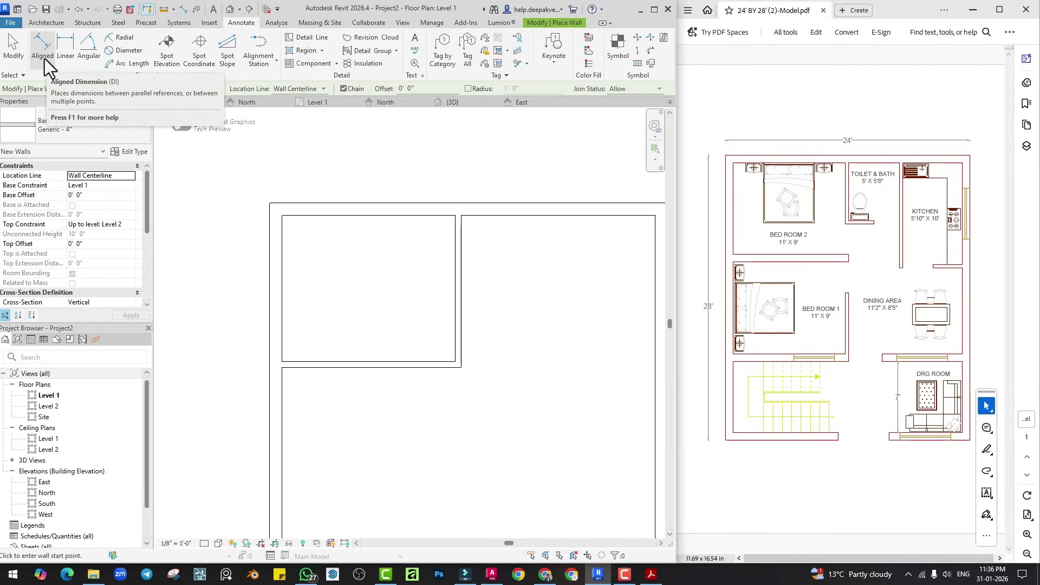
pyautogui.click(64, 55)
pyautogui.click(285, 217)
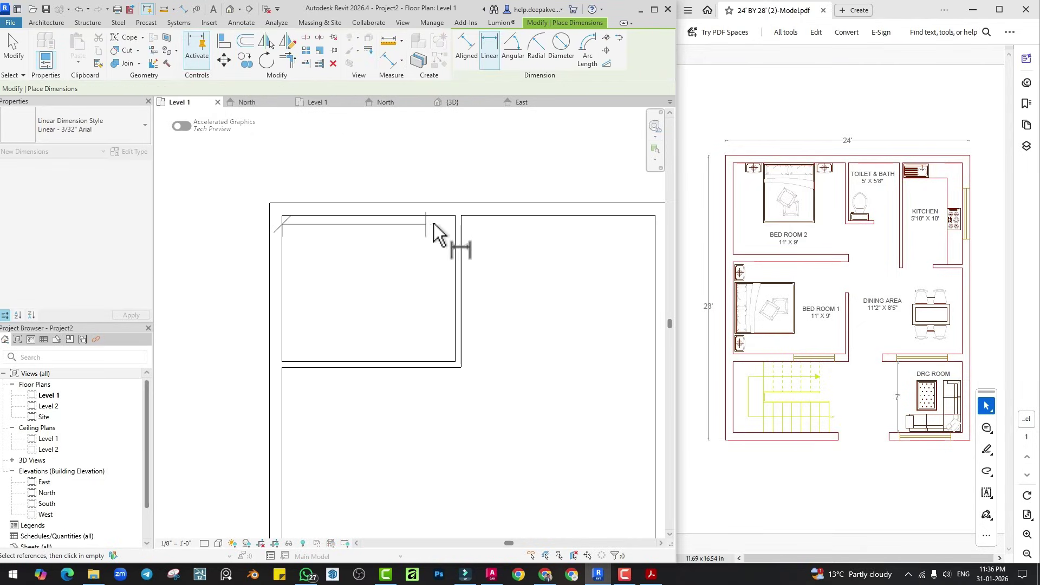
pyautogui.click(454, 216)
pyautogui.click(438, 247)
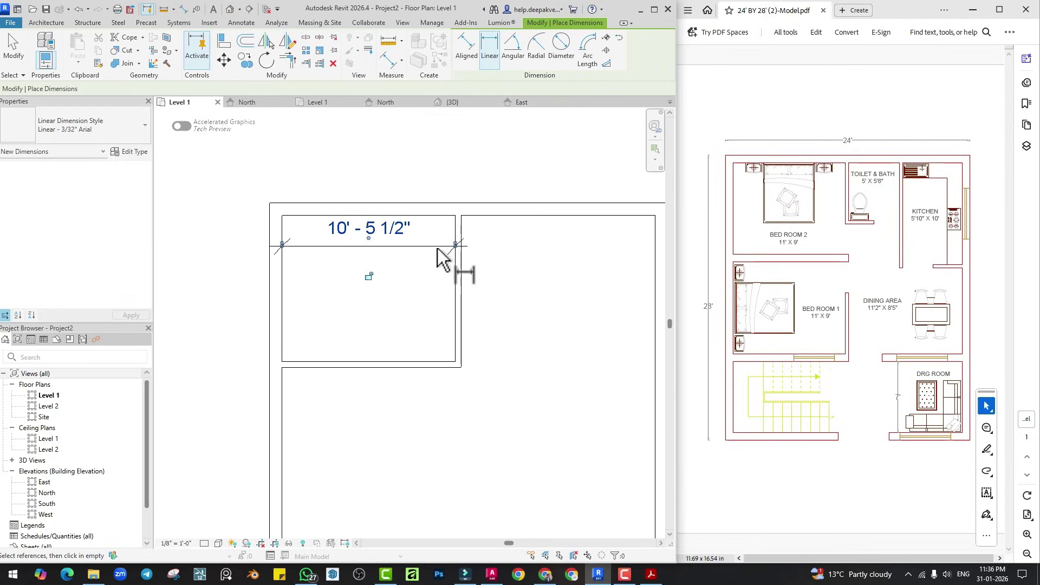
pyautogui.click(454, 360)
pyautogui.click(438, 353)
pyautogui.moveTo(404, 322); pyautogui.dragTo(419, 341, button='middle')
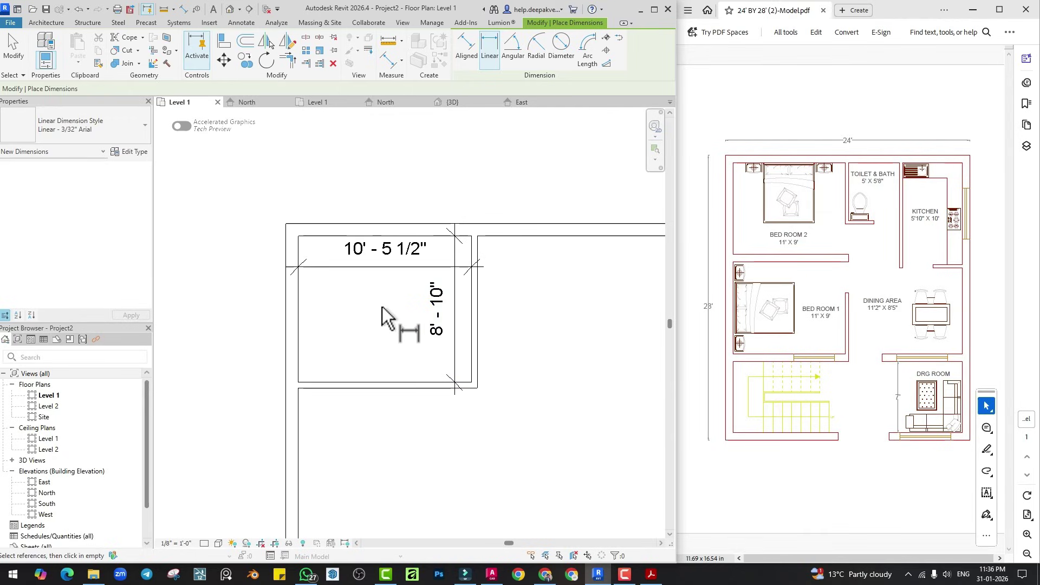
pyautogui.press('Escape')
pyautogui.press('Escape')
# Move the vertical partition's temporary-dimension witness lines to the inner wall faces and set the room's clear width to 11'.
pyautogui.click(477, 251)
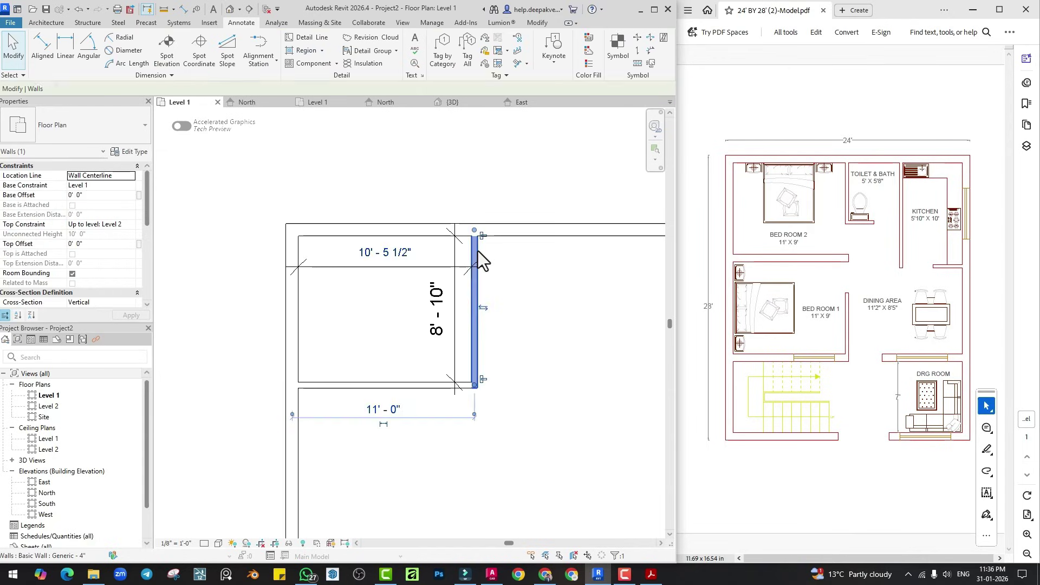
pyautogui.scroll(2, 374, 428)
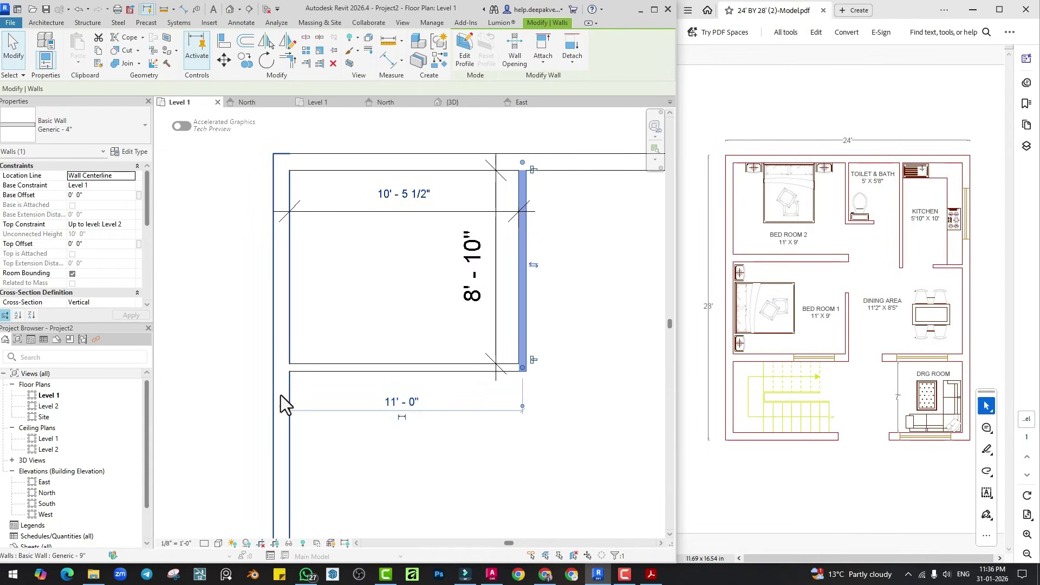
pyautogui.click(521, 406)
pyautogui.click(282, 407)
pyautogui.click(272, 408)
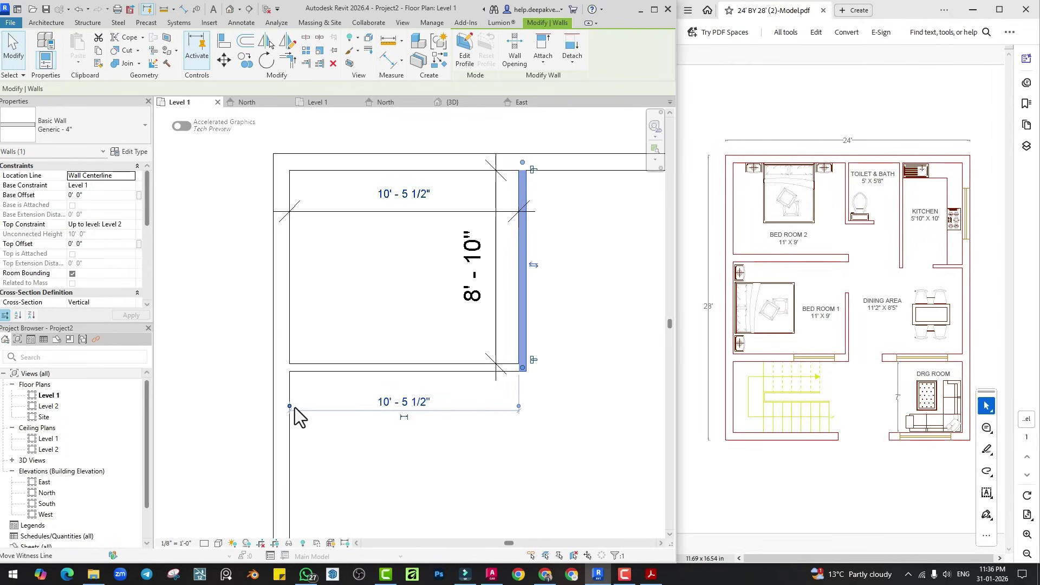
pyautogui.click(384, 400)
pyautogui.write('11')
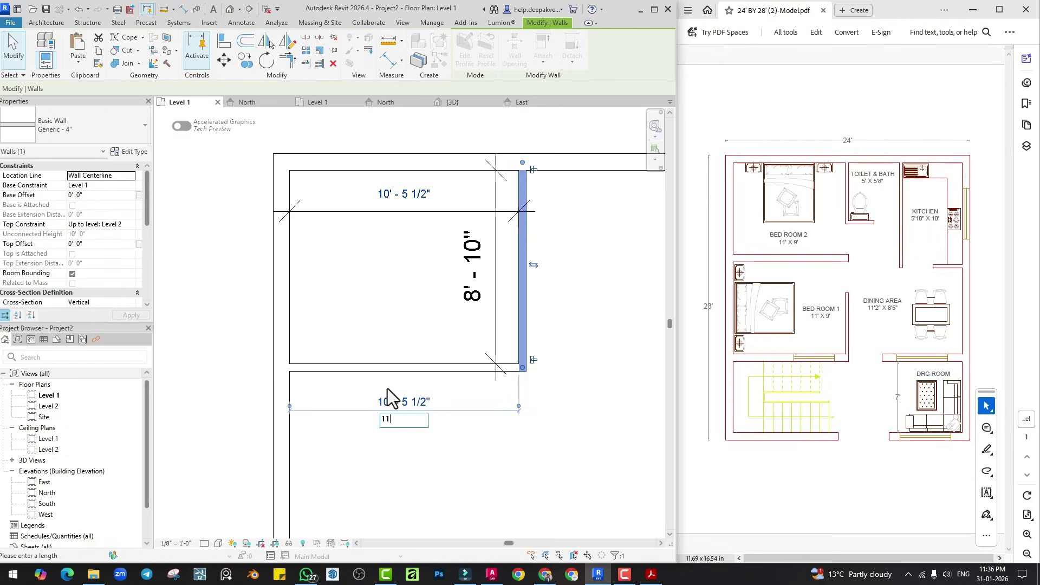
pyautogui.press('Return')
pyautogui.press('Escape')
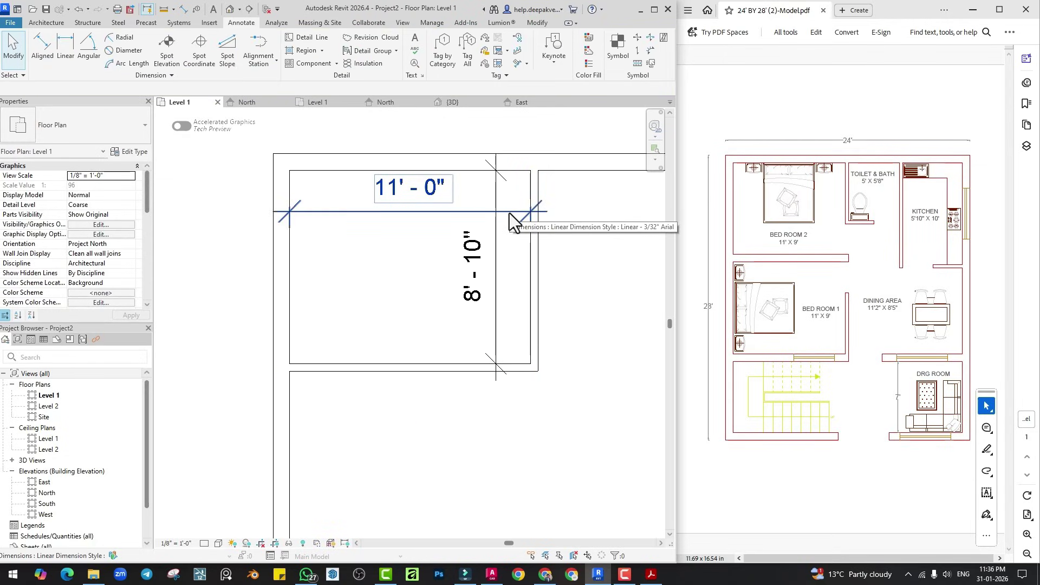
# Move the horizontal partition's temporary-dimension witness lines to the inner wall faces and set the room's clear depth to 9'.
pyautogui.click(465, 365)
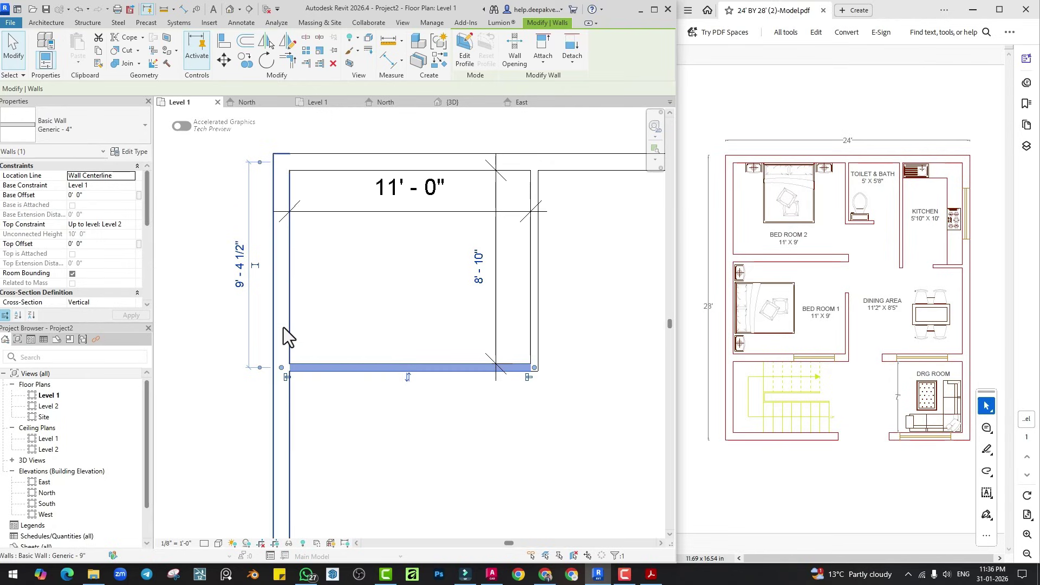
pyautogui.click(259, 368)
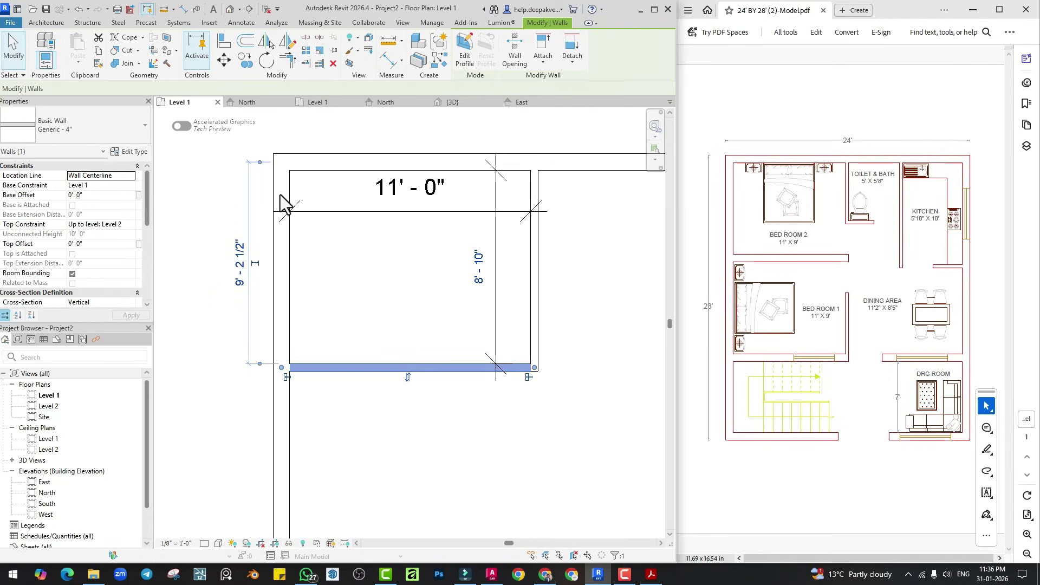
pyautogui.click(262, 162)
pyautogui.click(242, 266)
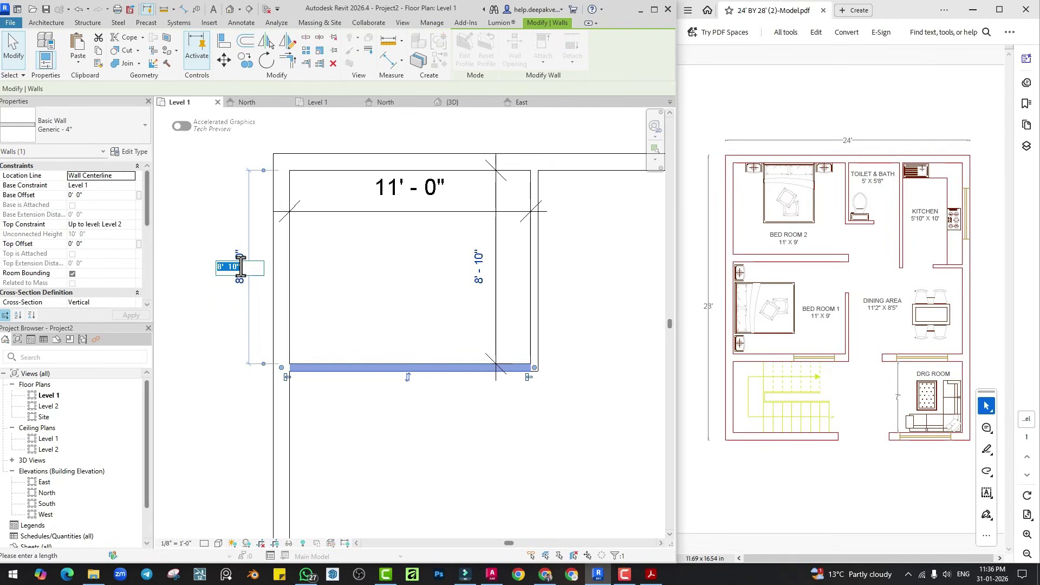
pyautogui.write("9'")
pyautogui.press('Return')
pyautogui.click(423, 298)
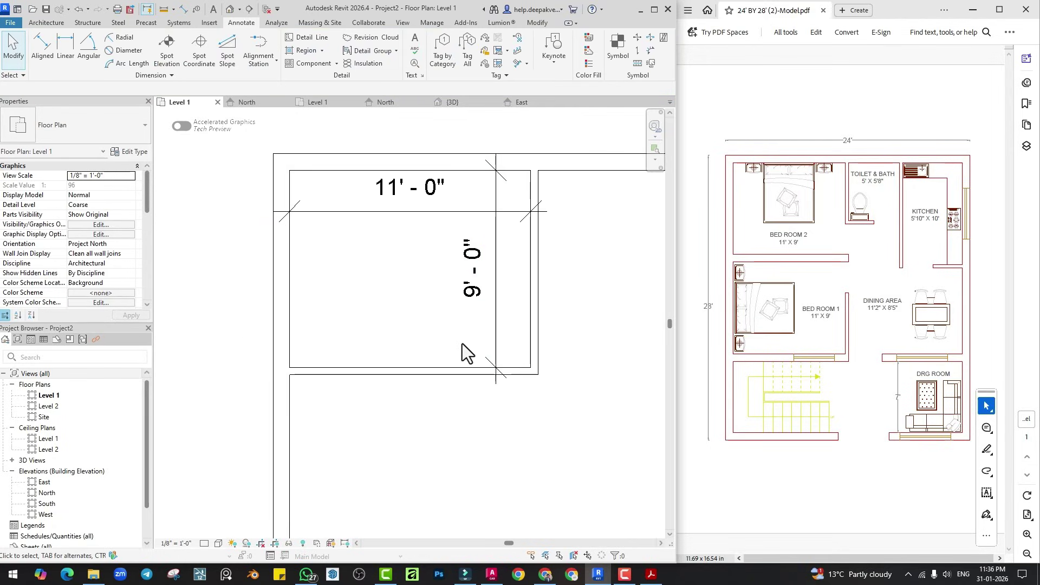
# Delete the two Bed Room 2 partition walls together with their dimensions.
pyautogui.scroll(-1, 398, 291)
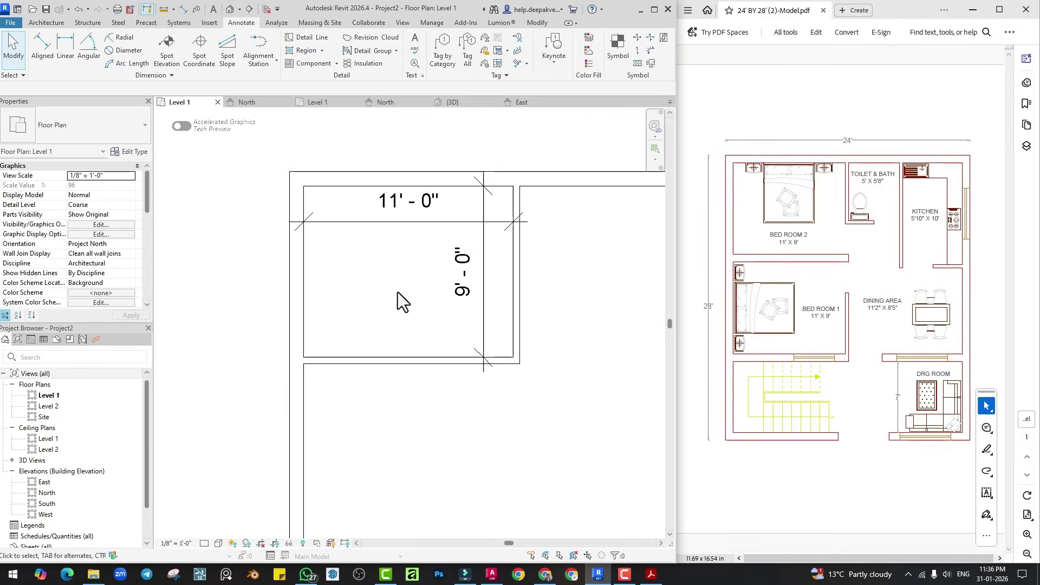
pyautogui.moveTo(397, 291); pyautogui.dragTo(336, 291, button='middle')
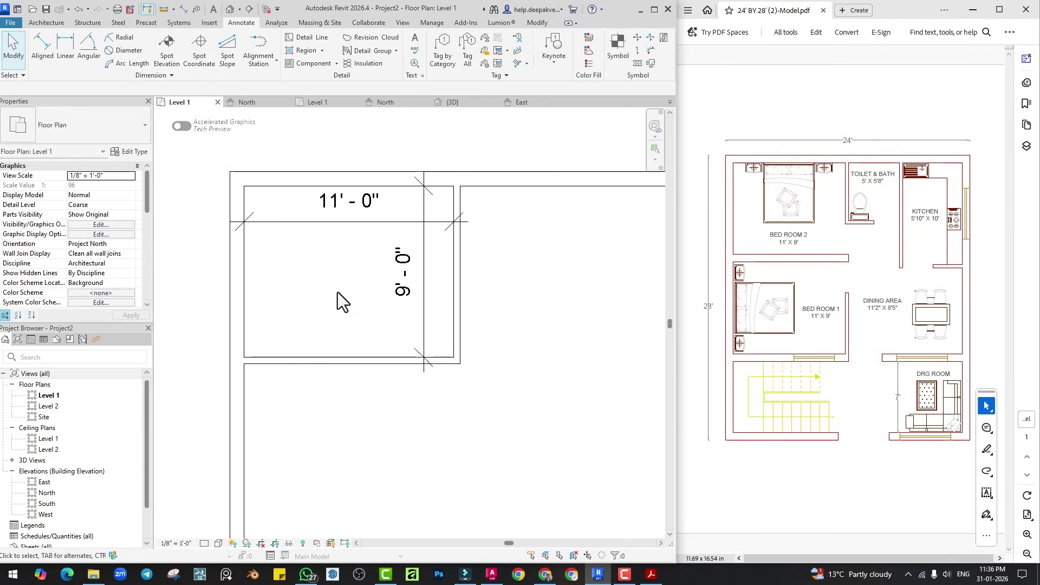
pyautogui.moveTo(496, 208); pyautogui.dragTo(376, 428)
pyautogui.press('Delete')
# Draw a vertical 4" wall about 5' long down from the top wall, 11' from the left wall, with the location line Finish Face: Interior.
pyautogui.moveTo(294, 327); pyautogui.dragTo(296, 245, button='middle')
pyautogui.click(56, 23)
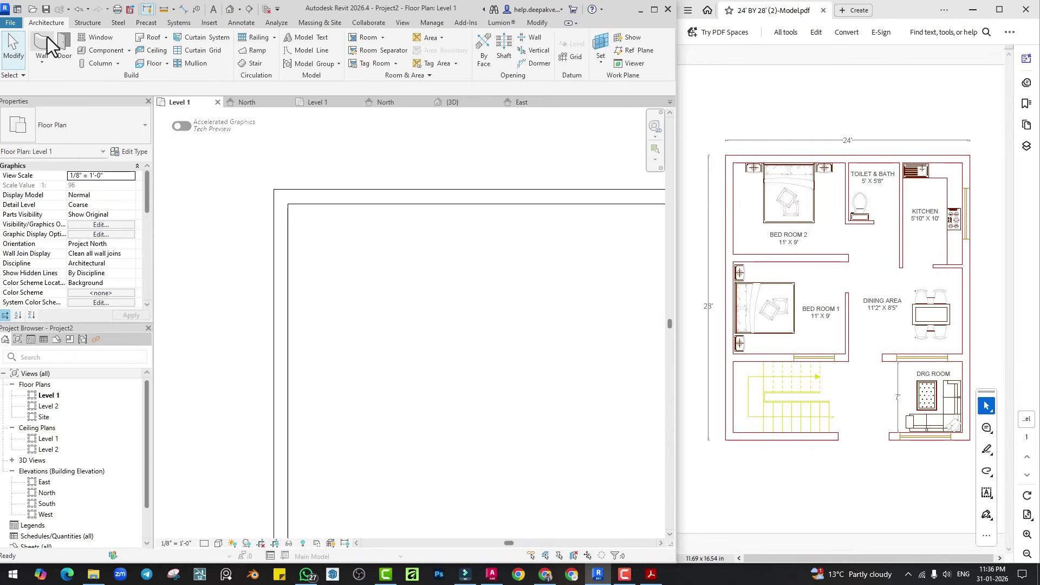
pyautogui.click(47, 36)
pyautogui.click(293, 88)
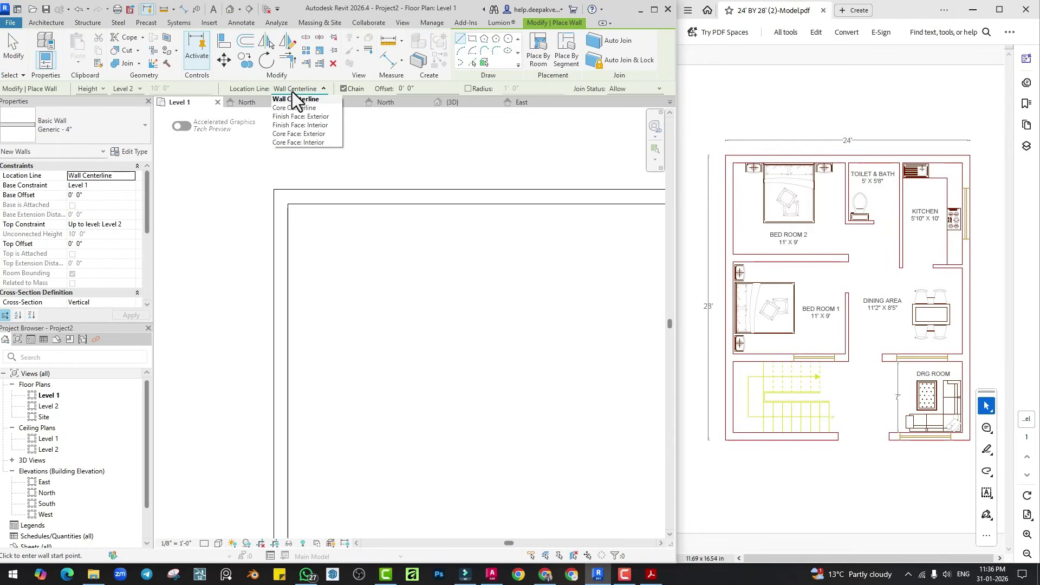
pyautogui.click(318, 125)
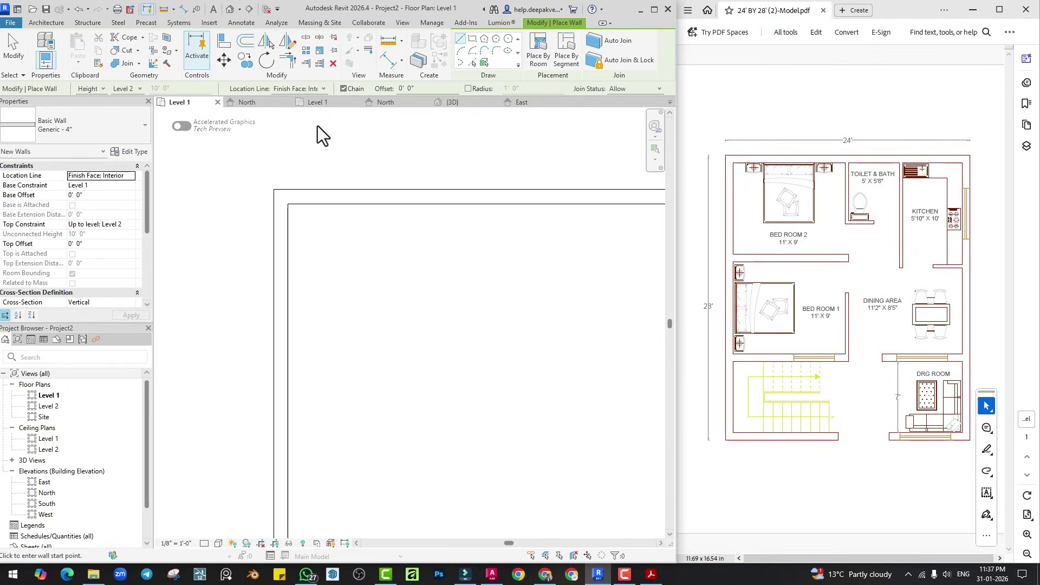
pyautogui.scroll(2, 357, 223)
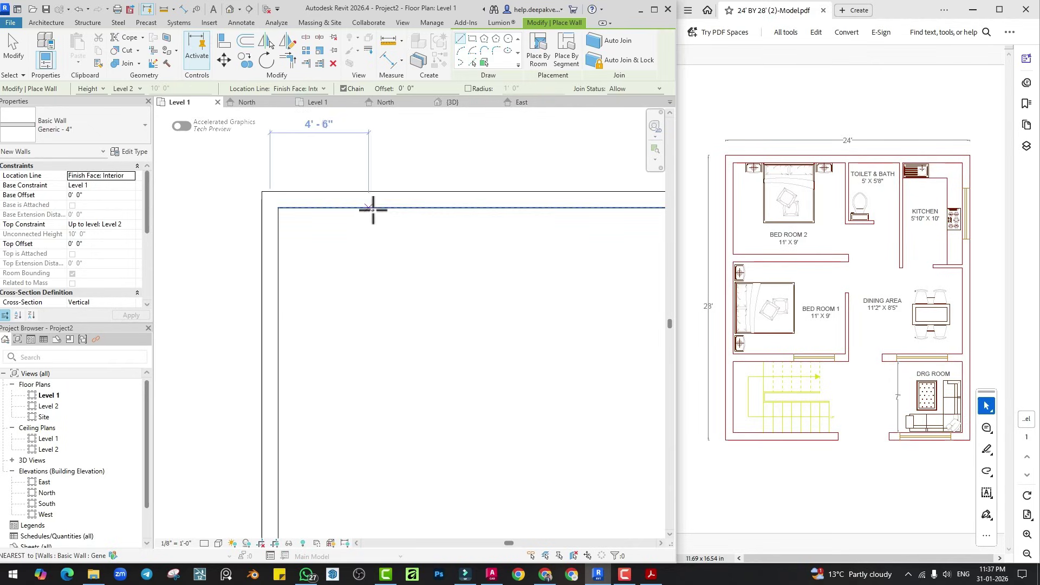
pyautogui.write('11')
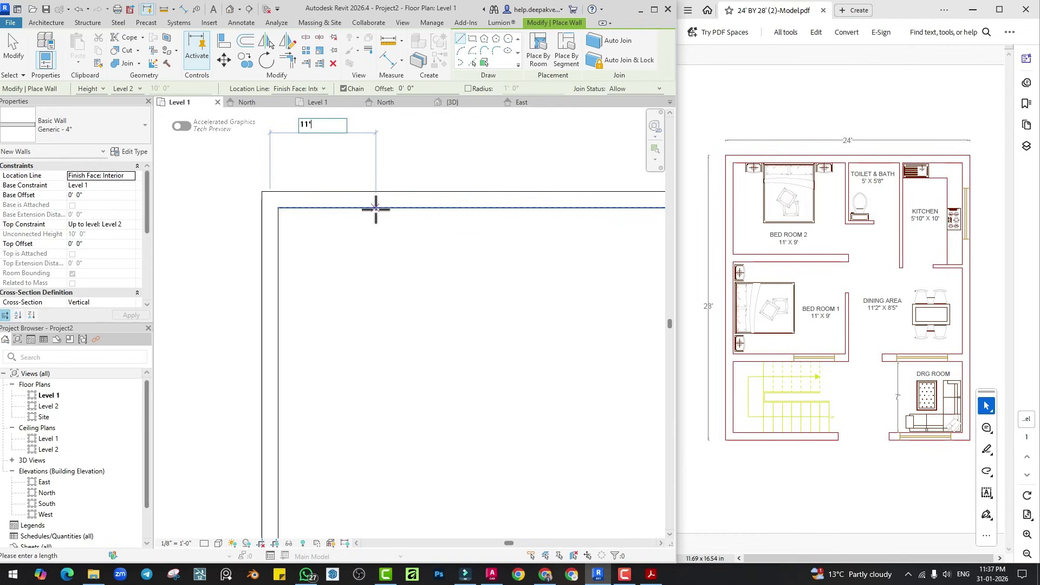
pyautogui.write("'")
pyautogui.press('Return')
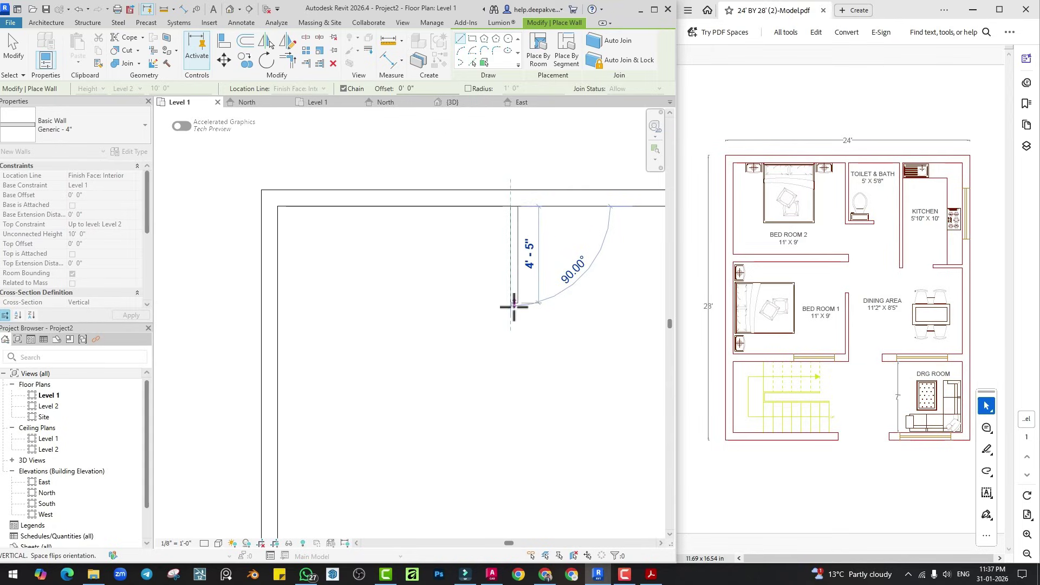
pyautogui.click(513, 307)
pyautogui.press('Escape')
pyautogui.press('Escape')
# Move the new partition's temporary-dimension witness lines to its left face and the left exterior wall's inner face.
pyautogui.click(514, 287)
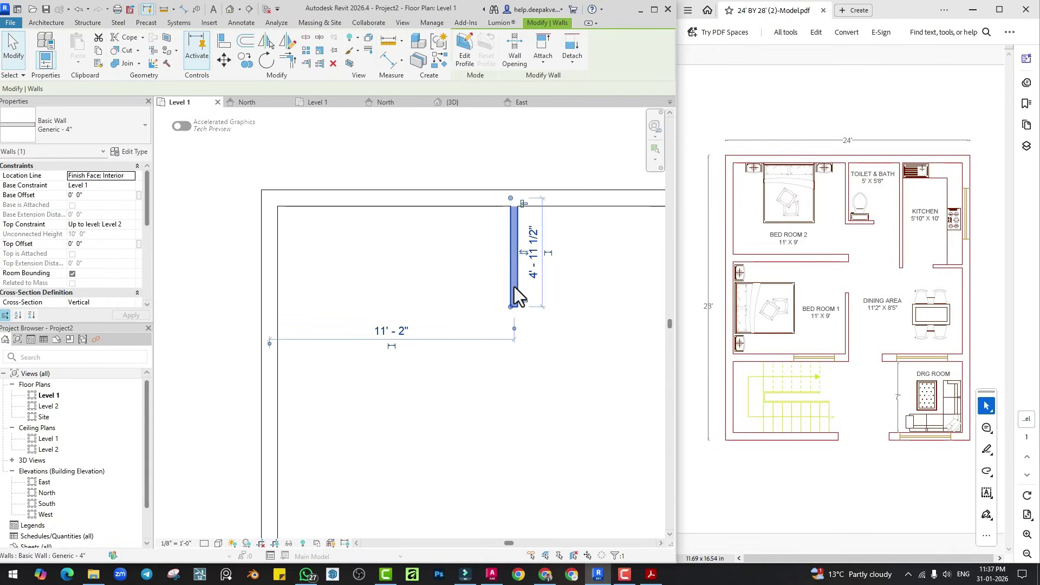
pyautogui.click(513, 328)
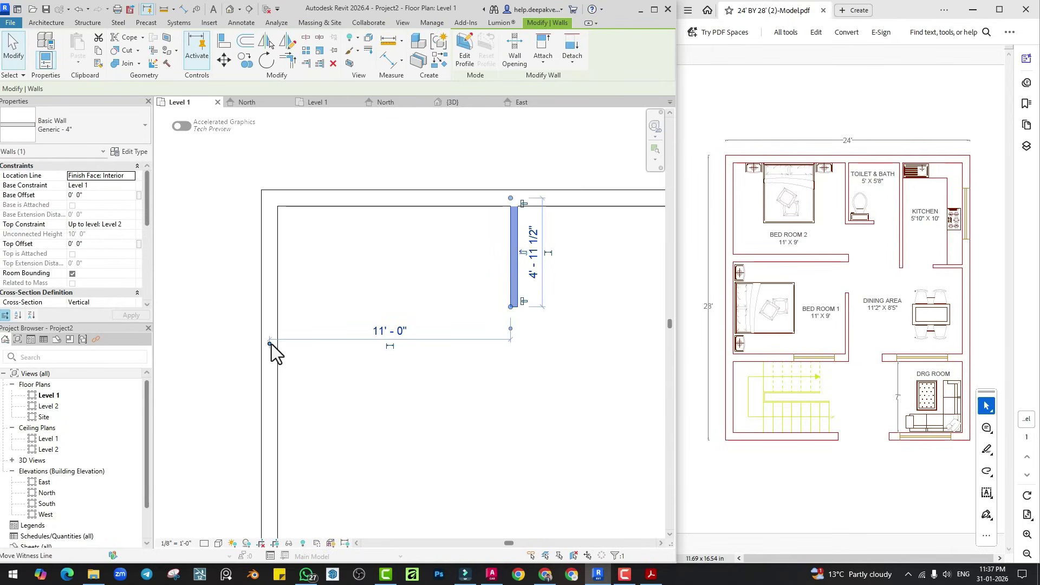
pyautogui.click(270, 343)
pyautogui.click(260, 345)
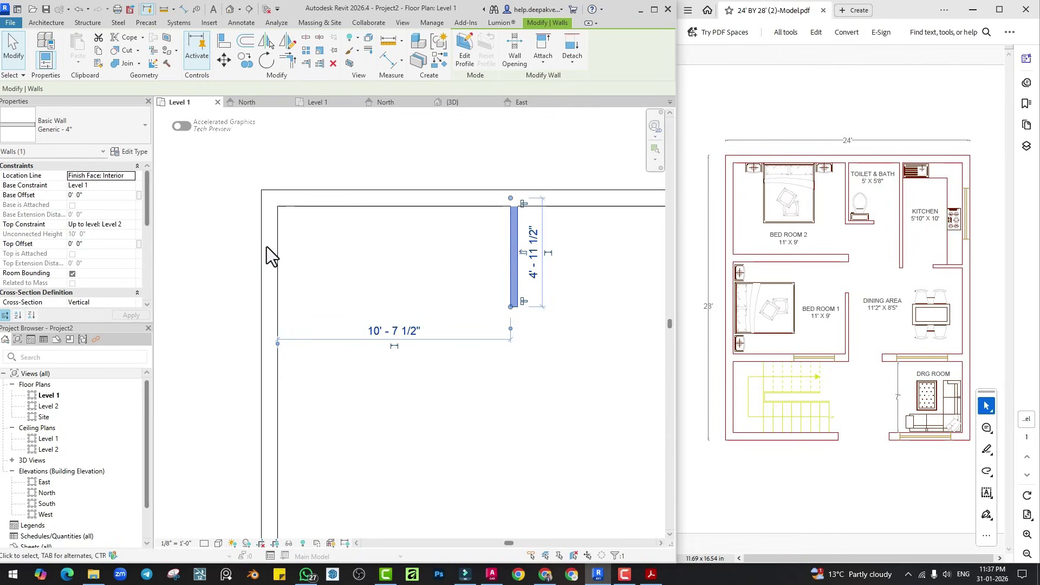
# Shift the left witness line of the short partition's temporary dimension, and delete that 4" partition below the top wall.
pyautogui.click(276, 343)
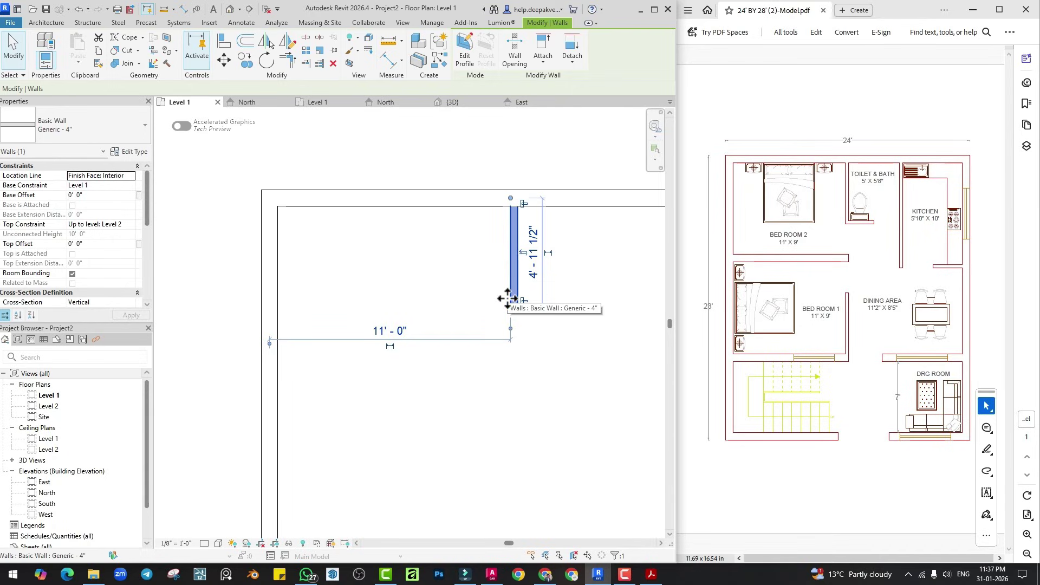
pyautogui.click(583, 274)
pyautogui.moveTo(583, 274); pyautogui.dragTo(482, 350)
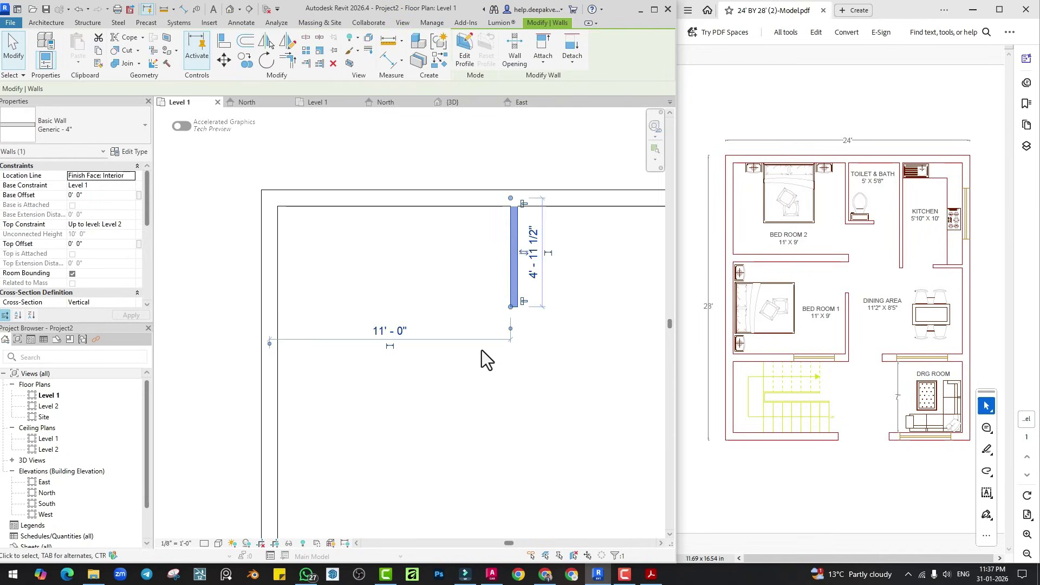
pyautogui.press('Delete')
pyautogui.moveTo(367, 297); pyautogui.dragTo(347, 300, button='middle')
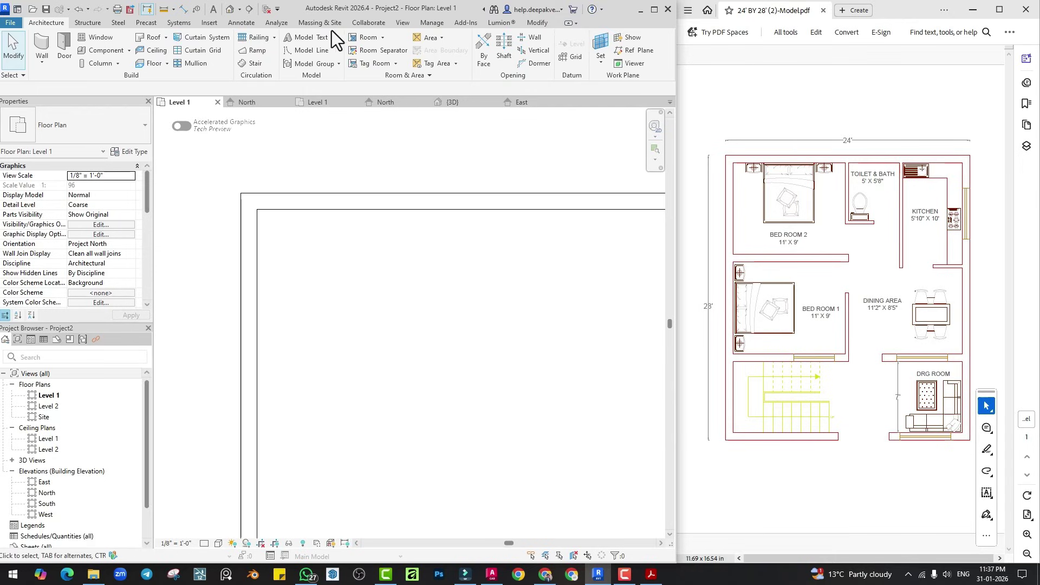
# Set temporary dimensions to measure walls from Faces instead of centerlines.
pyautogui.click(431, 23)
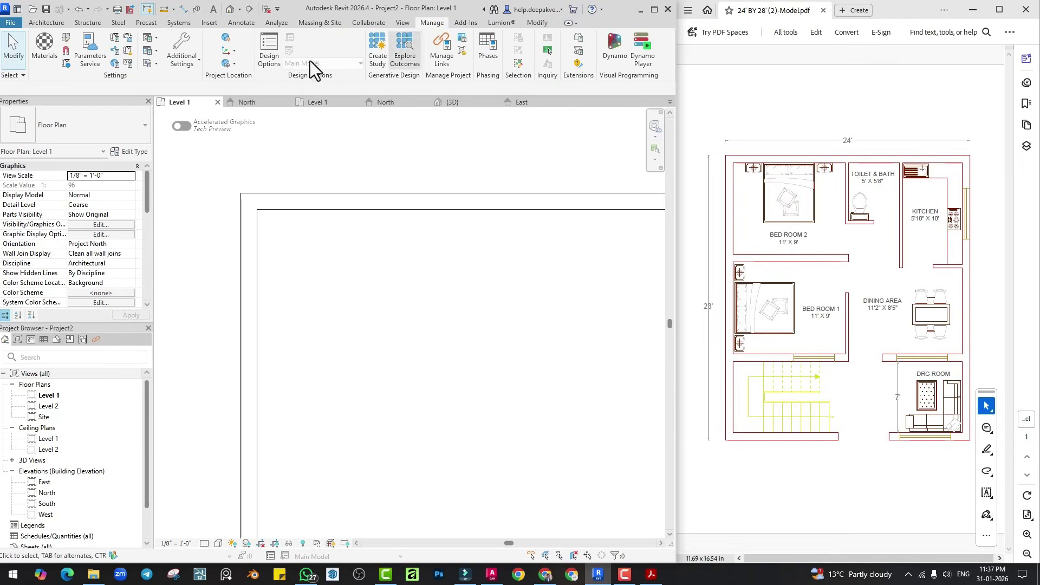
pyautogui.click(180, 58)
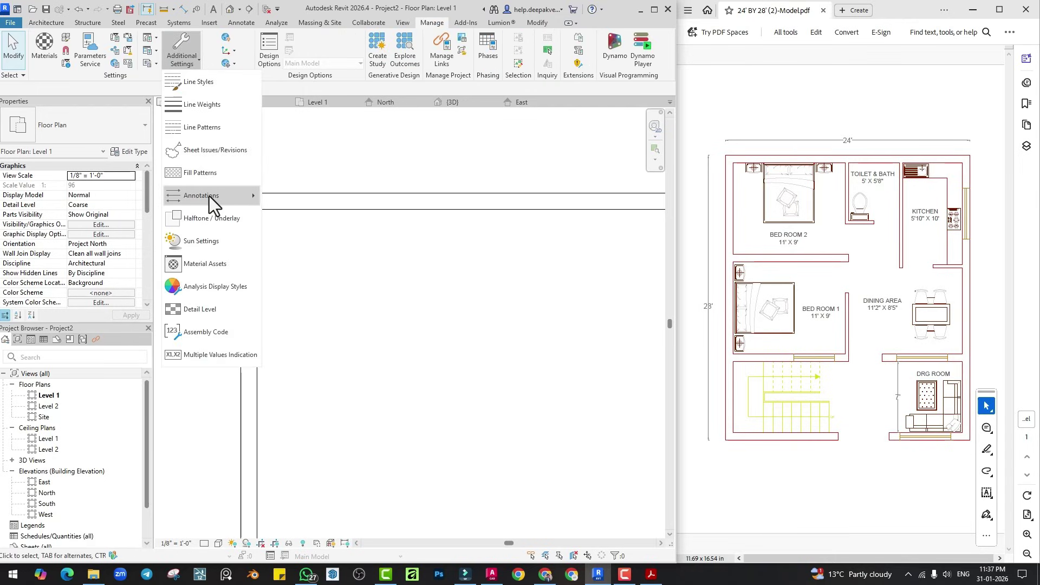
pyautogui.moveTo(209, 196)
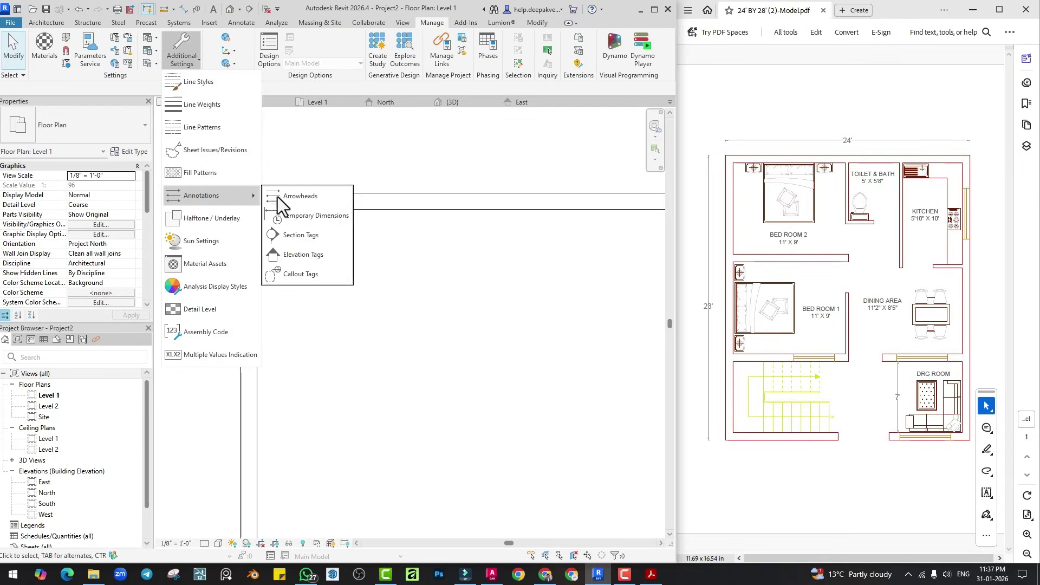
pyautogui.click(313, 215)
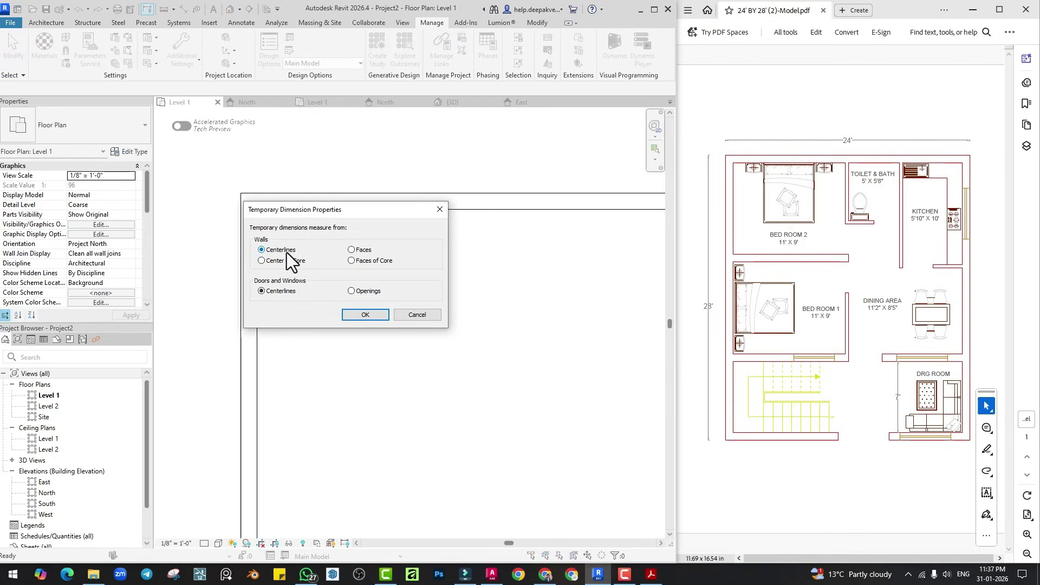
pyautogui.click(356, 252)
pyautogui.click(364, 316)
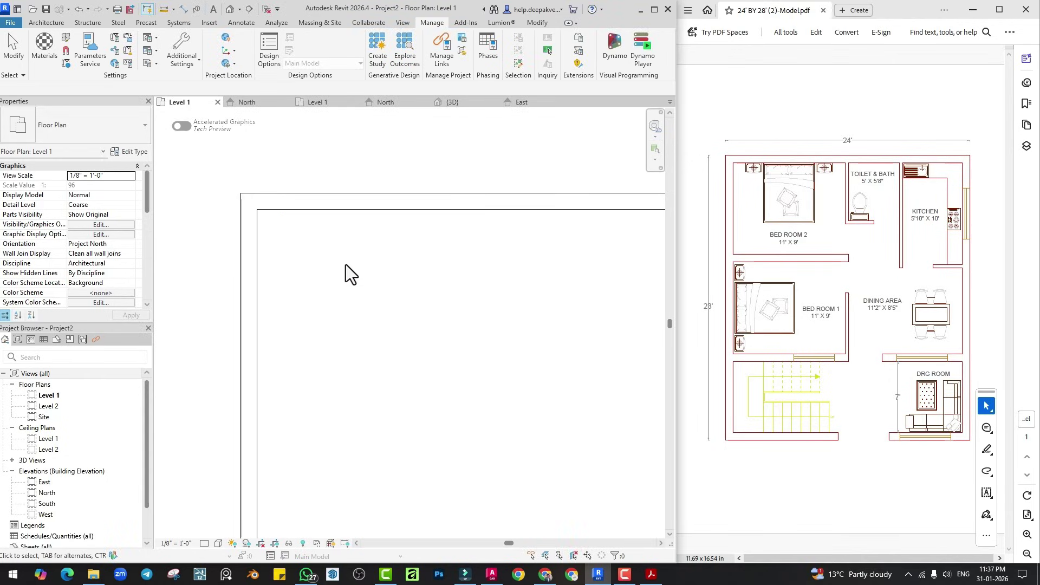
# Draw a vertical 4" wall 9' down from the top wall's inner face, starting 11' from the left wall's inner face.
pyautogui.click(46, 23)
pyautogui.click(46, 45)
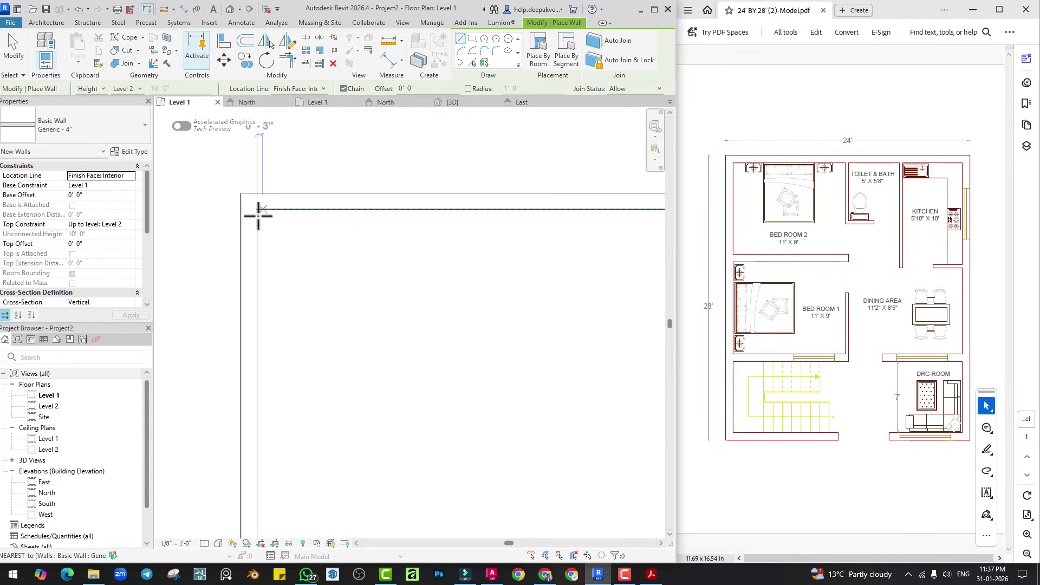
pyautogui.scroll(-1, 318, 214)
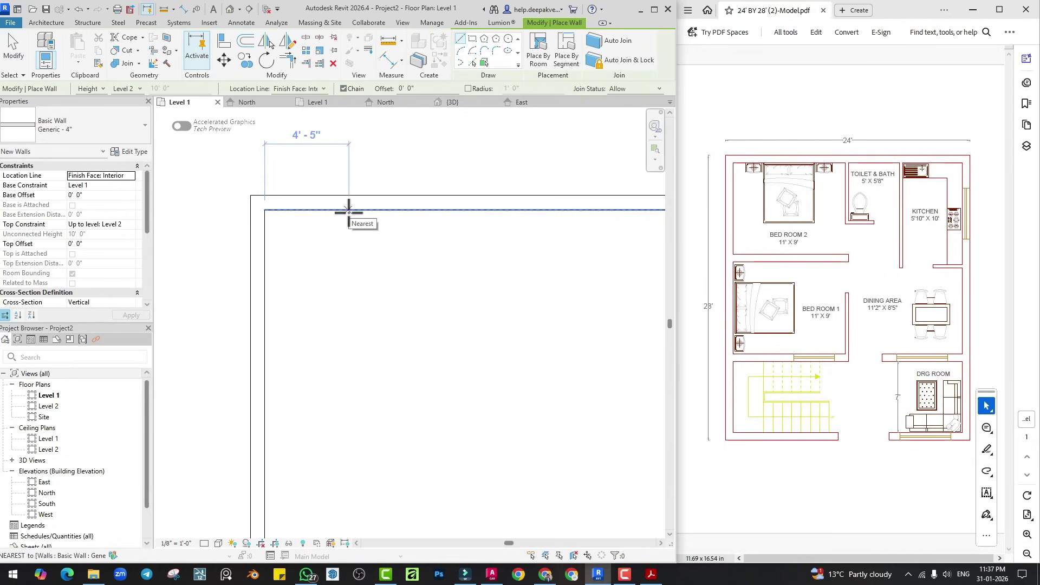
pyautogui.write('11')
pyautogui.press('Return')
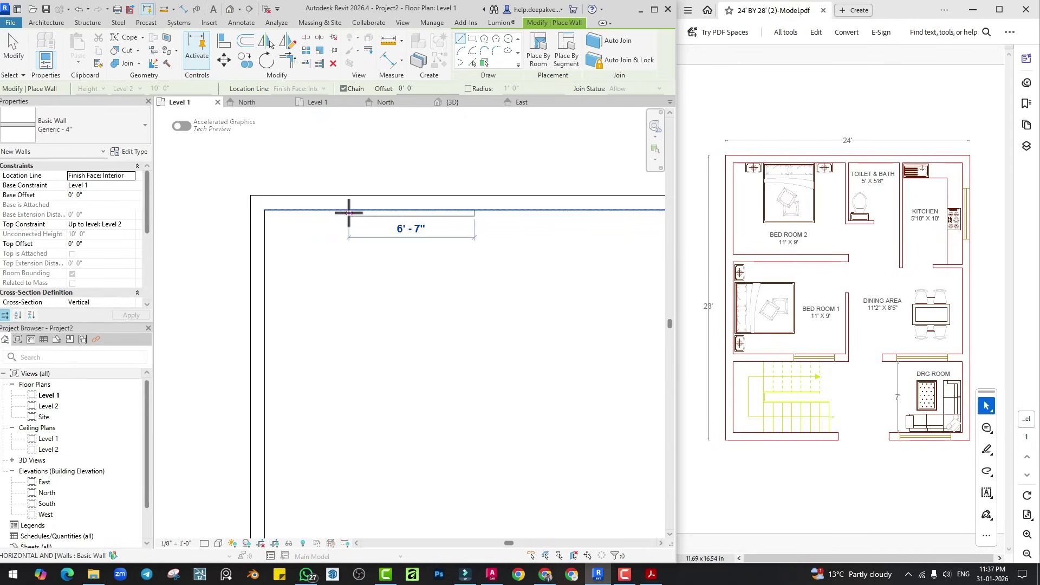
pyautogui.write('9')
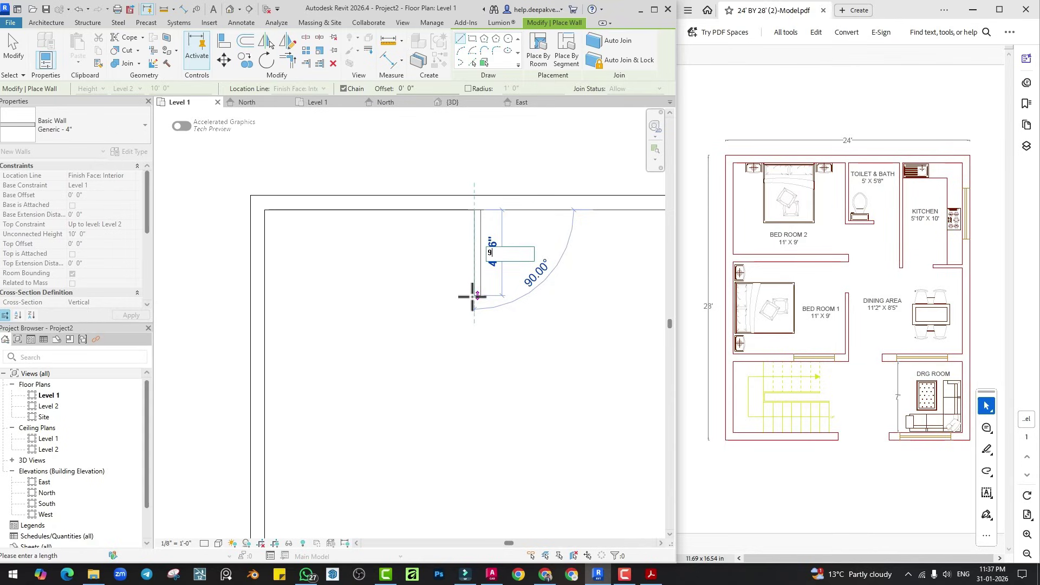
pyautogui.press('Return')
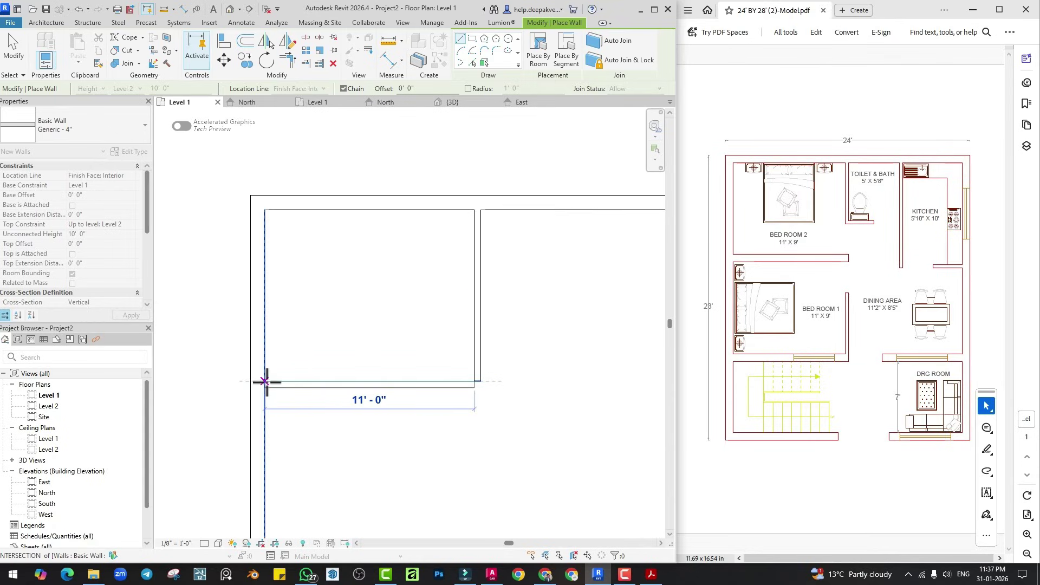
# Continue with a horizontal 4" wall to the left exterior wall, closing Bed Room 2, and check both partitions' temporary dimensions.
pyautogui.click(264, 382)
pyautogui.press('Escape')
pyautogui.press('Escape')
pyautogui.click(482, 271)
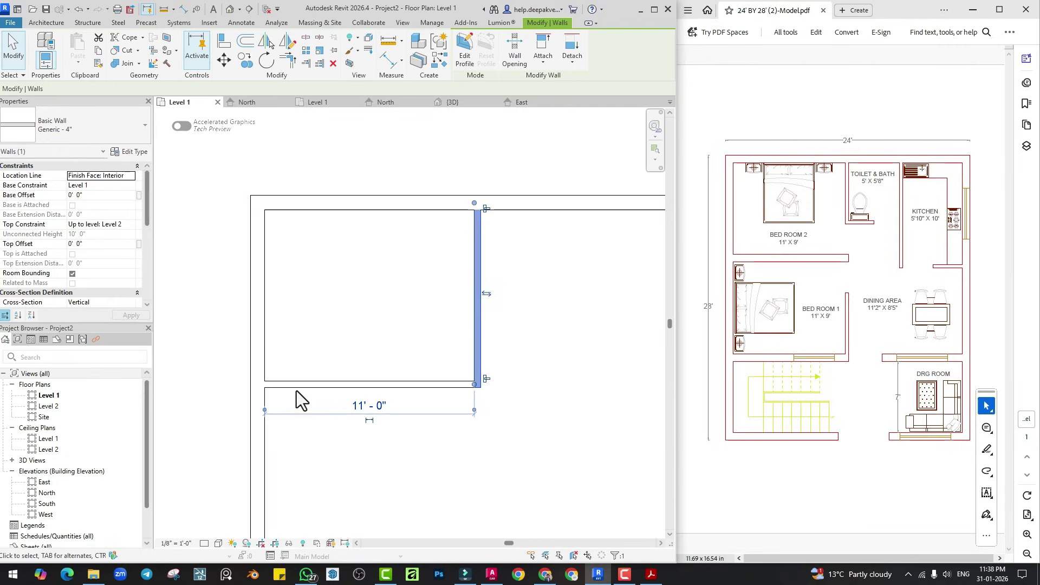
pyautogui.click(274, 384)
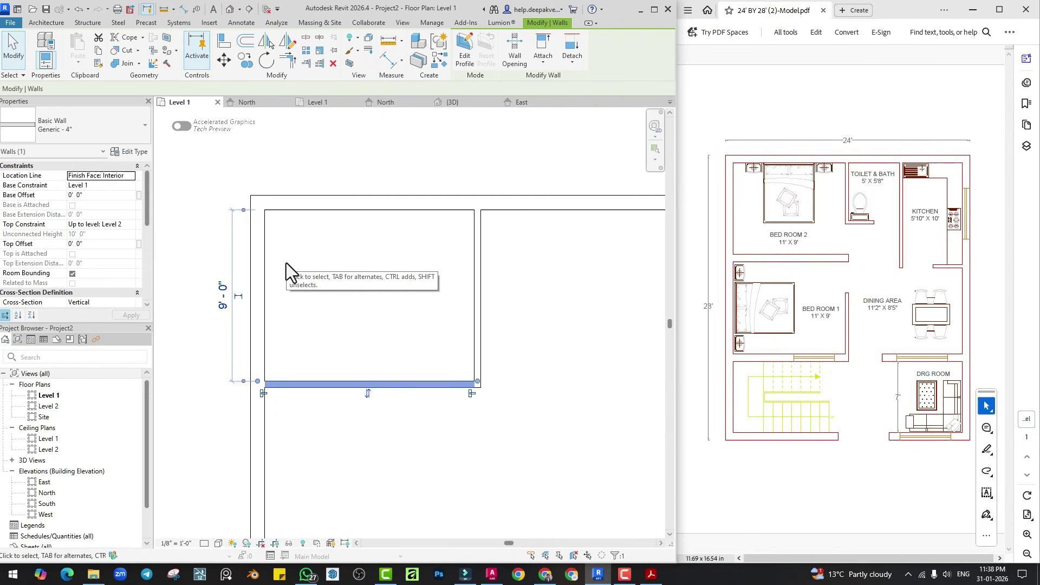
pyautogui.click(343, 102)
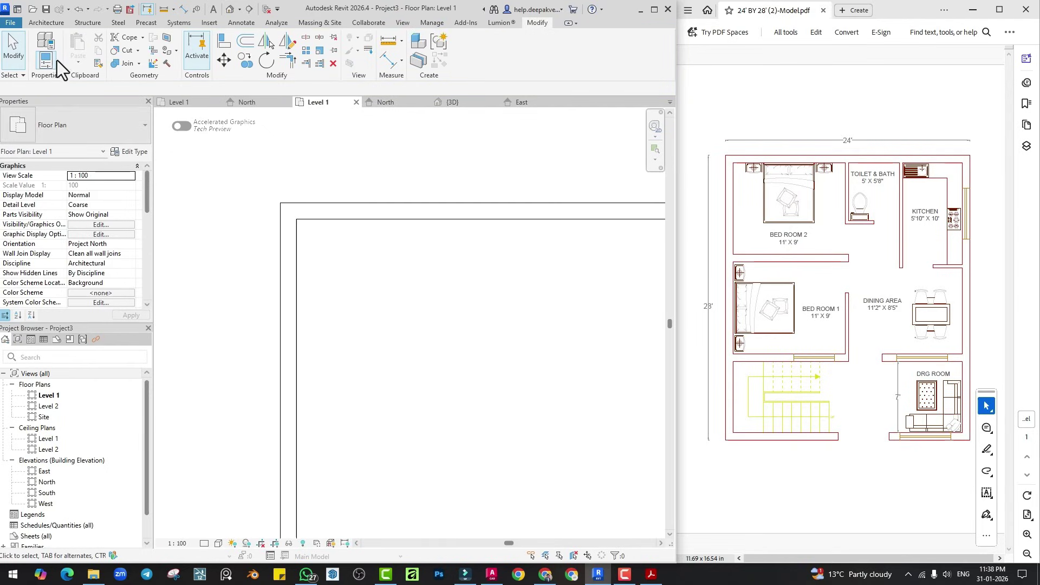
pyautogui.press('w')
pyautogui.press('a')
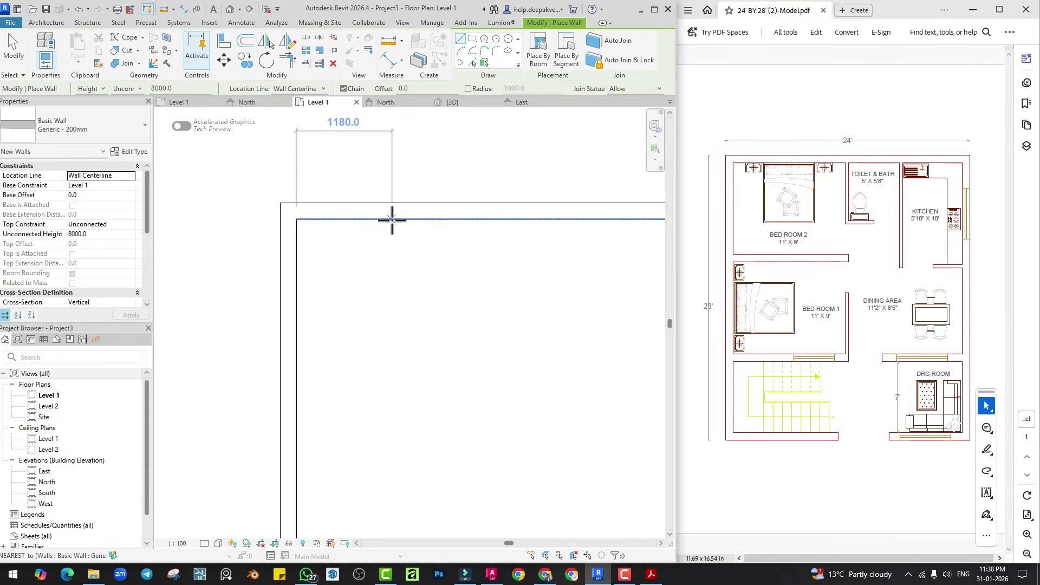
pyautogui.click(320, 89)
pyautogui.click(314, 117)
pyautogui.click(418, 220)
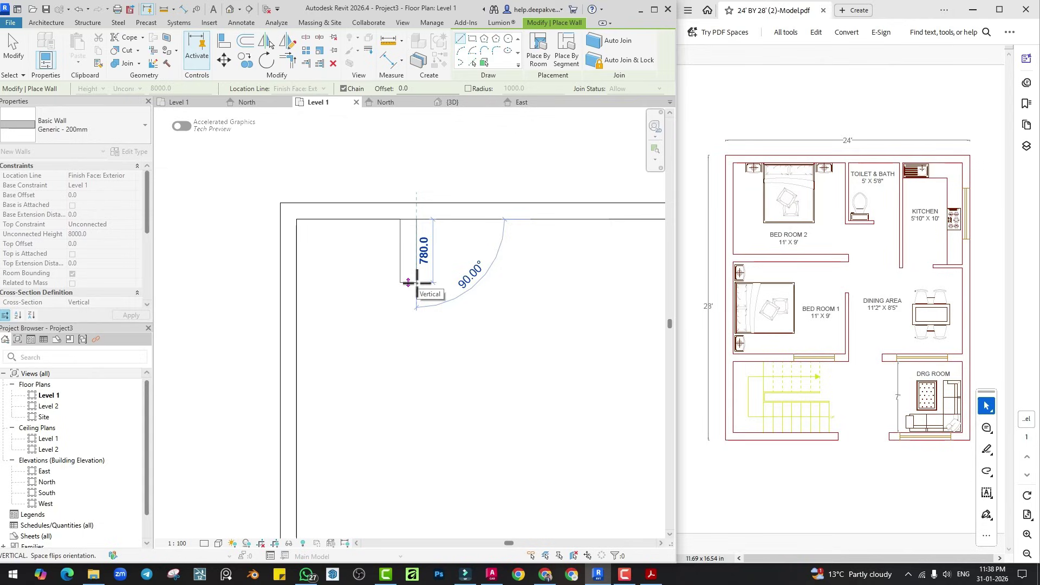
pyautogui.press('Escape')
pyautogui.press('Escape')
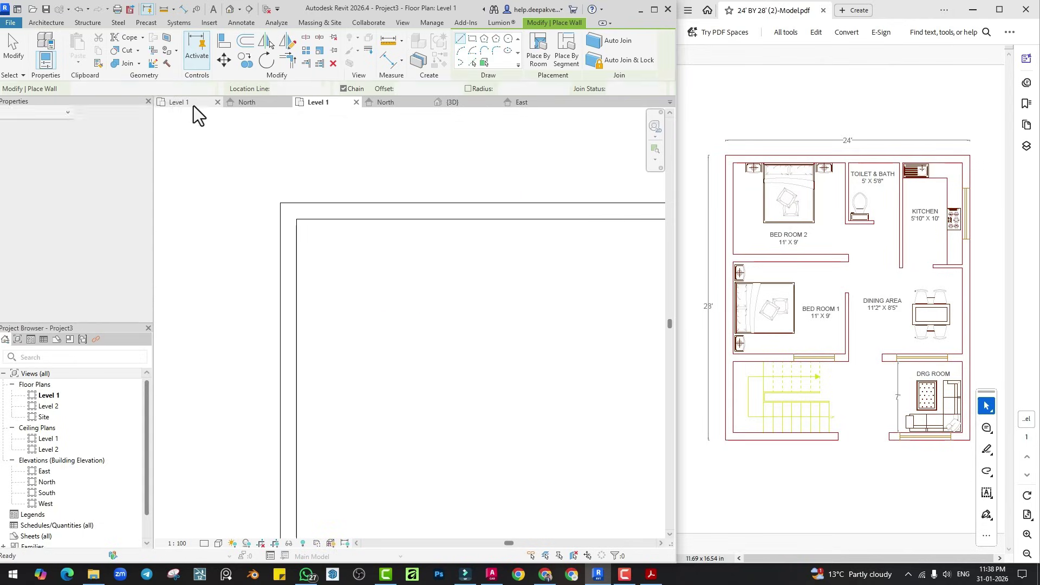
pyautogui.click(194, 105)
# Change the horizontal partition below Bed Room 2 to the Generic - 9" wall type.
pyautogui.scroll(-2, 399, 255)
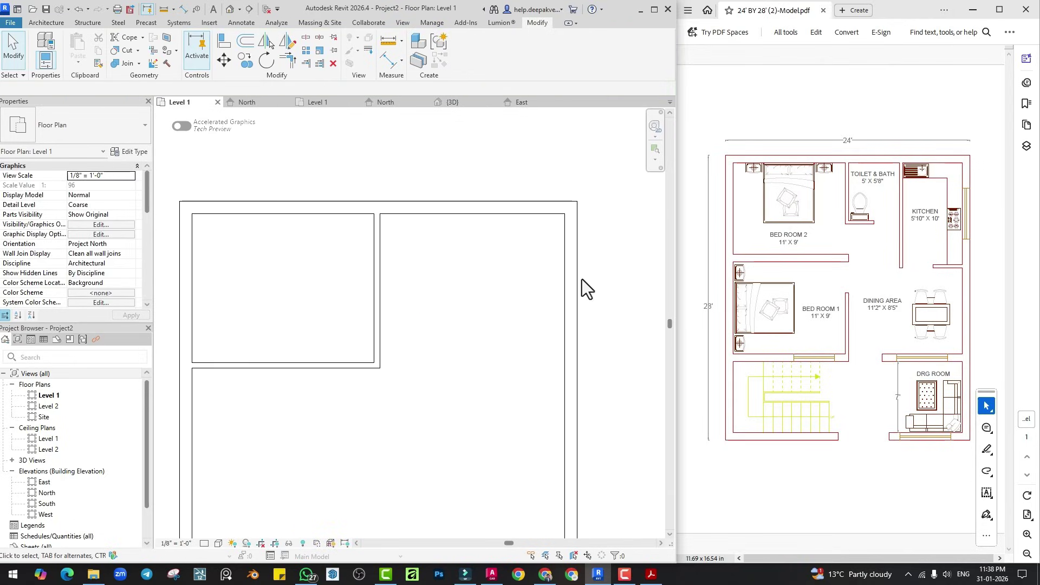
pyautogui.moveTo(356, 290); pyautogui.dragTo(423, 255, button='middle')
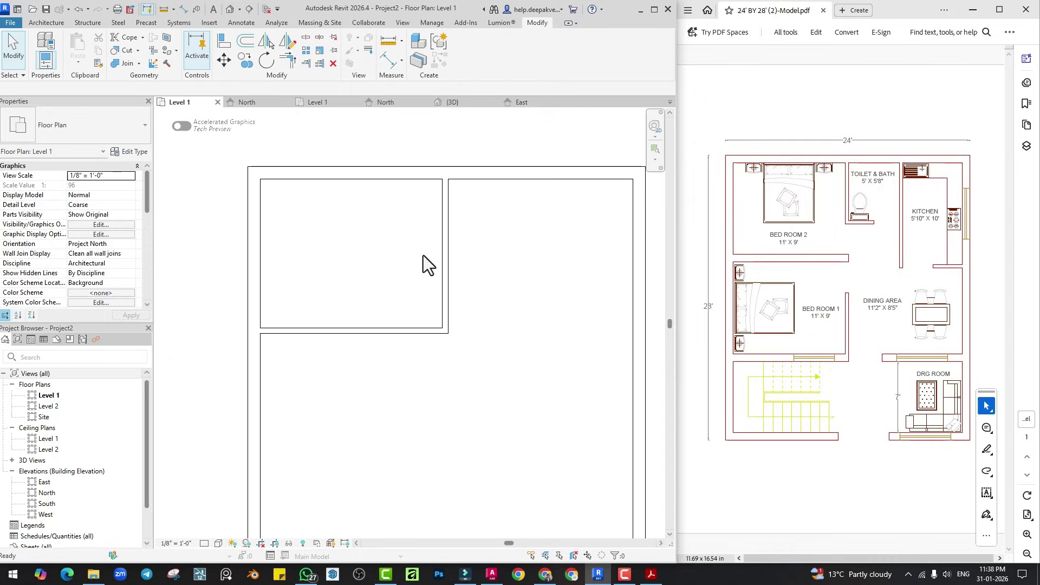
pyautogui.click(341, 334)
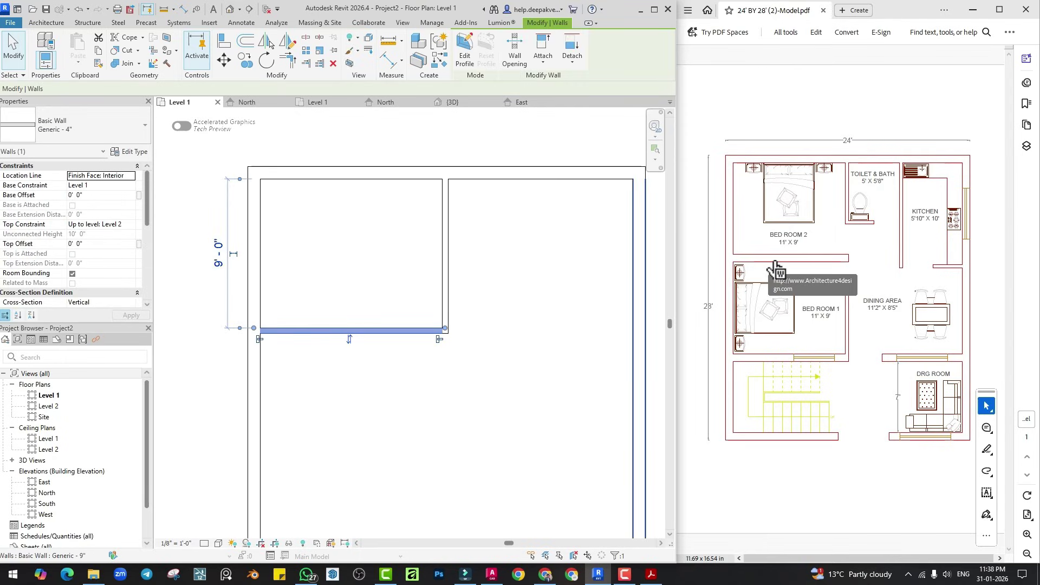
pyautogui.click(89, 116)
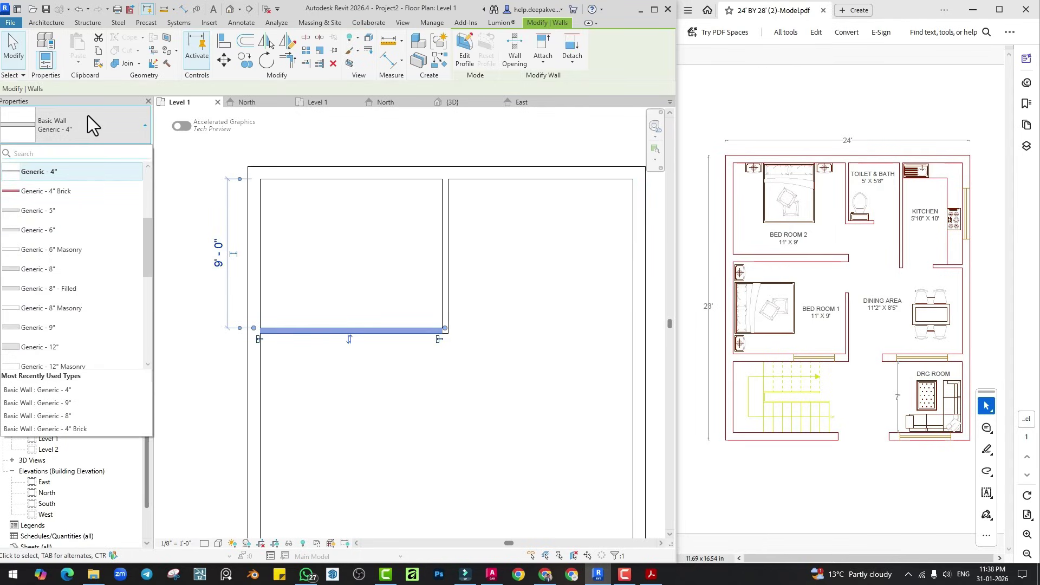
pyautogui.click(66, 328)
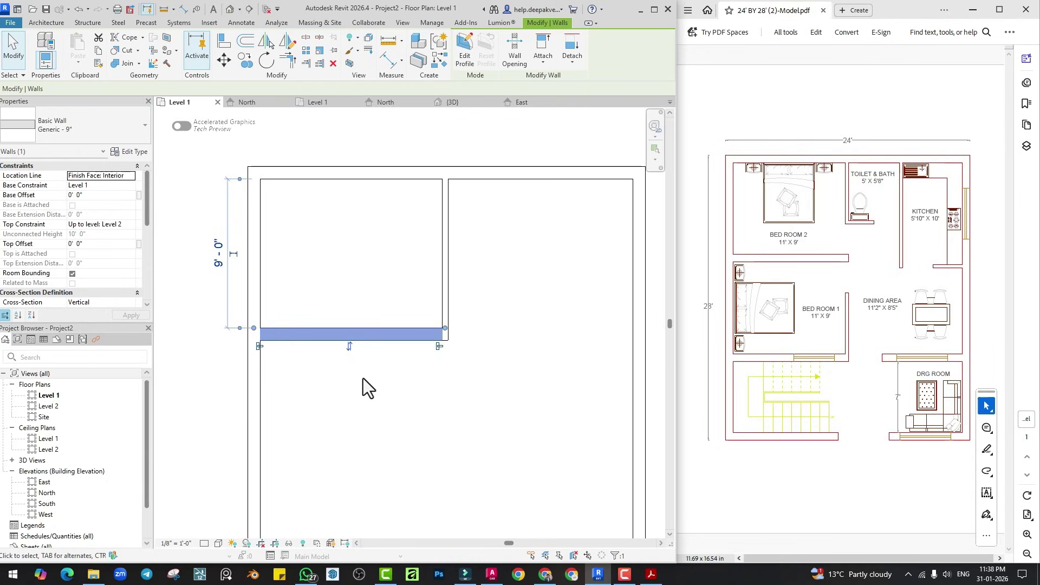
pyautogui.moveTo(452, 352); pyautogui.dragTo(414, 366, button='middle')
pyautogui.click(408, 268)
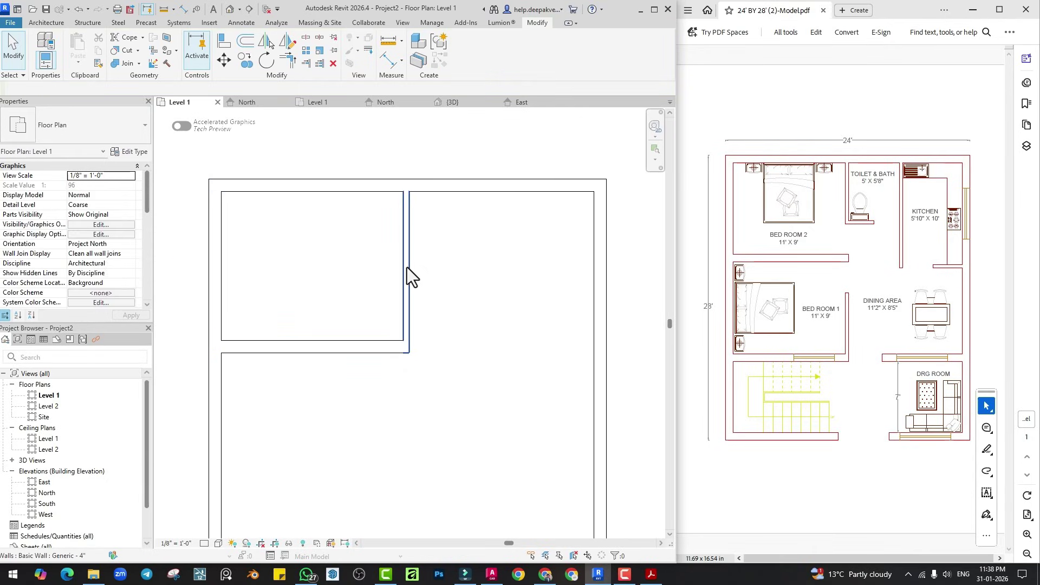
pyautogui.click(501, 263)
pyautogui.click(46, 24)
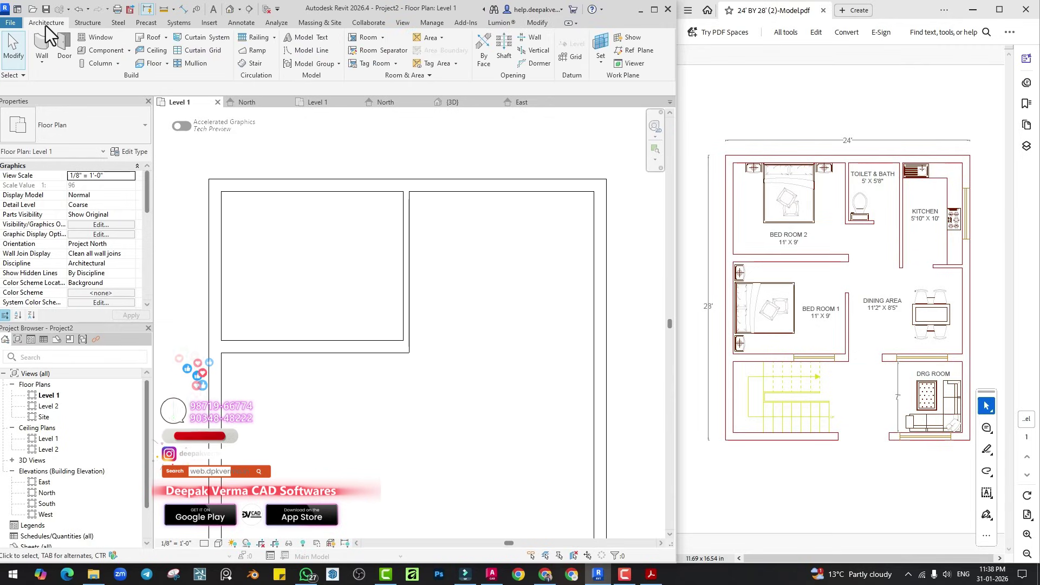
pyautogui.click(45, 43)
pyautogui.click(86, 127)
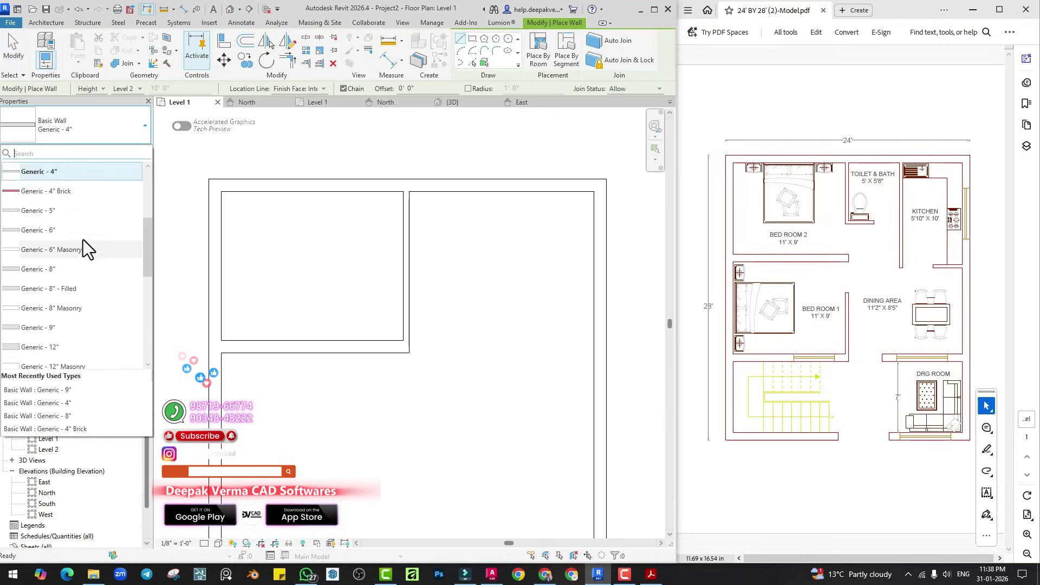
pyautogui.click(60, 170)
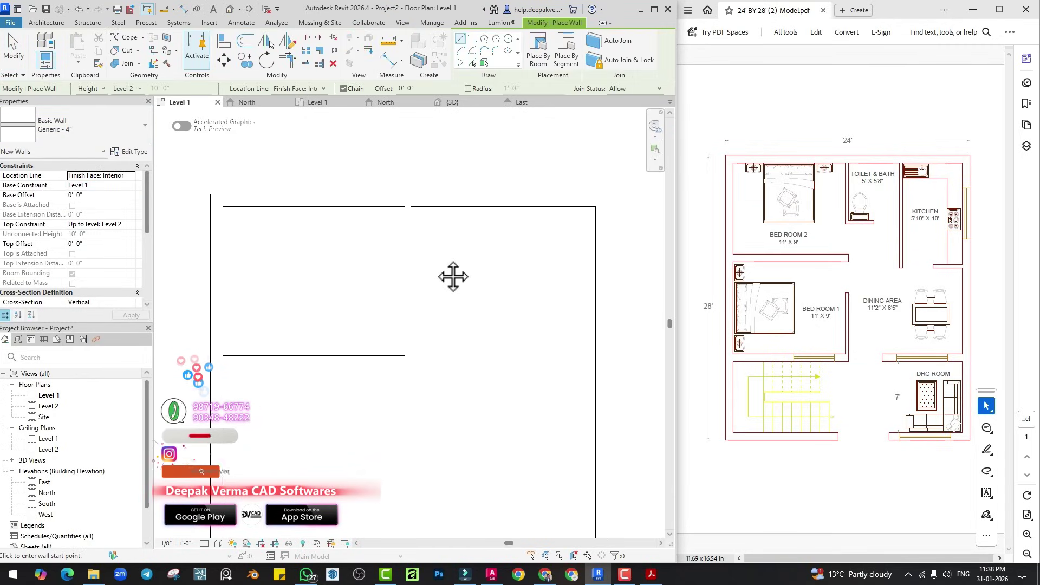
pyautogui.press('Escape')
pyautogui.press('Escape')
# Create a wall similar to Bed Room 2's vertical partition, 5' to its right and 5'8" down from the top wall, for the toilet.
pyautogui.click(407, 237)
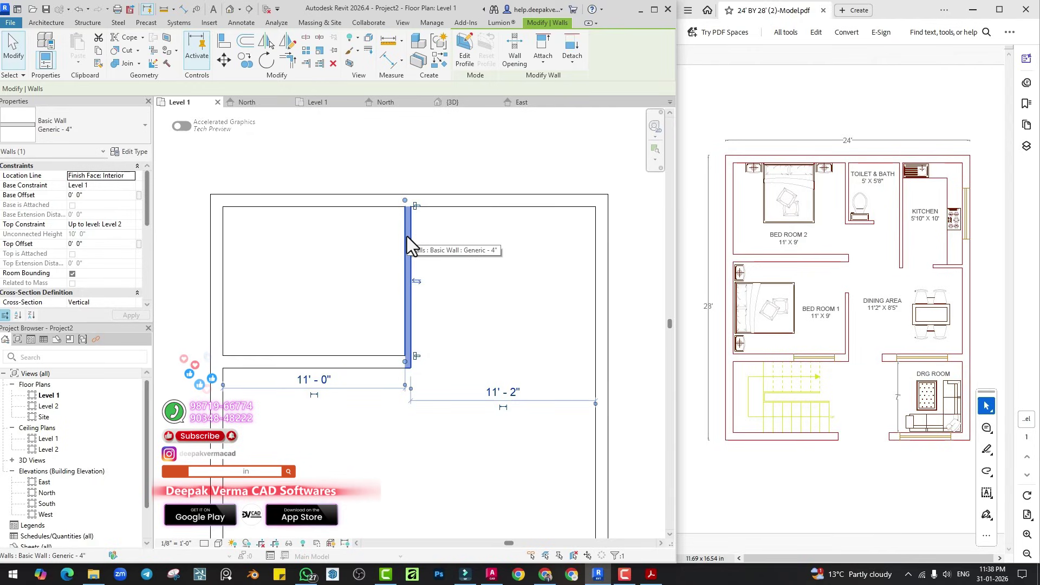
pyautogui.rightClick(407, 236)
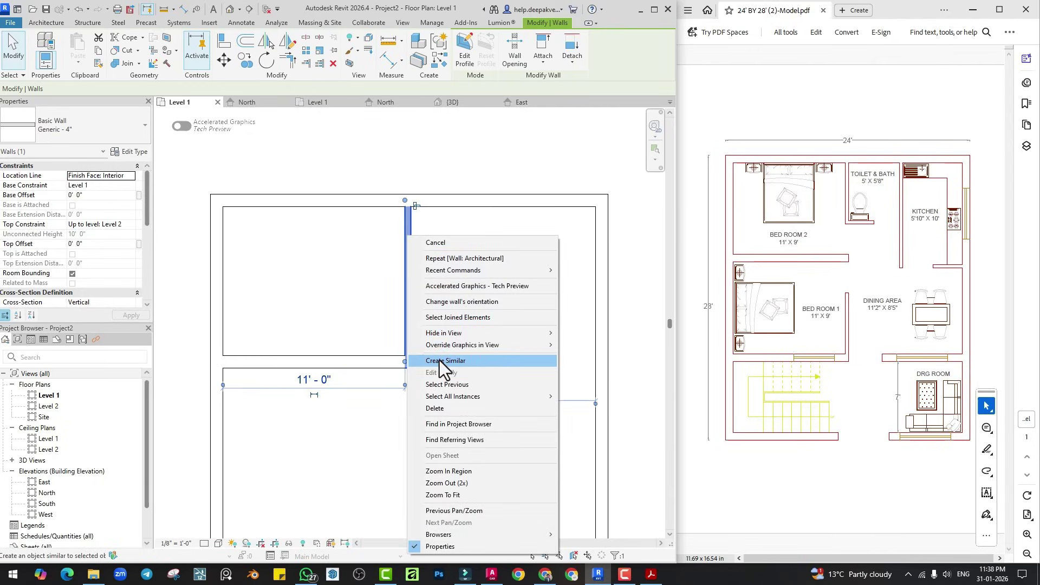
pyautogui.click(399, 300)
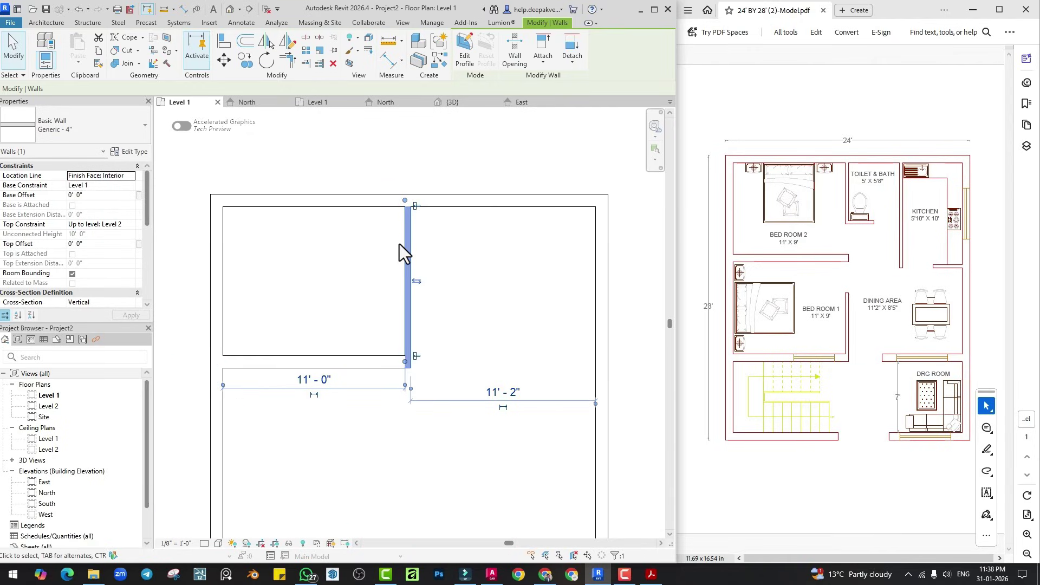
pyautogui.click(437, 62)
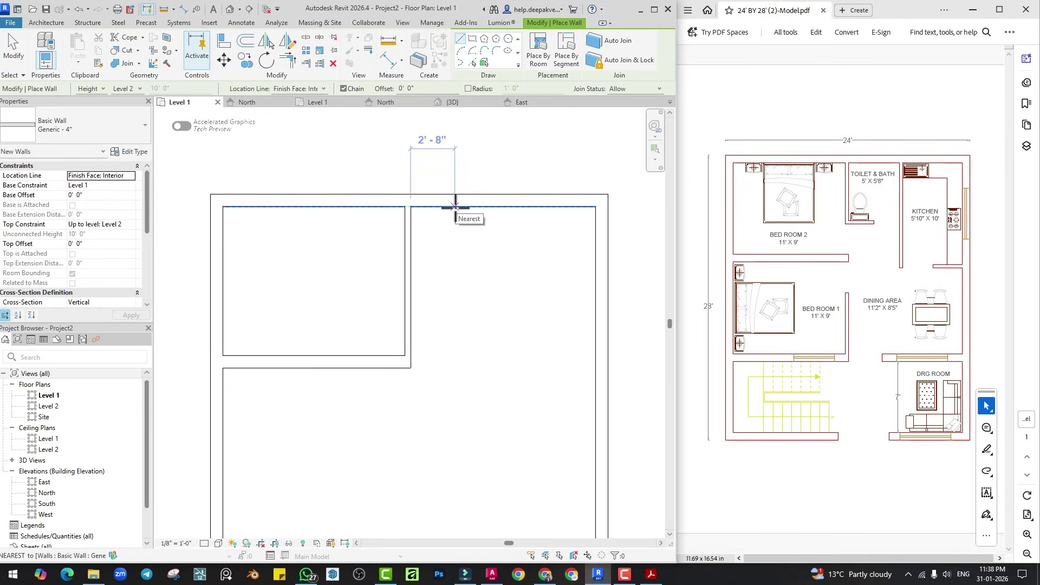
pyautogui.write("5'")
pyautogui.press('Return')
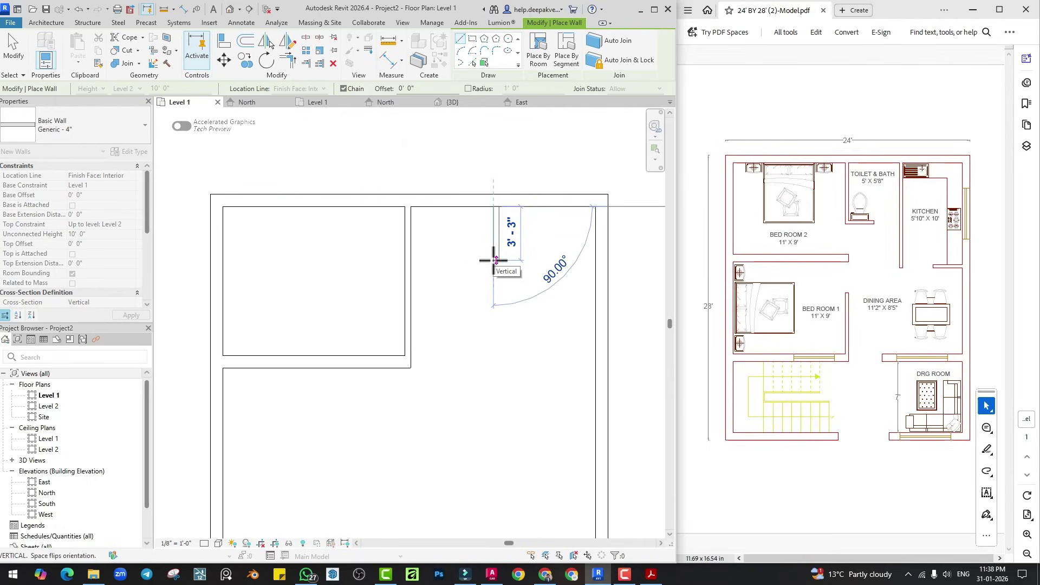
pyautogui.write("5'8")
pyautogui.press('Return')
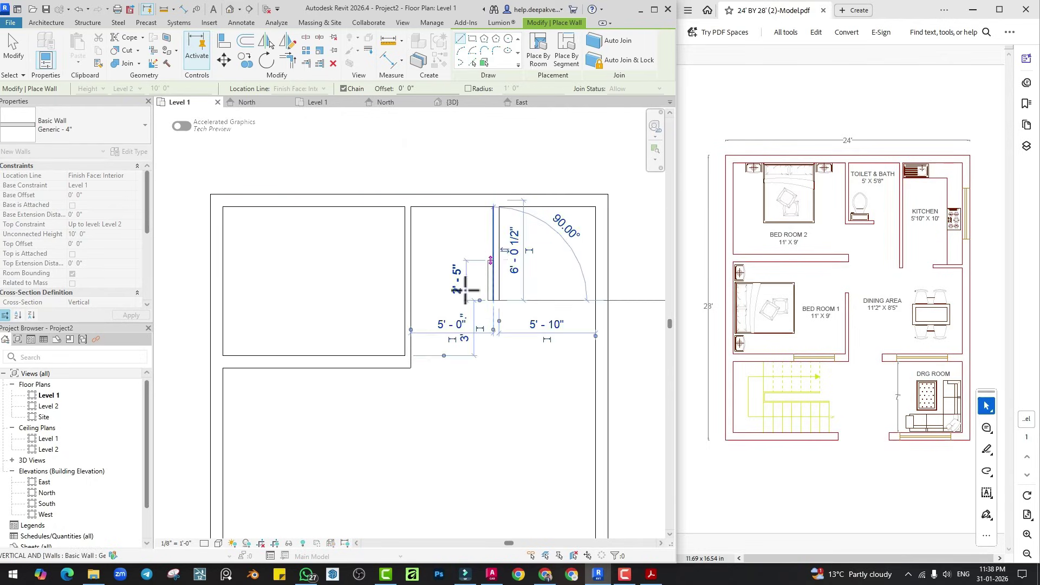
# Close the toilet with a horizontal 4" wall from the new partition's lower end to the Bed Room 2 partition.
pyautogui.click(410, 301)
pyautogui.press('Escape')
pyautogui.moveTo(497, 331); pyautogui.dragTo(471, 281, button='middle')
pyautogui.press('Escape')
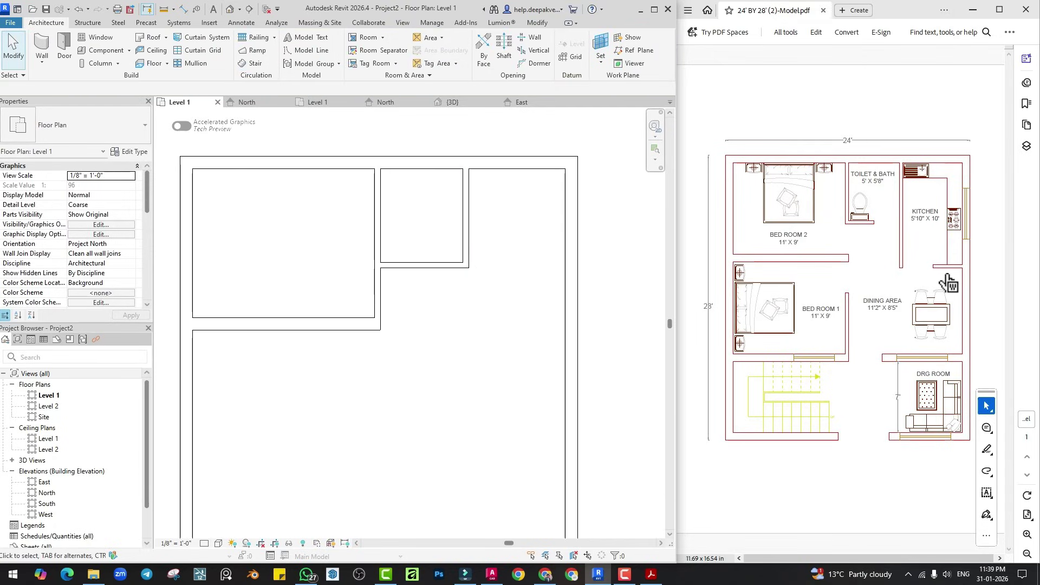
# Draw the kitchen's horizontal 4" wall from the right exterior wall, 10' below the top wall and about 4'11" long.
pyautogui.click(44, 39)
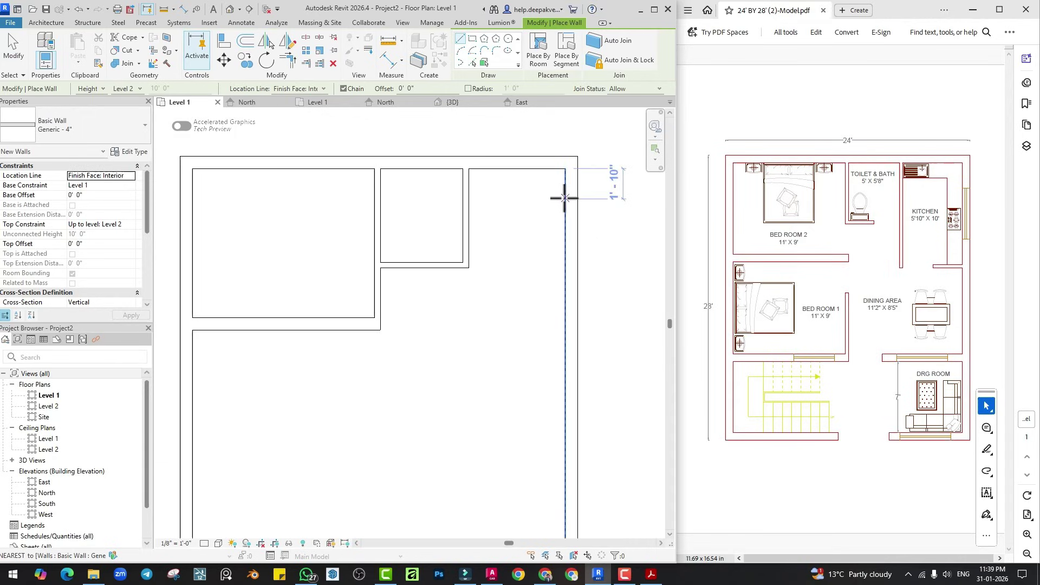
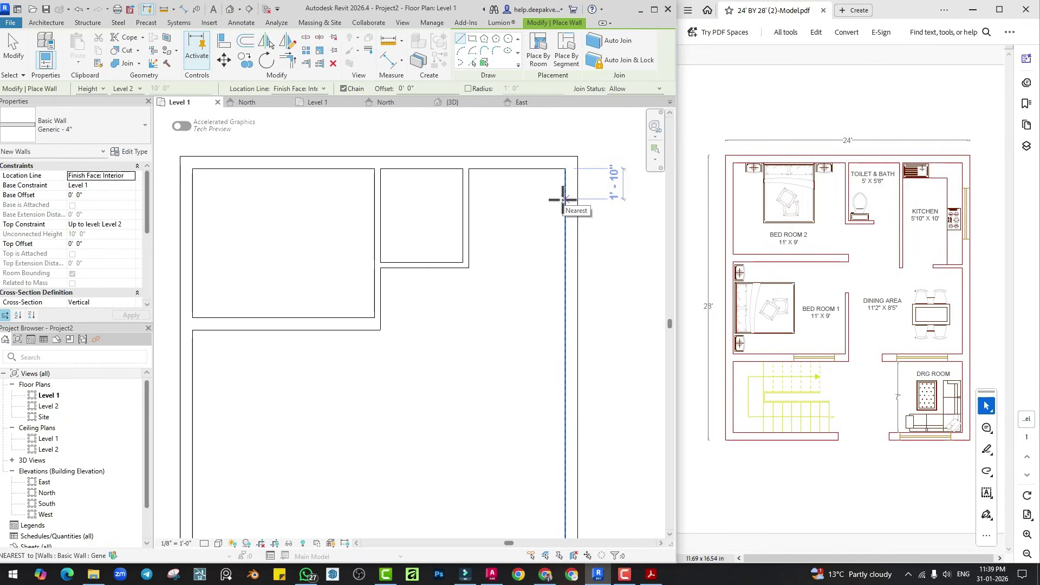
pyautogui.write('1')
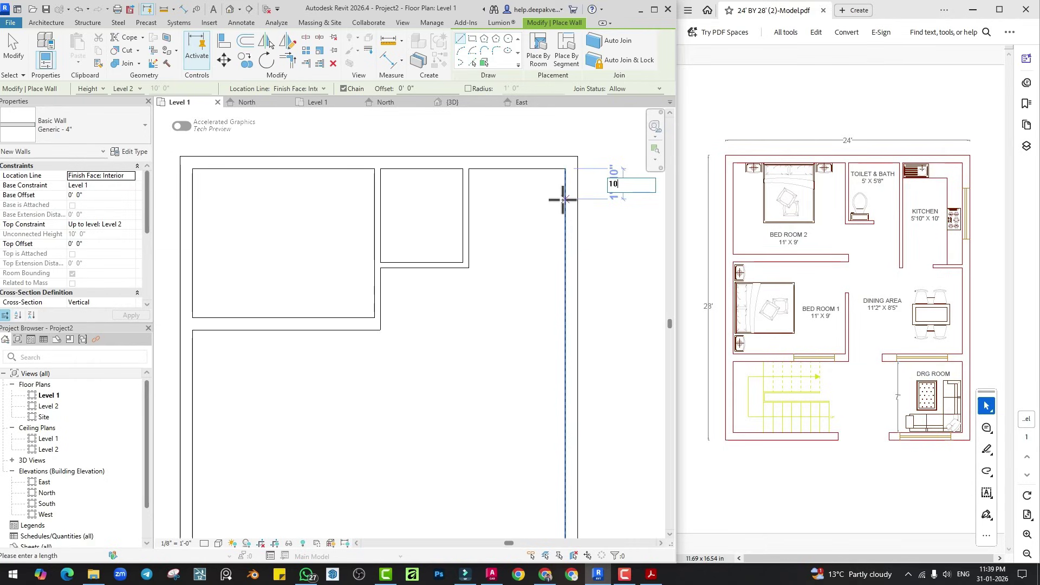
pyautogui.write('0')
pyautogui.press('Return')
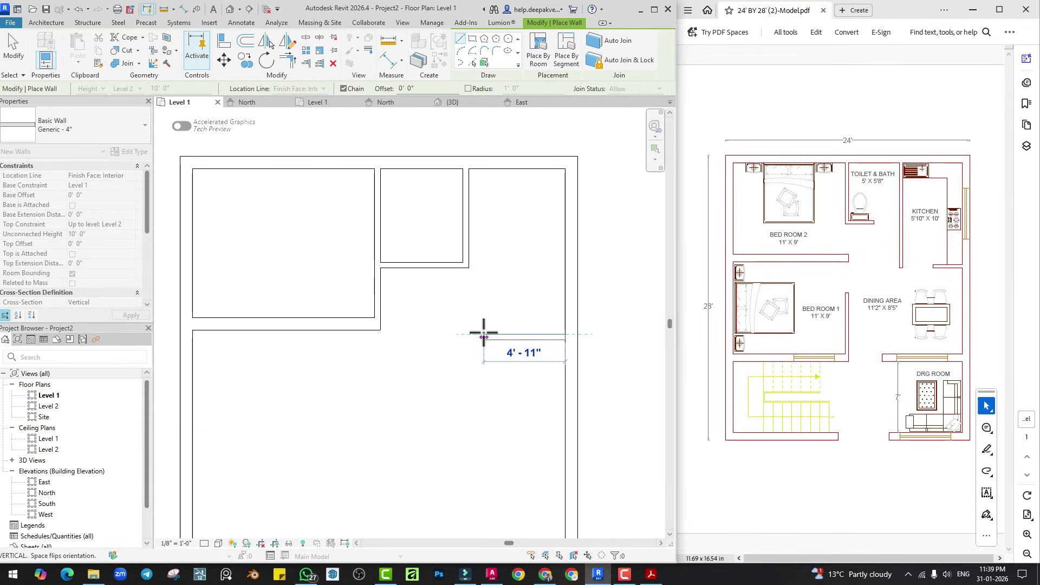
pyautogui.click(483, 334)
pyautogui.press('Escape')
pyautogui.press('Escape')
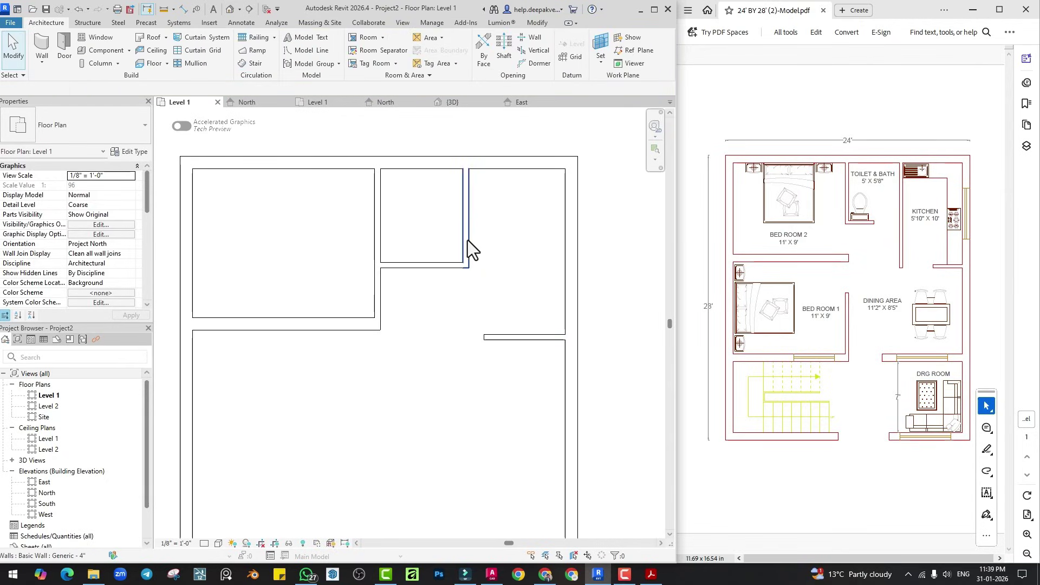
# Stretch the partition between toilet and kitchen downward and trim it to a corner with the kitchen's horizontal wall.
pyautogui.click(467, 240)
pyautogui.moveTo(465, 267); pyautogui.dragTo(463, 312)
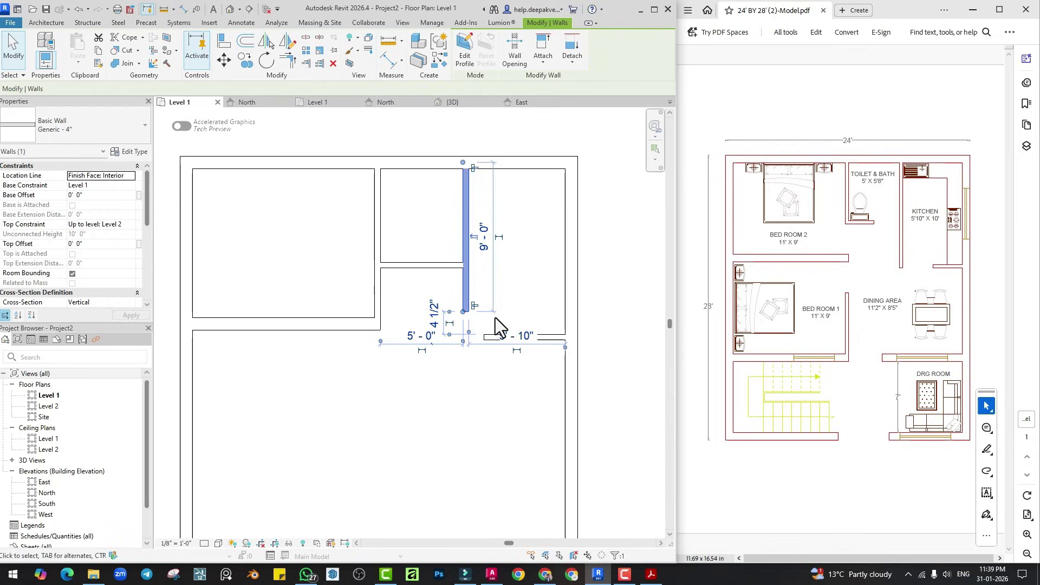
pyautogui.click(524, 283)
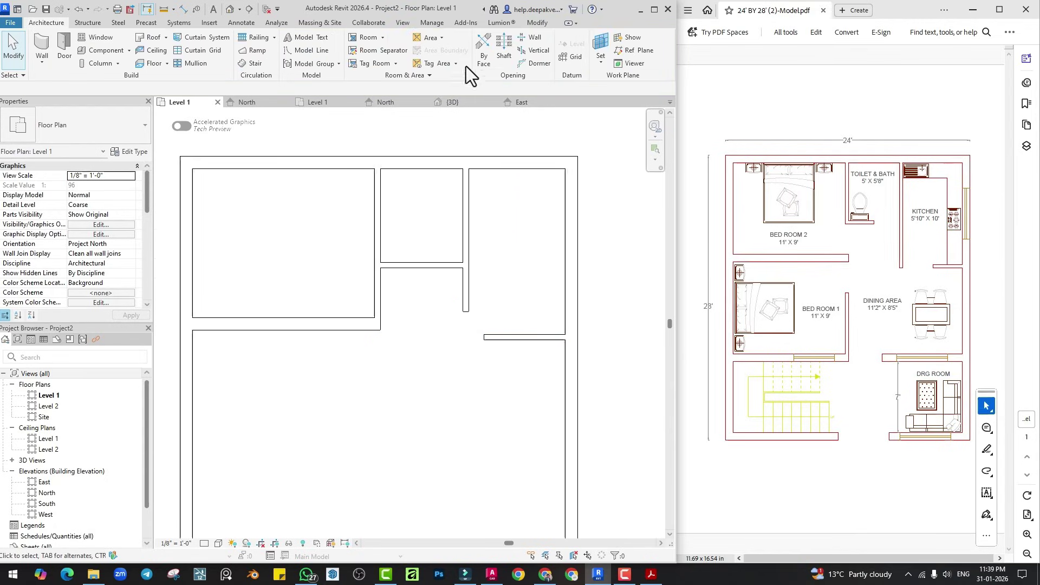
pyautogui.click(531, 26)
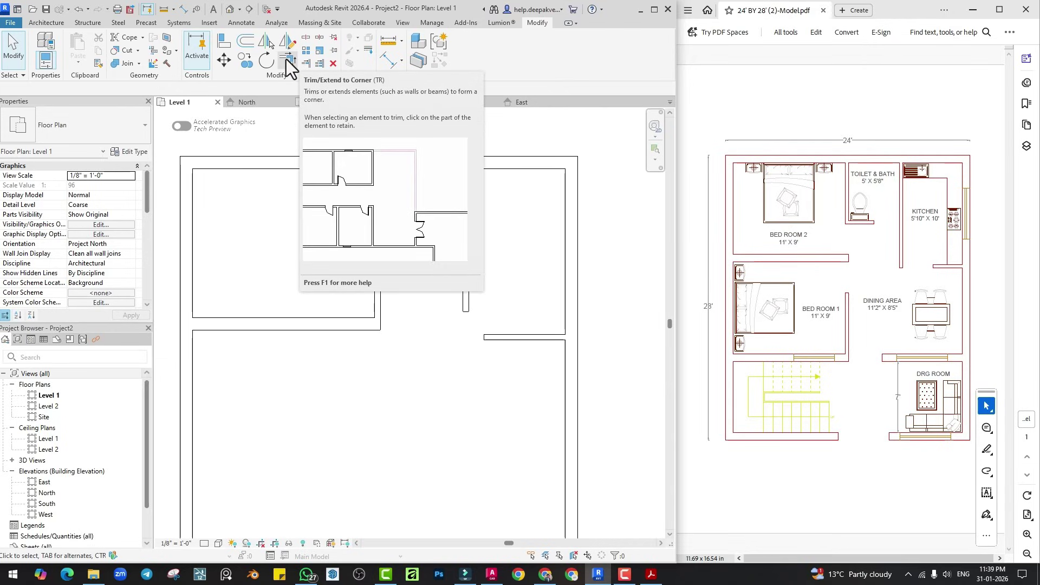
pyautogui.click(287, 60)
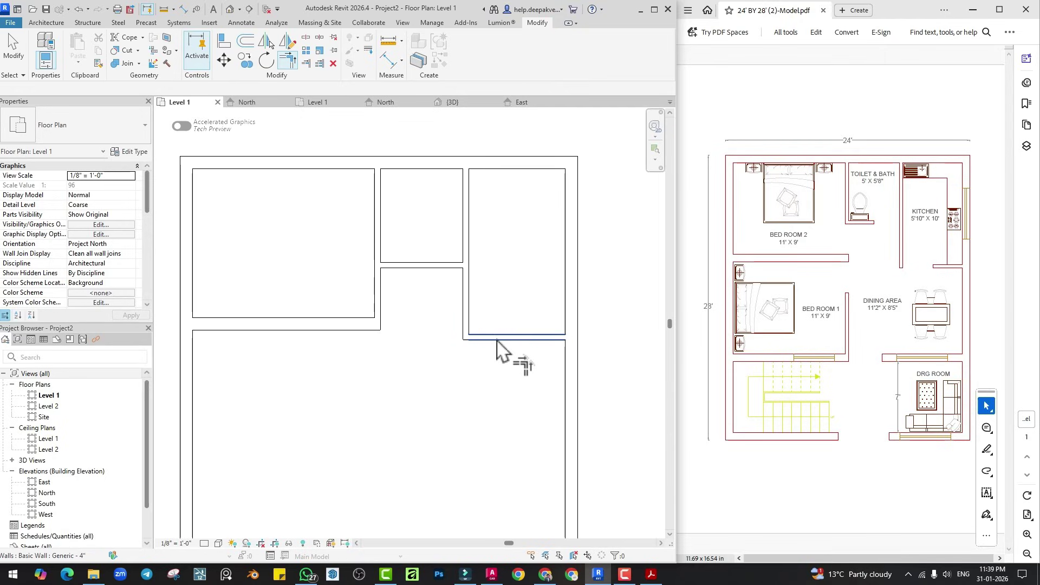
pyautogui.scroll(-1, 520, 350)
pyautogui.moveTo(512, 386); pyautogui.dragTo(483, 374, button='middle')
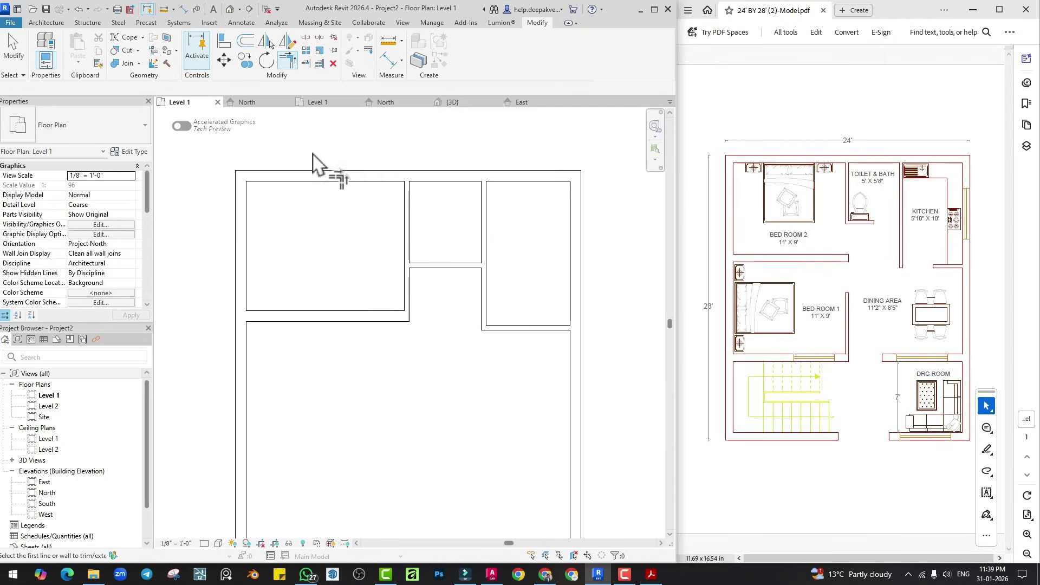
# Set aligned dimensions to prefer wall faces and dimension the inner width and depth of Bed Room 2.
pyautogui.click(395, 58)
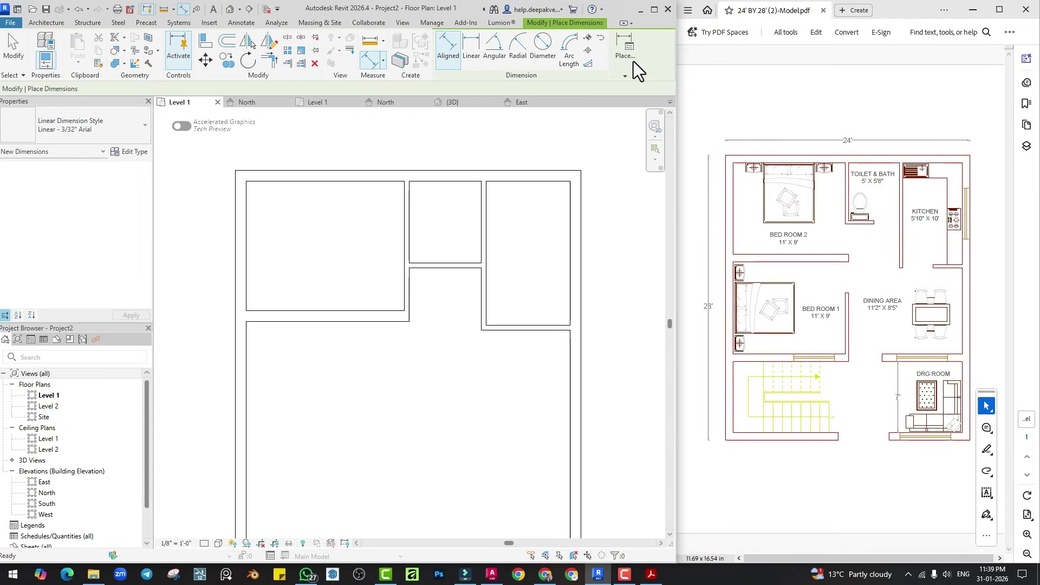
pyautogui.click(636, 69)
pyautogui.click(652, 96)
pyautogui.click(647, 120)
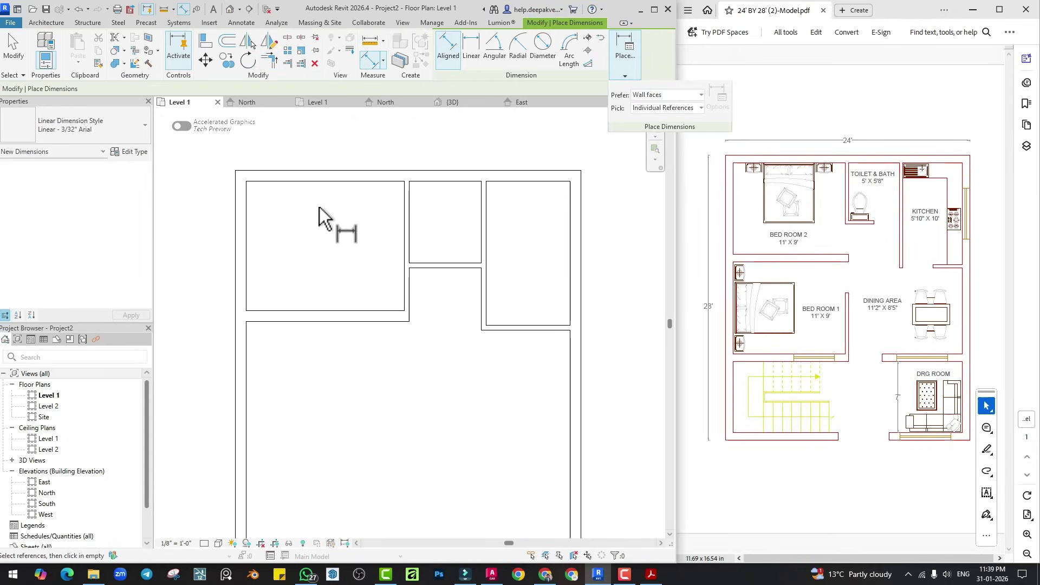
pyautogui.click(246, 194)
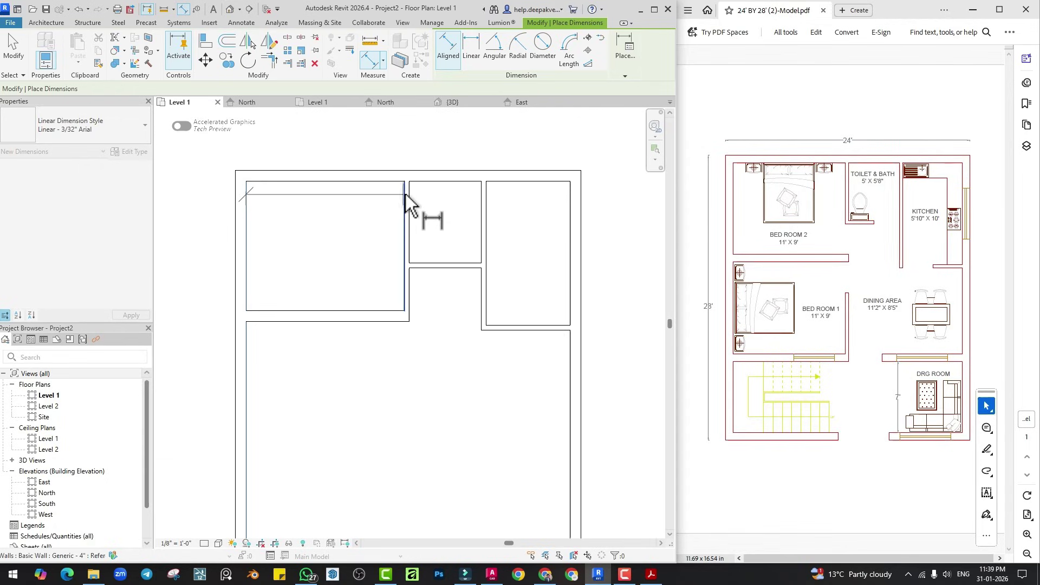
pyautogui.click(405, 196)
pyautogui.click(388, 210)
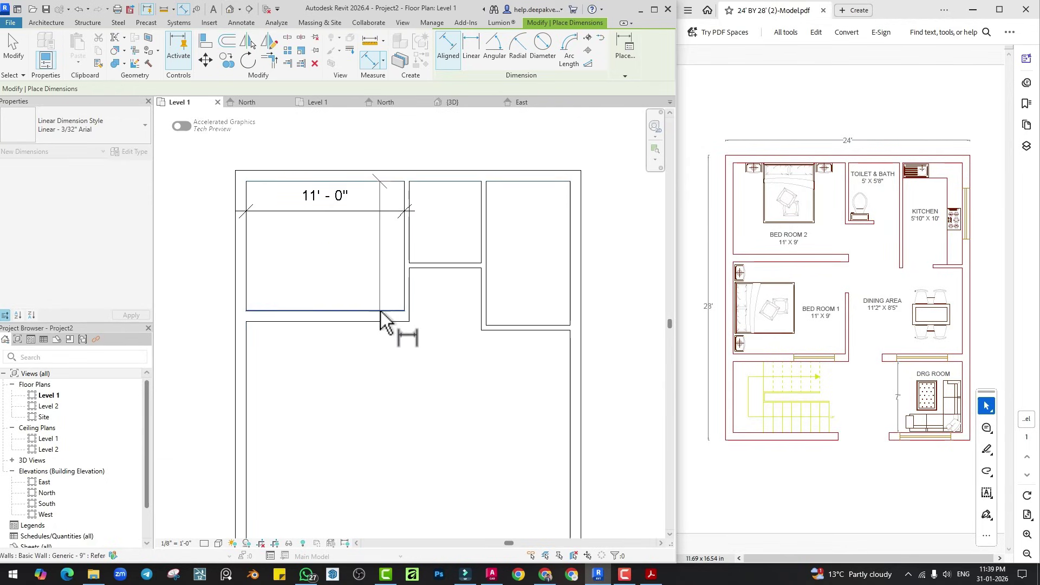
pyautogui.click(381, 311)
pyautogui.click(375, 300)
# Dimension the toilet's inner width and depth between its wall faces.
pyautogui.click(411, 191)
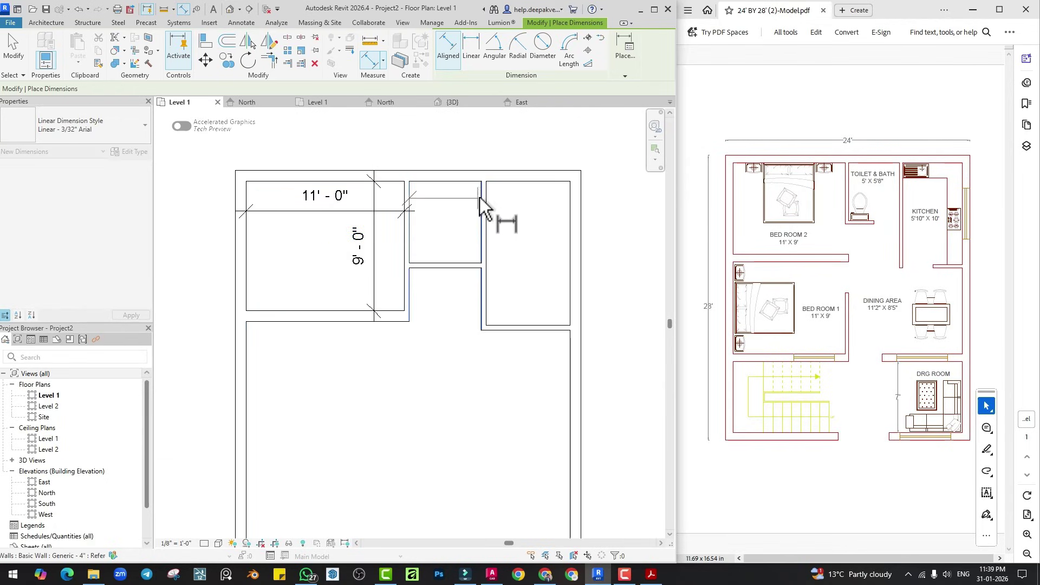
pyautogui.click(482, 197)
pyautogui.click(482, 205)
pyautogui.click(477, 184)
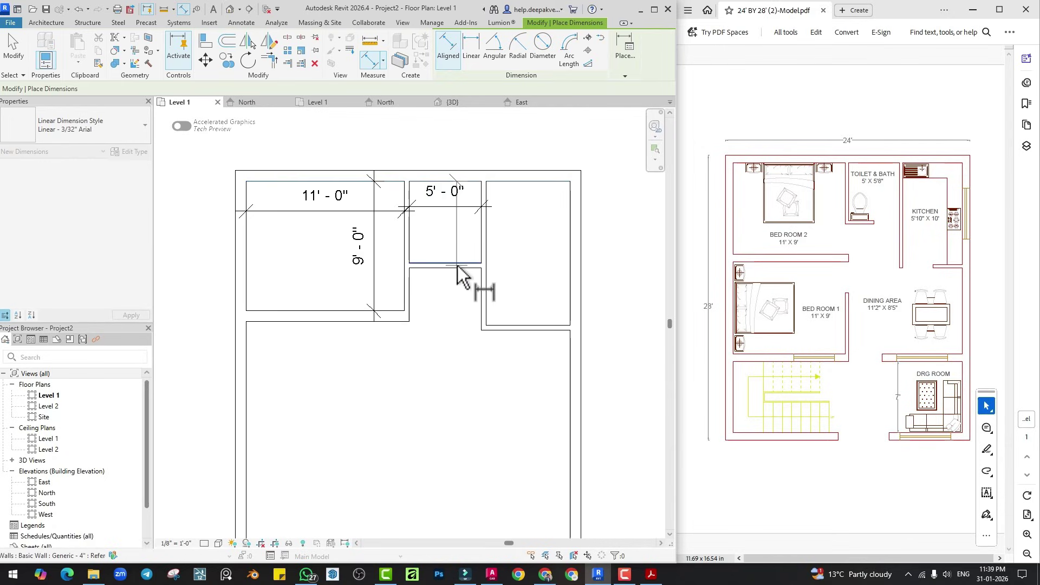
pyautogui.click(460, 264)
pyautogui.click(463, 254)
# Dimension the kitchen's inner width from its left partition to the right exterior wall.
pyautogui.click(483, 234)
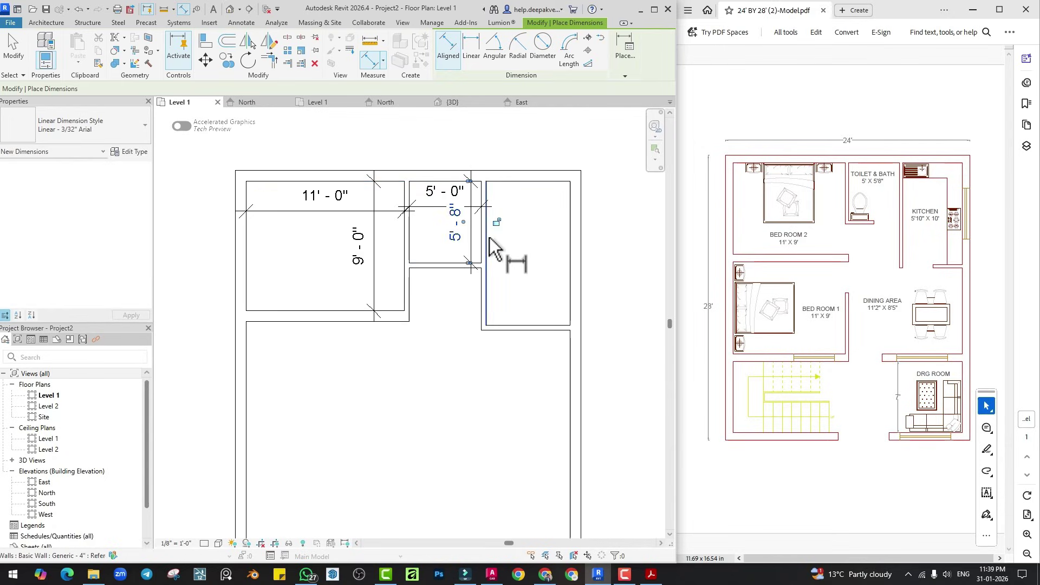
pyautogui.click(572, 232)
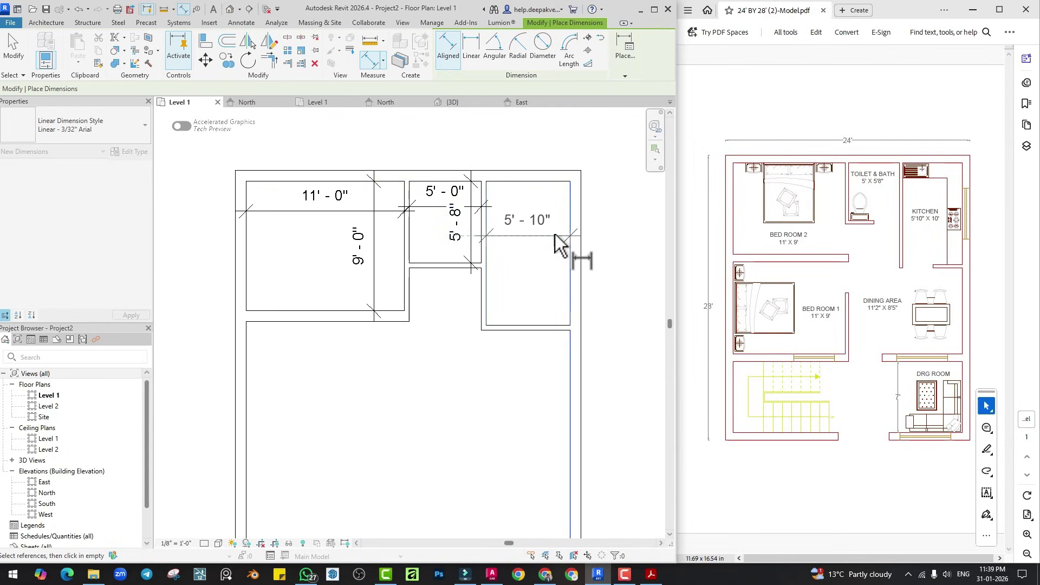
pyautogui.click(555, 234)
pyautogui.moveTo(518, 322); pyautogui.dragTo(505, 286, button='middle')
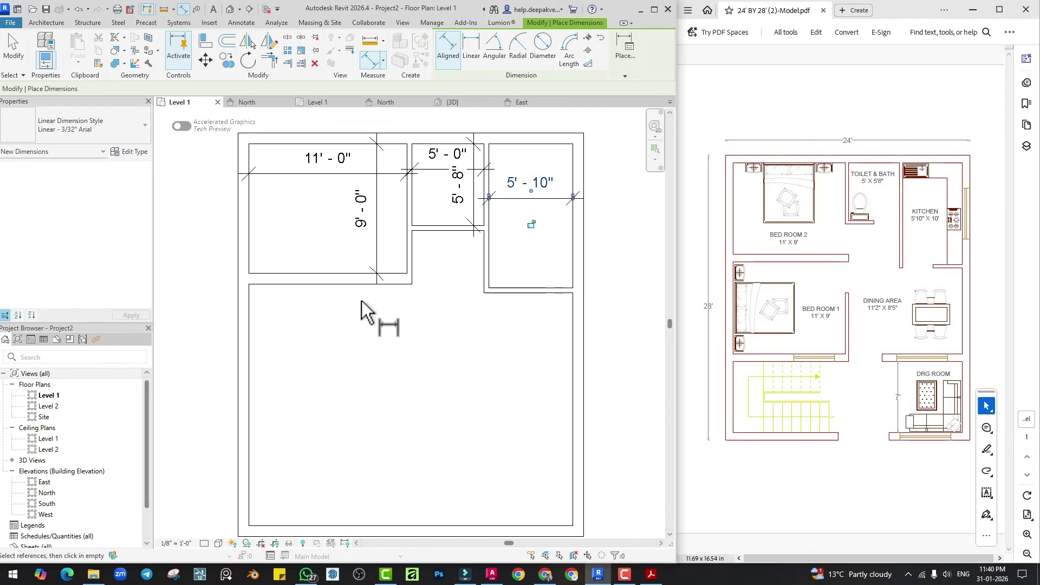
pyautogui.press('Escape')
pyautogui.press('Escape')
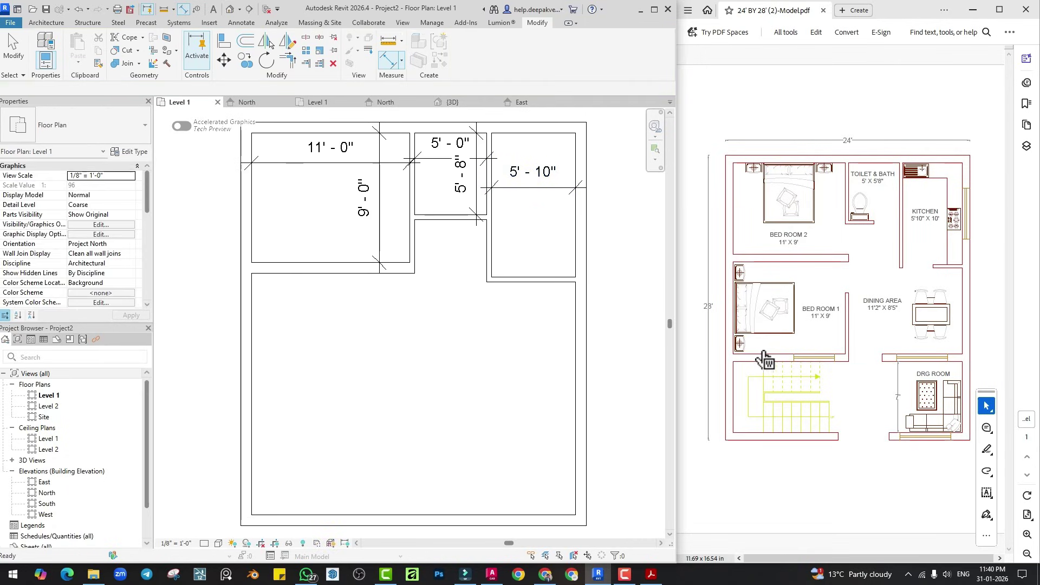
# Create a wall similar to Bed Room 2's 9" lower wall, 9' below it, flipped downward and spanning to the right exterior wall.
pyautogui.click(294, 275)
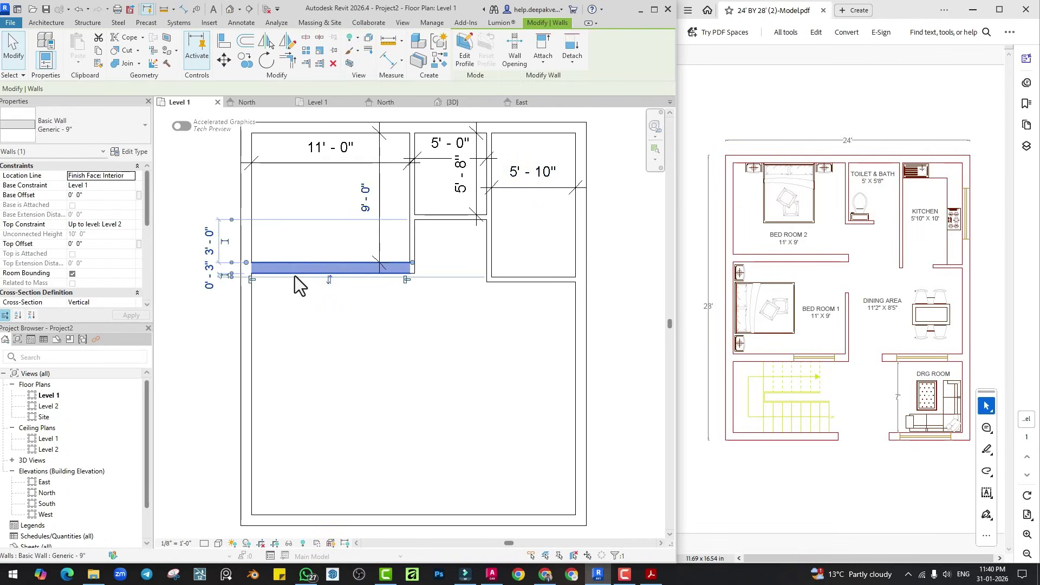
pyautogui.click(439, 57)
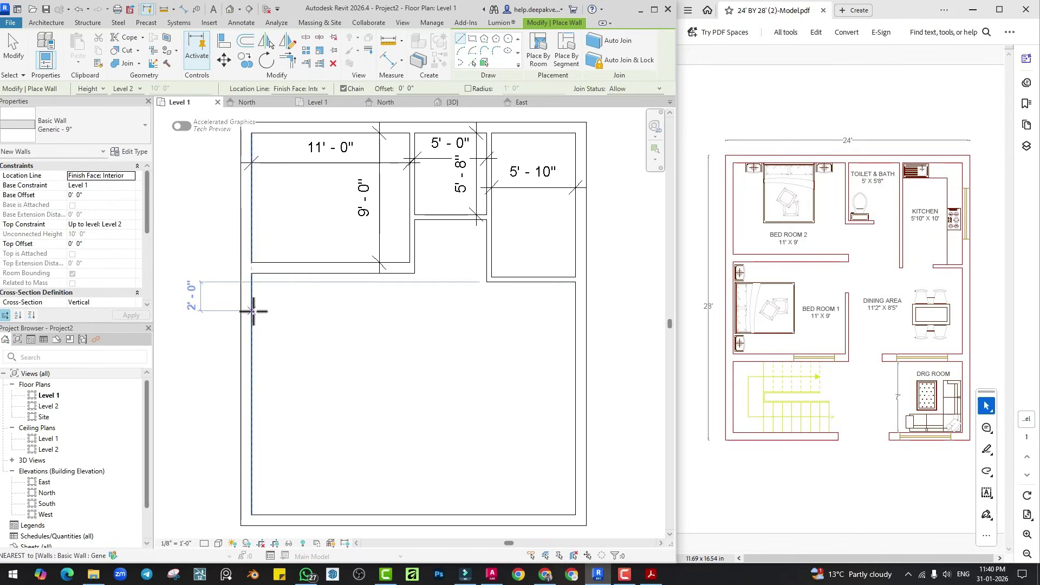
pyautogui.scroll(5, 255, 303)
pyautogui.scroll(-2, 320, 311)
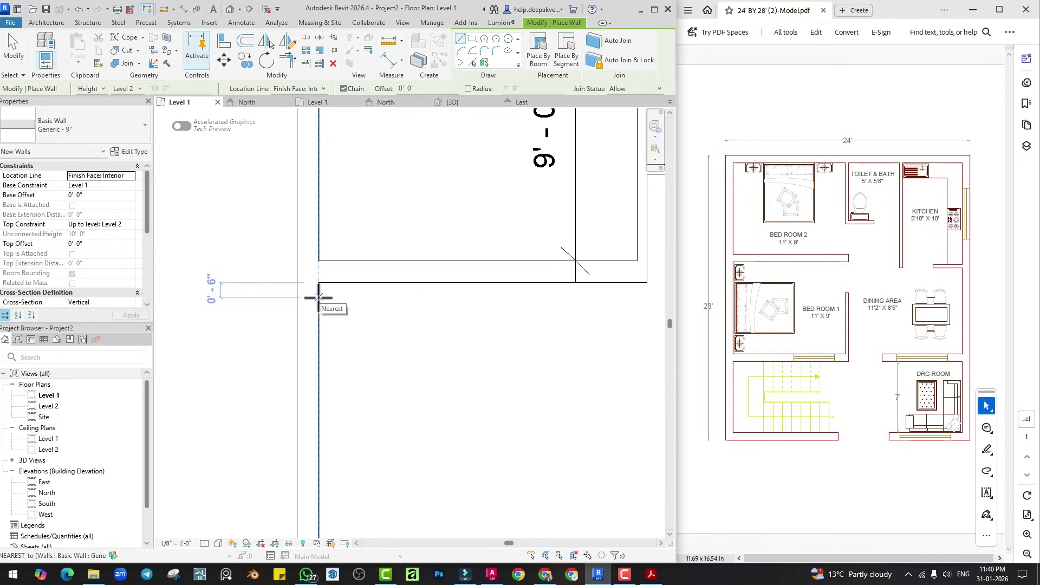
pyautogui.press('Return')
pyautogui.scroll(-2, 353, 390)
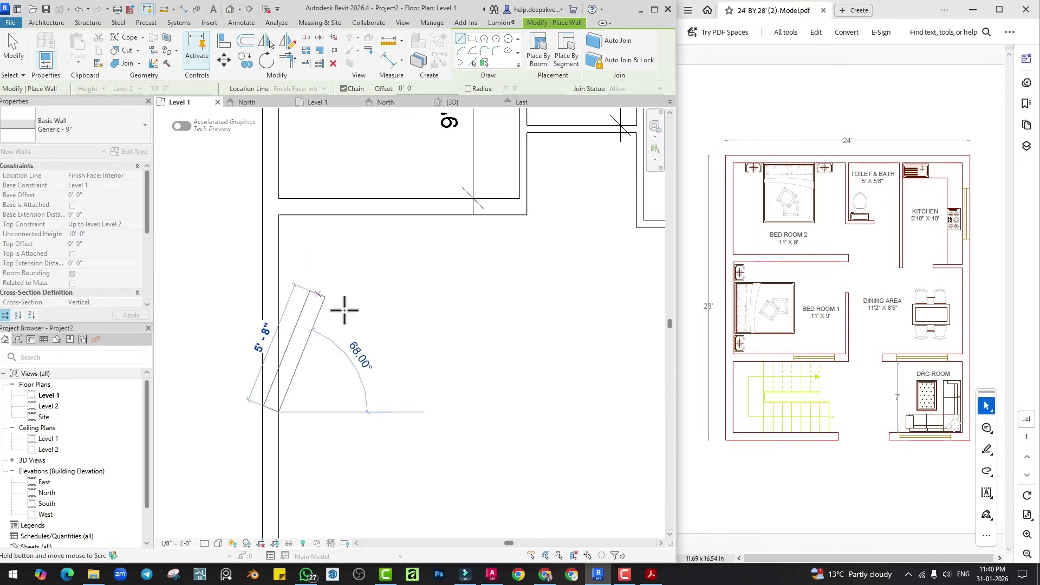
pyautogui.scroll(2, 377, 389)
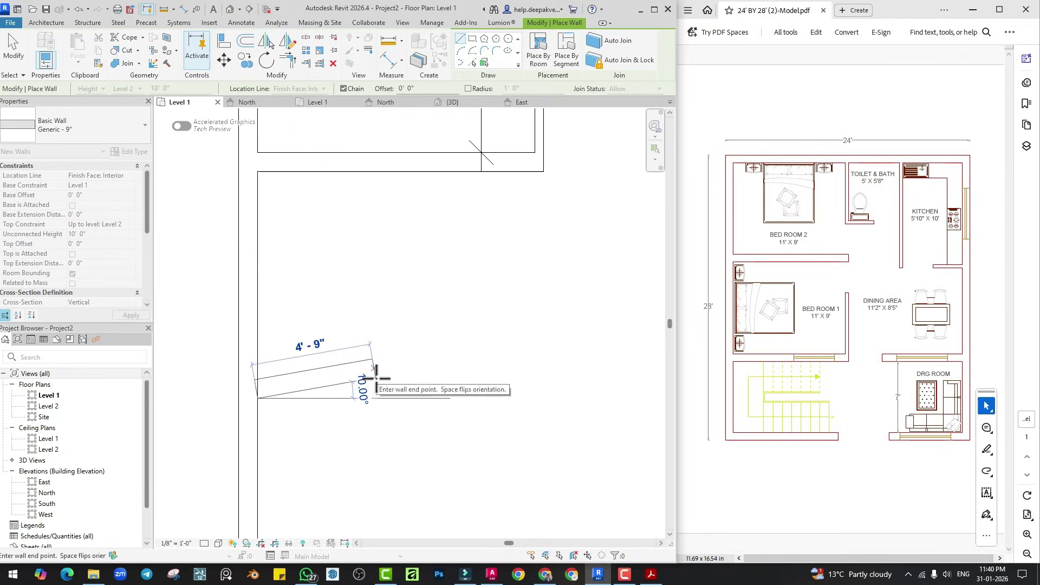
pyautogui.scroll(-1, 352, 369)
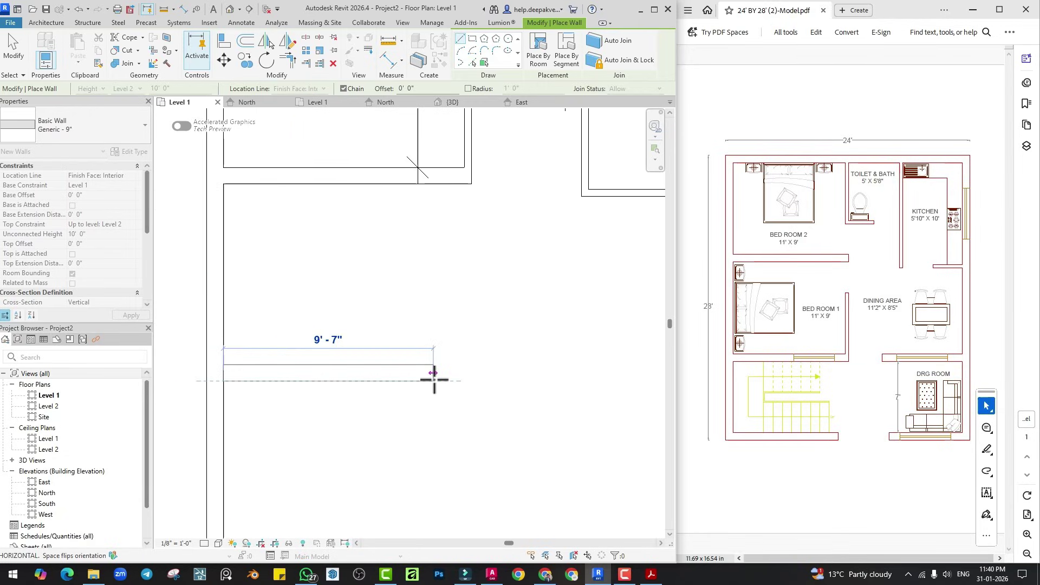
pyautogui.press('space')
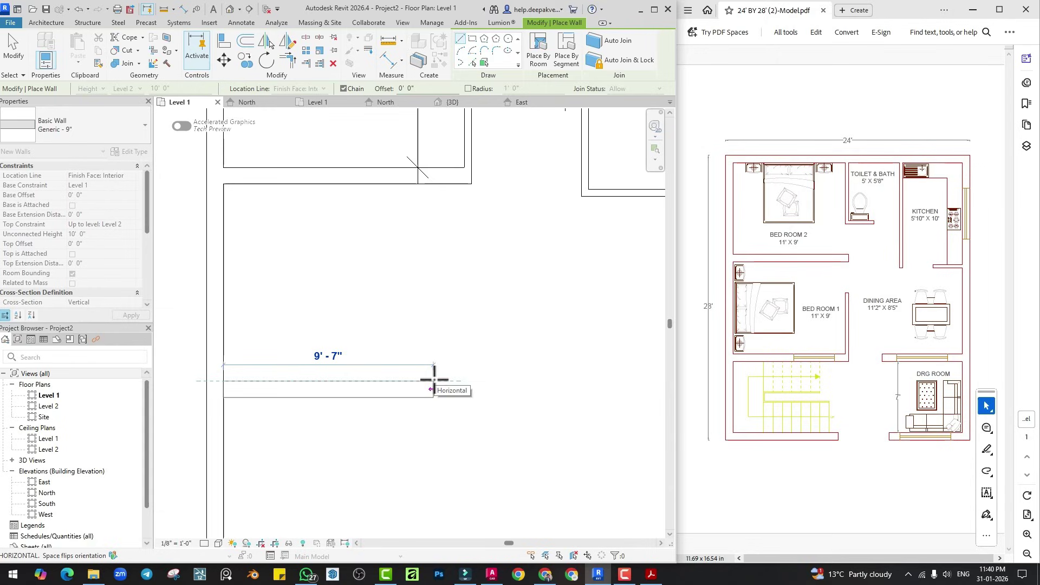
pyautogui.scroll(-1, 433, 379)
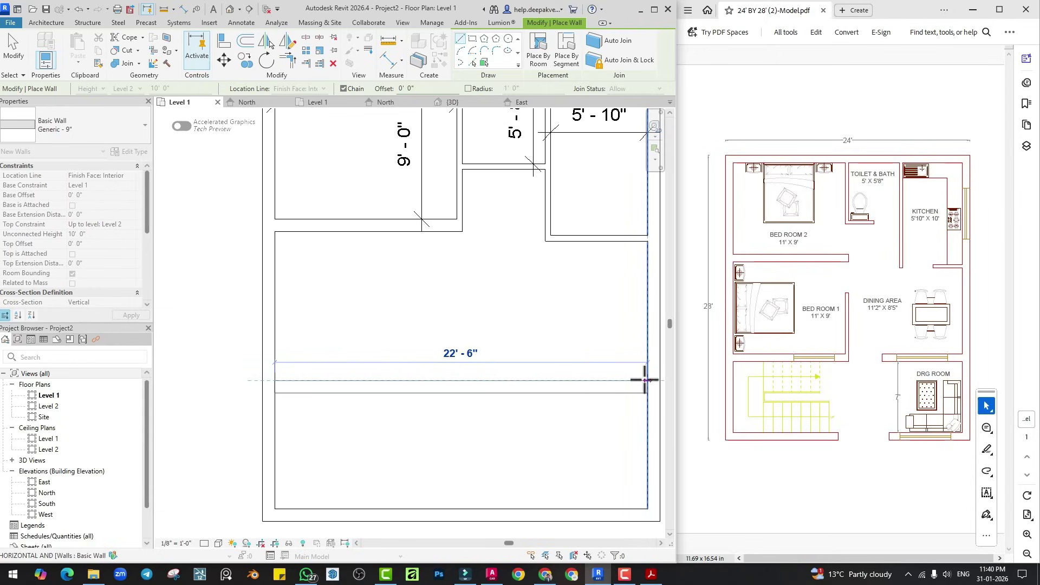
pyautogui.click(644, 381)
pyautogui.scroll(-1, 551, 396)
pyautogui.press('Escape')
pyautogui.press('Escape')
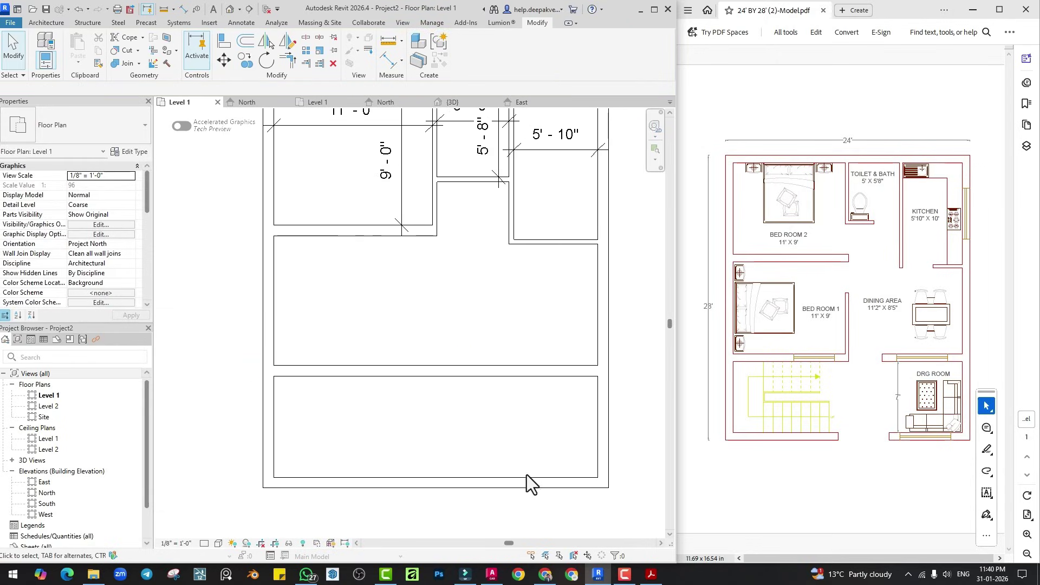
# Check the clear distance between the bottom exterior wall and the new full-width wall against the PDF.
pyautogui.click(528, 478)
pyautogui.moveTo(539, 457); pyautogui.dragTo(548, 431, button='middle')
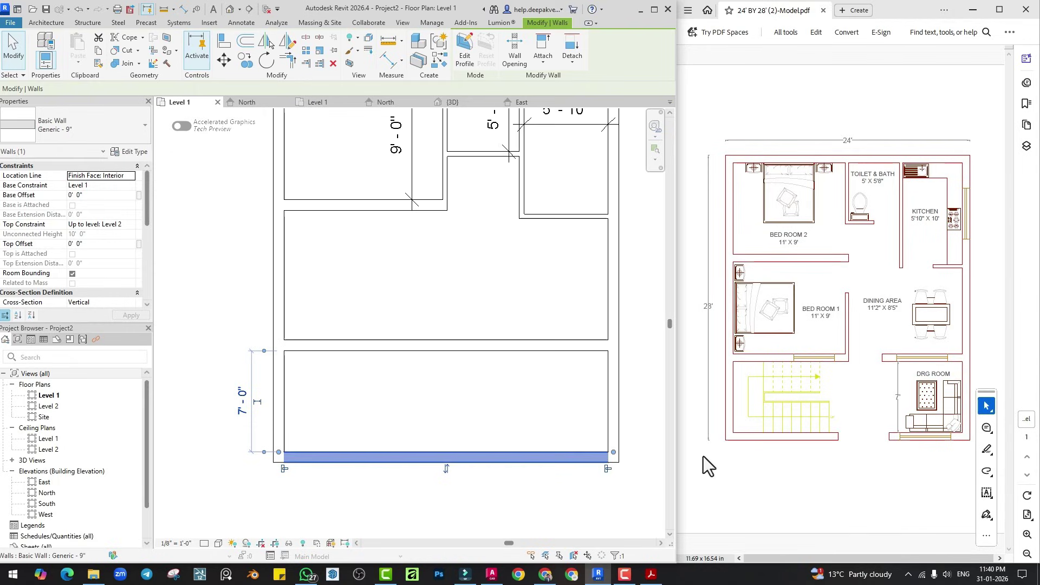
pyautogui.moveTo(407, 356); pyautogui.dragTo(411, 383, button='middle')
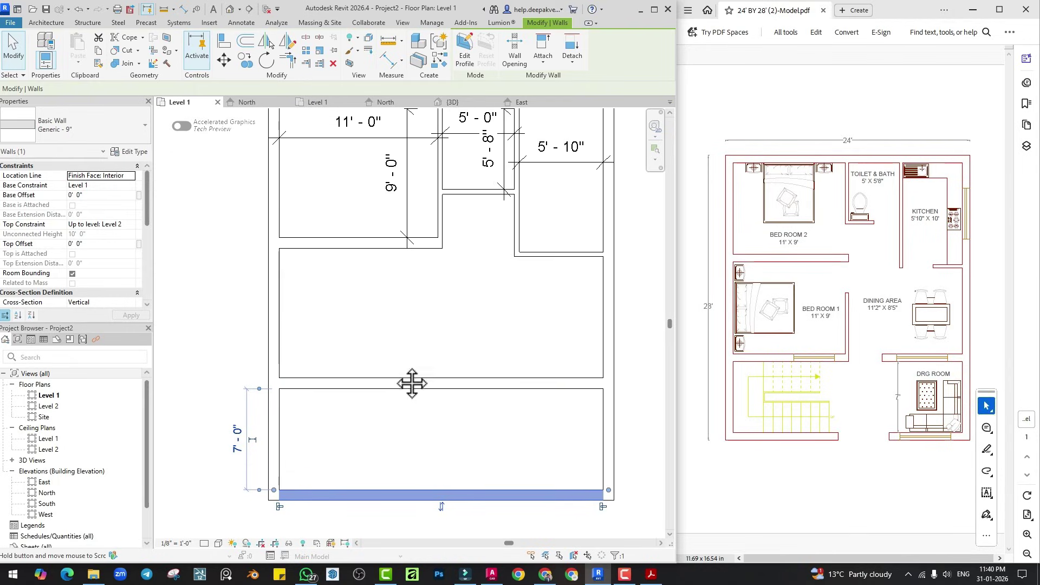
pyautogui.moveTo(377, 336); pyautogui.dragTo(381, 359, button='middle')
pyautogui.press('Escape')
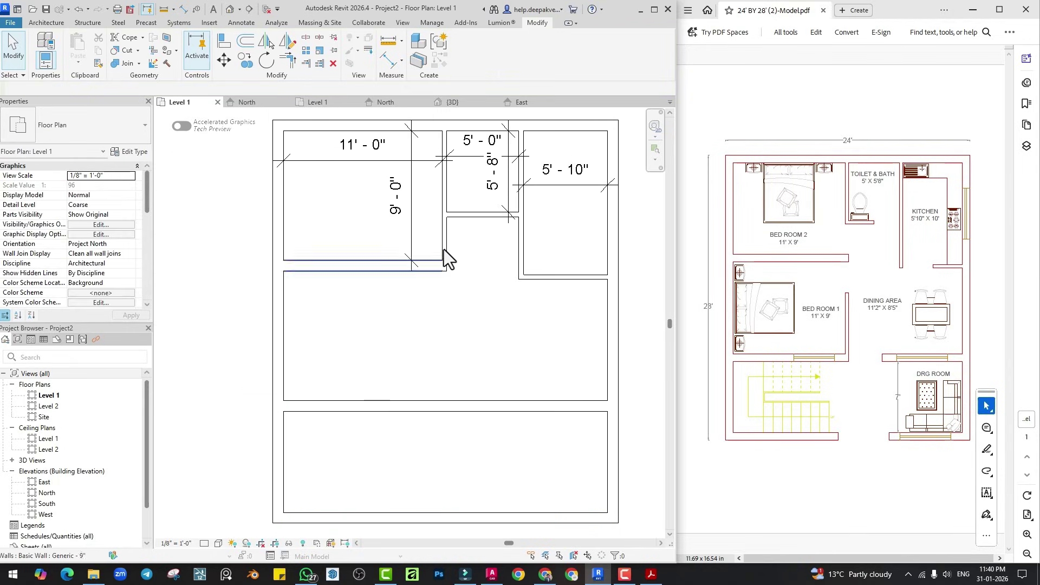
# Create a vertical wall similar to the 4" partition, from the full-width wall up to Bed Room 2's lower wall, about 9' from the left exterior wall.
pyautogui.click(440, 237)
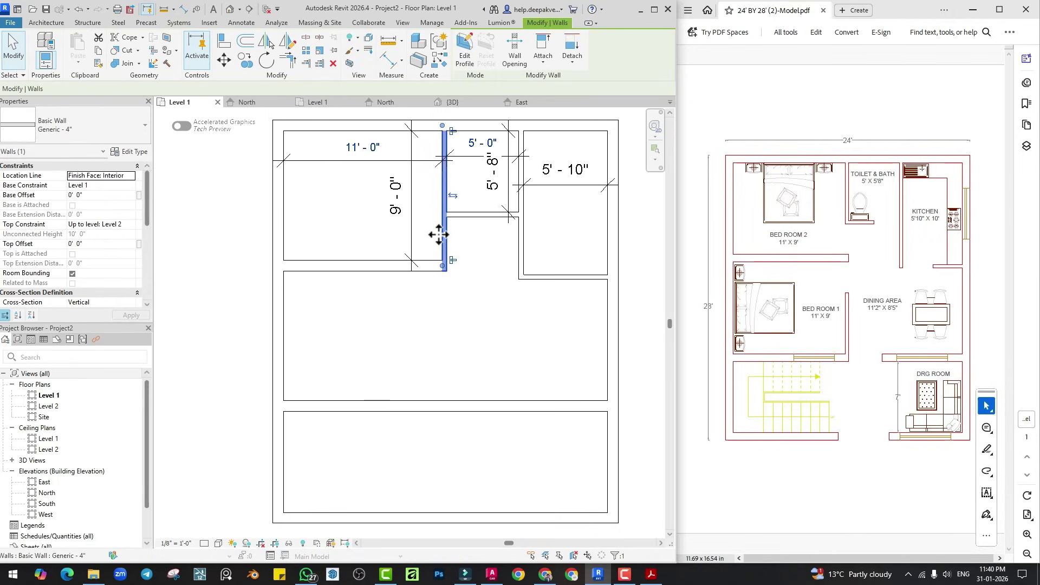
pyautogui.click(436, 64)
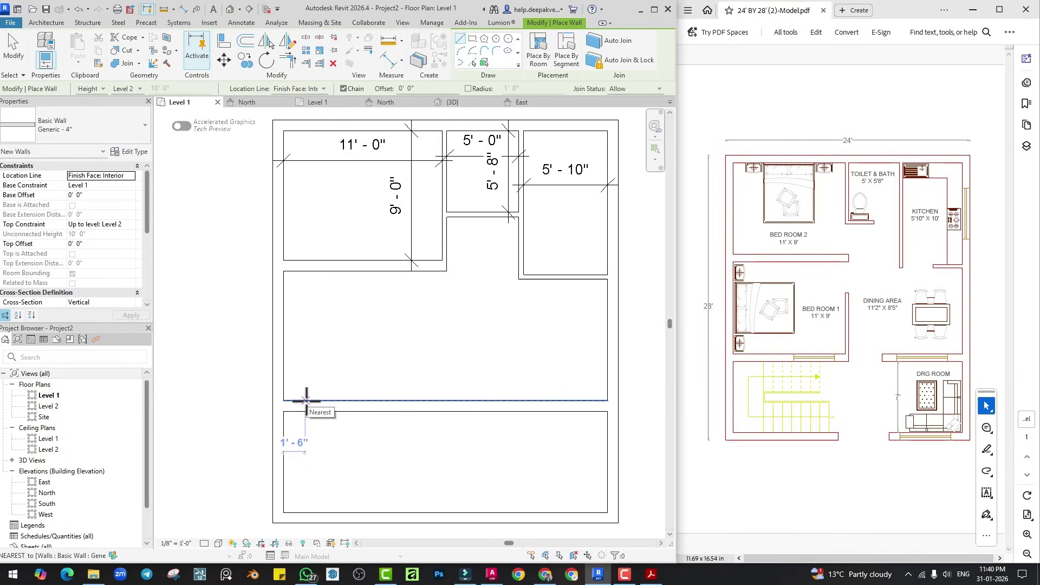
pyautogui.press('Return')
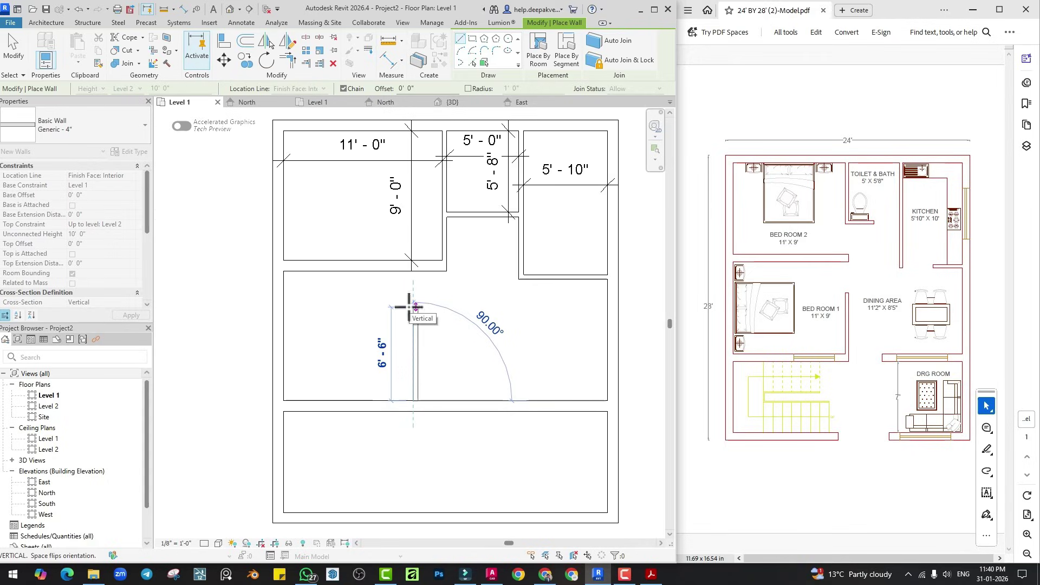
pyautogui.click(413, 271)
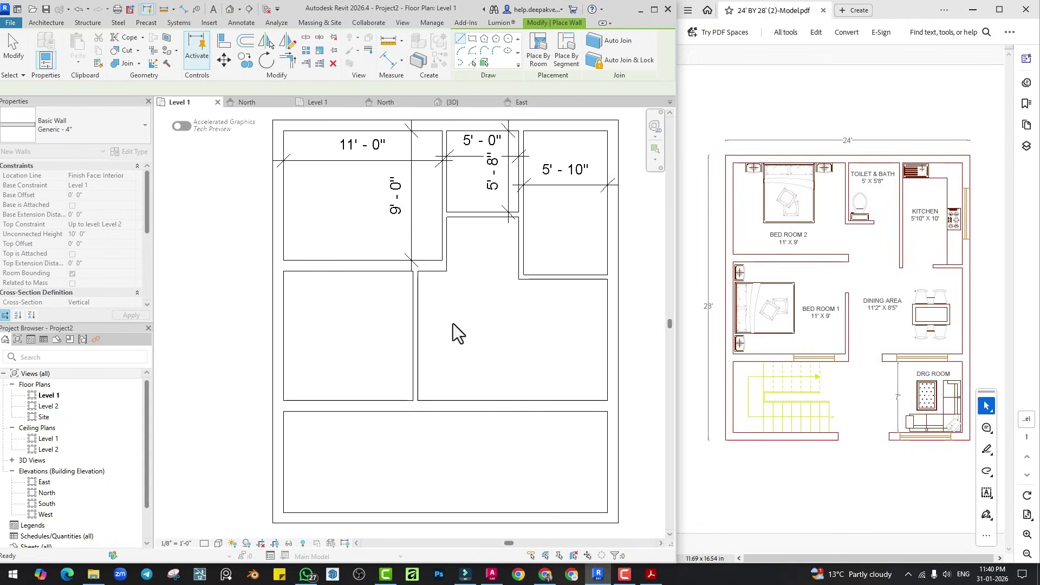
pyautogui.press('Escape')
pyautogui.press('Escape')
pyautogui.scroll(-1, 451, 323)
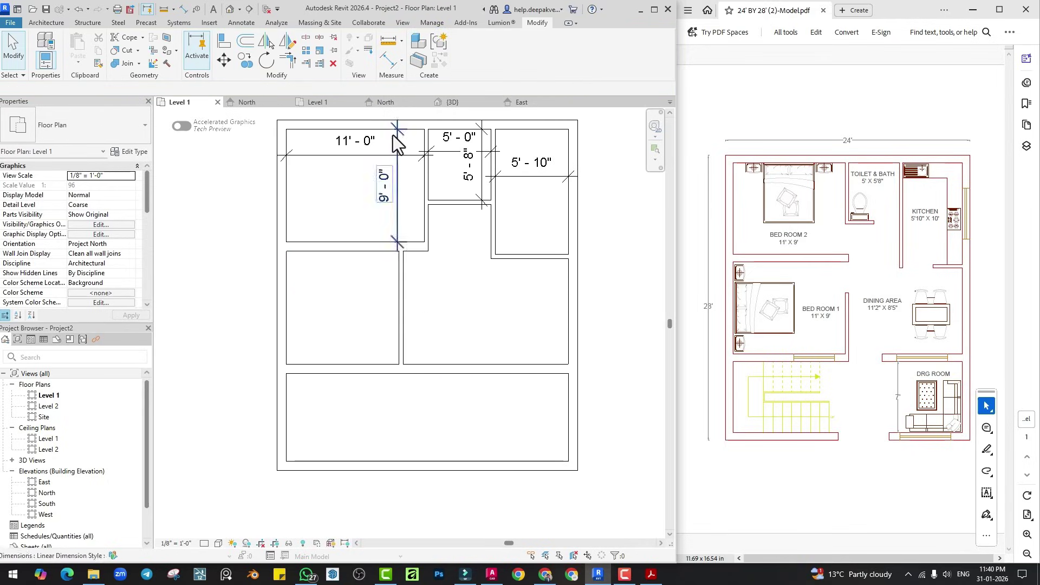
# Dimension Bed Room 1's inner width and depth between its wall faces.
pyautogui.click(383, 195)
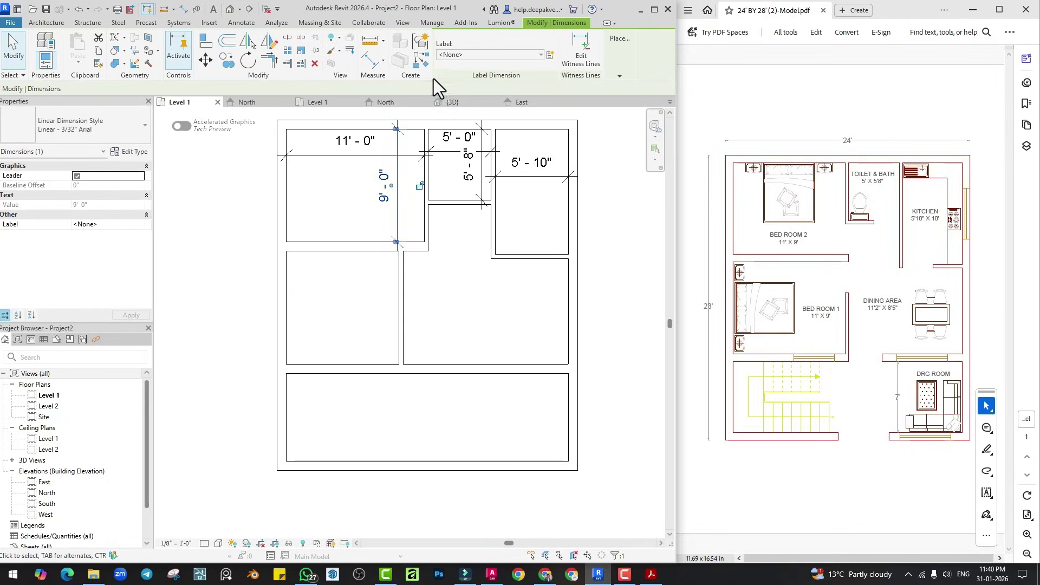
pyautogui.click(289, 264)
pyautogui.click(399, 265)
pyautogui.click(365, 293)
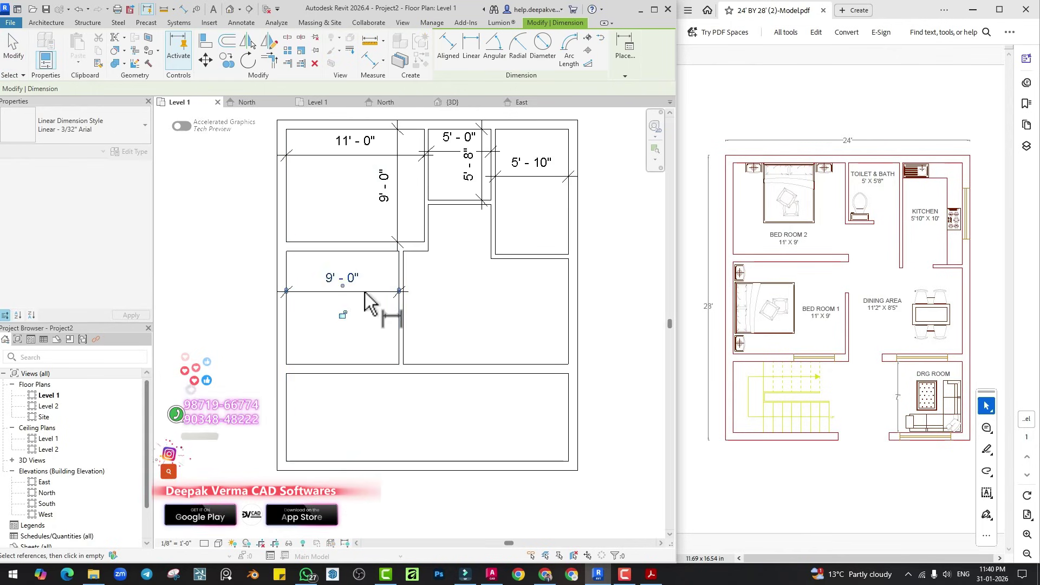
pyautogui.click(376, 252)
pyautogui.click(378, 362)
pyautogui.click(311, 341)
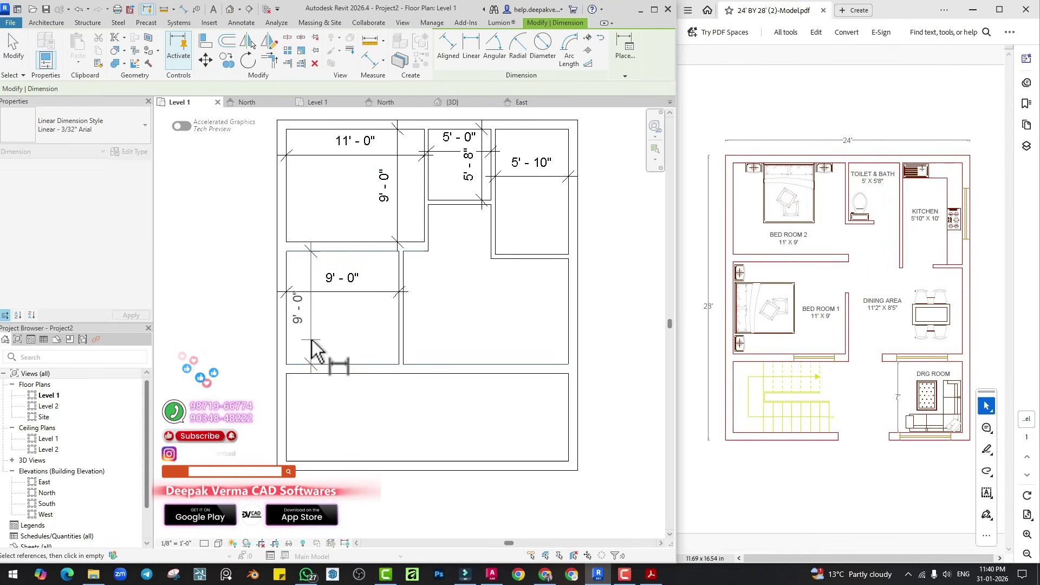
pyautogui.press('Escape')
pyautogui.press('Escape')
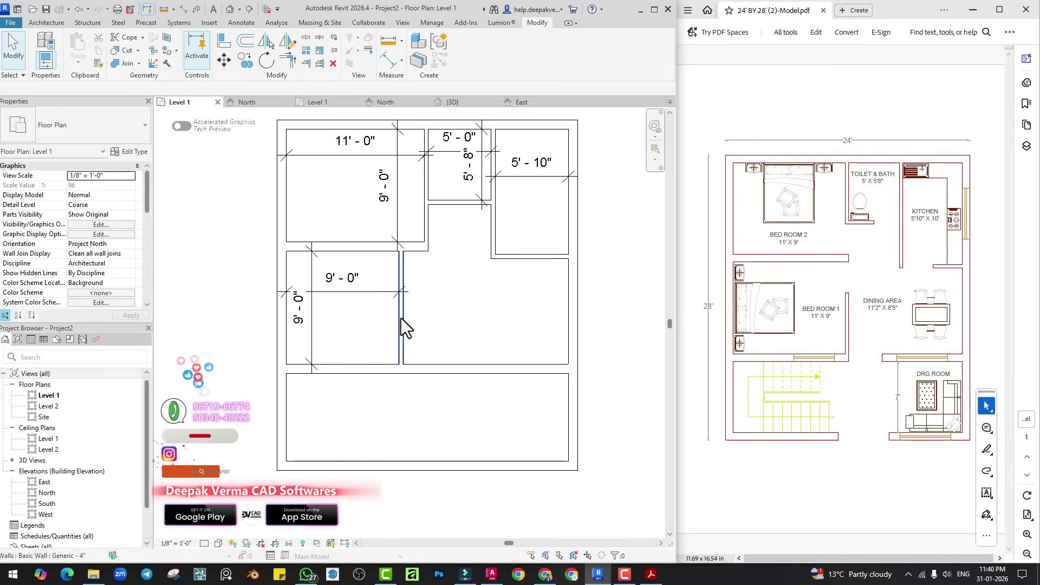
# Set Bed Room 1's inner width to 11' by moving its right partition.
pyautogui.click(401, 317)
pyautogui.click(346, 279)
pyautogui.write('11')
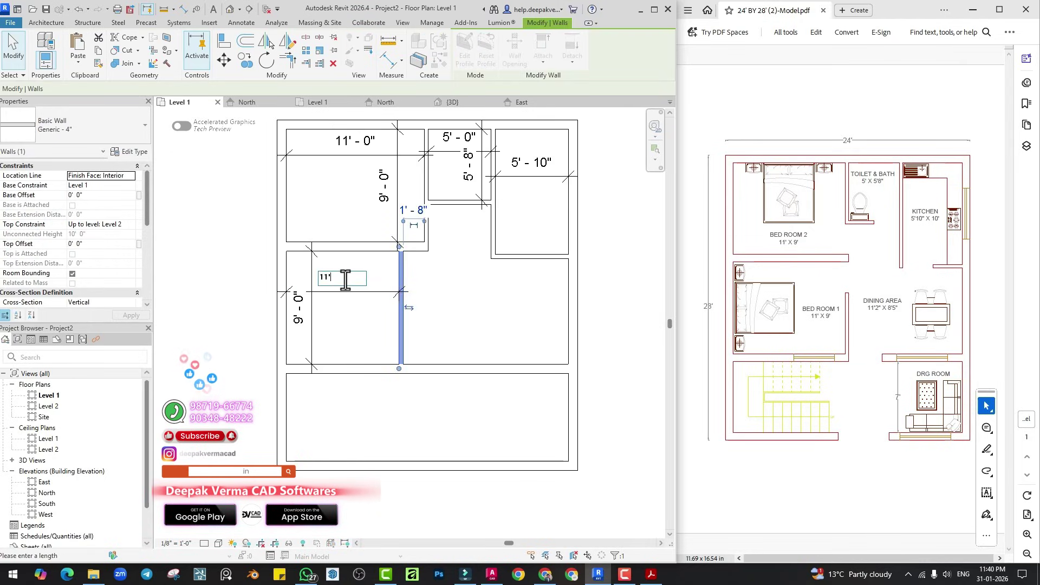
pyautogui.press('Return')
pyautogui.press('Escape')
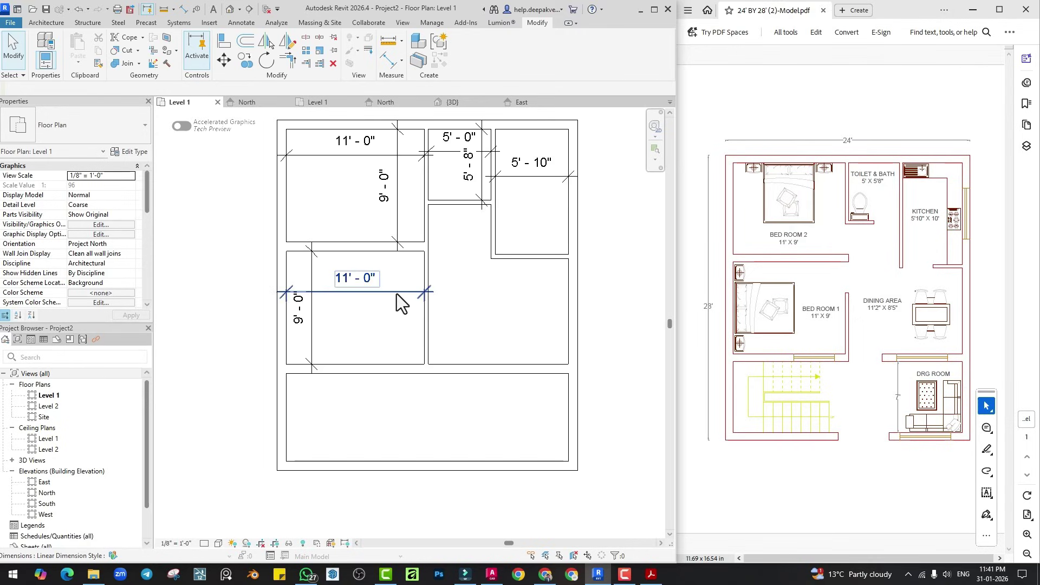
# Dimension the dining area's inner depth below the kitchen wall and its width to the right exterior wall.
pyautogui.press('d')
pyautogui.press('i')
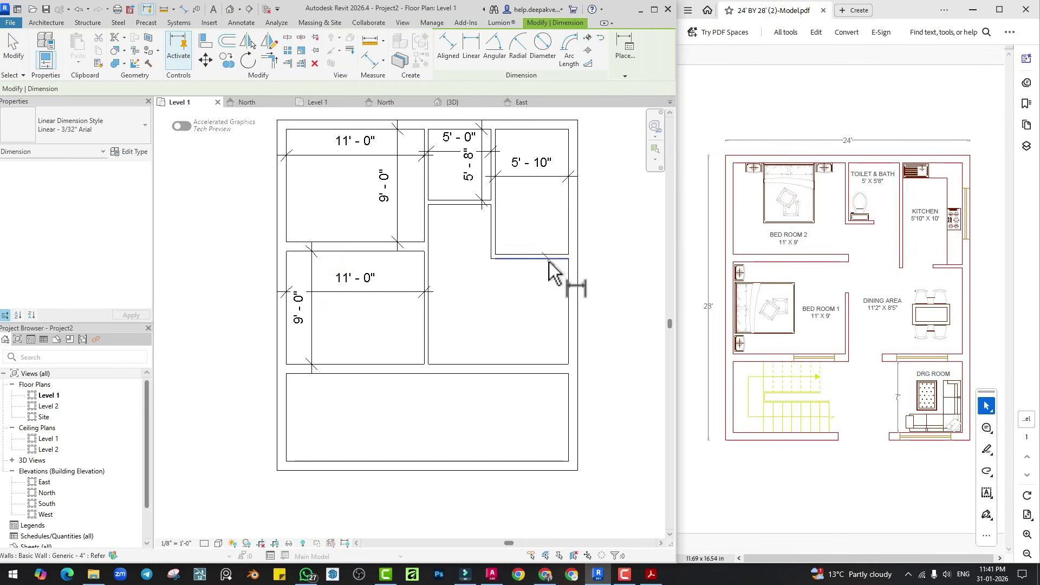
pyautogui.click(549, 259)
pyautogui.click(544, 362)
pyautogui.click(543, 351)
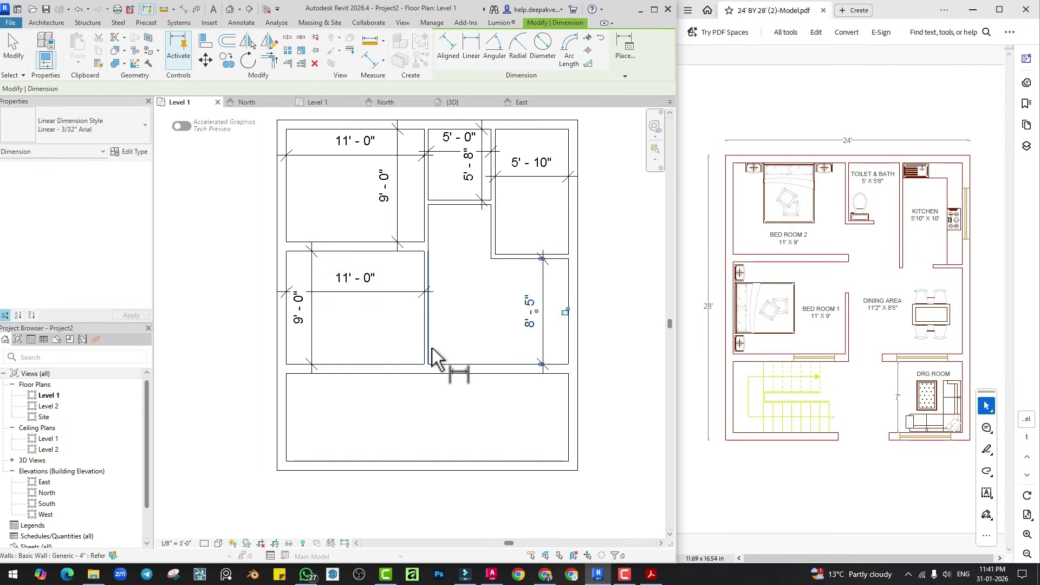
pyautogui.click(433, 353)
pyautogui.click(568, 346)
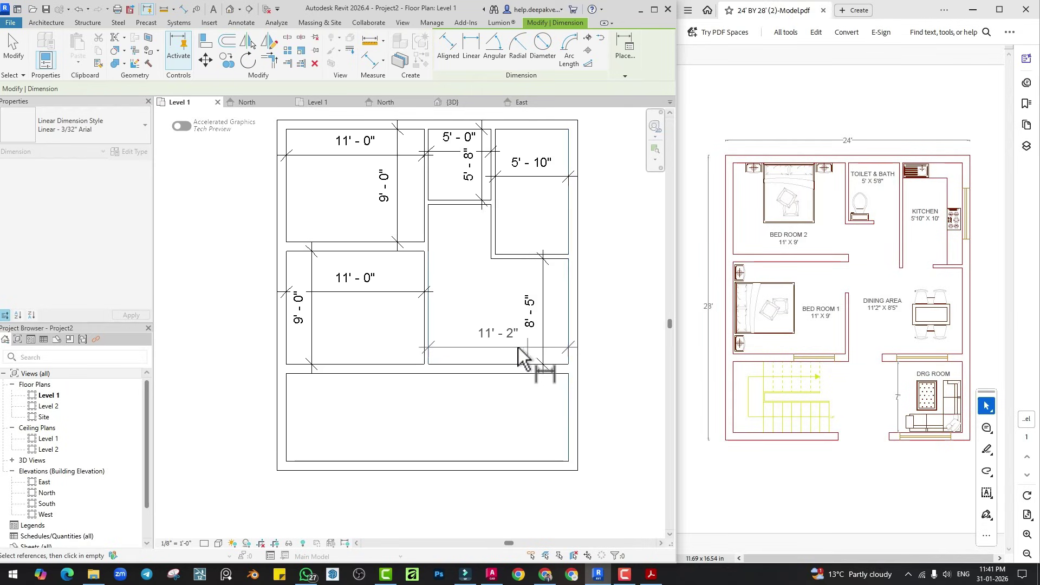
pyautogui.click(523, 352)
# Dimension the front room's inner depth between the full-width wall and the bottom exterior wall.
pyautogui.click(461, 375)
pyautogui.click(449, 459)
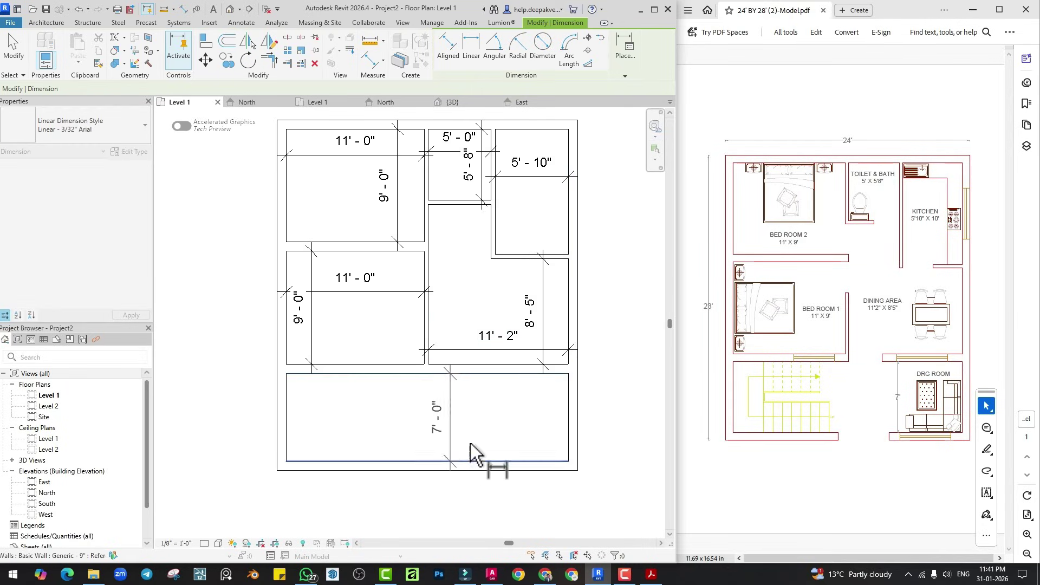
pyautogui.click(479, 440)
pyautogui.moveTo(476, 428); pyautogui.dragTo(439, 411, button='middle')
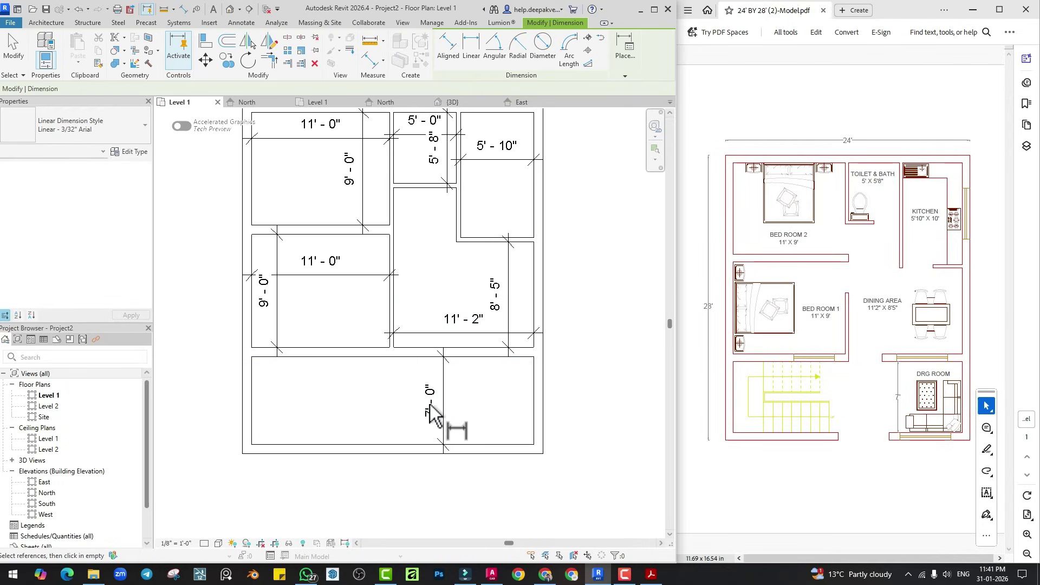
pyautogui.scroll(-1, 463, 396)
pyautogui.moveTo(482, 371); pyautogui.dragTo(489, 395, button='middle')
pyautogui.scroll(1, 444, 324)
pyautogui.moveTo(426, 310); pyautogui.dragTo(429, 325, button='middle')
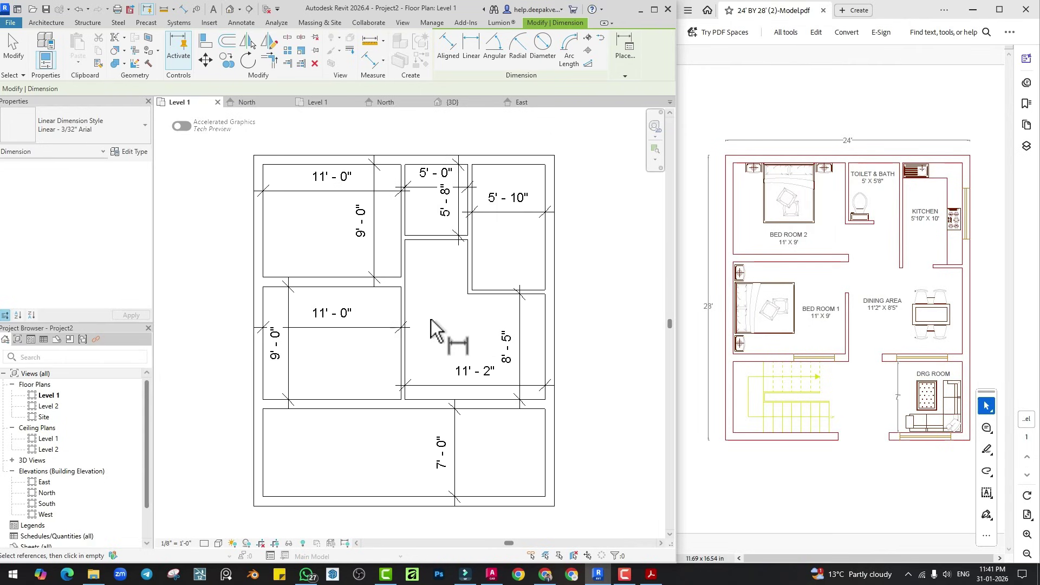
pyautogui.press('Escape')
pyautogui.press('Escape')
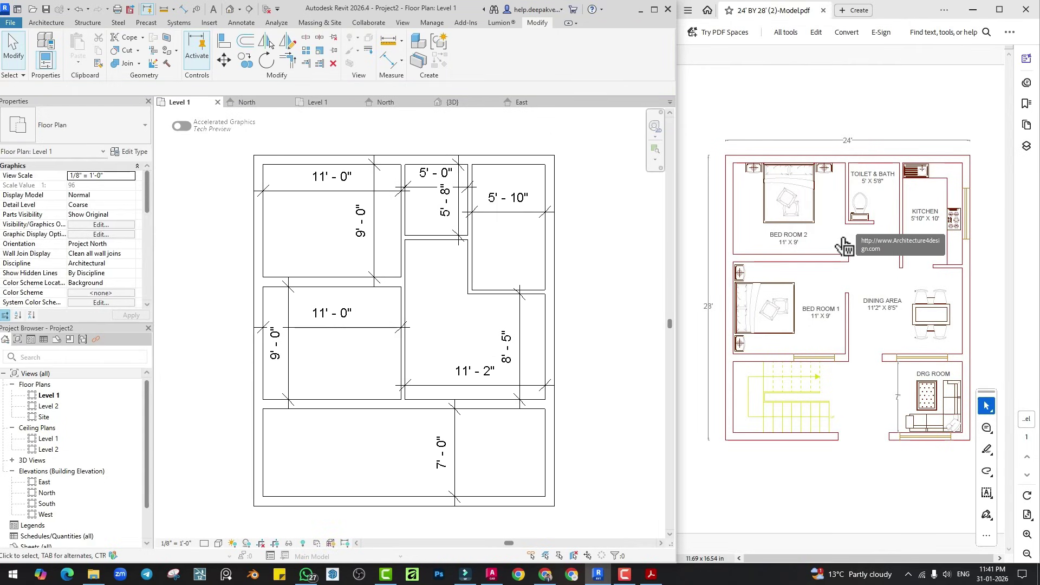
# Place a Single-Flush 36" x 84" door at the upper end of Bed Room 1's right partition, swinging into the bedroom.
pyautogui.click(52, 24)
pyautogui.click(71, 50)
pyautogui.scroll(2, 401, 238)
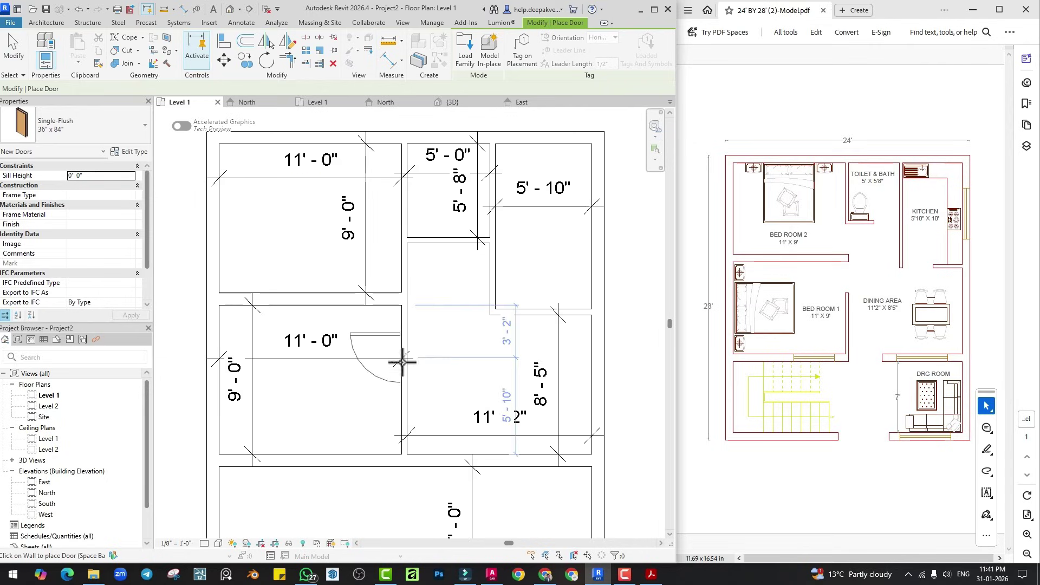
pyautogui.moveTo(400, 379); pyautogui.dragTo(388, 360, button='middle')
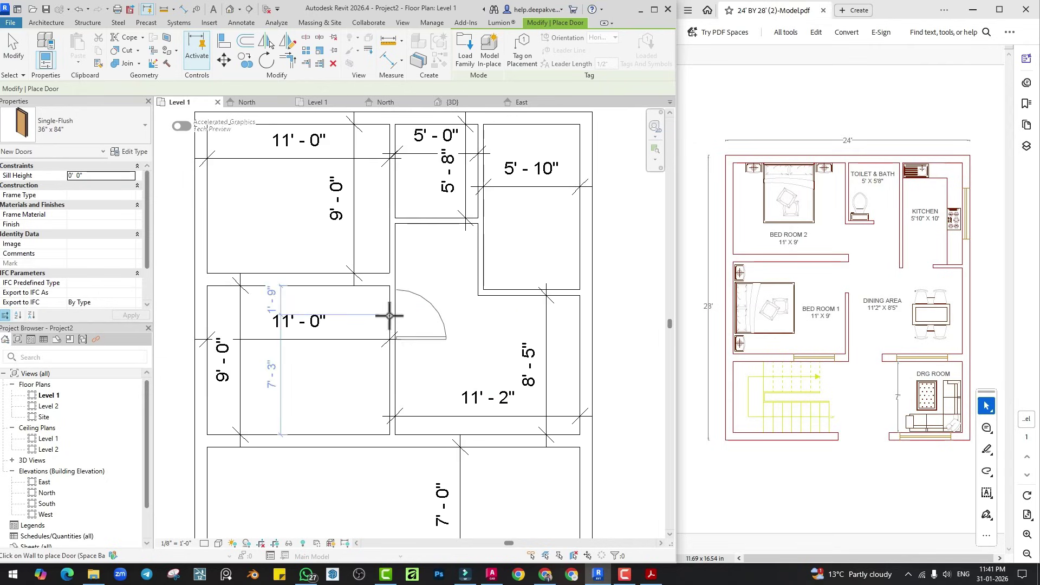
pyautogui.click(387, 311)
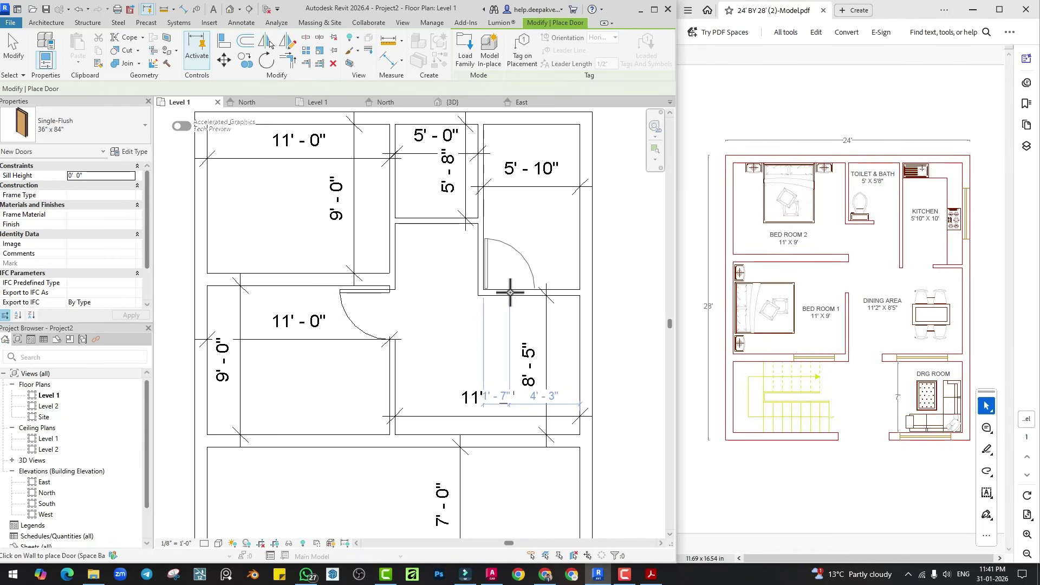
# Place Single-Flush doors at the left end of the kitchen's lower wall and in the full-width wall at the dining area's left end.
pyautogui.click(482, 266)
pyautogui.scroll(-1, 498, 331)
pyautogui.moveTo(497, 331); pyautogui.dragTo(479, 274, button='middle')
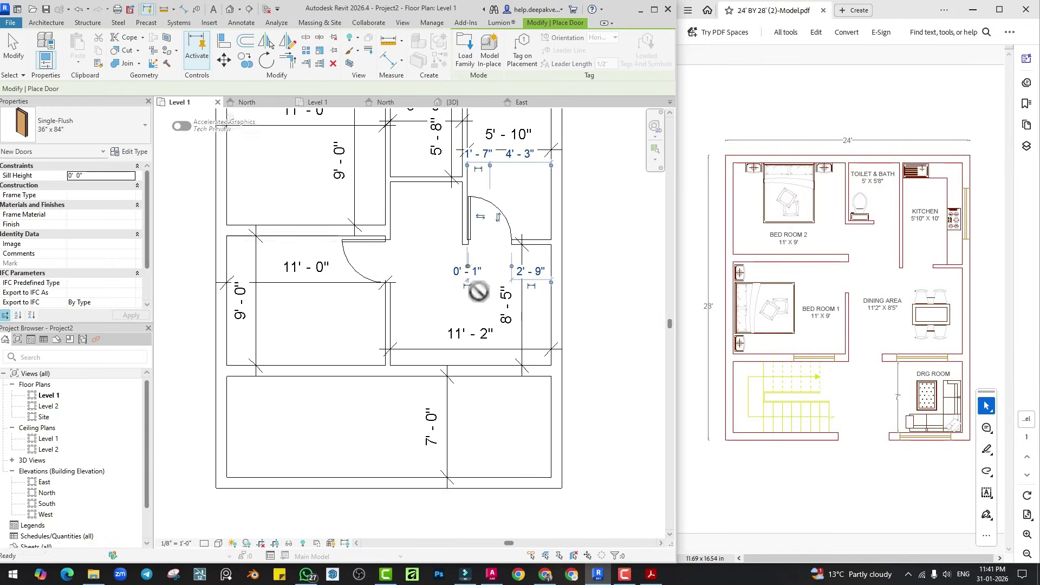
pyautogui.click(415, 364)
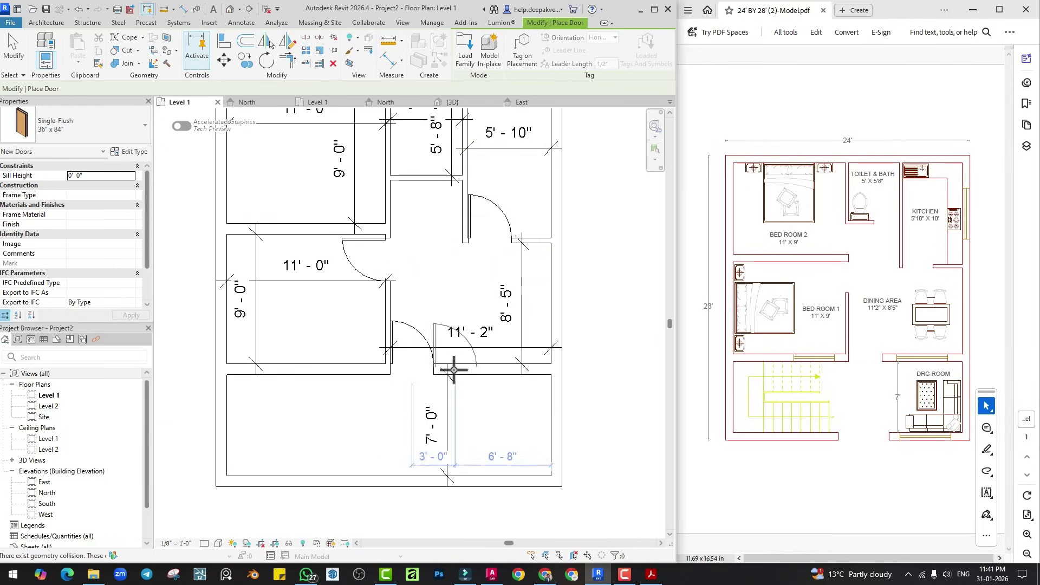
pyautogui.scroll(-1, 446, 394)
pyautogui.press('Escape')
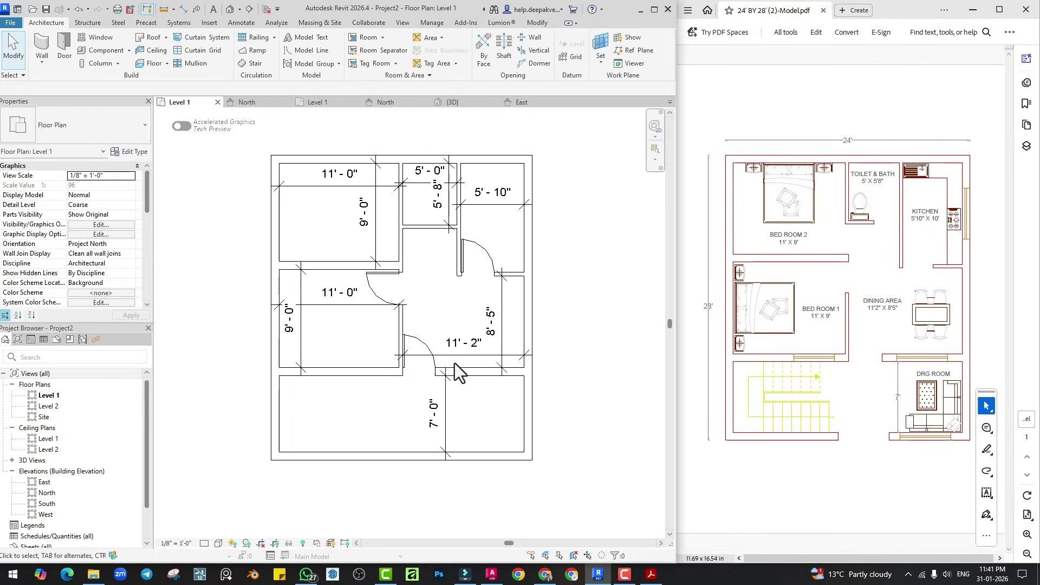
pyautogui.moveTo(454, 363); pyautogui.dragTo(449, 368, button='middle')
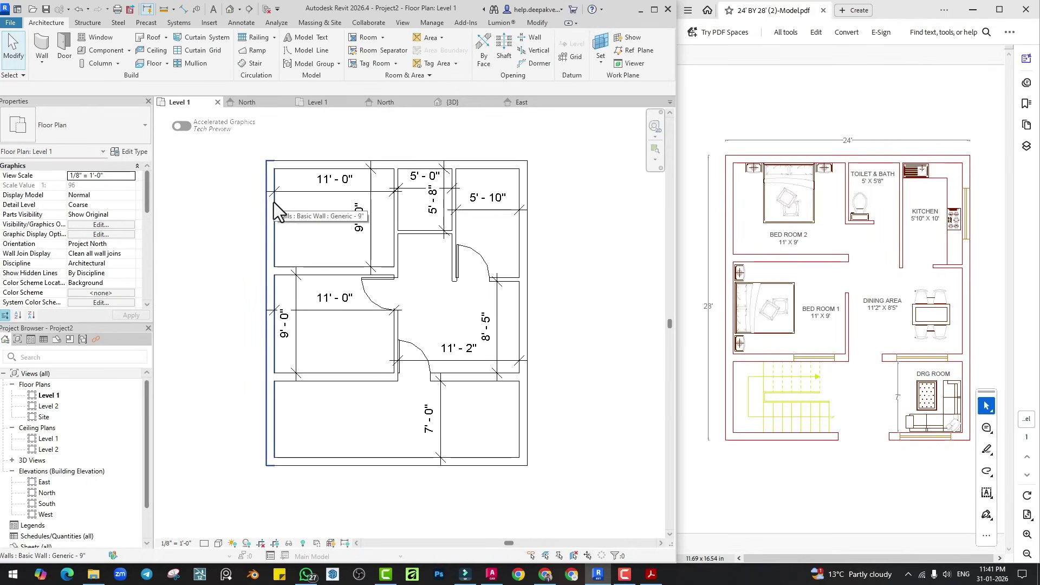
# Review the Wall tool's location line options and the available basic wall types.
pyautogui.press('w')
pyautogui.press('a')
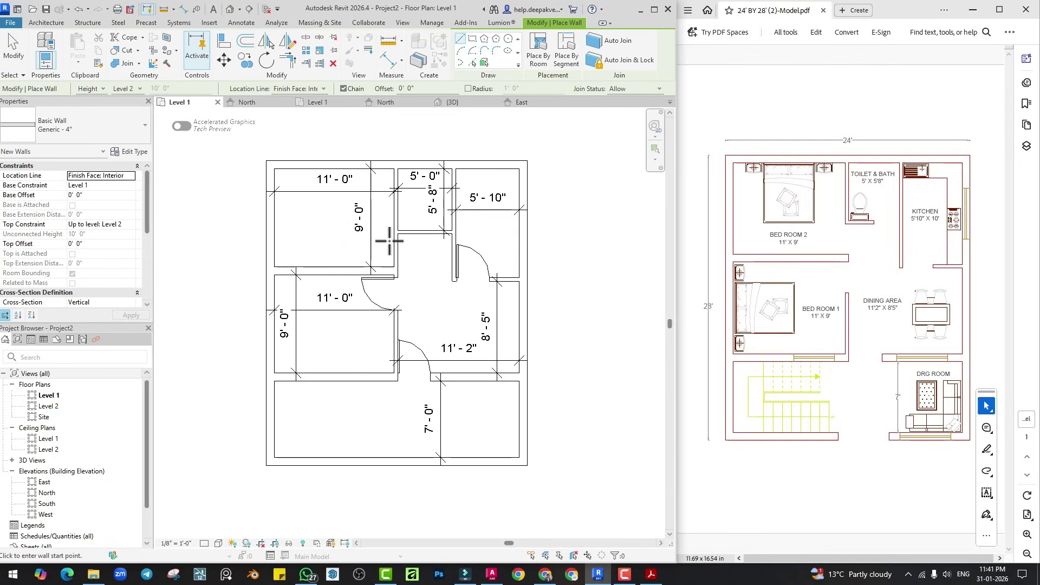
pyautogui.click(293, 88)
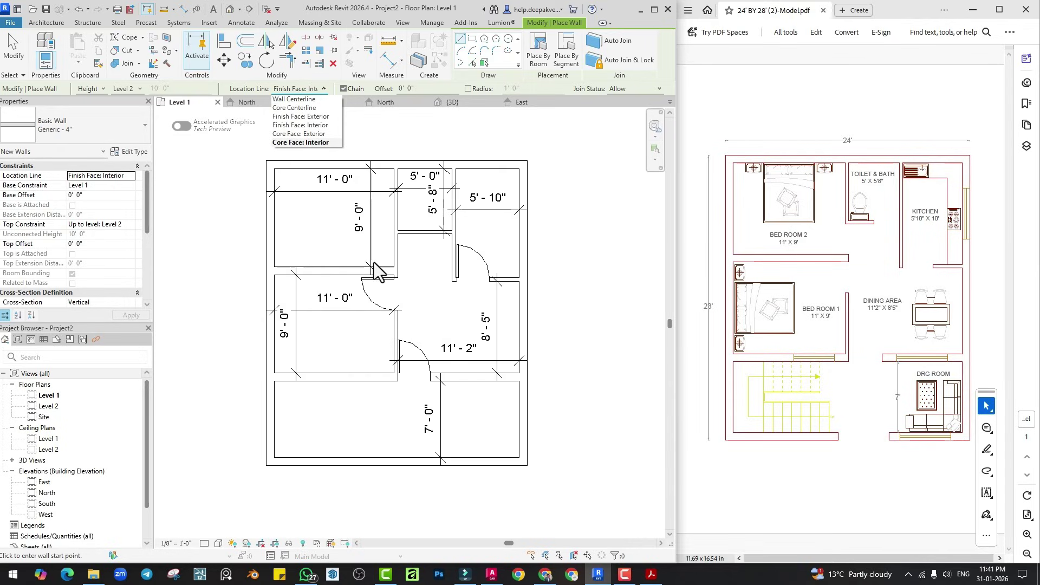
pyautogui.click(88, 132)
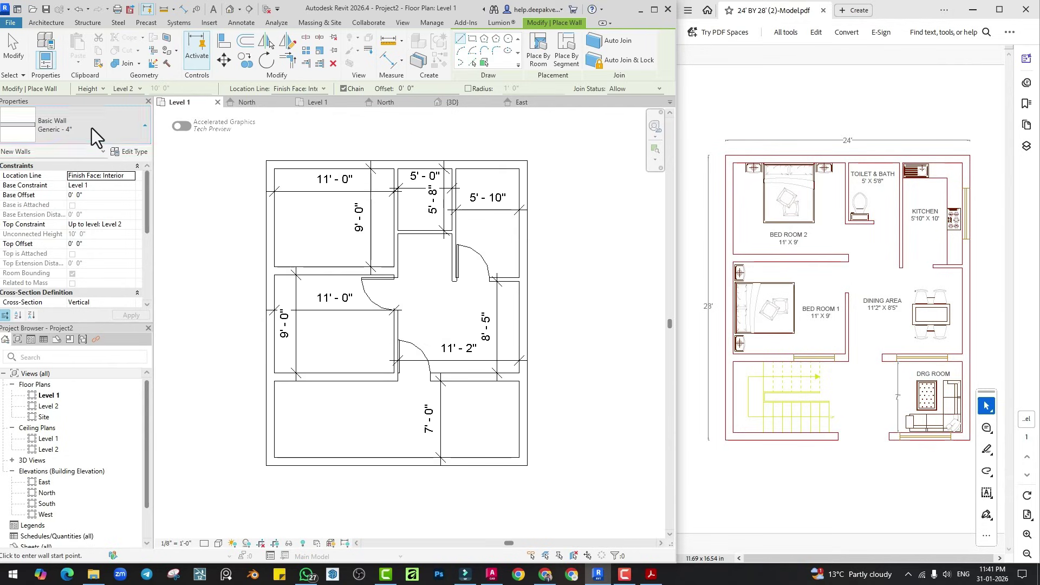
pyautogui.click(92, 128)
pyautogui.scroll(2, 70, 268)
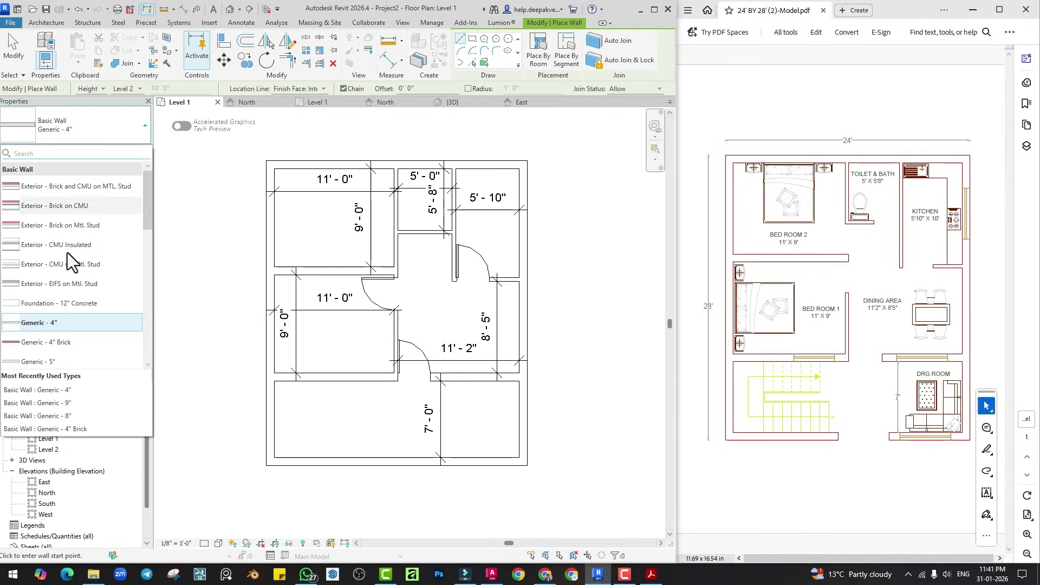
pyautogui.press('Escape')
pyautogui.press('Escape')
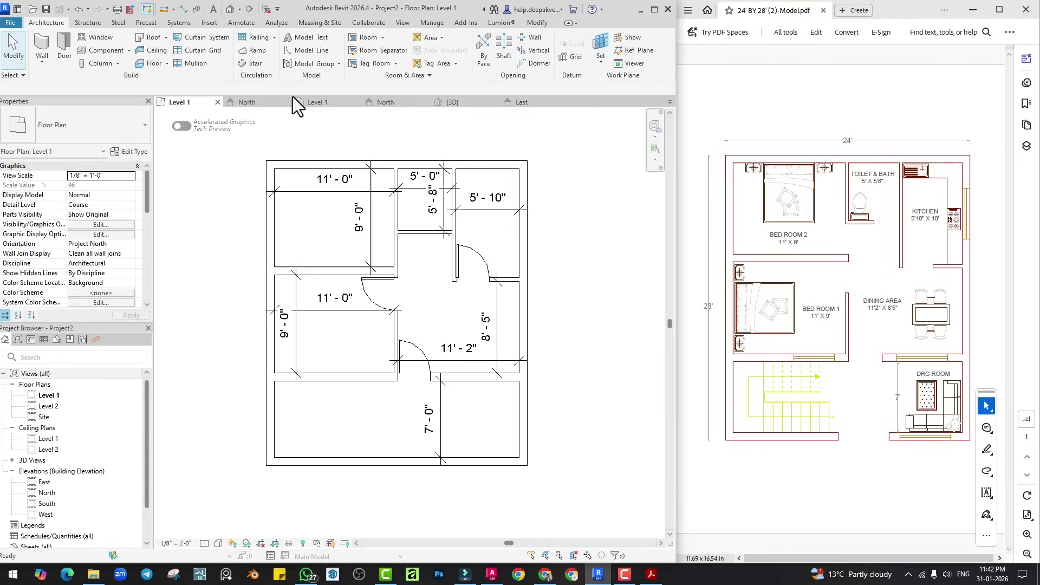
# Start the Wall tool with the Finish Face: Interior location line and set the wall type to Generic - 8".
pyautogui.click(54, 43)
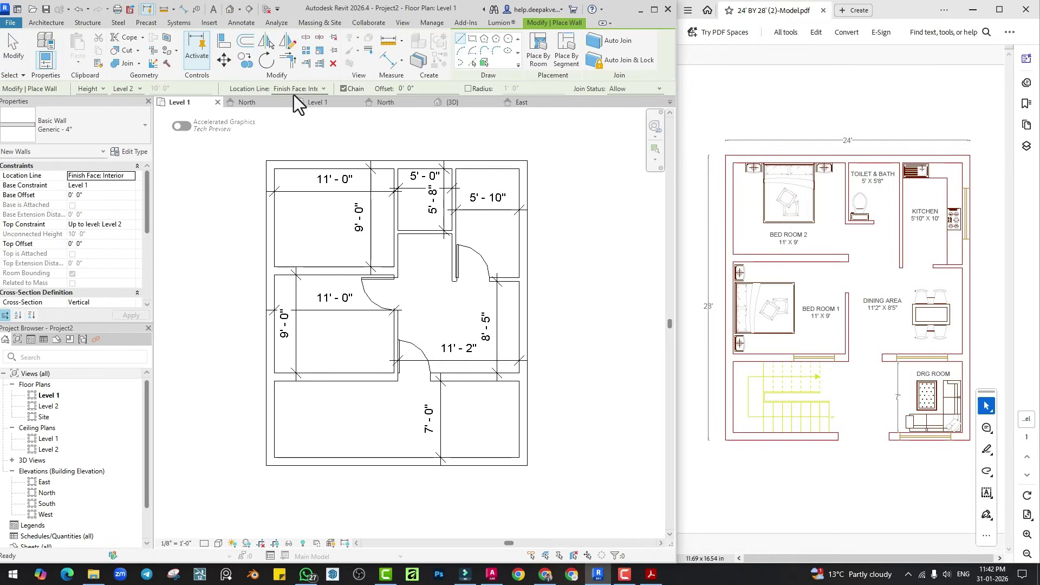
pyautogui.click(282, 90)
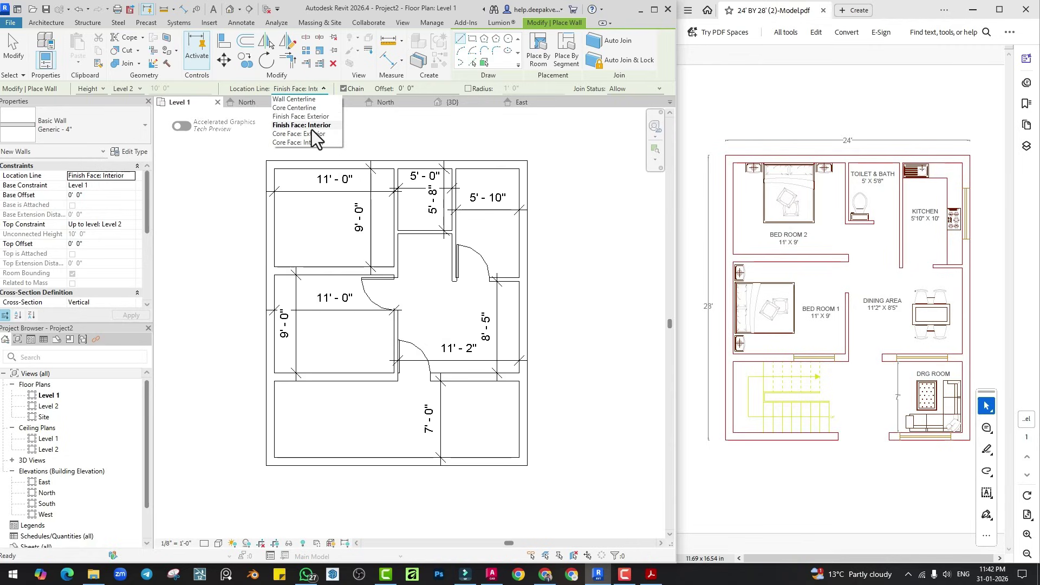
pyautogui.click(311, 129)
pyautogui.moveTo(529, 271); pyautogui.dragTo(342, 297, button='middle')
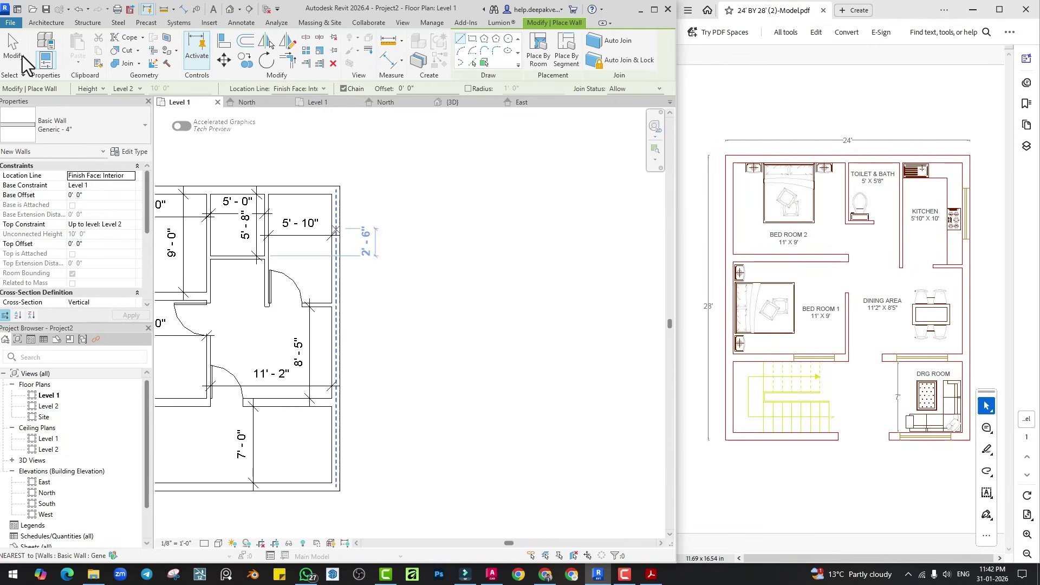
pyautogui.click(43, 22)
pyautogui.scroll(1, 499, 271)
pyautogui.click(23, 129)
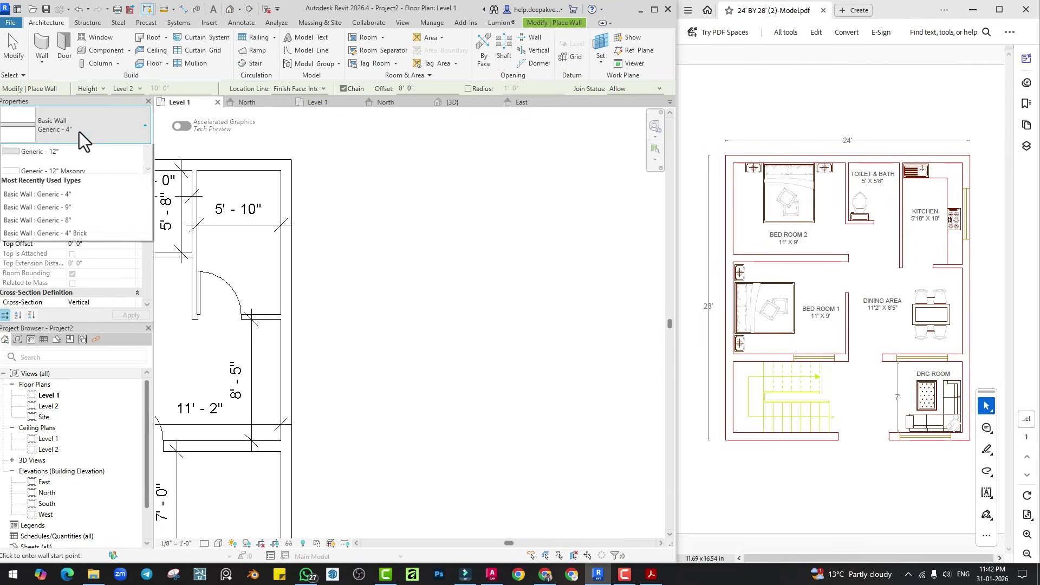
pyautogui.click(47, 170)
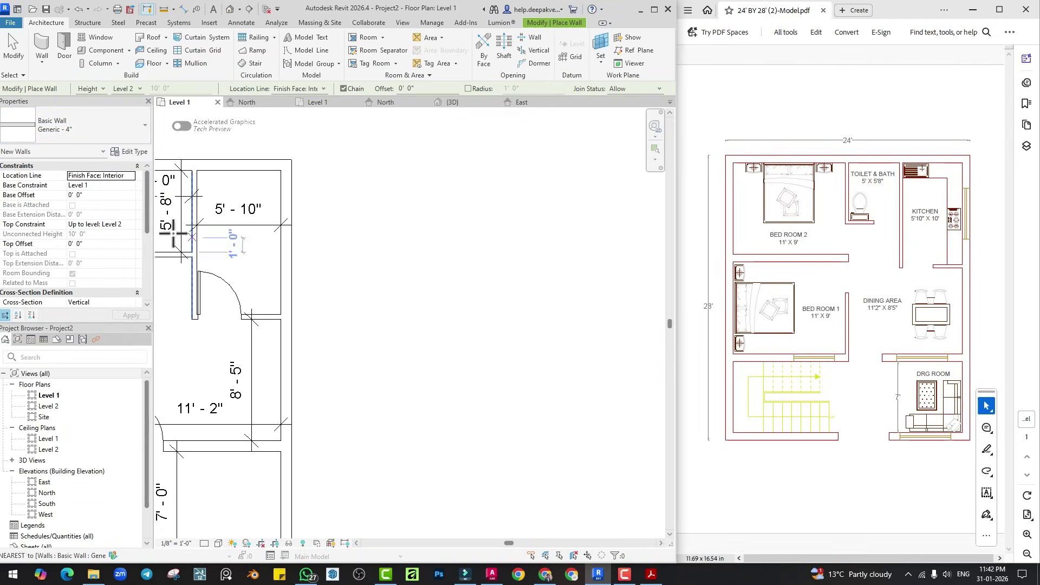
pyautogui.click(84, 128)
pyautogui.scroll(-5, 65, 251)
pyautogui.scroll(5, 60, 239)
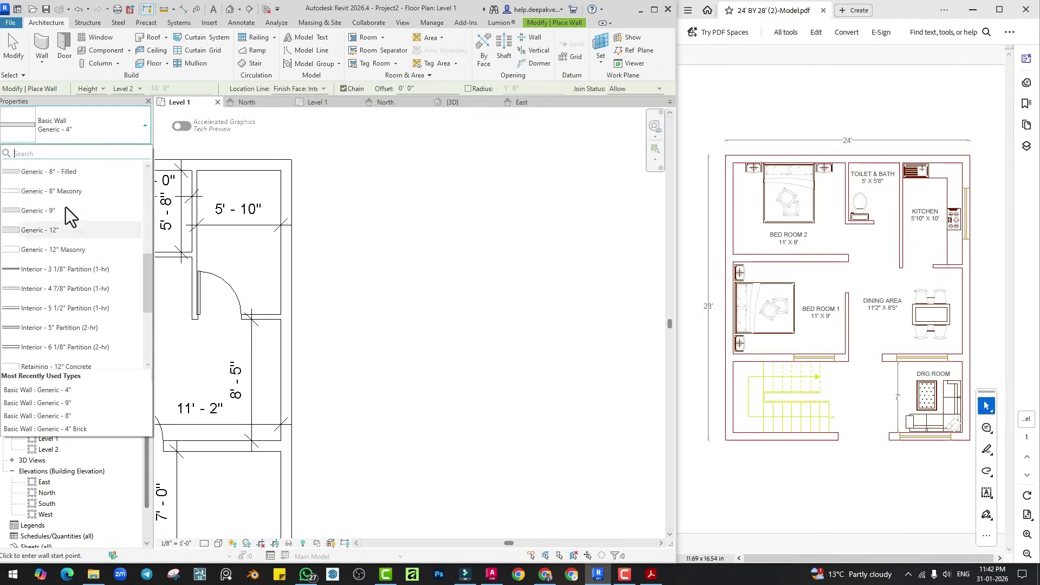
pyautogui.click(64, 268)
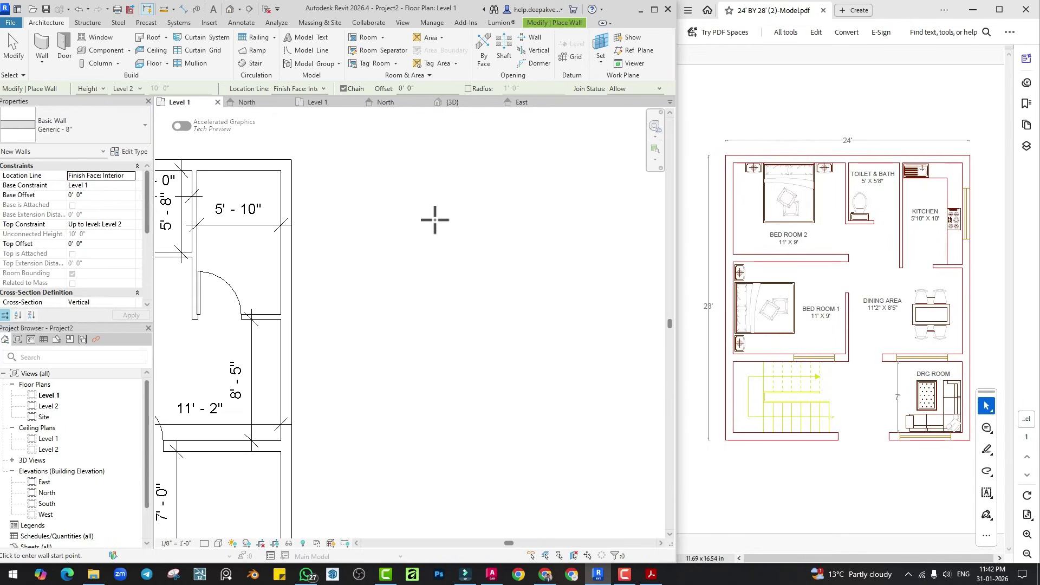
# Draw a horizontal Generic - 8" wall about 5' 1" long beside the house, using the Wall Centerline location line.
pyautogui.scroll(2, 449, 218)
pyautogui.click(395, 218)
pyautogui.scroll(1, 474, 217)
pyautogui.press('Escape')
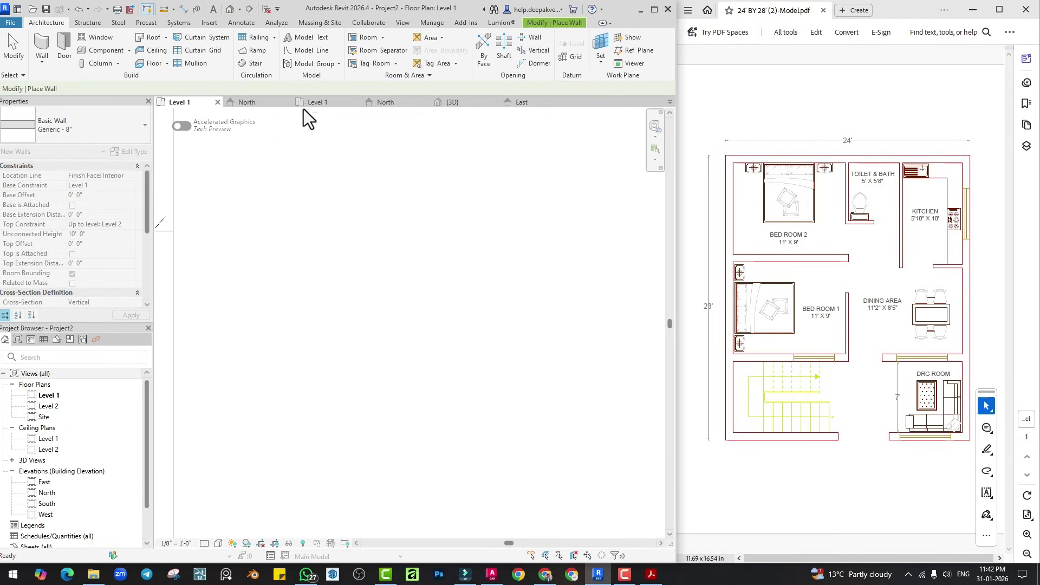
pyautogui.click(309, 89)
pyautogui.click(305, 101)
pyautogui.click(333, 230)
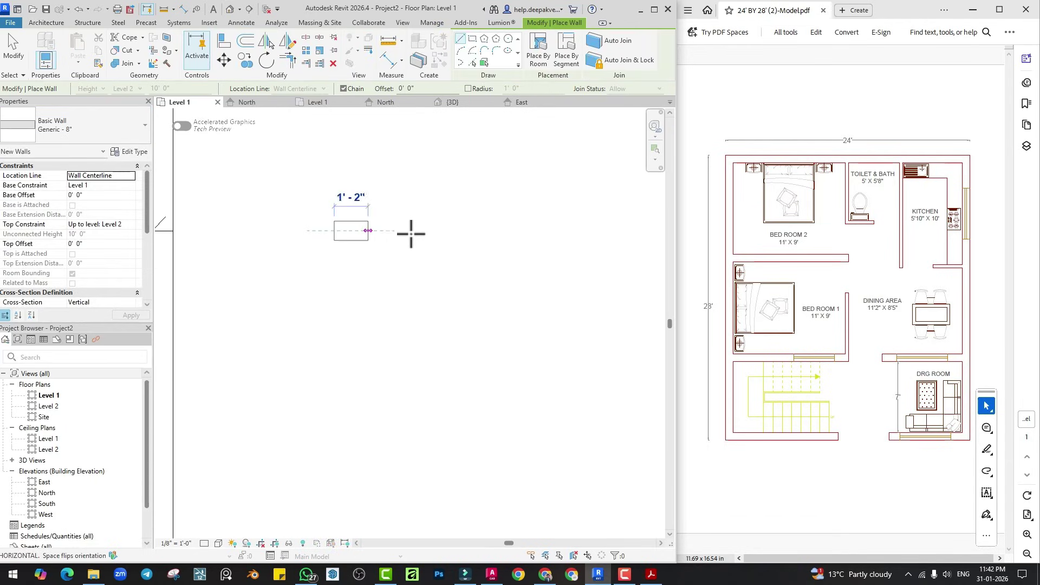
pyautogui.click(481, 231)
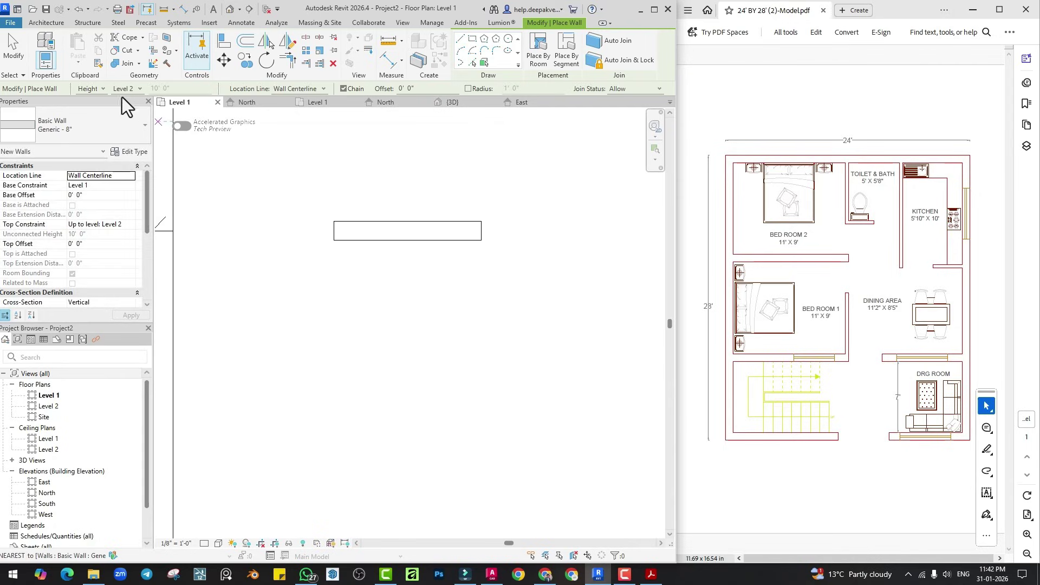
# Draw an Exterior - Brick and CMU on MTL. Stud wall about 5' 4" long just below the Generic - 8" sample wall.
pyautogui.click(74, 129)
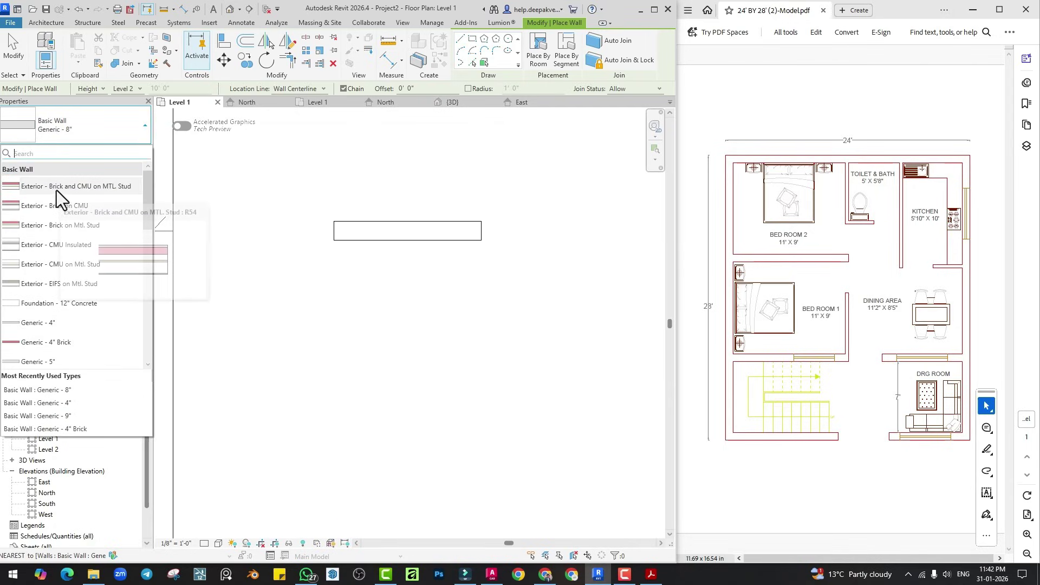
pyautogui.click(56, 188)
pyautogui.moveTo(378, 343); pyautogui.dragTo(373, 334, button='middle')
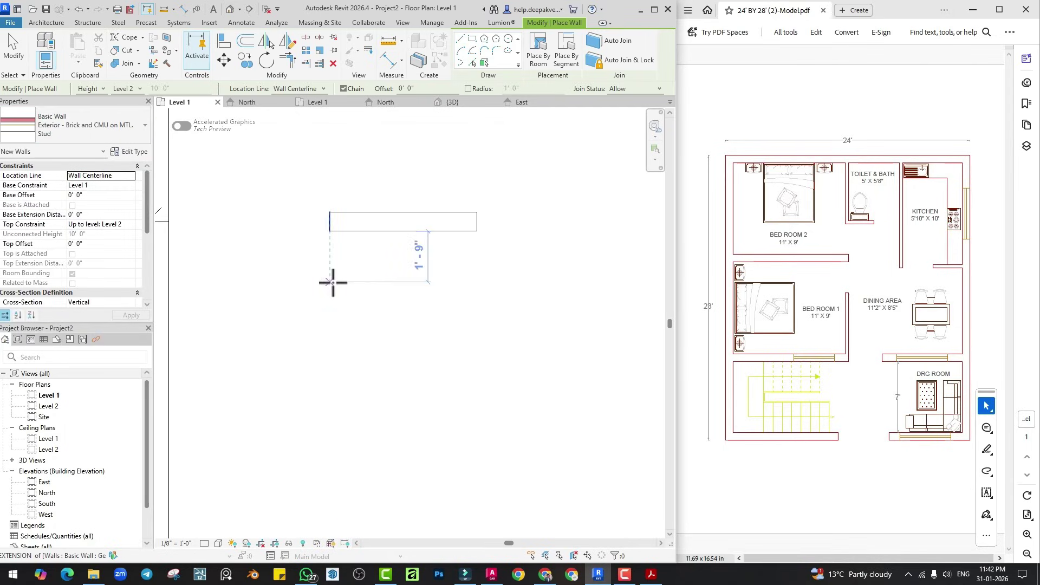
pyautogui.click(330, 277)
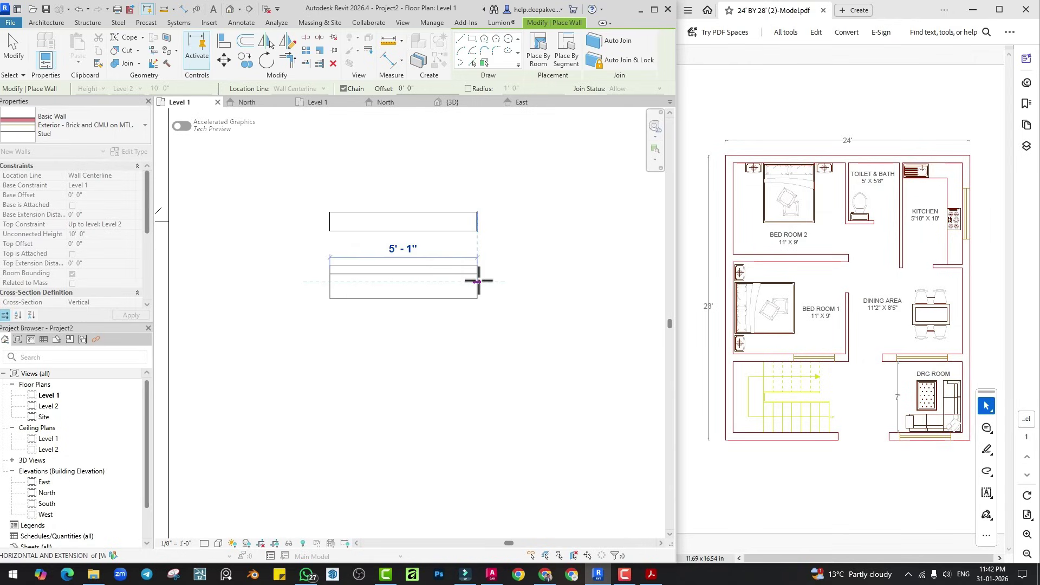
pyautogui.click(485, 281)
pyautogui.press('Escape')
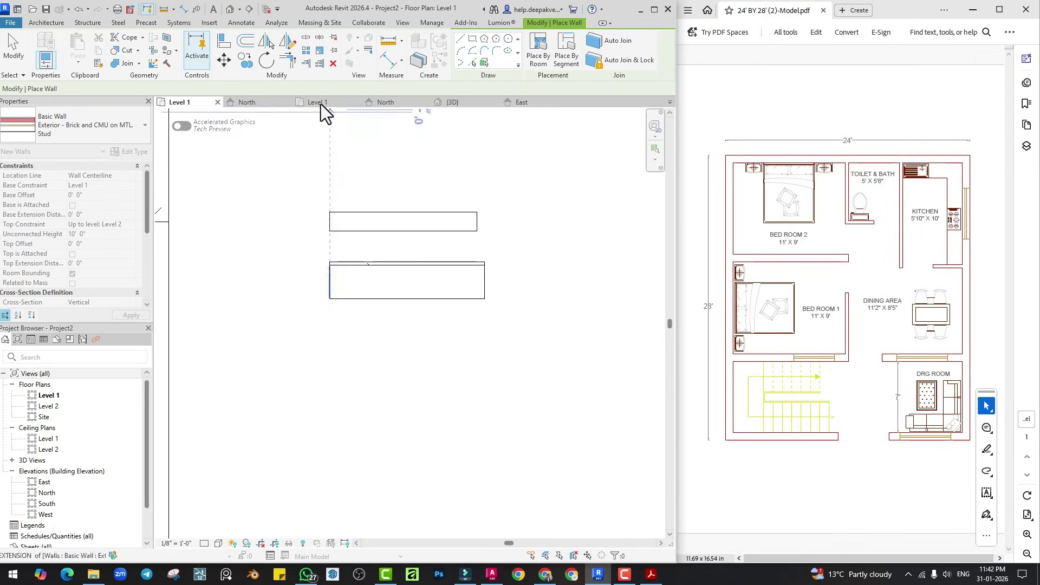
# Draw a second brick and CMU wall 5' 4" long below the first, using the Core Centerline location line.
pyautogui.click(303, 90)
pyautogui.click(299, 108)
pyautogui.moveTo(429, 353); pyautogui.dragTo(418, 290, button='middle')
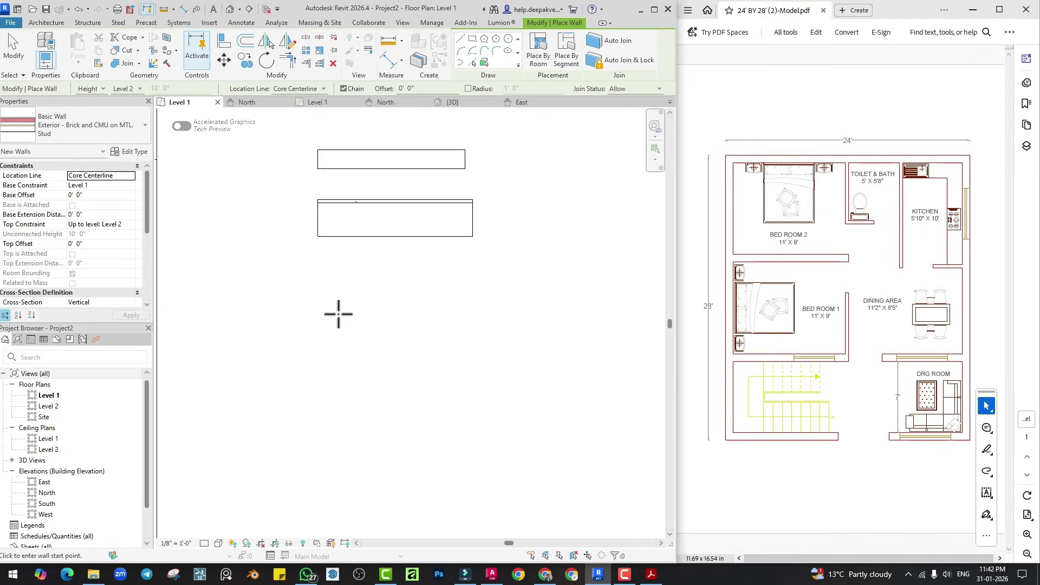
pyautogui.click(317, 307)
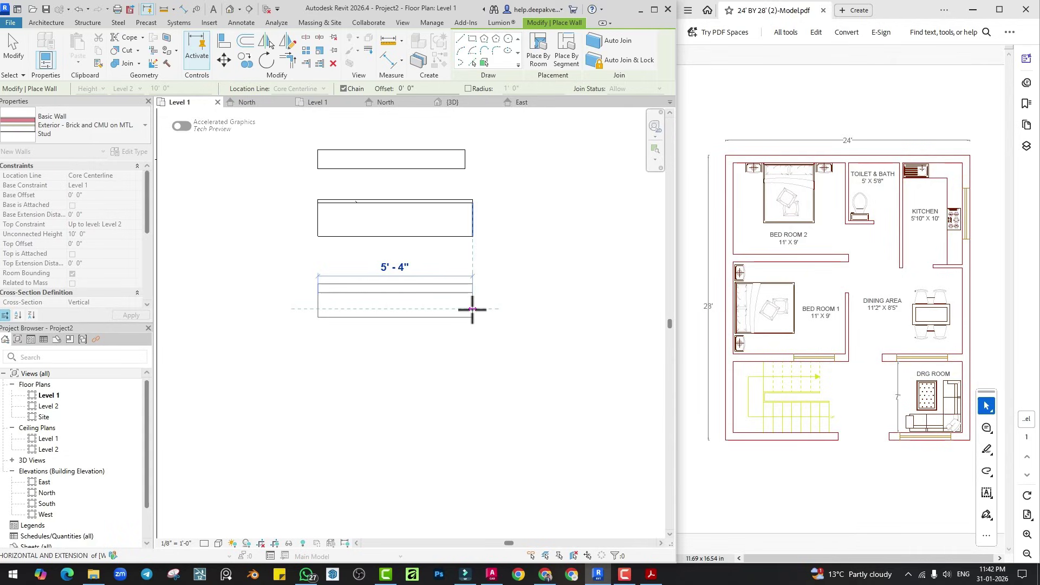
pyautogui.click(472, 308)
pyautogui.scroll(2, 360, 299)
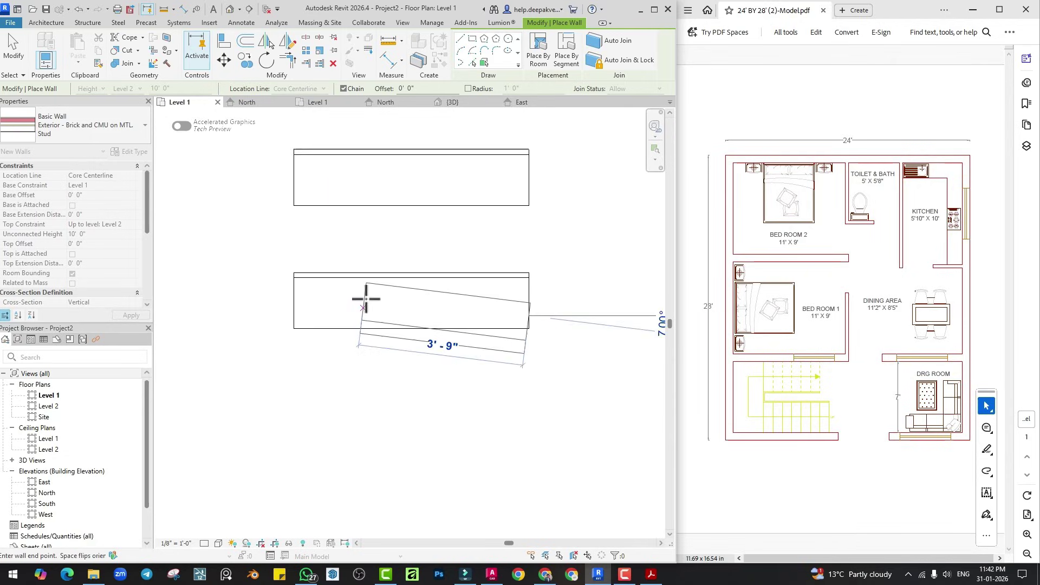
pyautogui.press('Escape')
pyautogui.press('Escape')
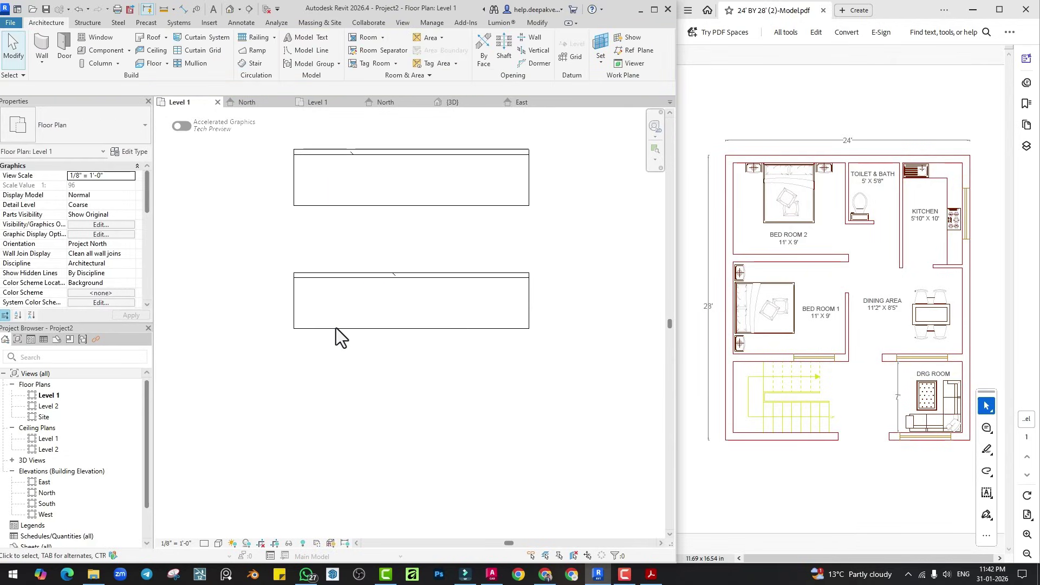
# Set the Level 1 view's detail level to Fine and its visual style to Shaded to show the wall layers.
pyautogui.click(204, 542)
pyautogui.click(217, 531)
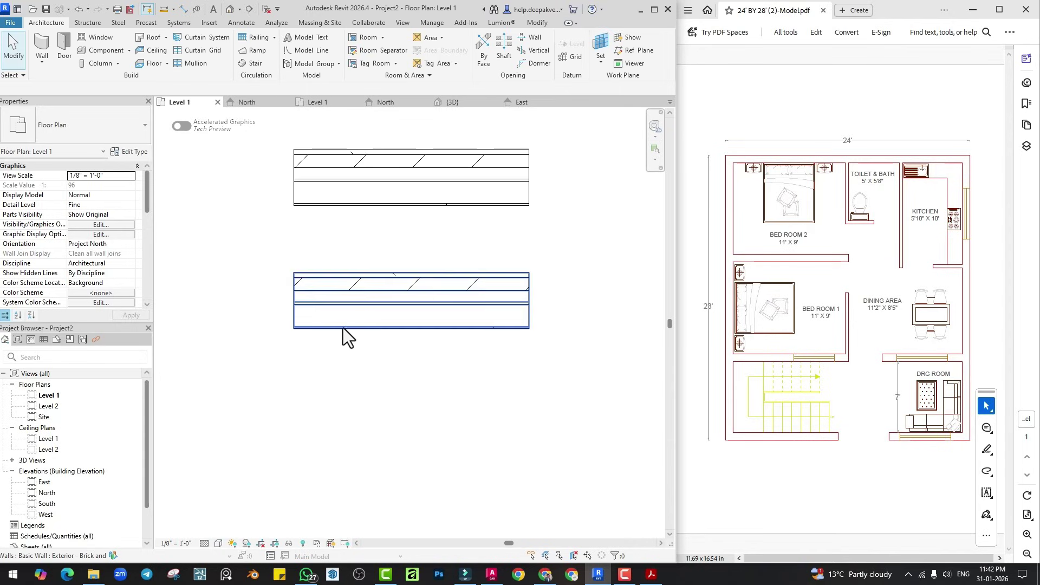
pyautogui.scroll(3, 325, 319)
pyautogui.click(258, 317)
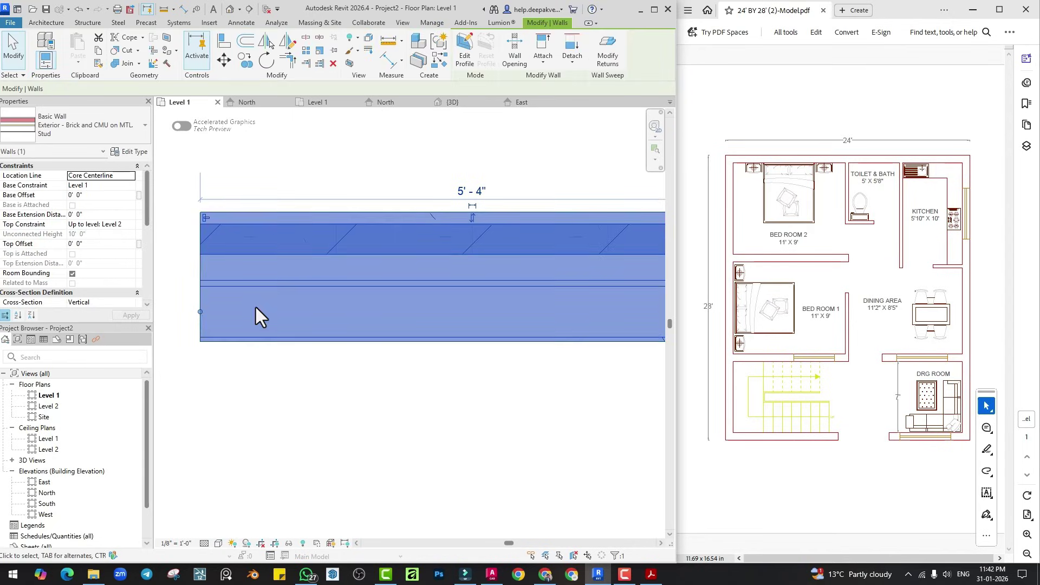
pyautogui.click(219, 543)
pyautogui.click(232, 502)
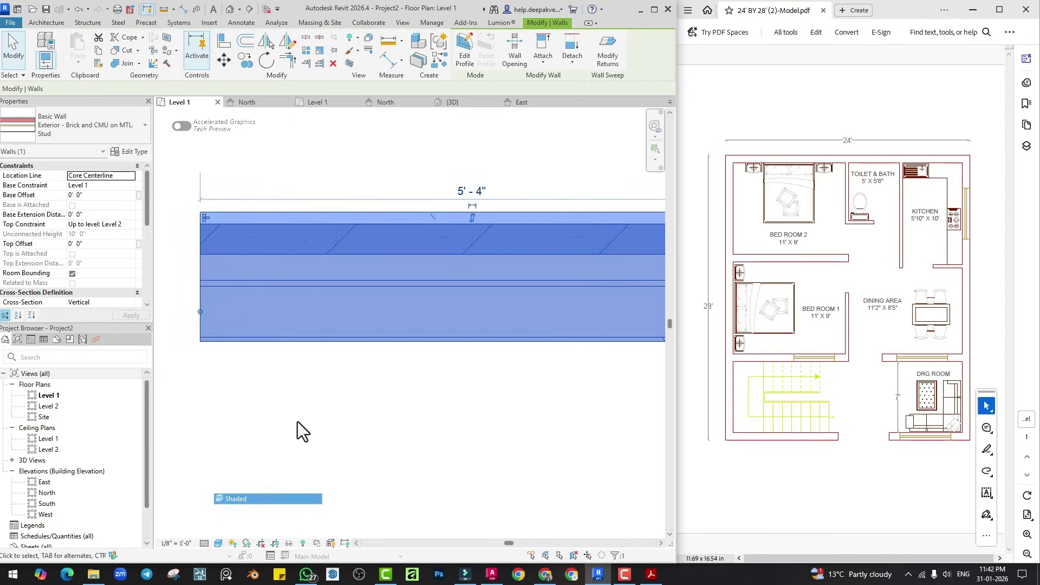
pyautogui.click(197, 386)
pyautogui.scroll(-1, 250, 334)
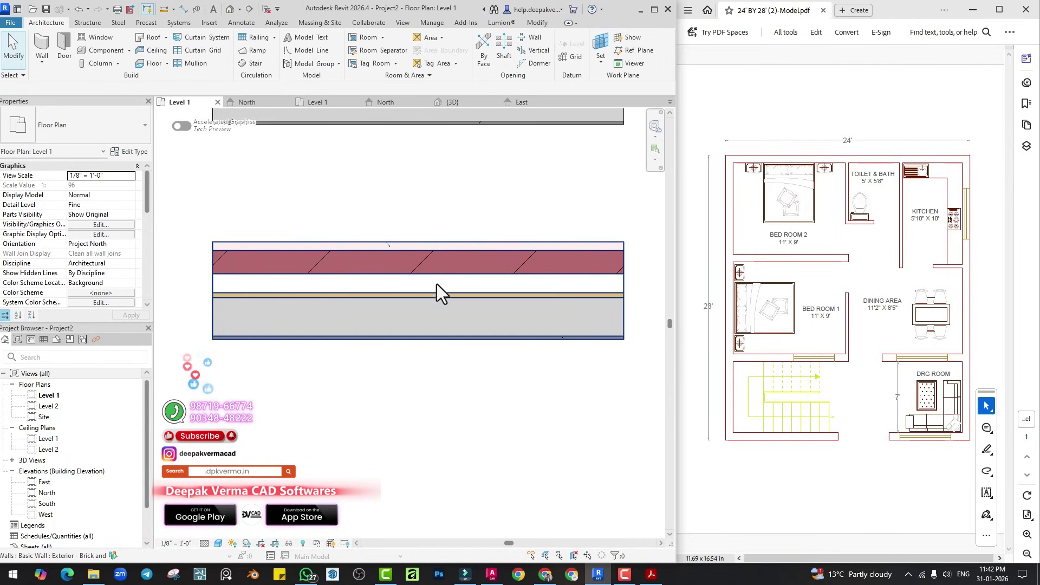
pyautogui.scroll(-1, 437, 281)
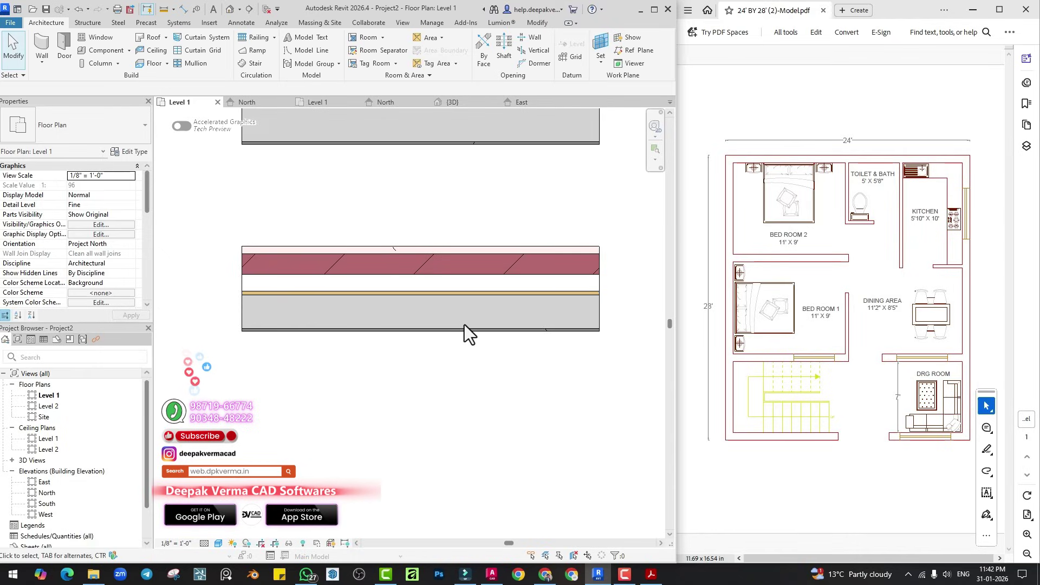
# Start the Wall tool again with the house plan and the sample walls in view.
pyautogui.scroll(-2, 460, 330)
pyautogui.scroll(-2, 507, 275)
pyautogui.moveTo(548, 216); pyautogui.dragTo(467, 322)
pyautogui.press('Escape')
pyautogui.scroll(-2, 433, 361)
pyautogui.moveTo(364, 371); pyautogui.dragTo(461, 315, button='middle')
pyautogui.press('w')
pyautogui.press('a')
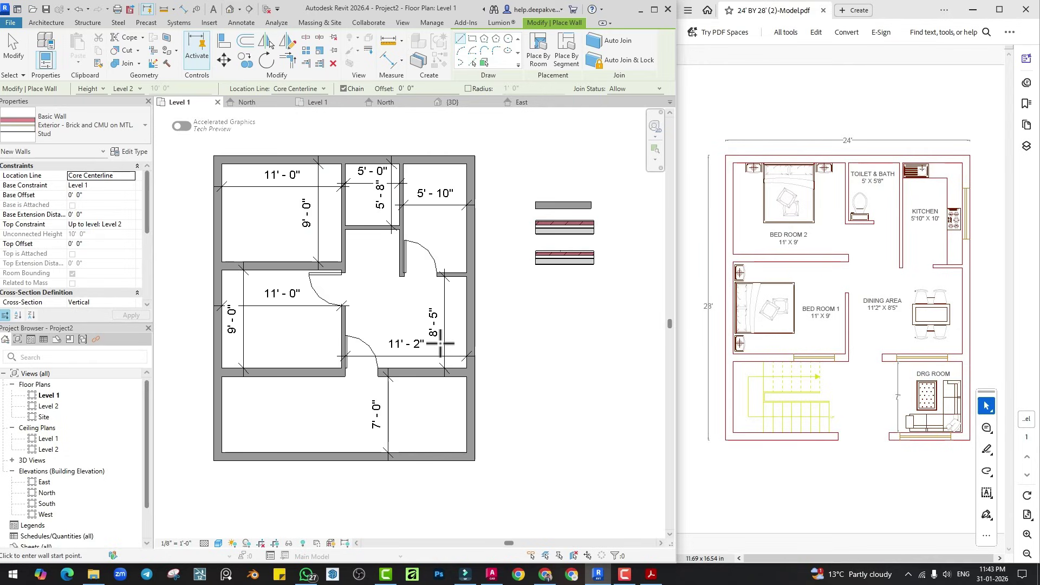
pyautogui.moveTo(337, 284); pyautogui.dragTo(341, 277, button='middle')
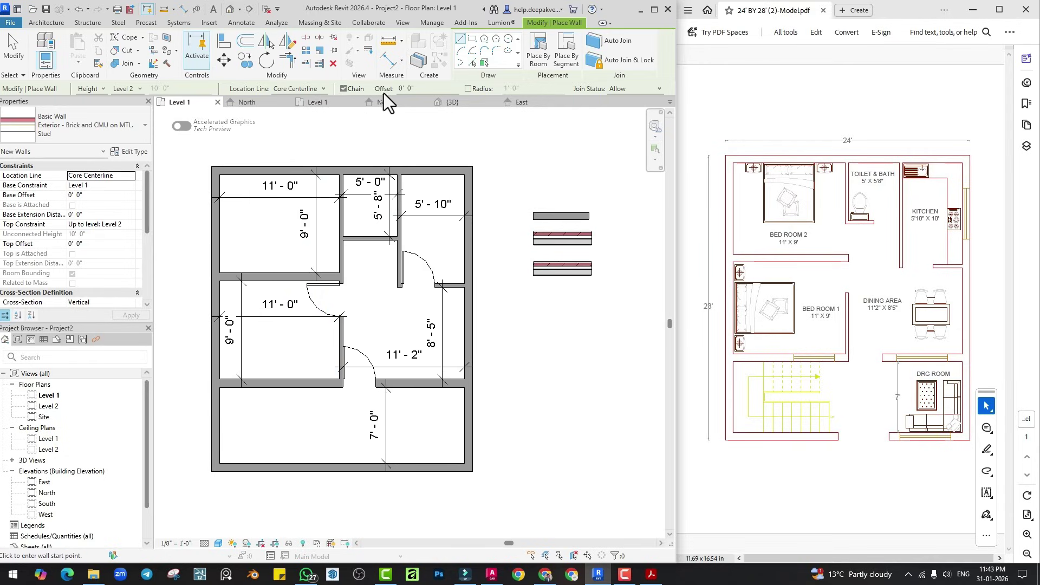